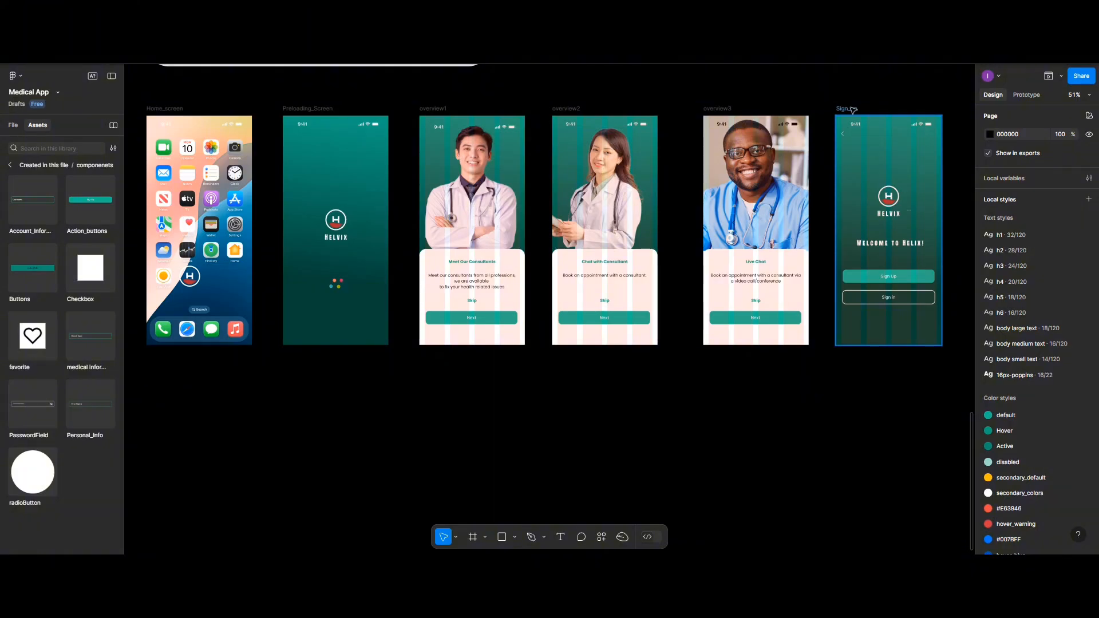
# - Alt-drag a copy of the Sign_up frame below Home_screen and center the copy in view
pyautogui.click(851, 109)
pyautogui.moveTo(508, 372); pyautogui.dragTo(170, 377)
pyautogui.scroll(3, 172, 378)
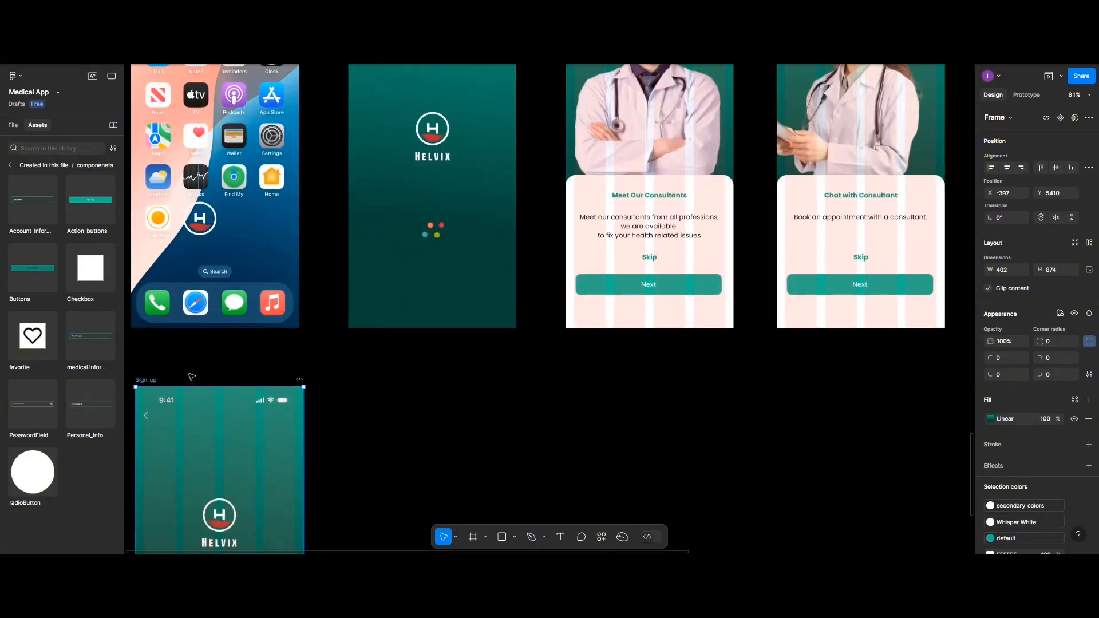
pyautogui.scroll(-2, 196, 383)
pyautogui.hscroll(-3, 196, 382)
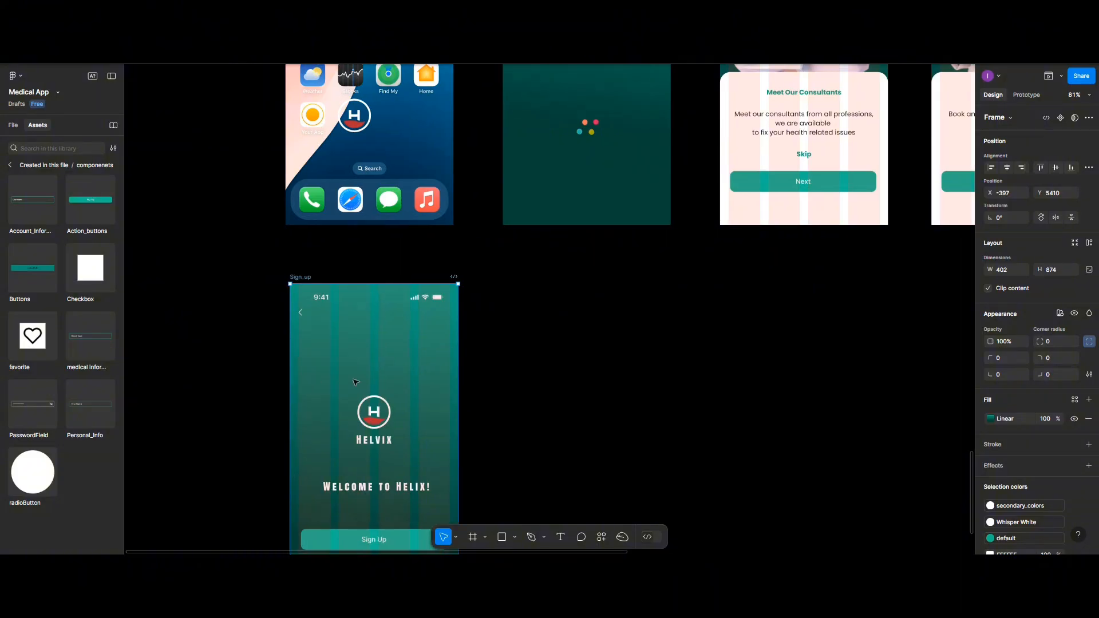
pyautogui.scroll(-3, 356, 382)
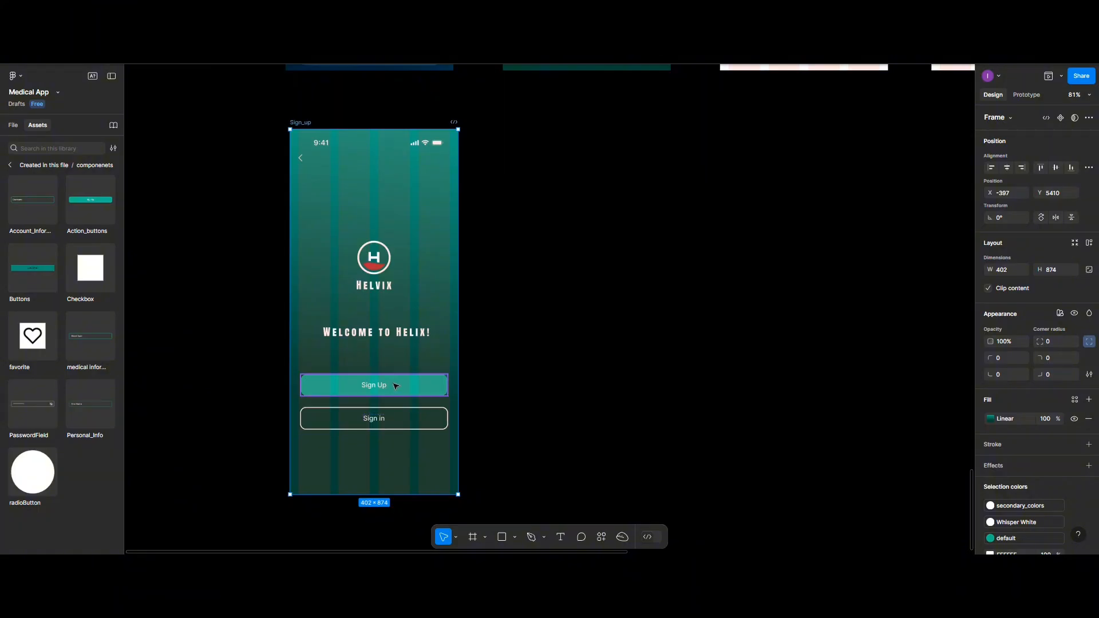
# - Remove the Sign Up and Sign in buttons from the copied screen
pyautogui.click(433, 387)
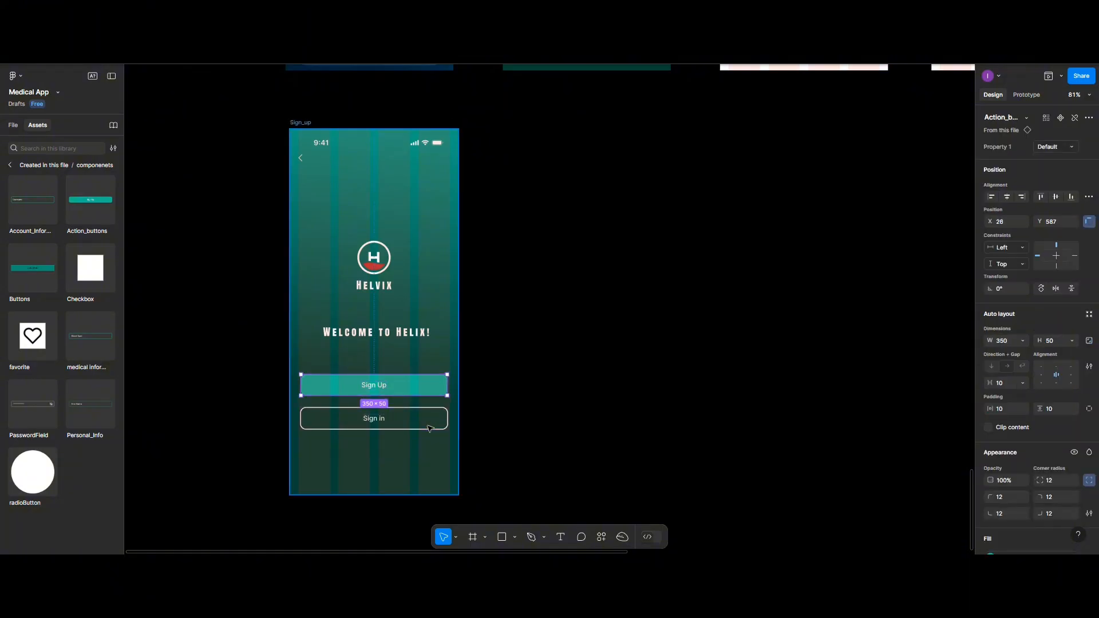
pyautogui.press('Escape')
pyautogui.click(429, 392)
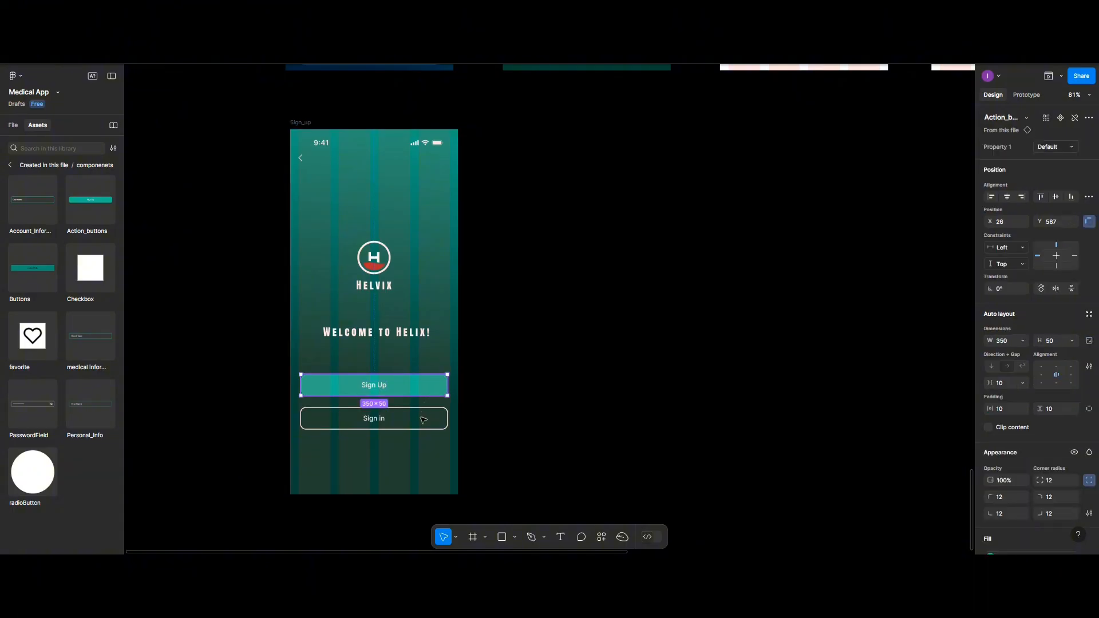
pyautogui.keyDown('shift'); pyautogui.click(422, 422); pyautogui.keyUp('shift')
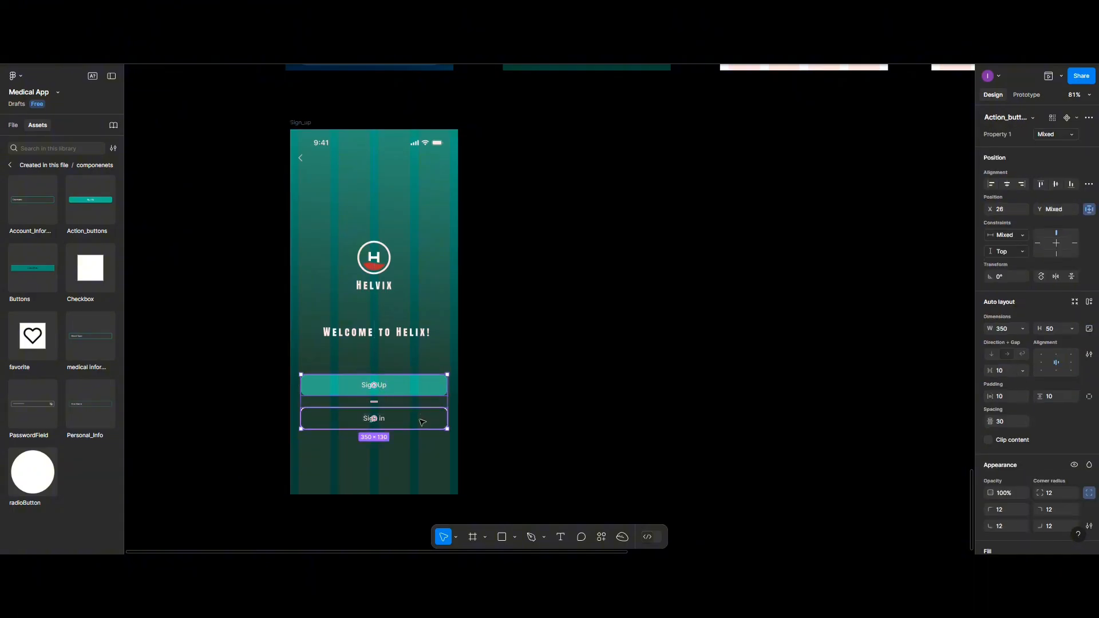
pyautogui.press('Escape')
# - Change the heading text from 'Welcome to Helix!' to 'Welcome back!'
pyautogui.click(393, 335)
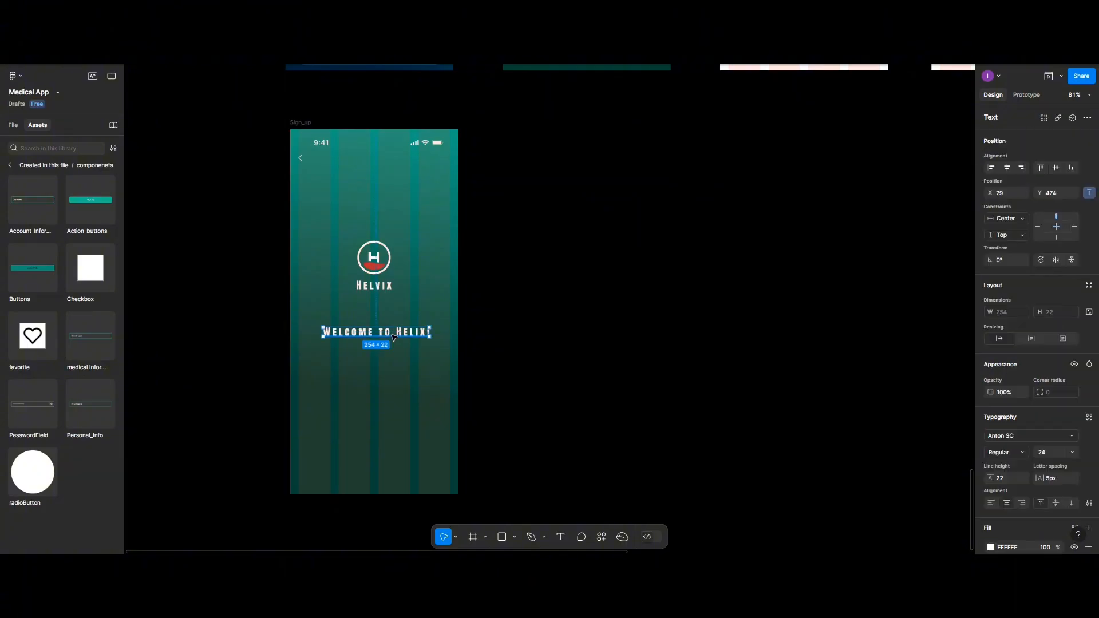
pyautogui.doubleClick(393, 335)
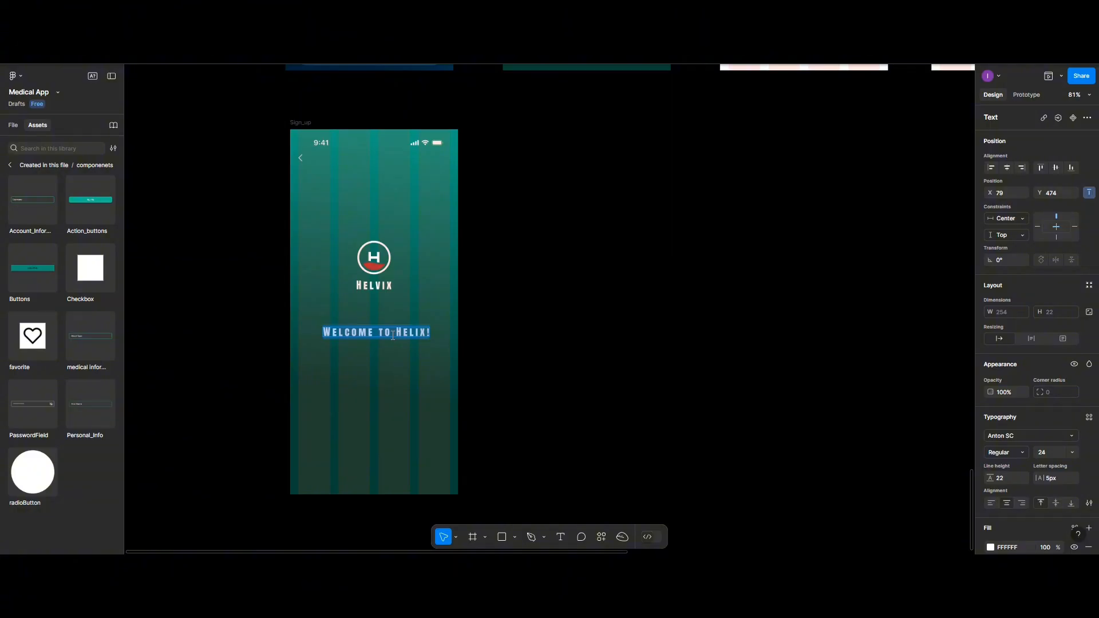
pyautogui.click(393, 335)
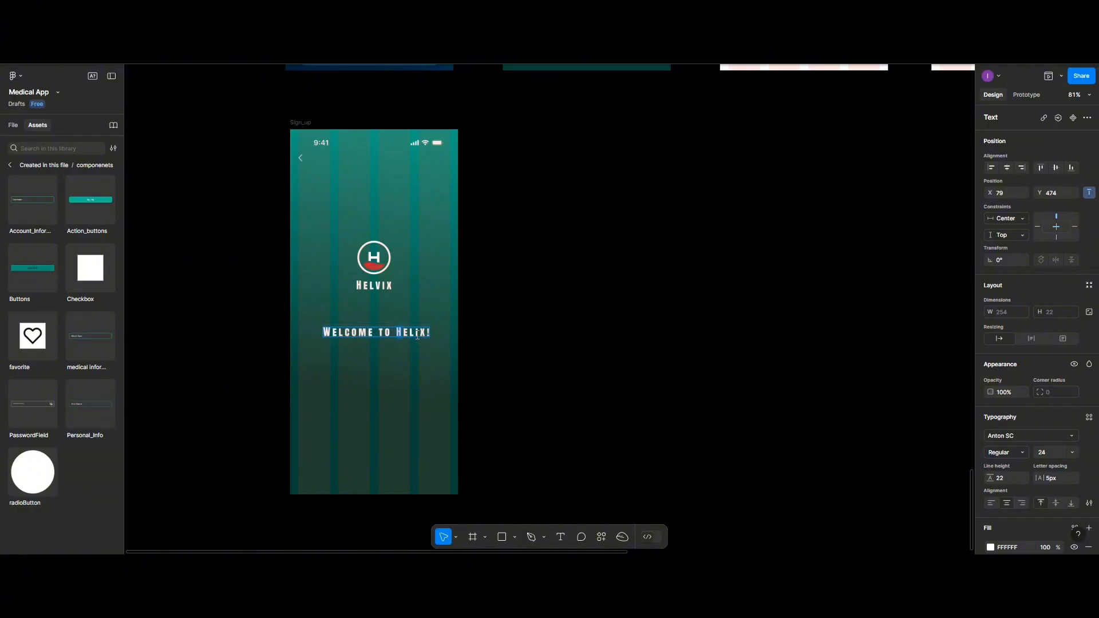
pyautogui.moveTo(395, 335); pyautogui.dragTo(425, 335)
pyautogui.press('Right')
pyautogui.press('BackSpace')
pyautogui.press('BackSpace')
pyautogui.press('BackSpace')
pyautogui.press('BackSpace')
pyautogui.press('BackSpace')
pyautogui.press('BackSpace')
pyautogui.press('BackSpace')
pyautogui.press('BackSpace')
pyautogui.press('BackSpace')
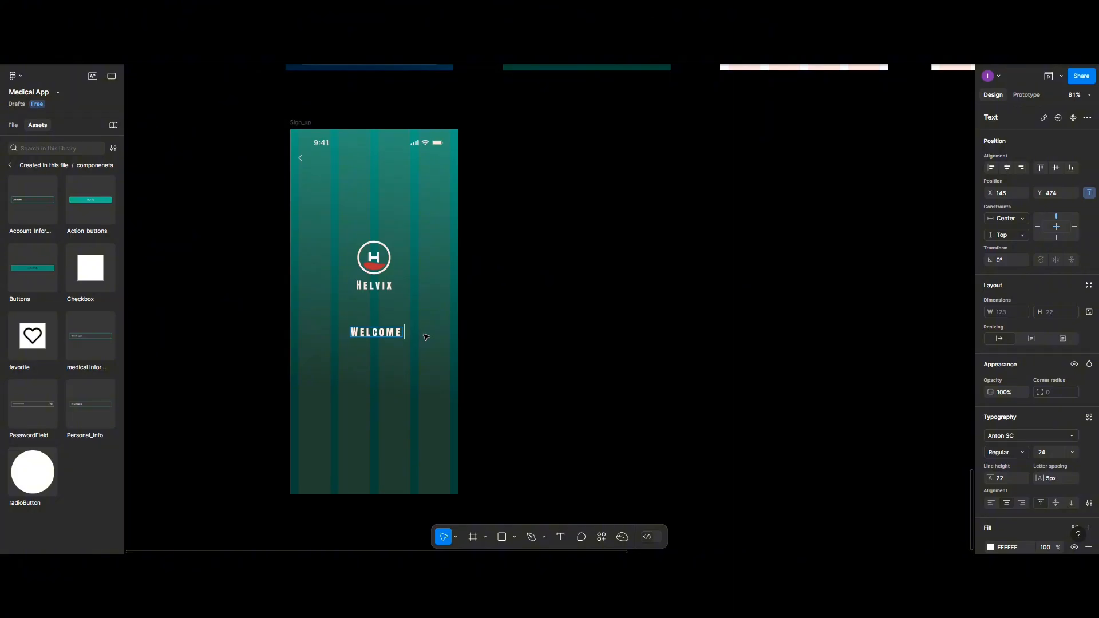
pyautogui.write('bac')
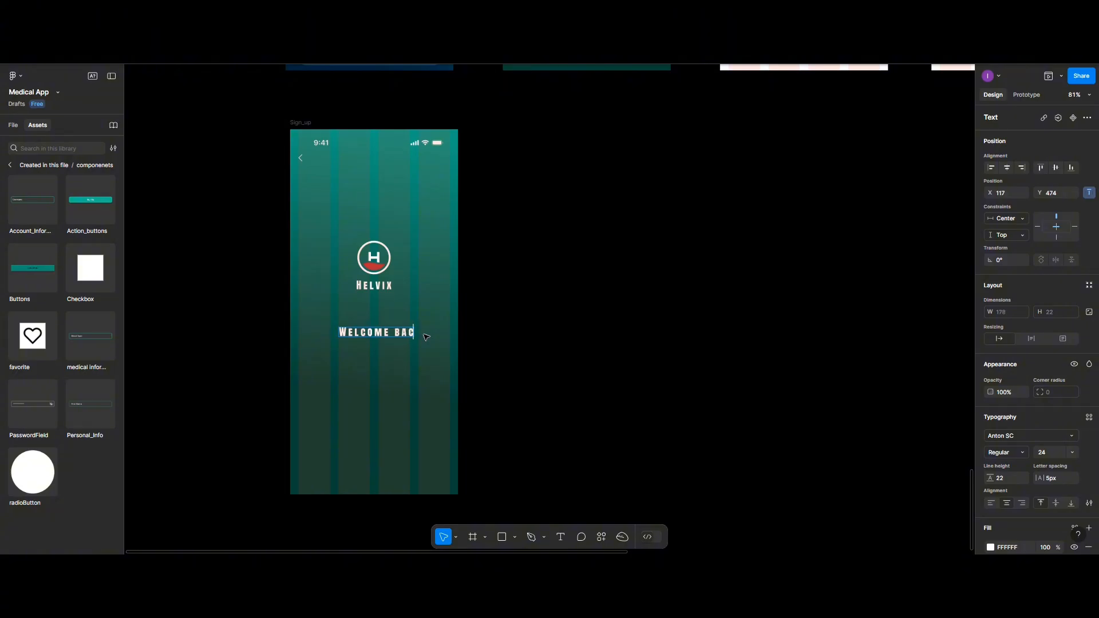
pyautogui.write('k')
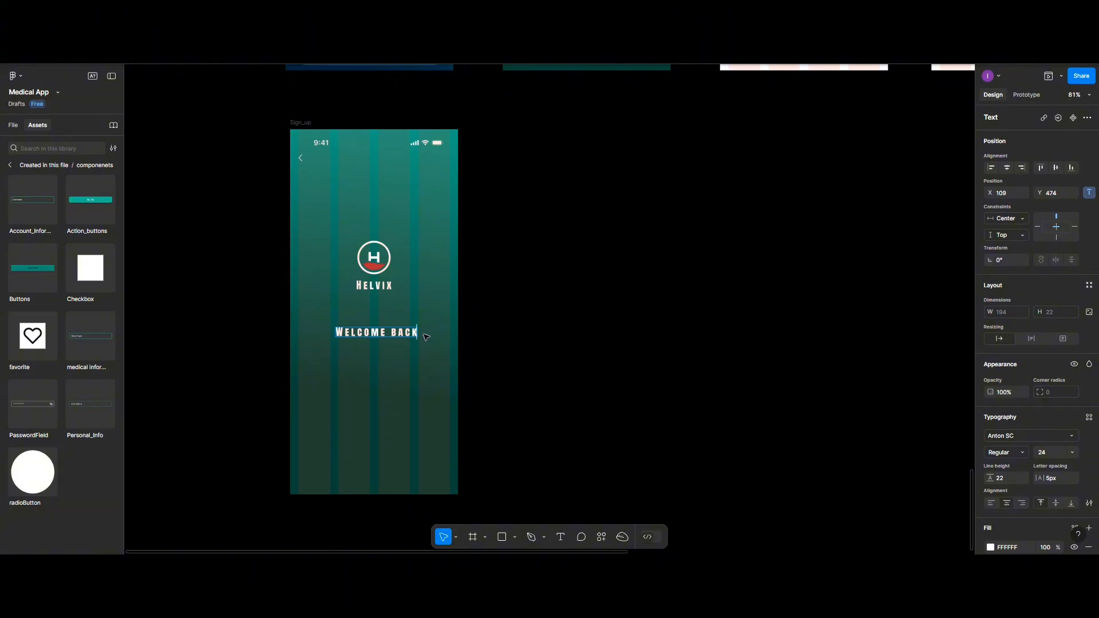
pyautogui.write('!')
pyautogui.press('Escape')
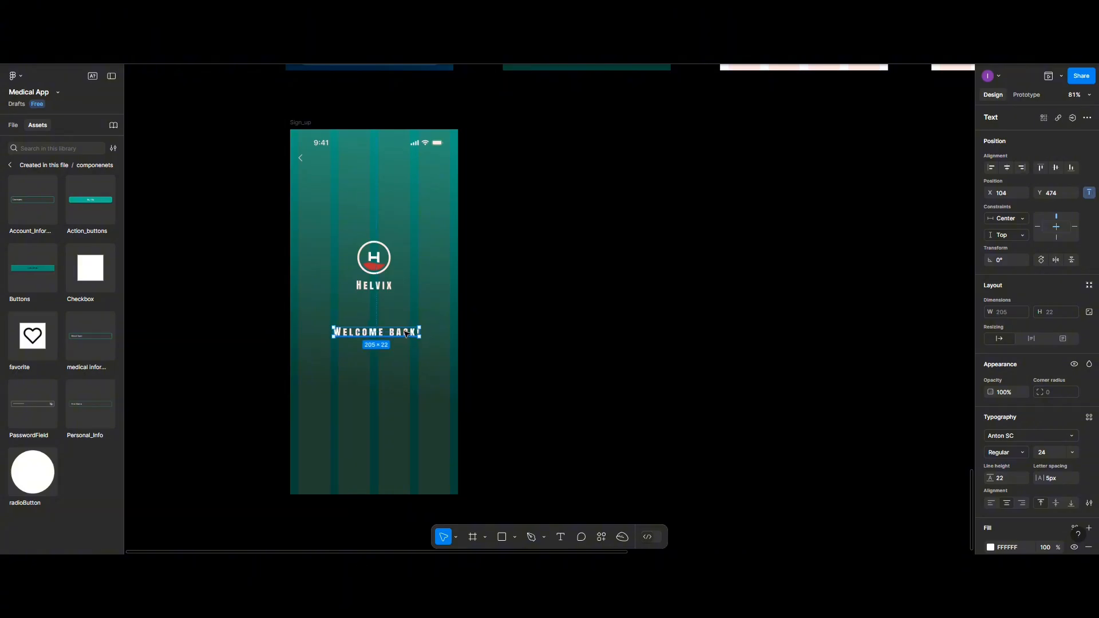
# - Duplicate the heading just below it and change the copy to 'PLEASE Login to your account'
pyautogui.moveTo(405, 333); pyautogui.dragTo(403, 352)
pyautogui.write('PLEAS')
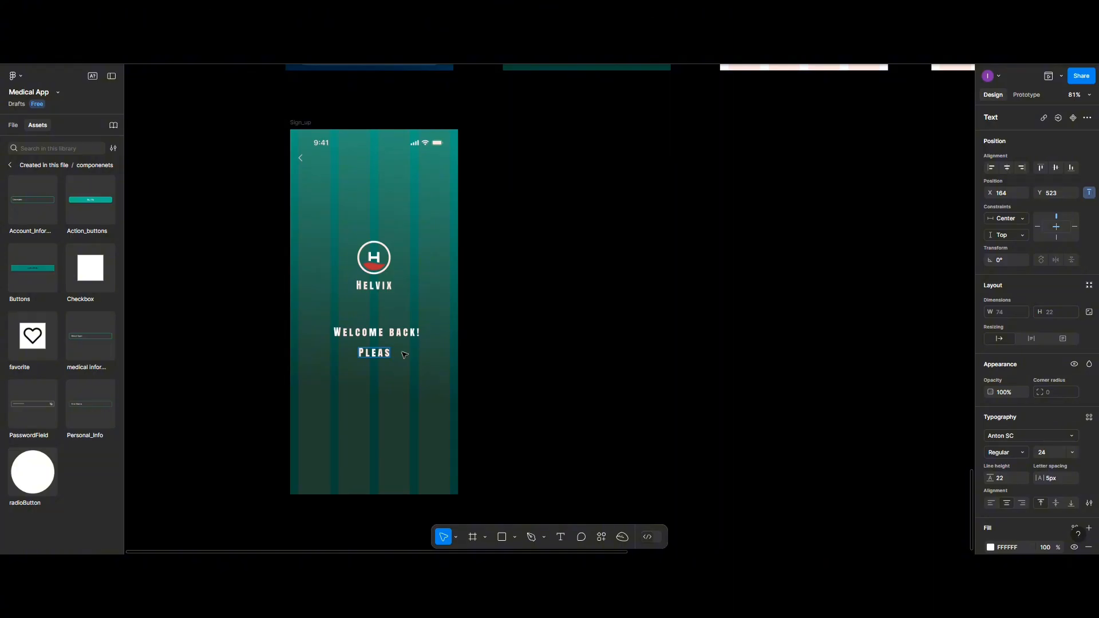
pyautogui.write('E')
pyautogui.write(' Login')
pyautogui.write(' to y')
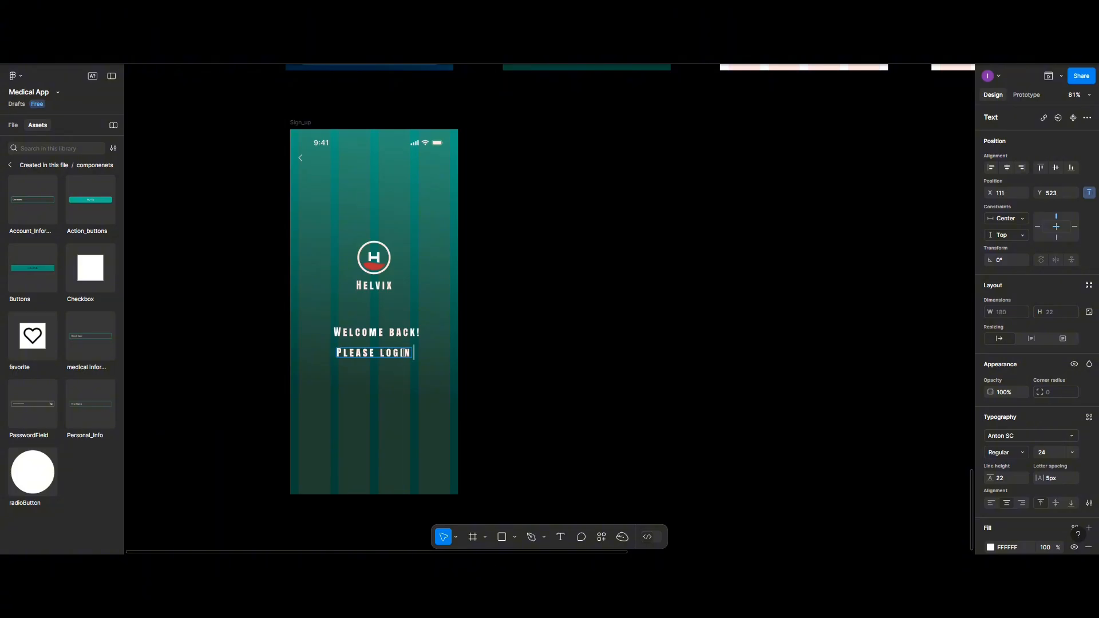
pyautogui.write('our ac')
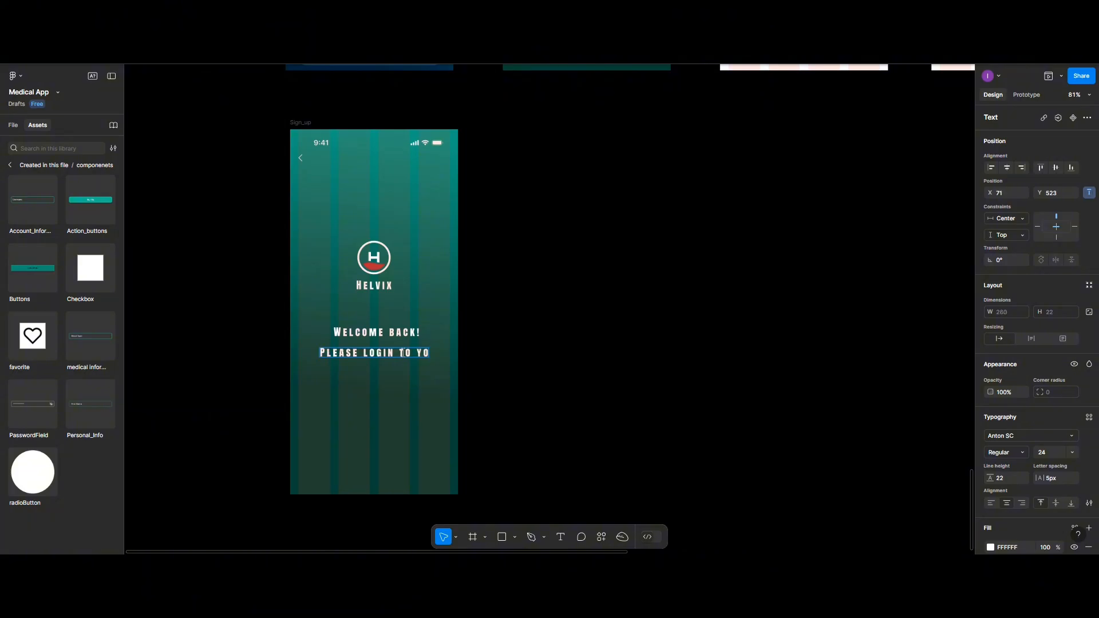
pyautogui.write('count')
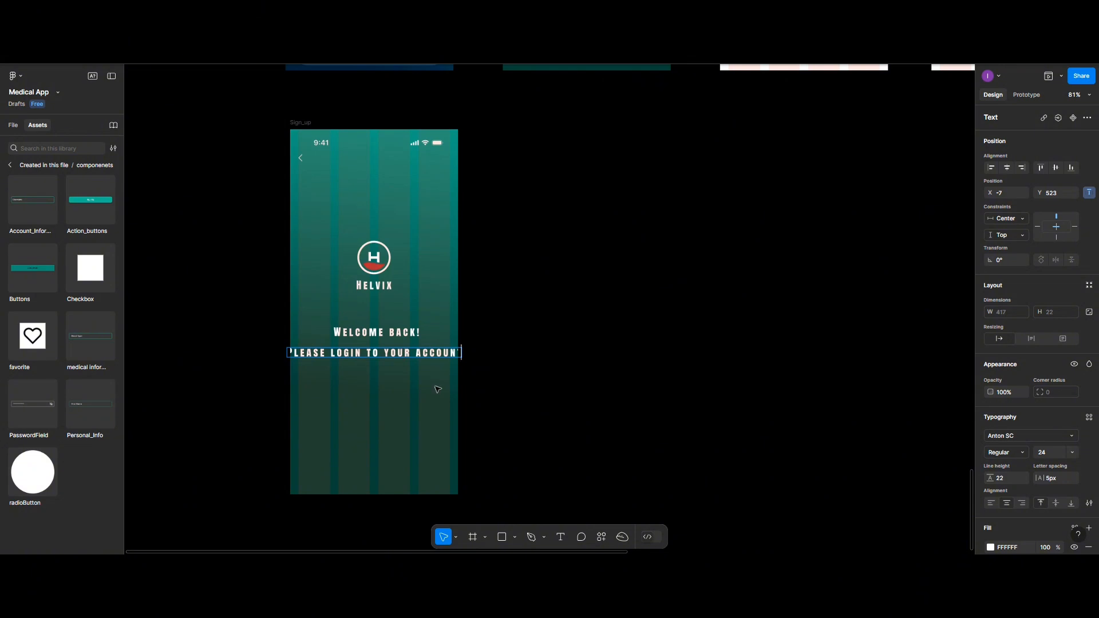
pyautogui.press('Escape')
pyautogui.click(412, 333)
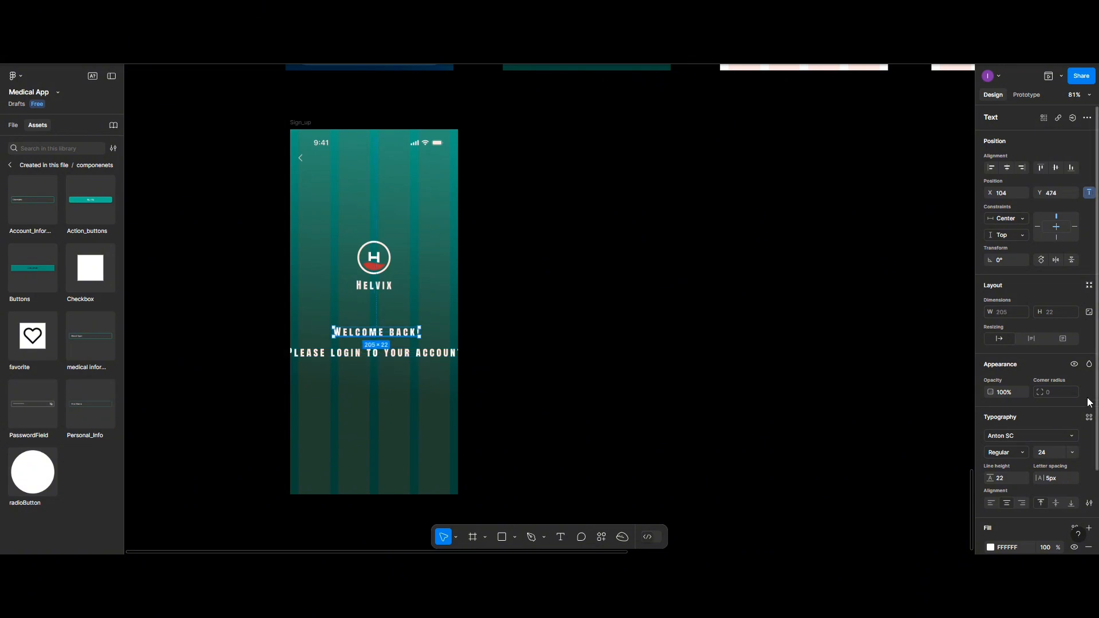
# - Apply the h1 text style to 'Welcome back!' and move it up toward the logo
pyautogui.click(1089, 417)
pyautogui.click(894, 411)
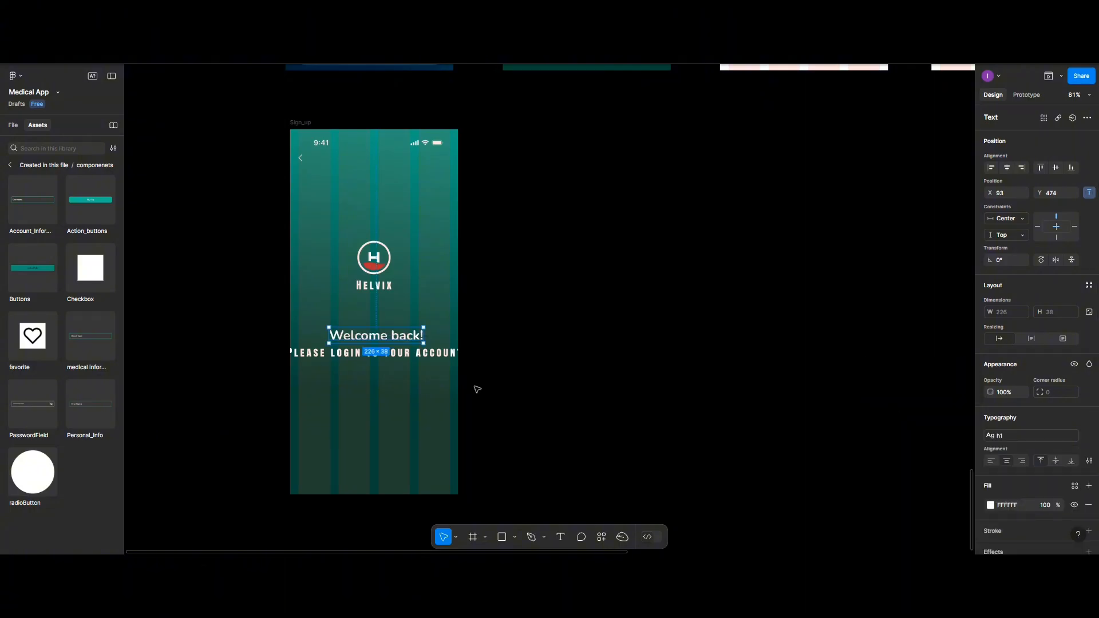
pyautogui.moveTo(375, 323); pyautogui.dragTo(375, 312)
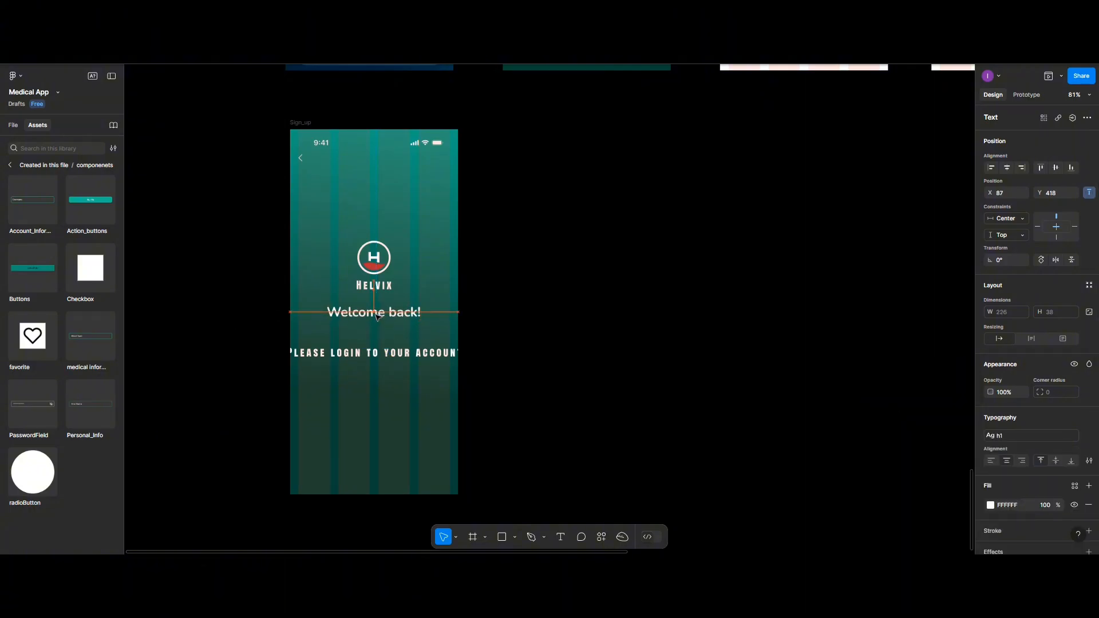
# - Give the login subtitle the body large text style and move it under the heading
pyautogui.click(378, 356)
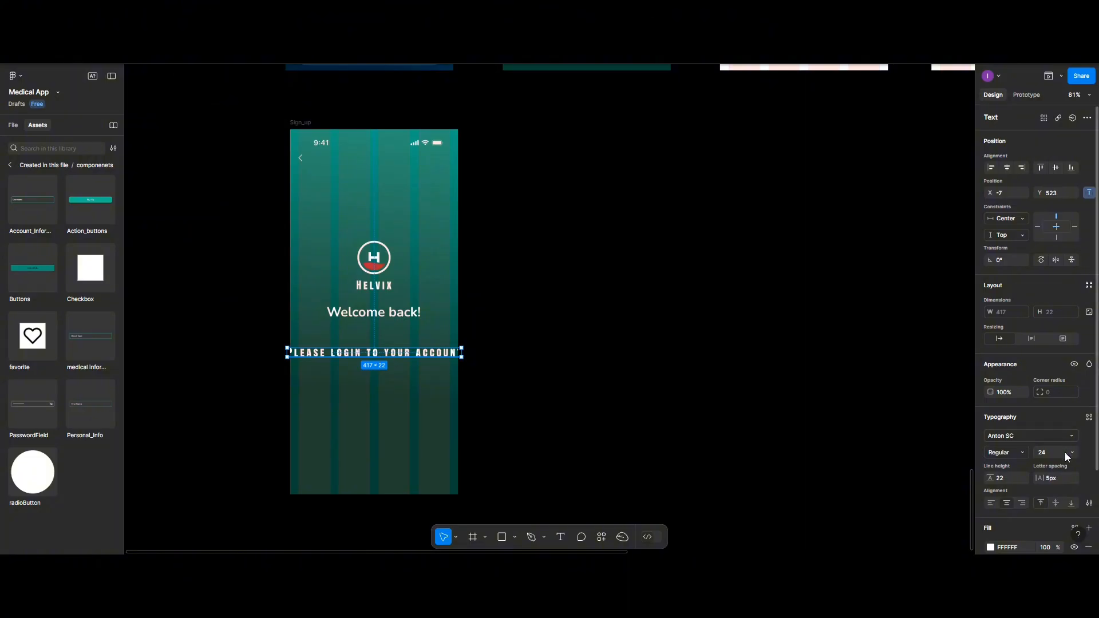
pyautogui.click(1089, 417)
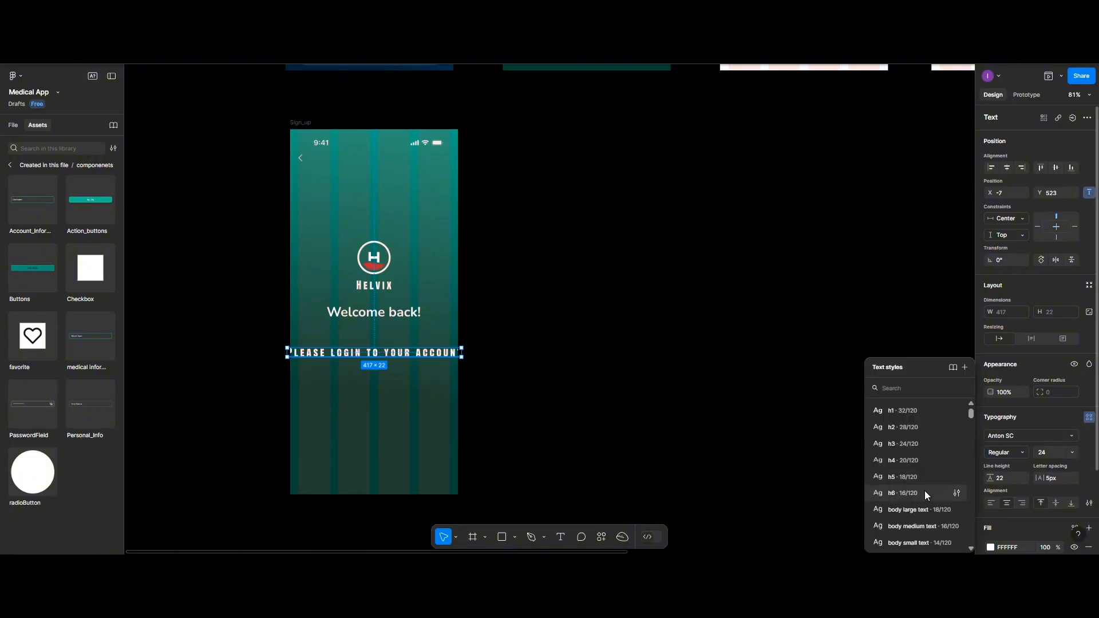
pyautogui.click(920, 508)
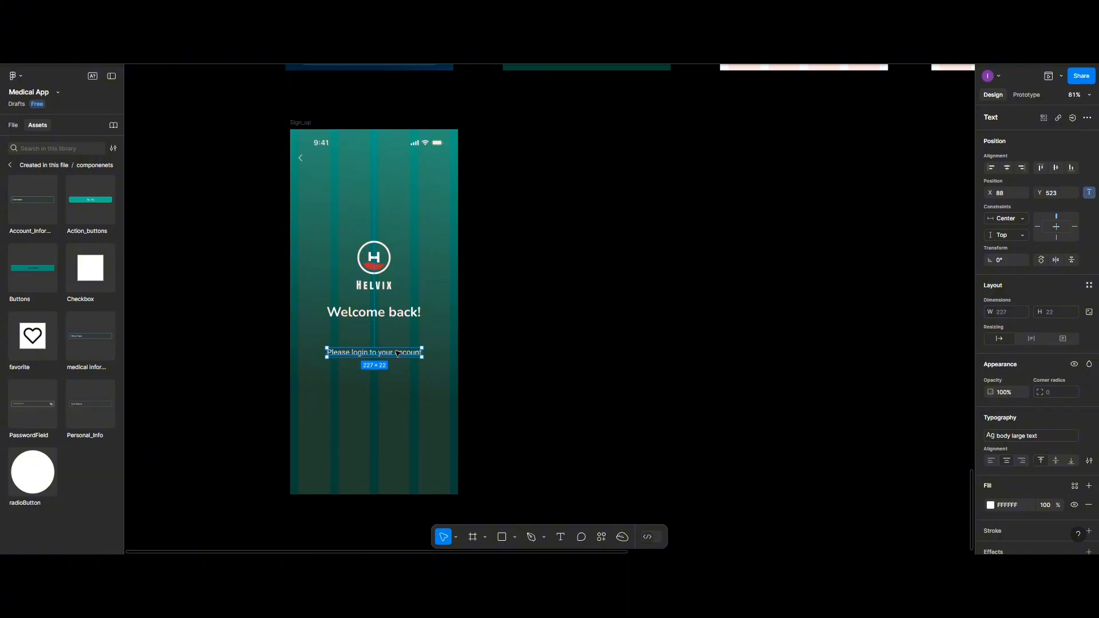
pyautogui.moveTo(398, 353); pyautogui.dragTo(397, 334)
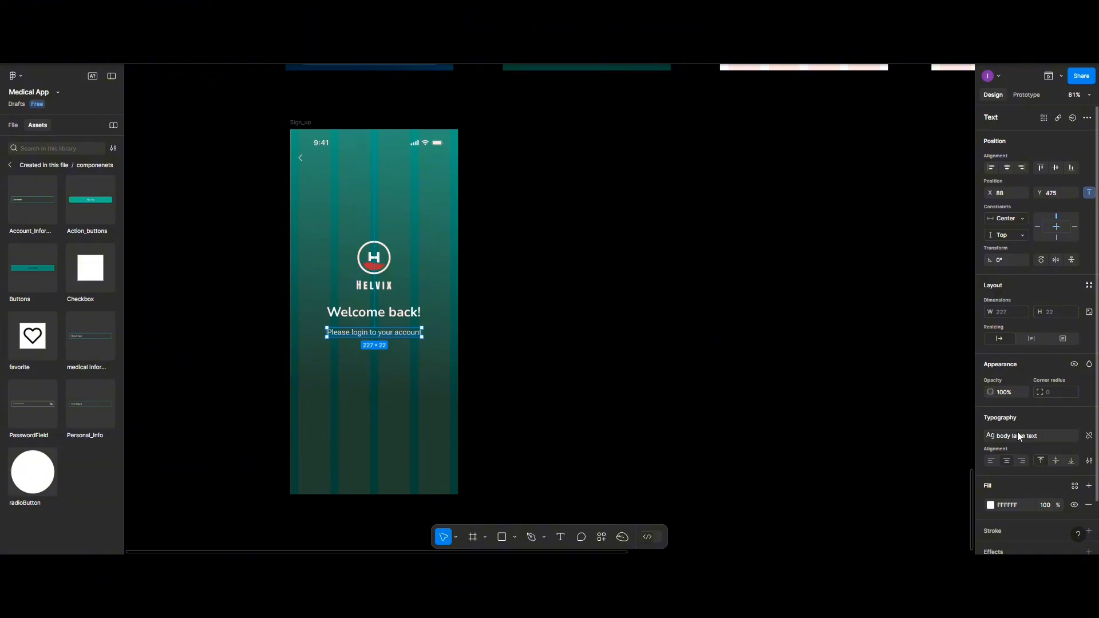
# - Detach the subtitle's text style and set its weight to Medium
pyautogui.click(1089, 436)
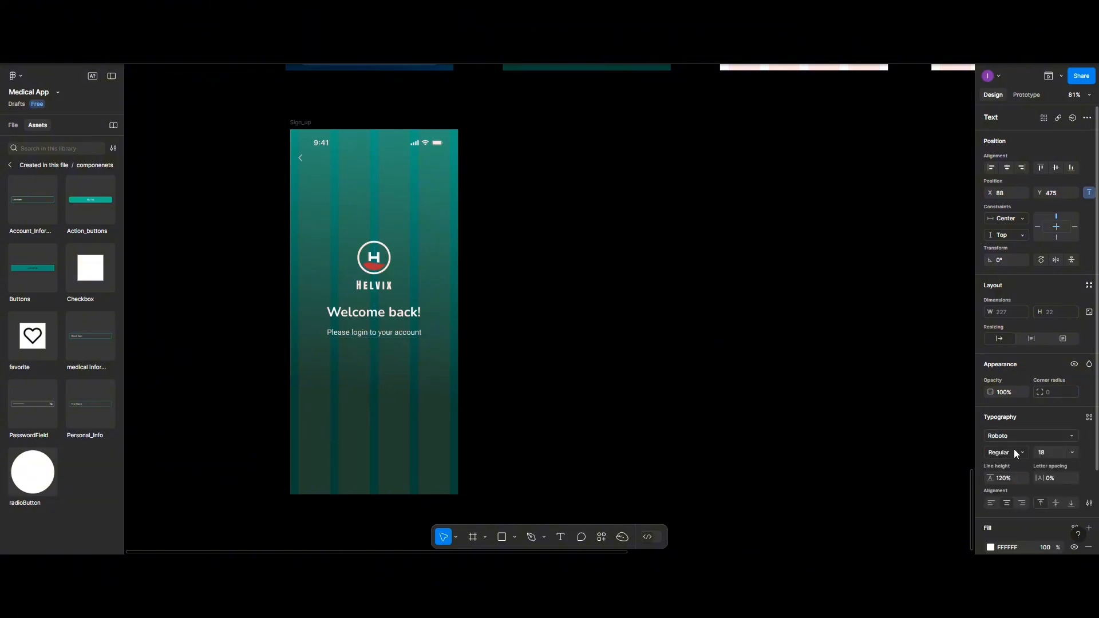
pyautogui.click(1021, 452)
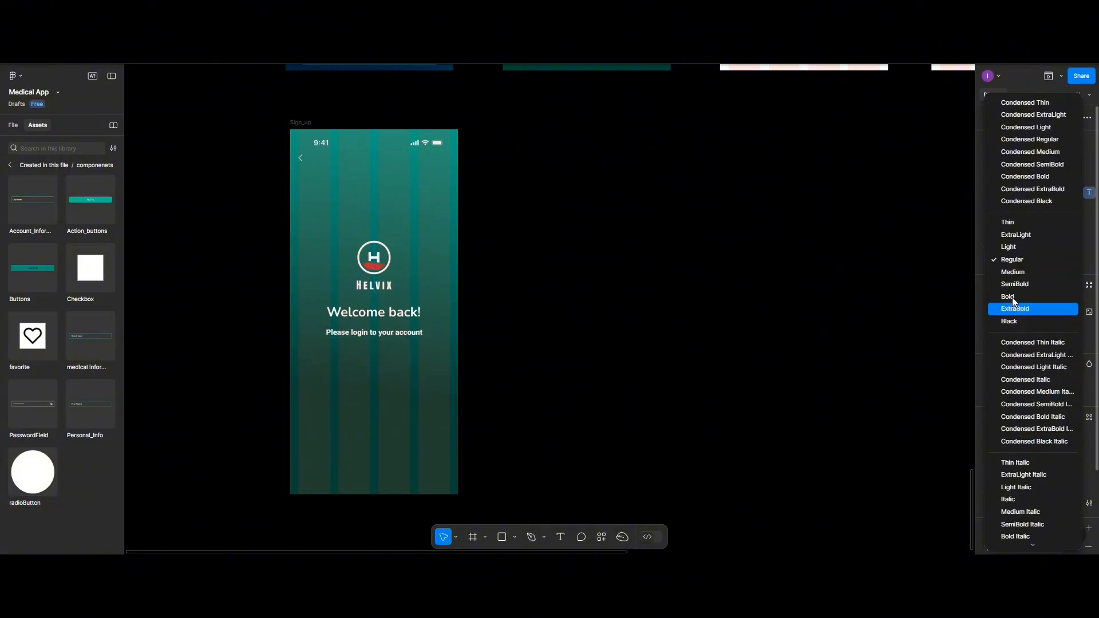
pyautogui.click(1012, 275)
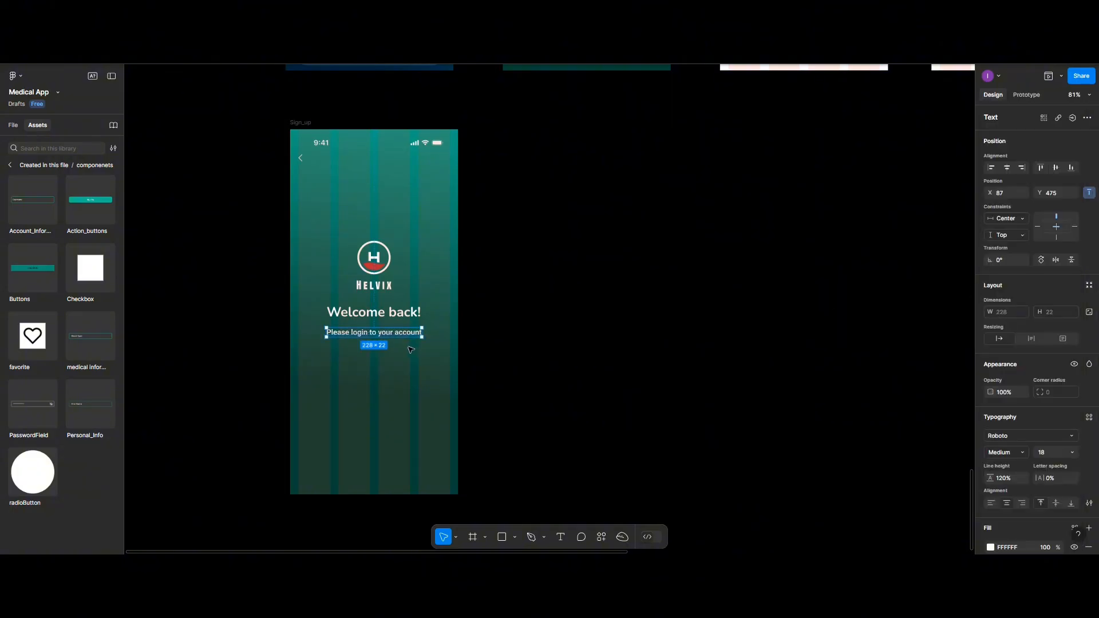
pyautogui.click(381, 372)
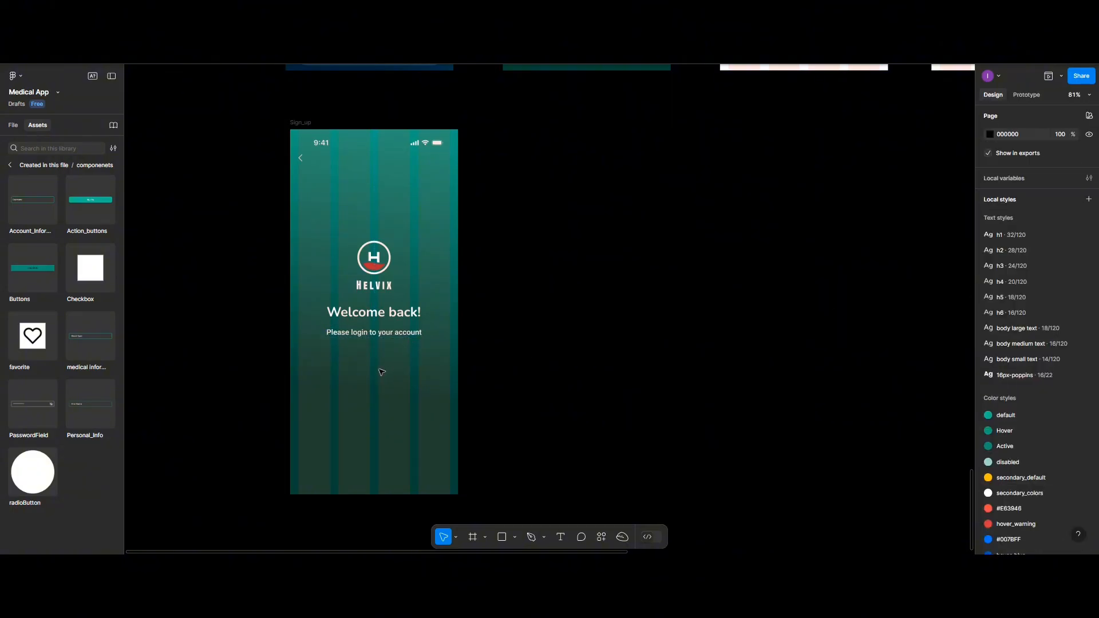
pyautogui.click(389, 317)
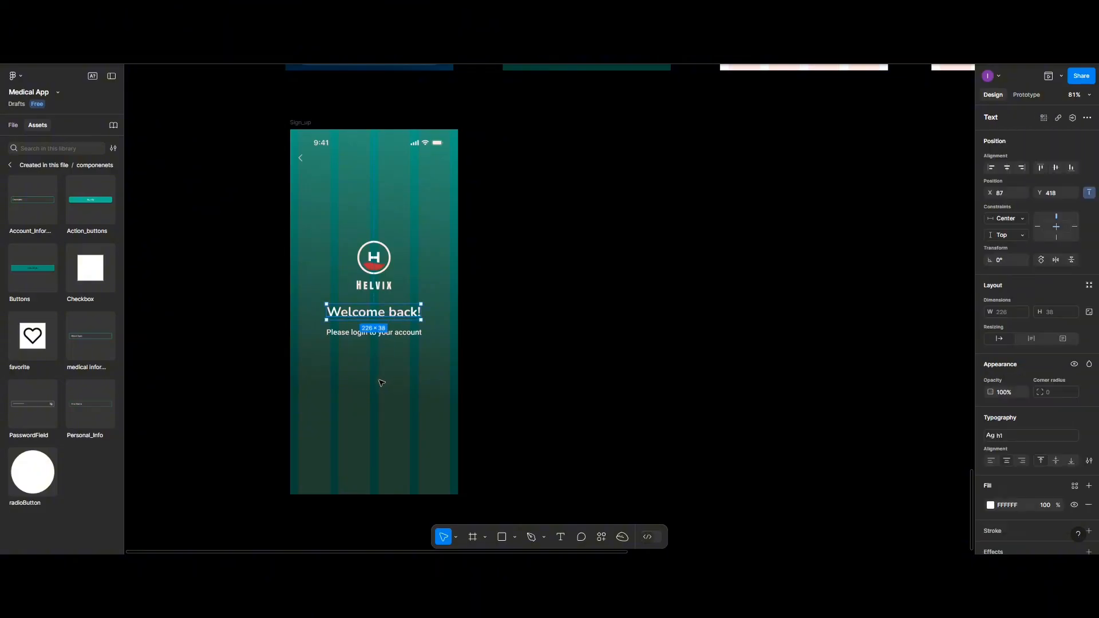
pyautogui.click(233, 341)
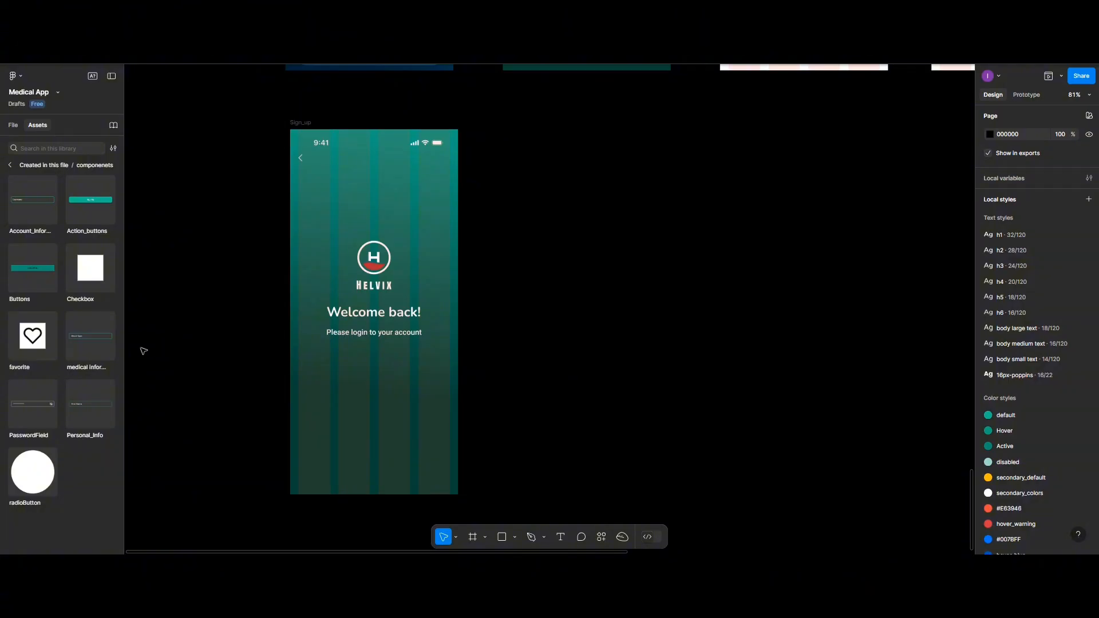
# - Place a Personal_Info field below the subtitle and switch it to the Email variant
pyautogui.click(87, 397)
pyautogui.click(182, 284)
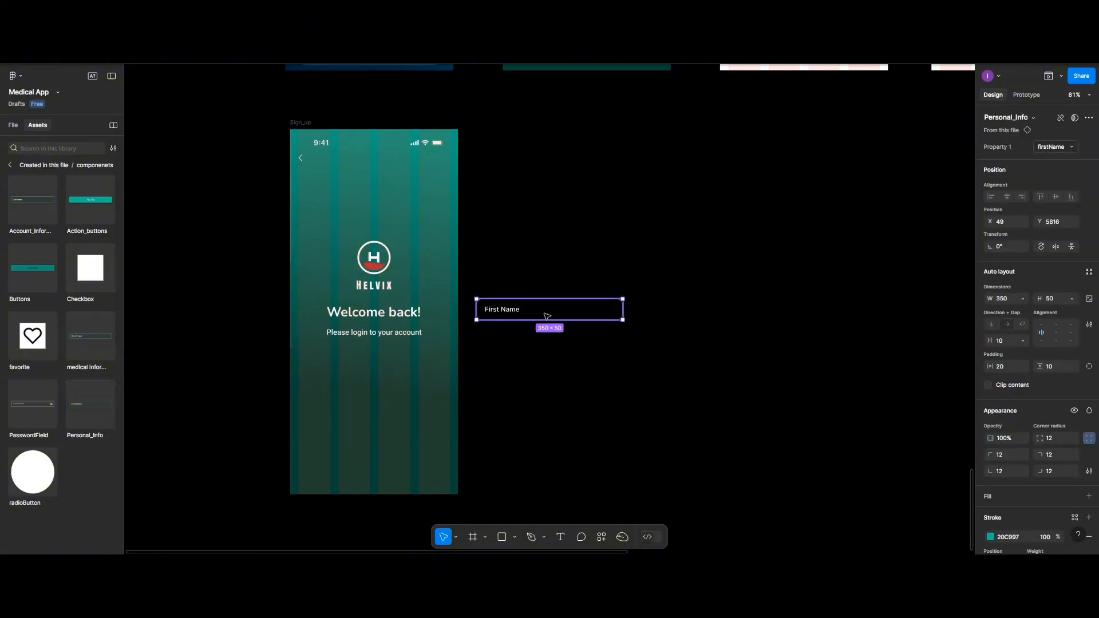
pyautogui.moveTo(547, 315); pyautogui.dragTo(370, 367)
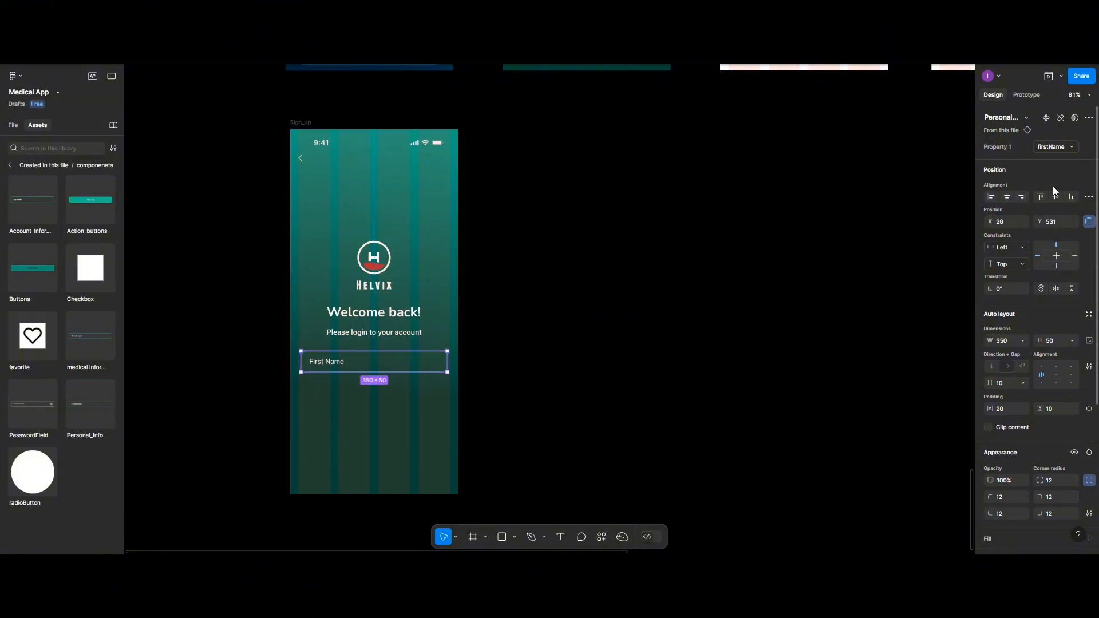
pyautogui.click(1054, 147)
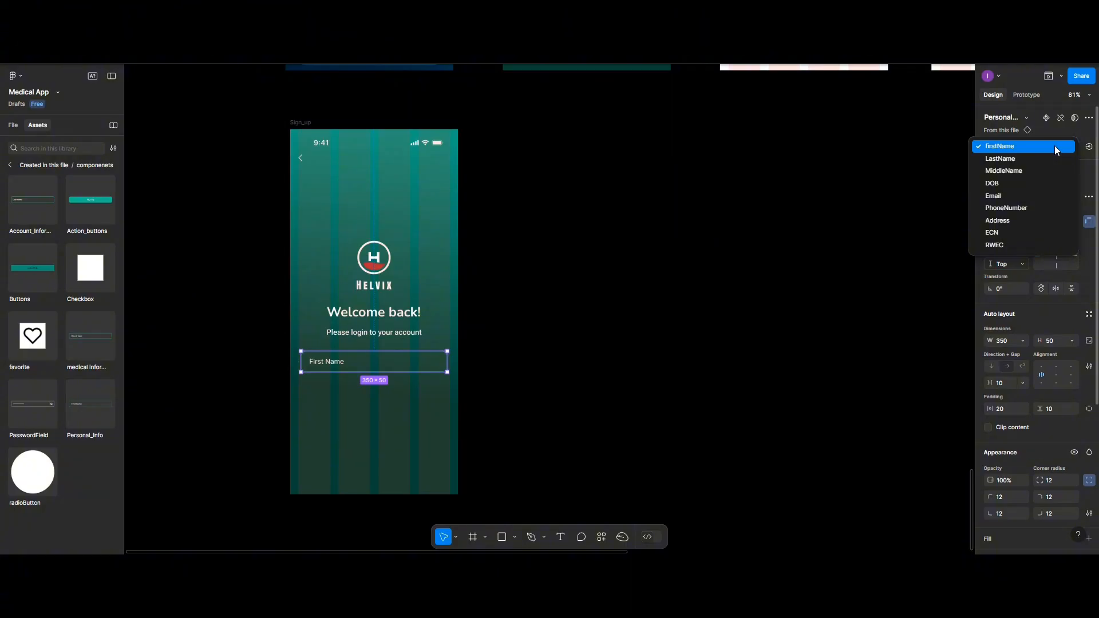
pyautogui.click(1030, 196)
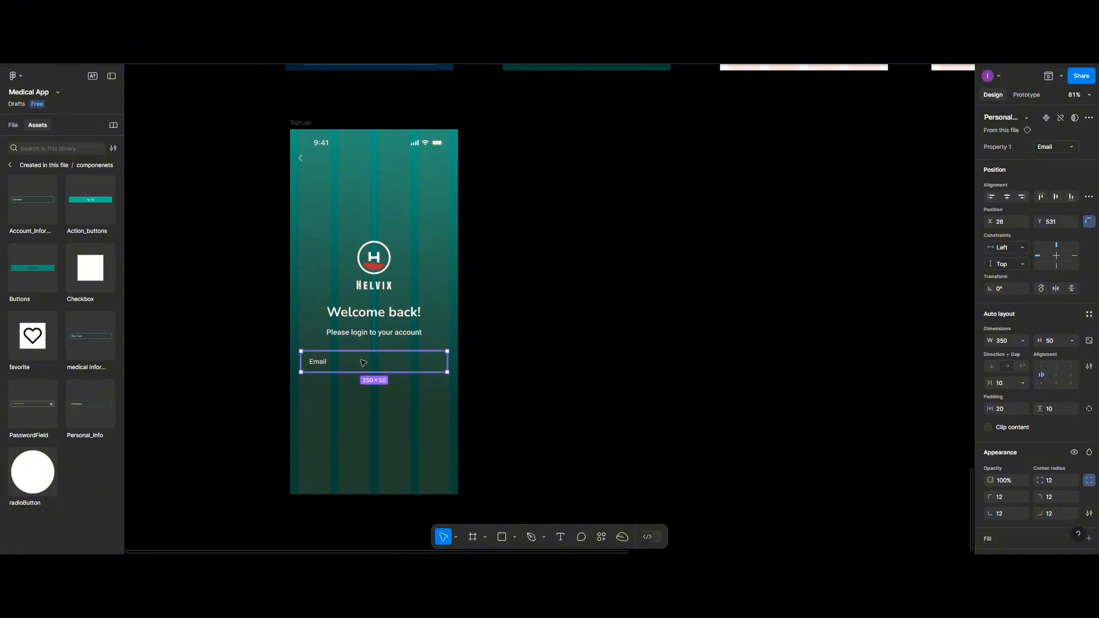
pyautogui.moveTo(360, 376); pyautogui.dragTo(357, 391)
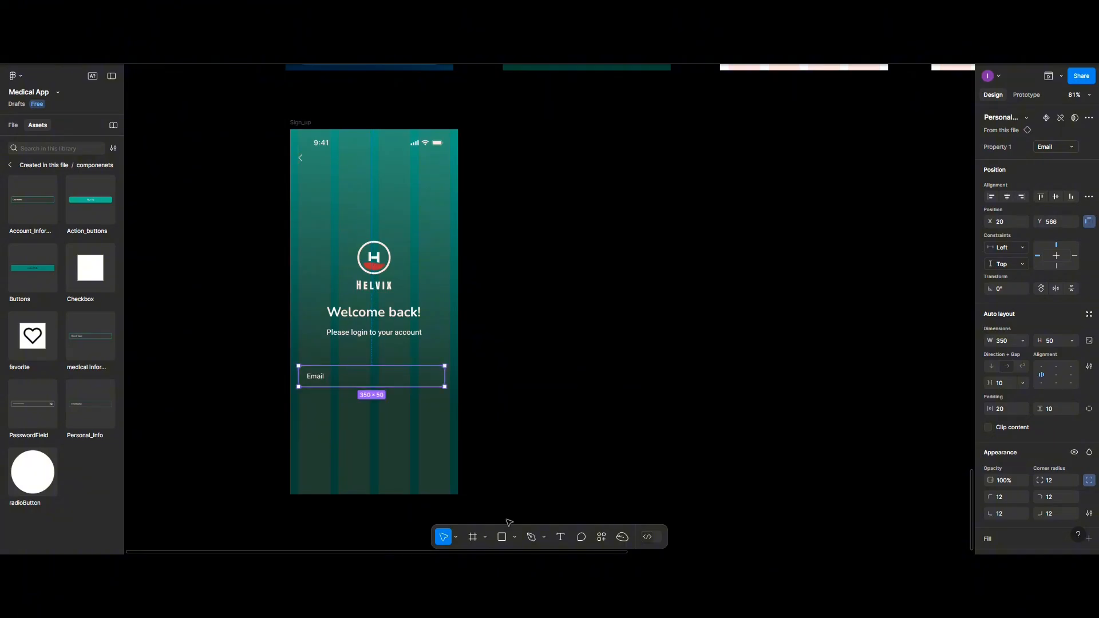
pyautogui.click(561, 537)
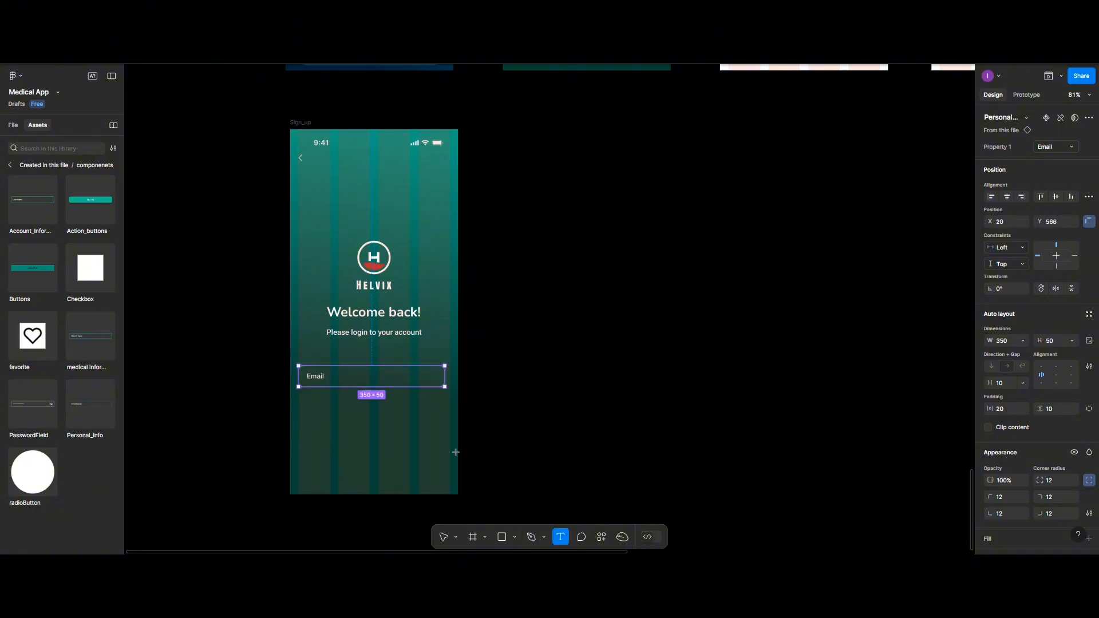
# - Add an 'Email' text label above the field
pyautogui.click(314, 355)
pyautogui.write('Email')
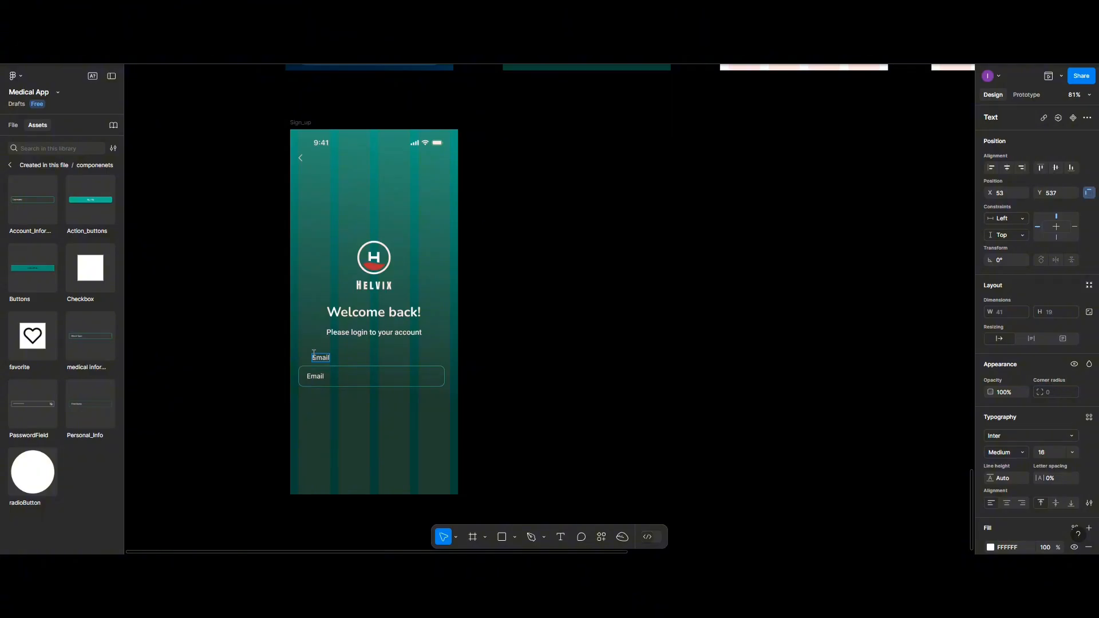
pyautogui.press('Escape')
# - Change the field's placeholder text to 'Enter Email'
pyautogui.click(320, 381)
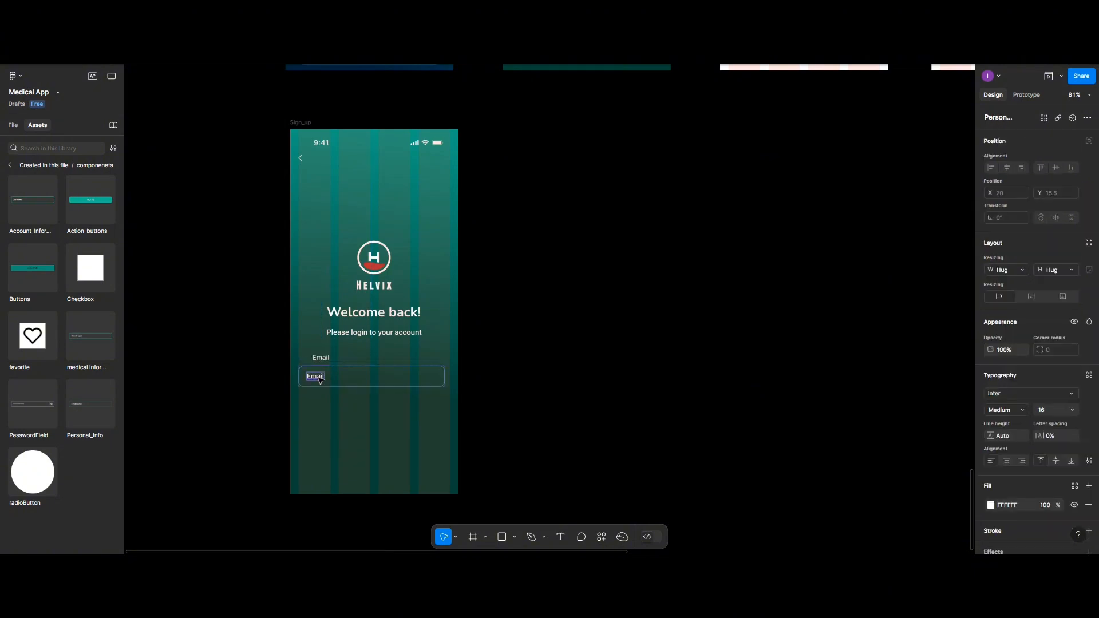
pyautogui.doubleClick(320, 380)
pyautogui.write('enter Ema')
pyautogui.press('BackSpace')
pyautogui.write('E')
pyautogui.click(363, 400)
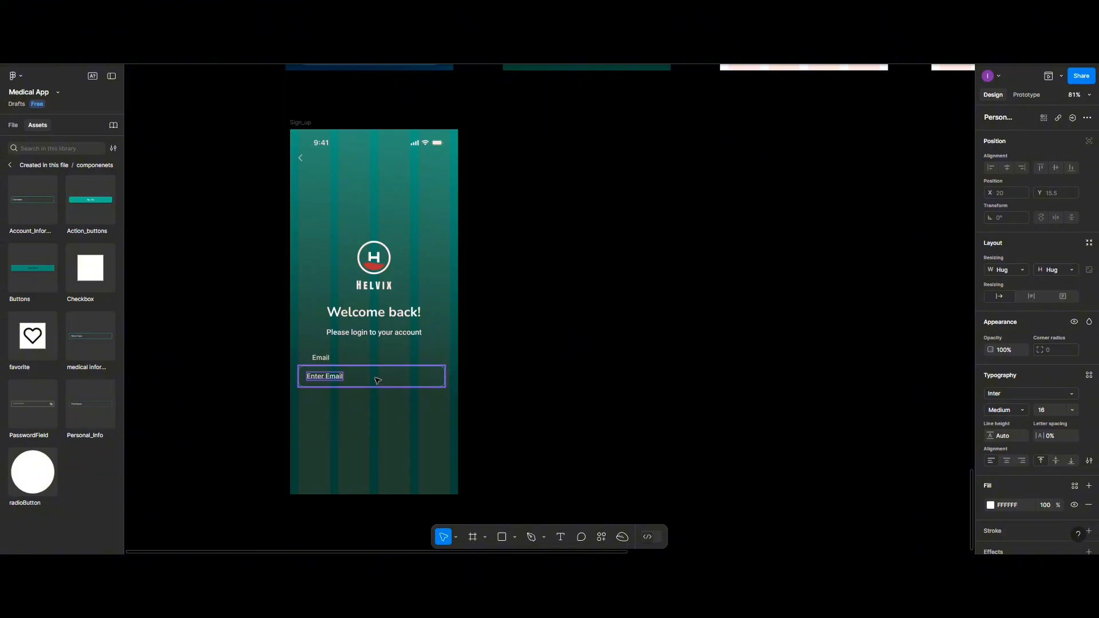
# - Left-align the Email label with the field, group them, and centre the group horizontally
pyautogui.click(378, 380)
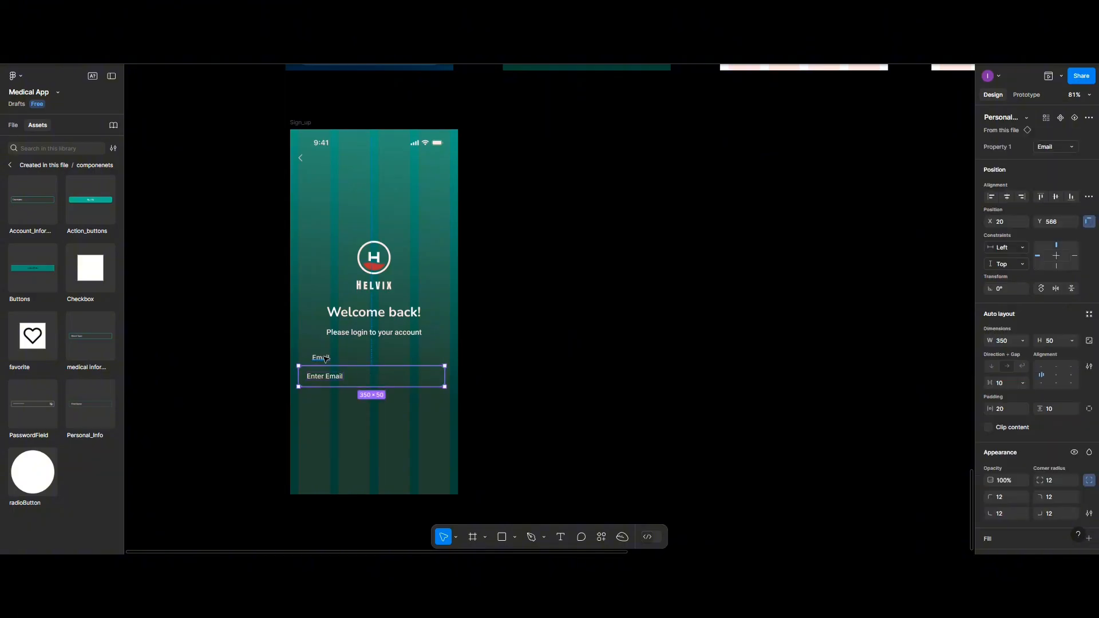
pyautogui.keyDown('shift'); pyautogui.click(324, 359); pyautogui.keyUp('shift')
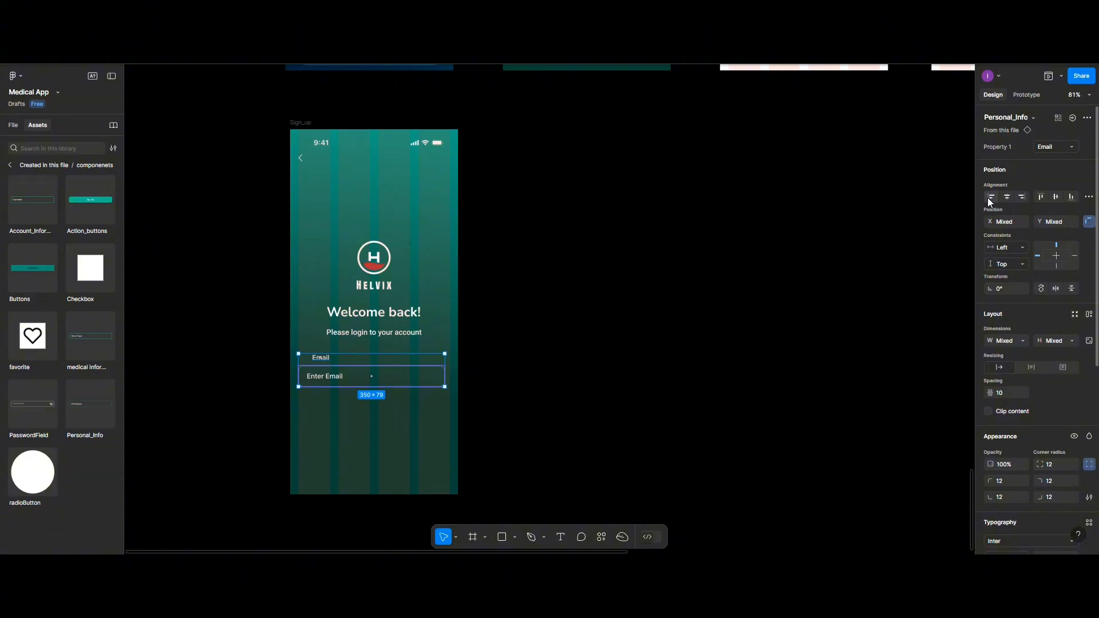
pyautogui.click(990, 197)
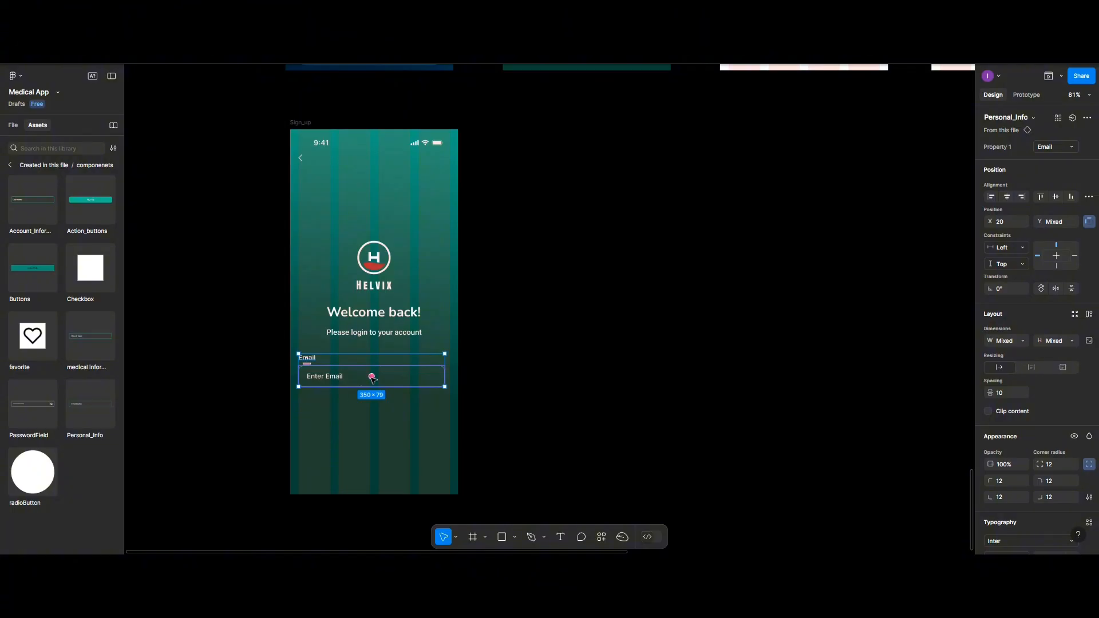
pyautogui.hotkey('ctrl', 'g')
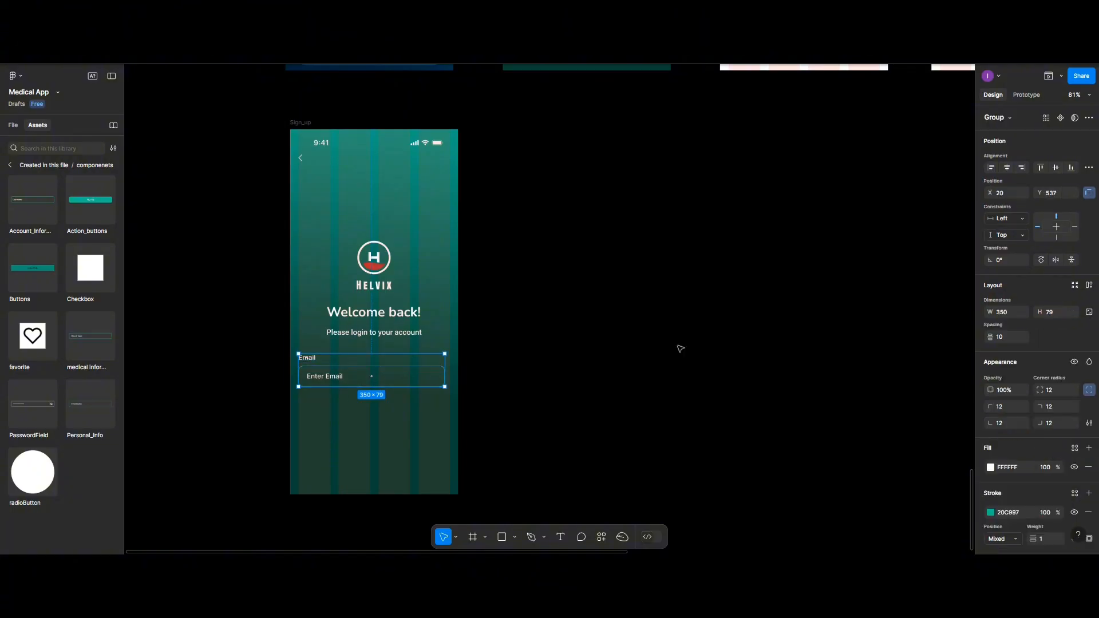
pyautogui.click(1007, 168)
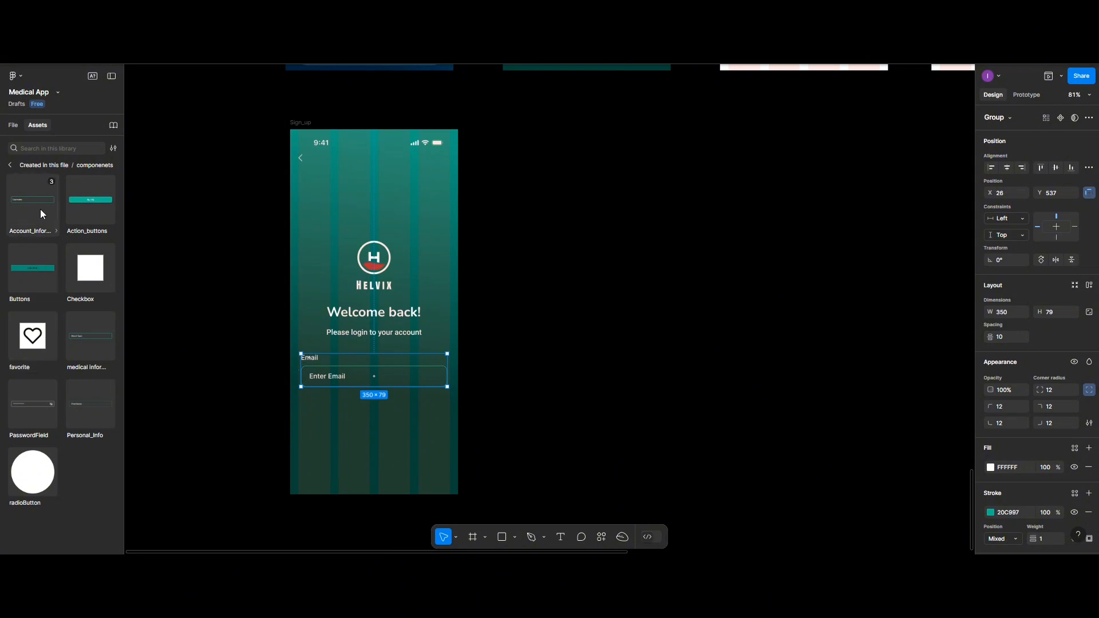
# - Insert a trial Personal_Info First Name field, check its variants, then delete it
pyautogui.click(74, 402)
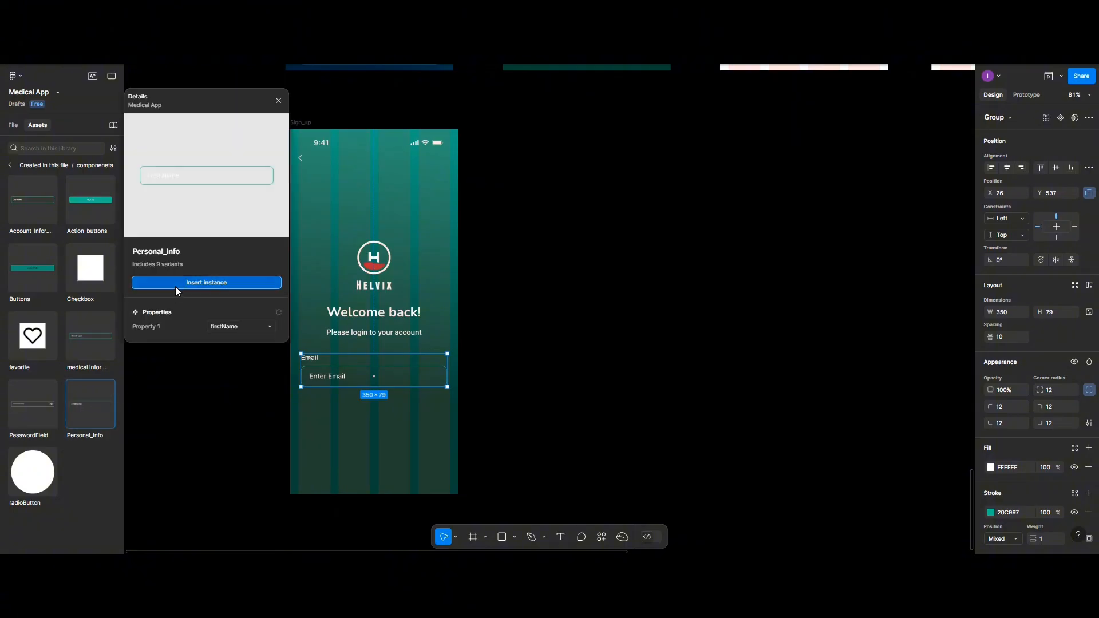
pyautogui.click(247, 283)
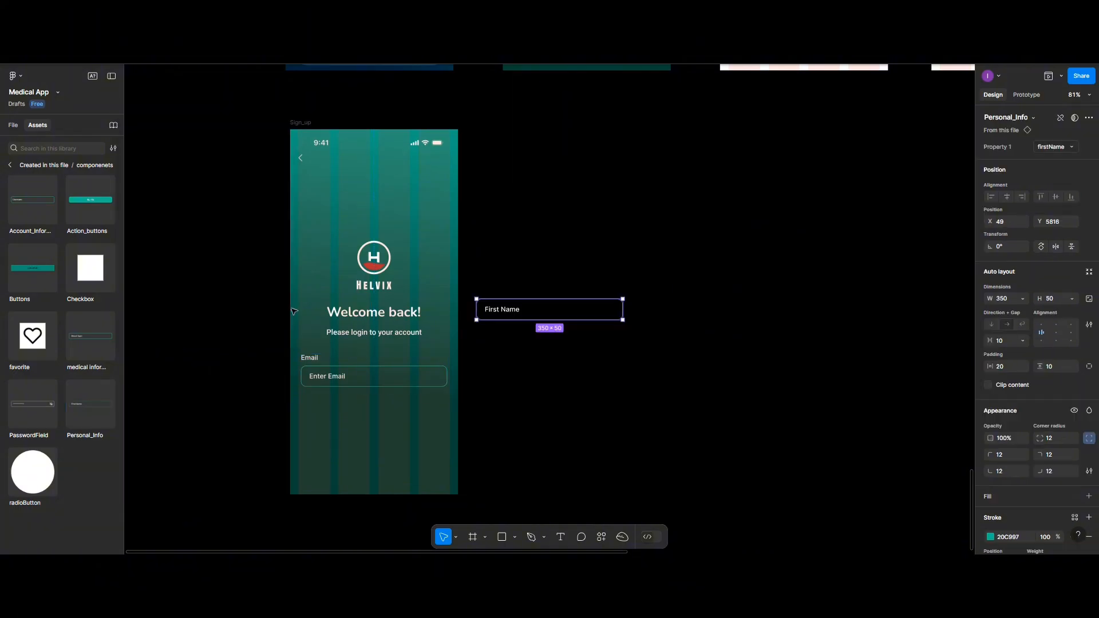
pyautogui.moveTo(514, 318); pyautogui.dragTo(345, 421)
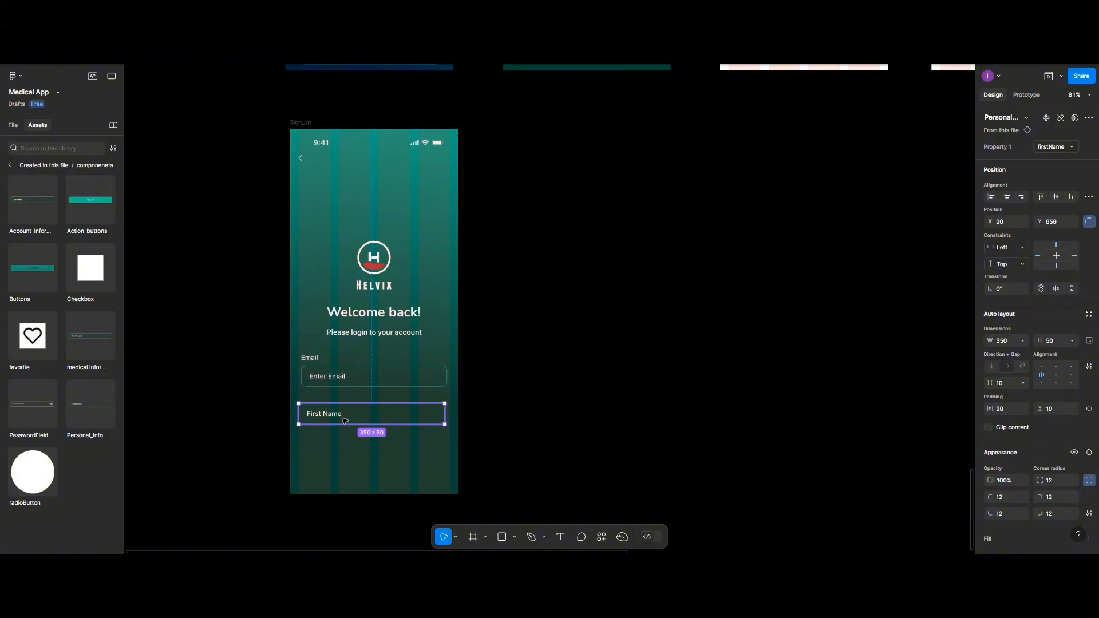
pyautogui.click(1049, 144)
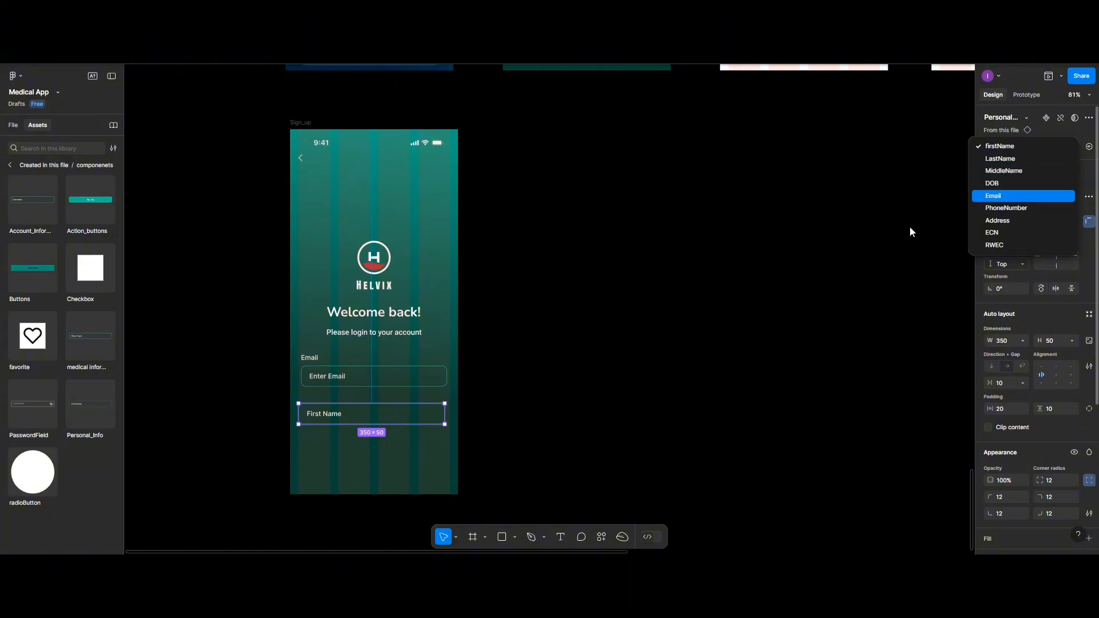
pyautogui.click(392, 413)
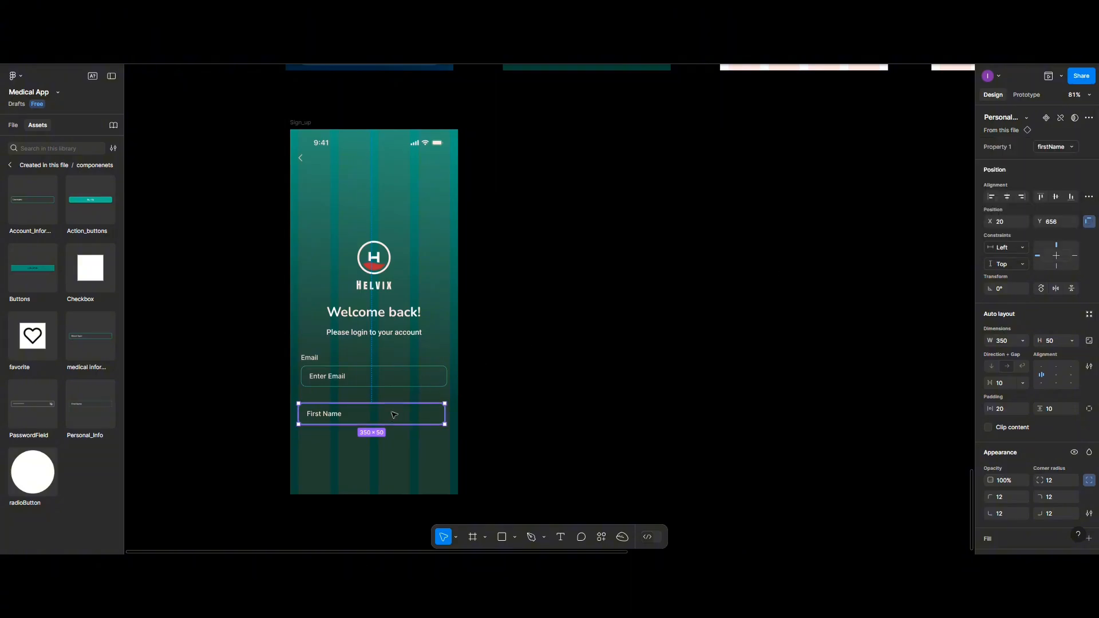
pyautogui.press('Delete')
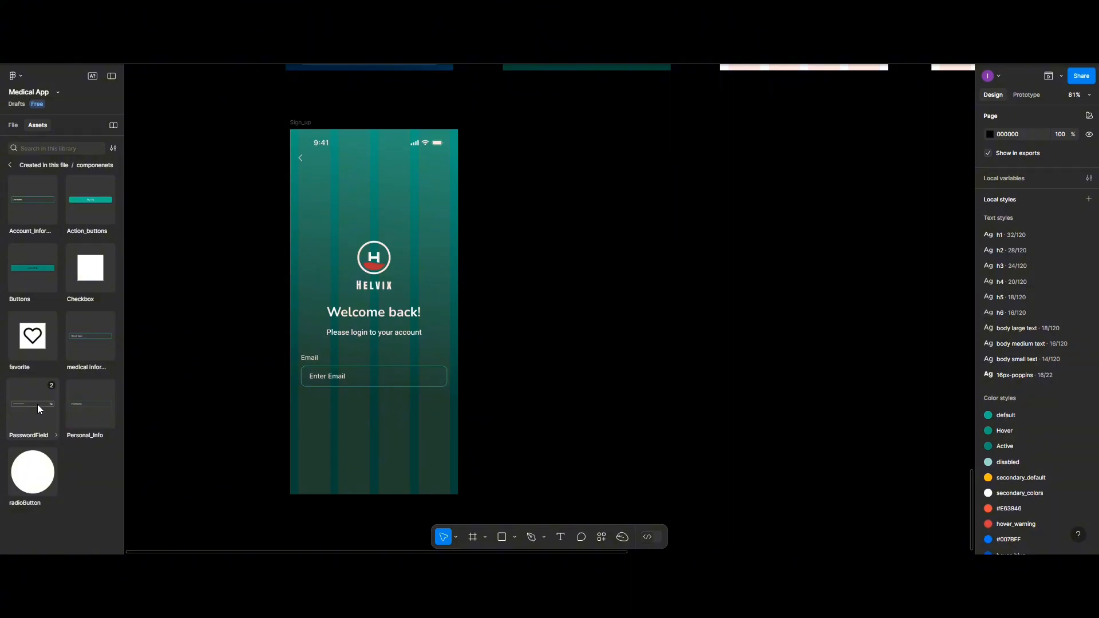
# - Place an Account_Information field below the Email group and switch it to the Password variant
pyautogui.click(38, 198)
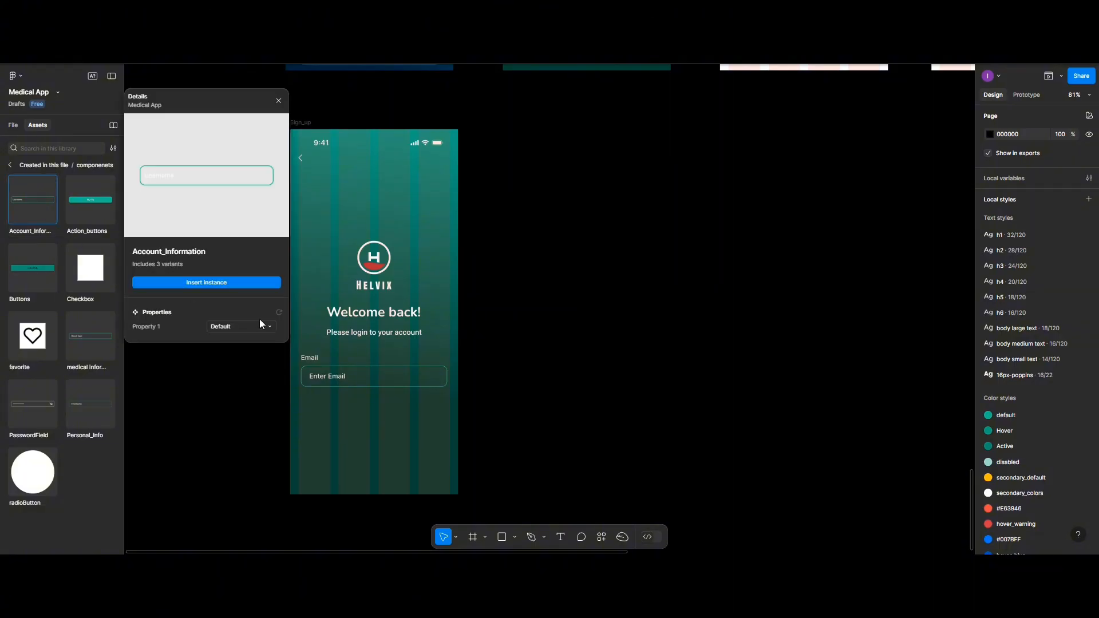
pyautogui.click(235, 283)
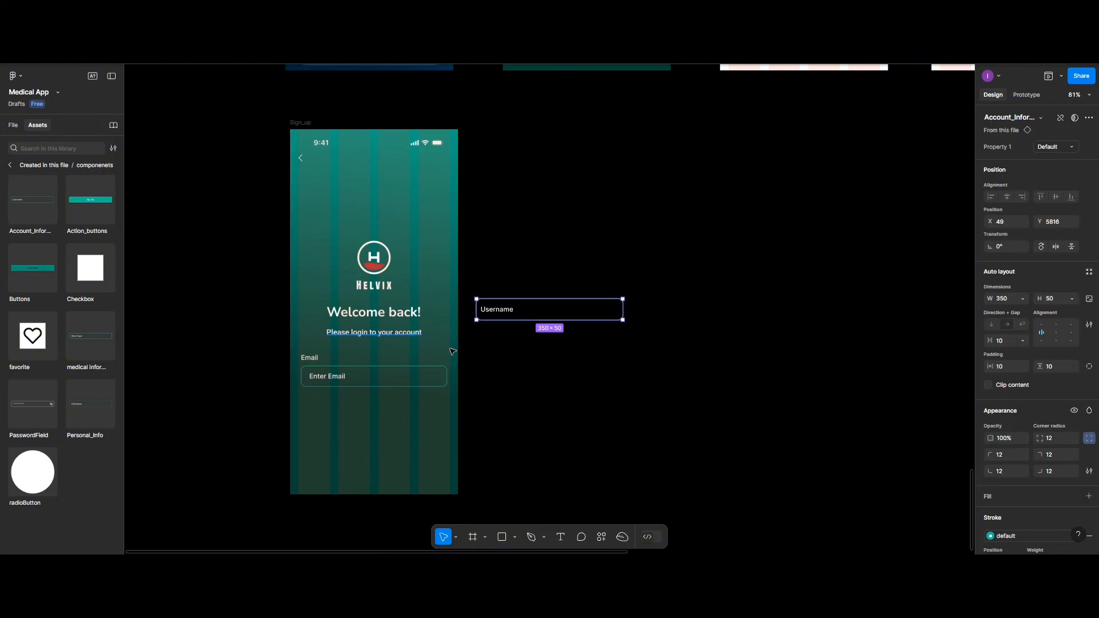
pyautogui.moveTo(408, 395); pyautogui.dragTo(375, 416)
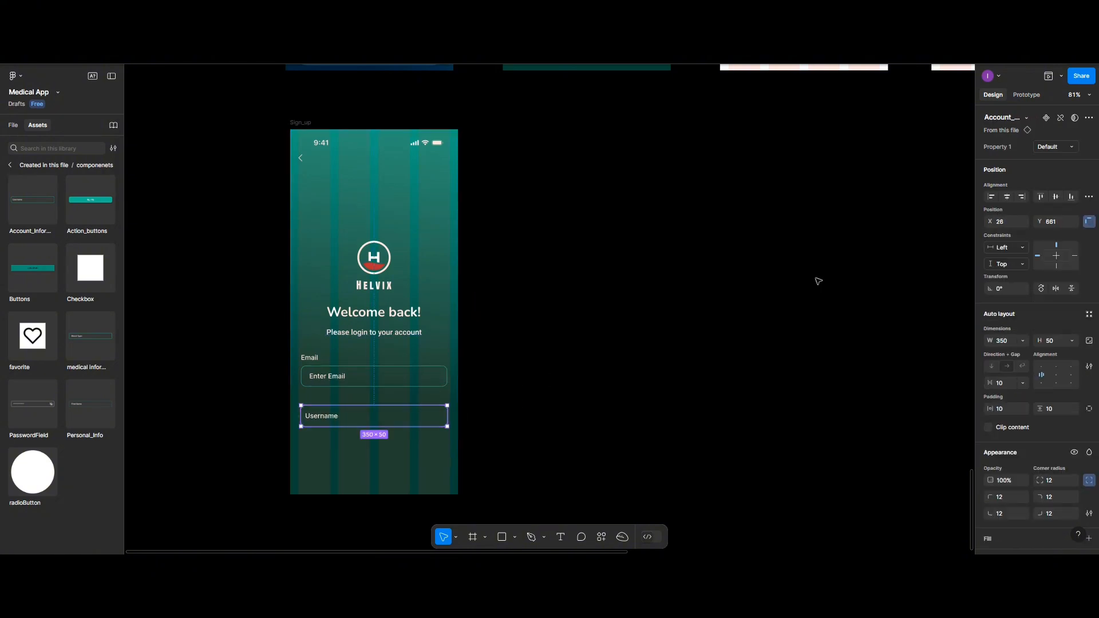
pyautogui.click(1067, 148)
pyautogui.click(1051, 159)
# - Add a 'Password' text label just above the Password field
pyautogui.click(561, 537)
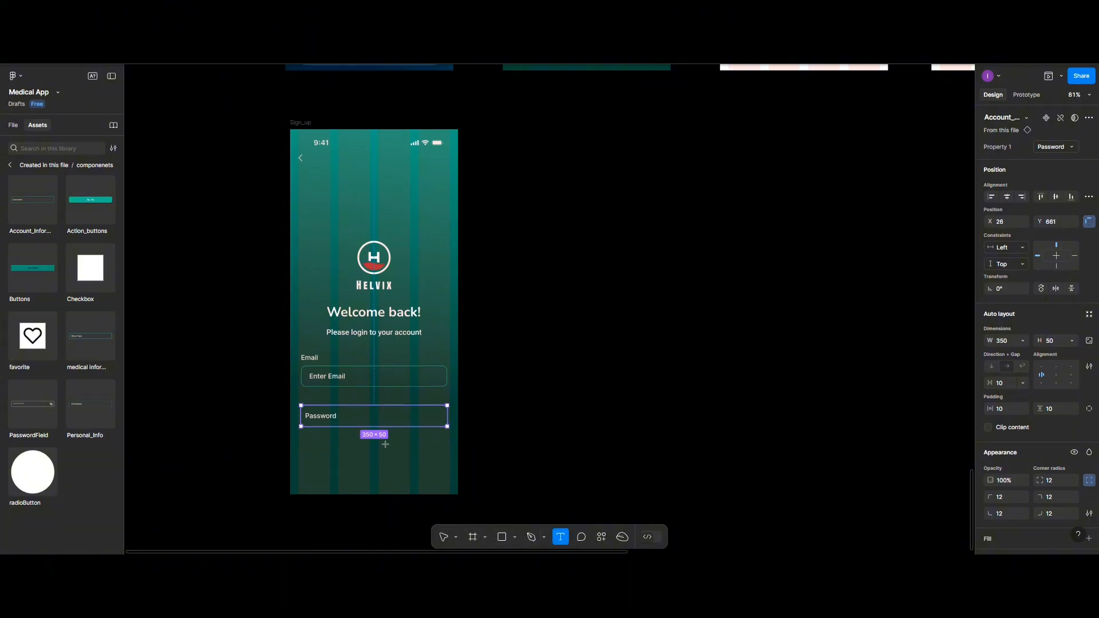
pyautogui.click(330, 451)
pyautogui.write('P')
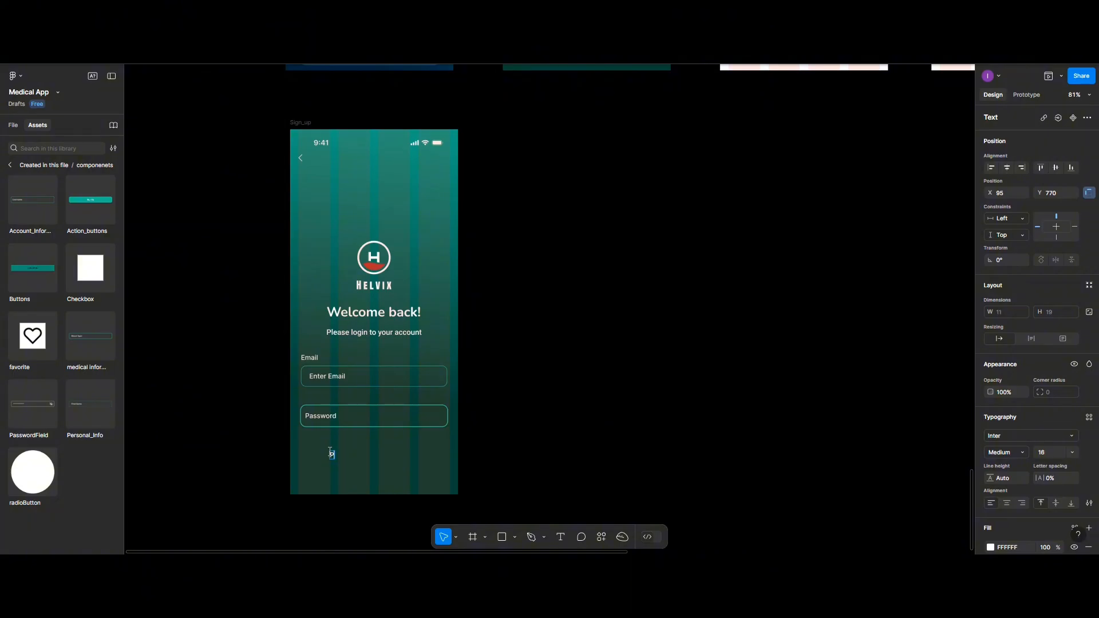
pyautogui.write('assword')
pyautogui.press('Escape')
pyautogui.moveTo(342, 454); pyautogui.dragTo(317, 400)
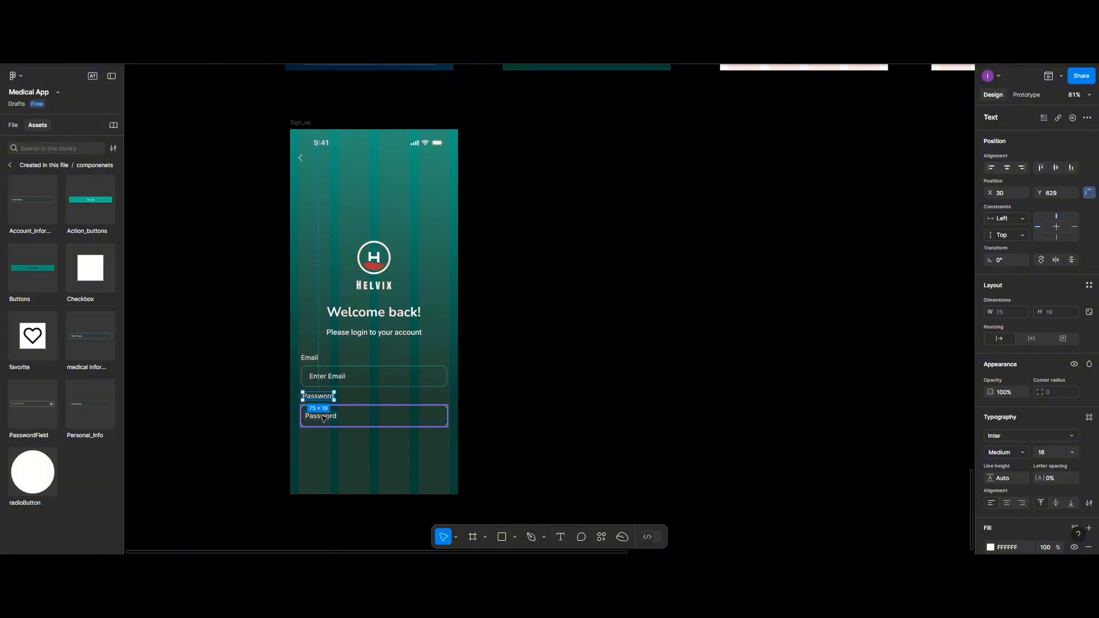
# - Left-align the Password label and field with 10 spacing and group them
pyautogui.keyDown('shift'); pyautogui.click(324, 418); pyautogui.keyUp('shift')
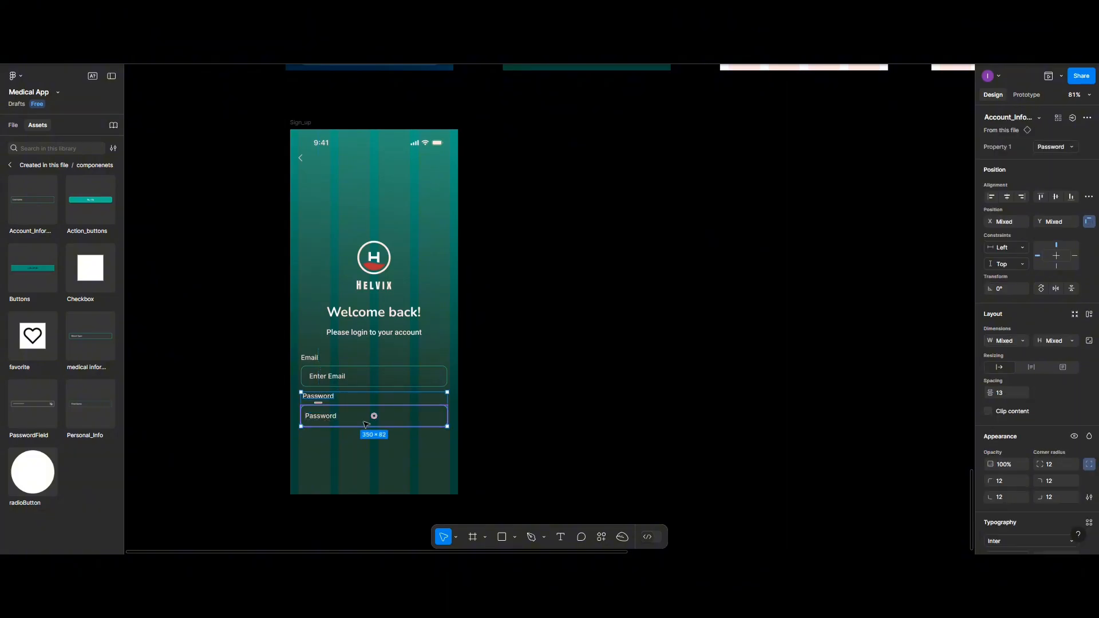
pyautogui.click(991, 197)
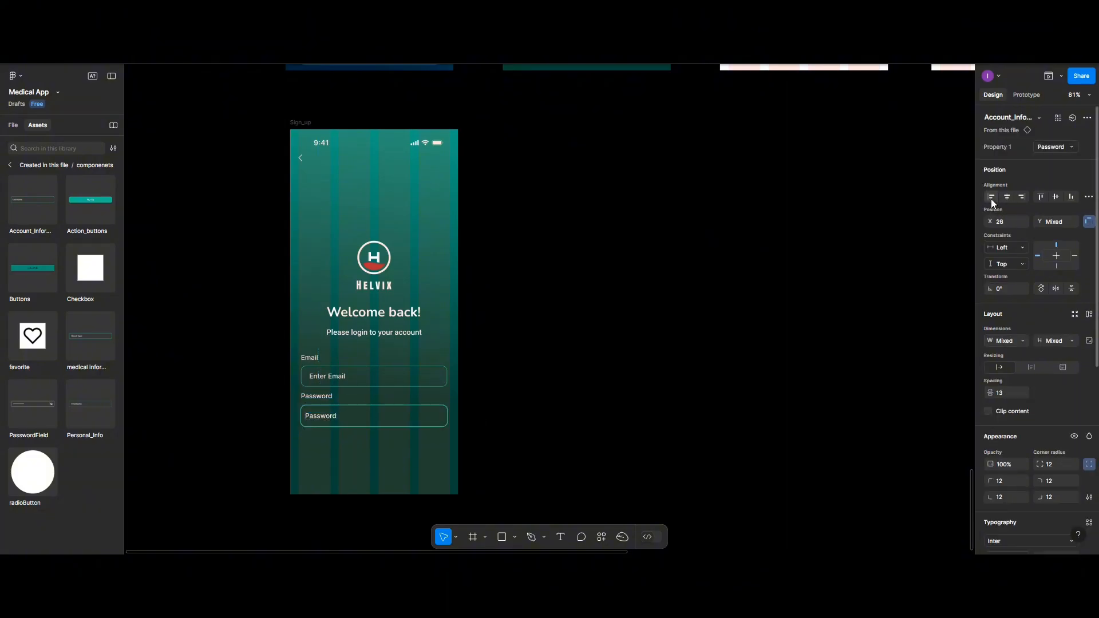
pyautogui.click(1007, 394)
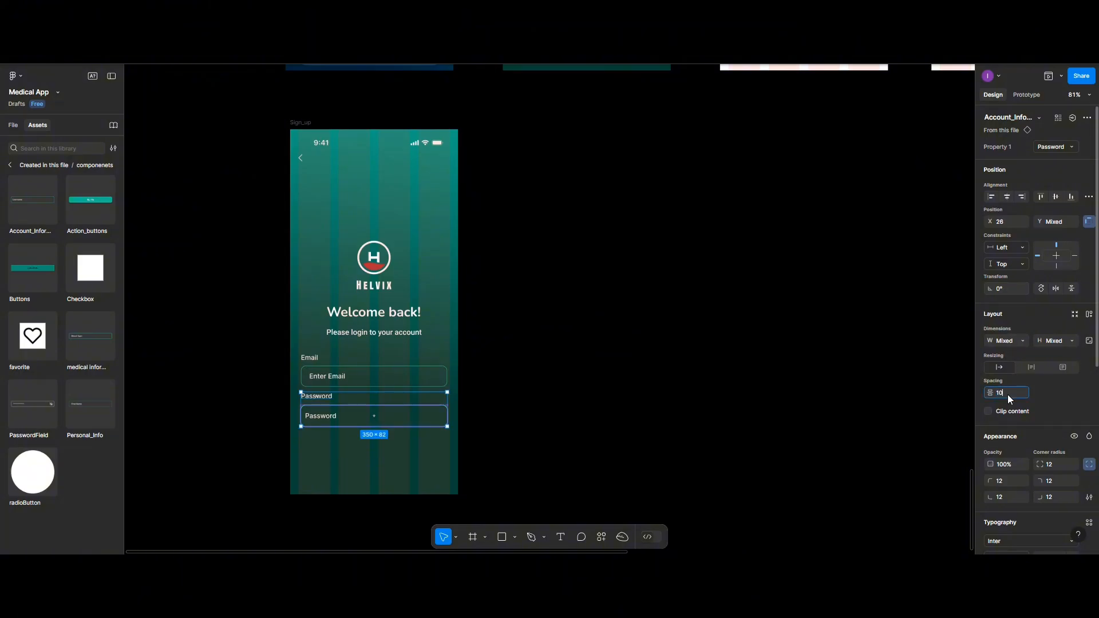
pyautogui.write('10')
pyautogui.press('Return')
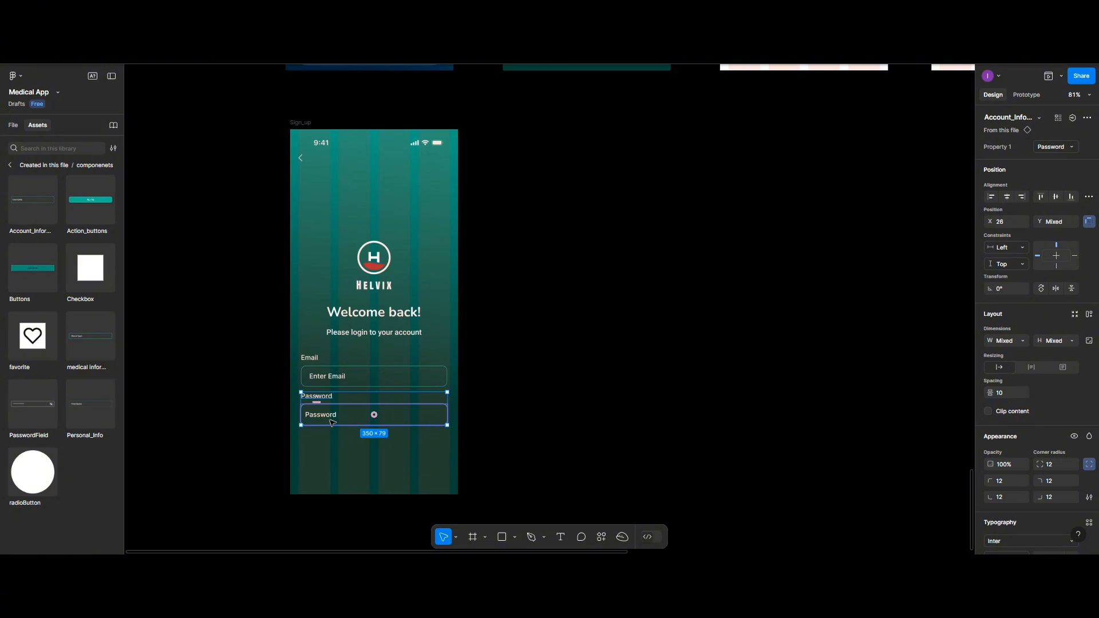
pyautogui.hotkey('ctrl', 'g')
# - Change the Password field's placeholder text to 'Enter Password'
pyautogui.doubleClick(331, 417)
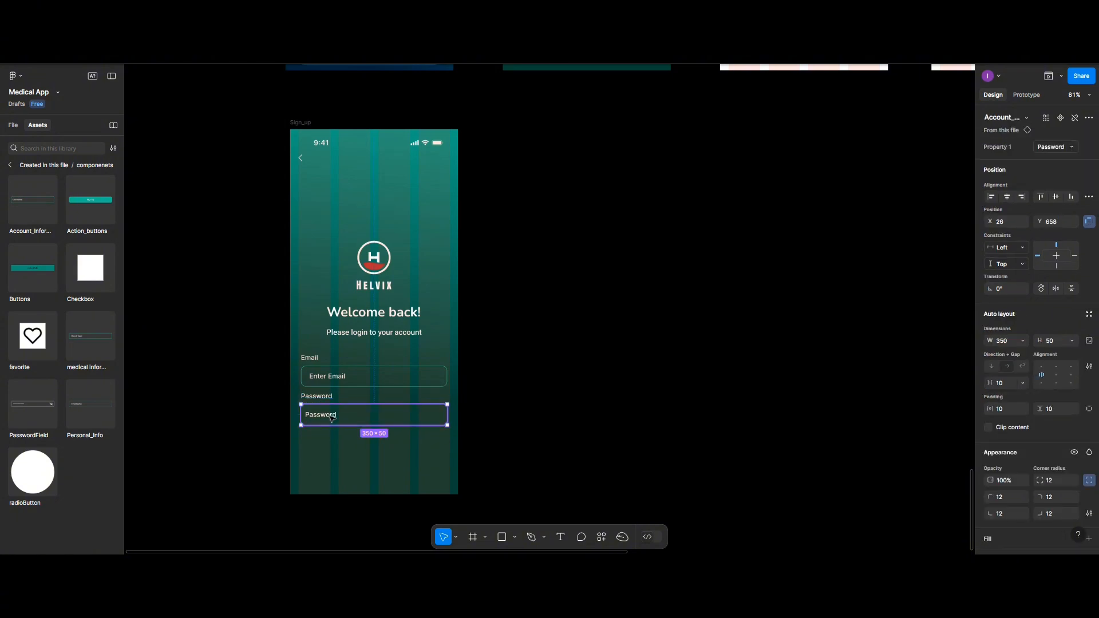
pyautogui.doubleClick(331, 418)
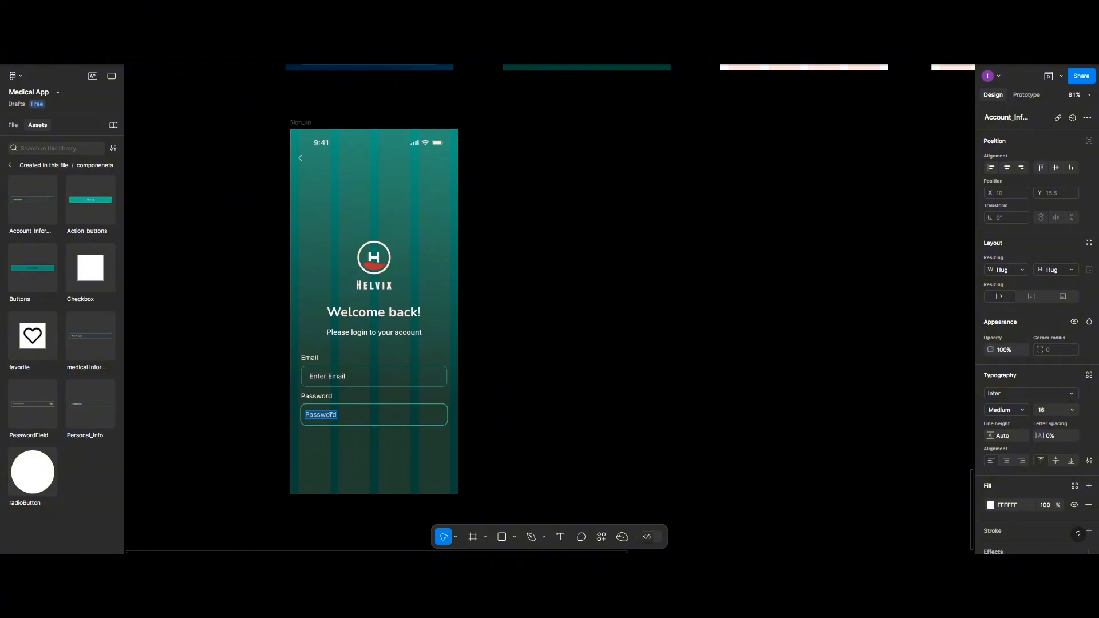
pyautogui.write('Enter Password')
pyautogui.press('Escape')
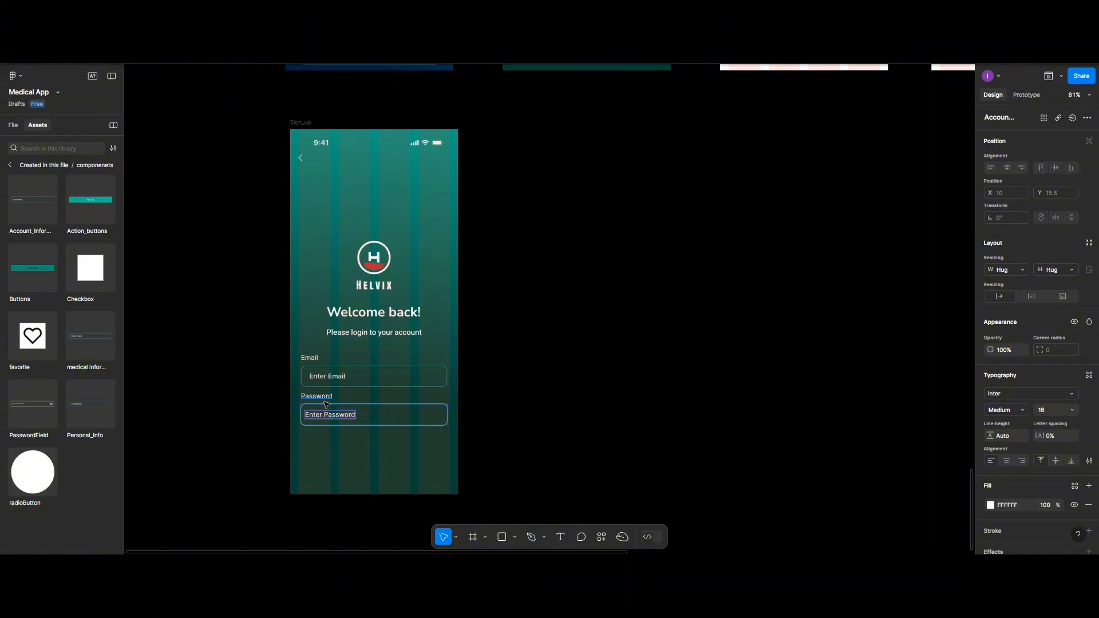
pyautogui.click(358, 421)
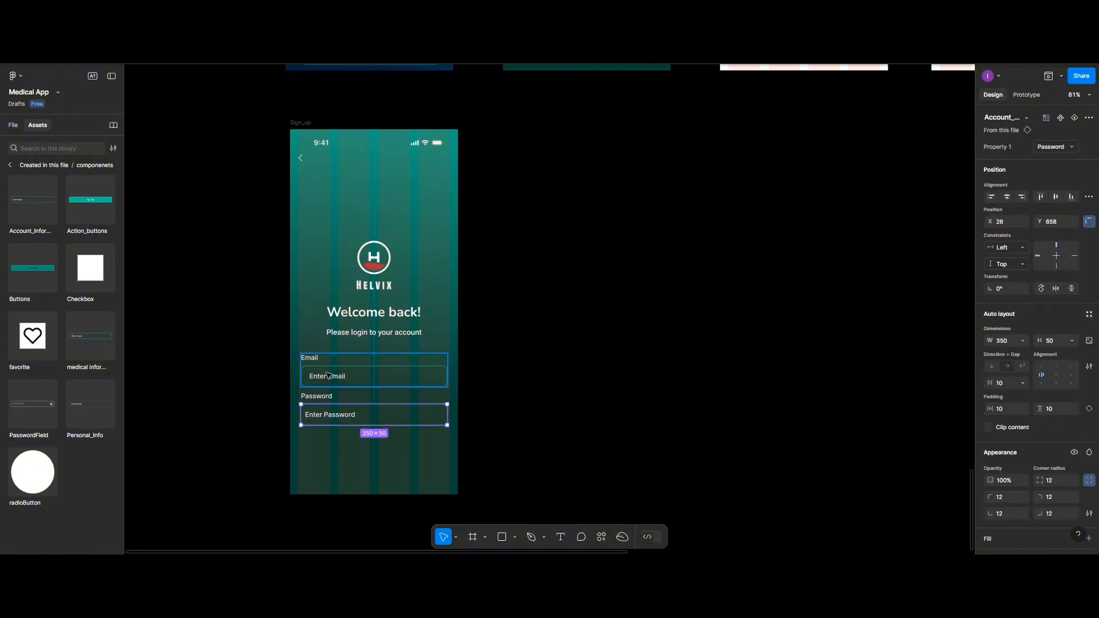
# - Set the Enter Password and Enter Email placeholder texts to 50% fill opacity
pyautogui.doubleClick(340, 416)
pyautogui.click(1042, 503)
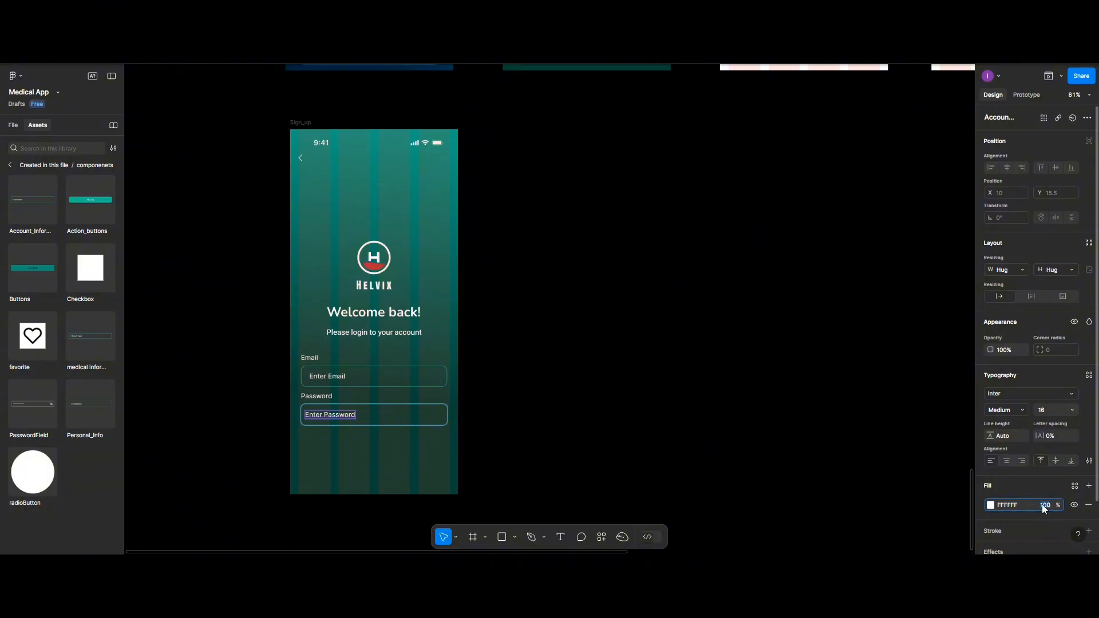
pyautogui.write('50')
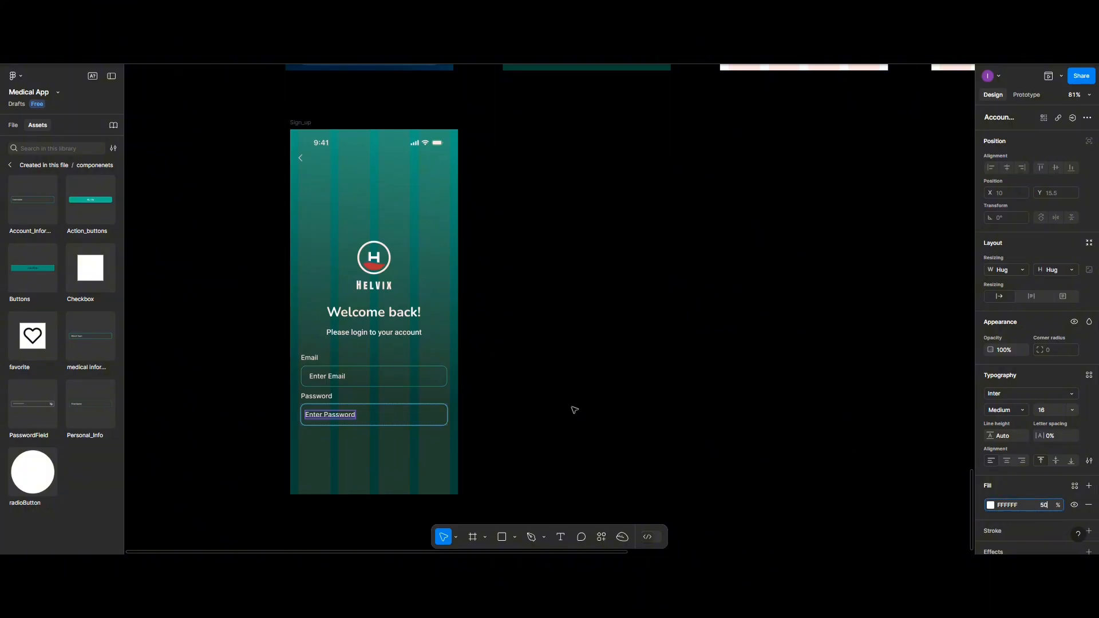
pyautogui.click(325, 381)
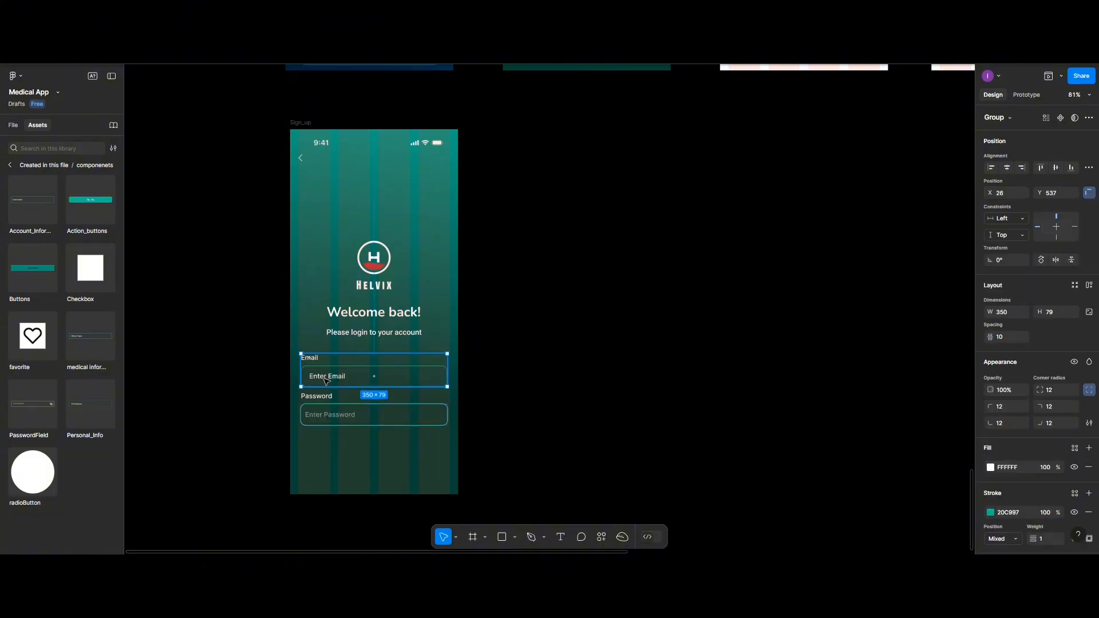
pyautogui.doubleClick(326, 378)
pyautogui.doubleClick(325, 377)
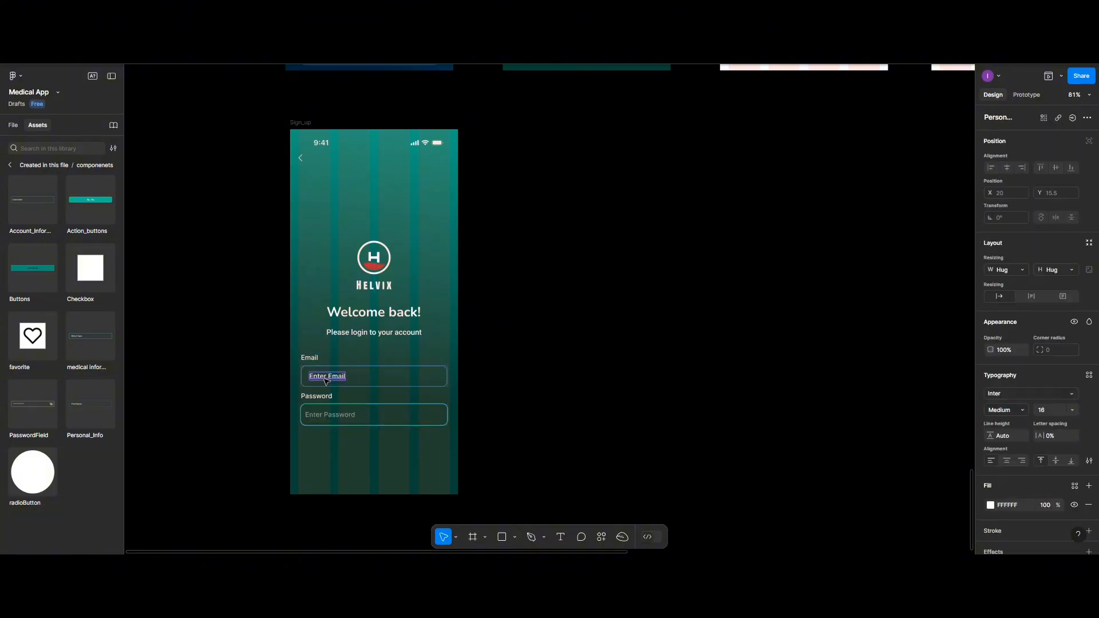
pyautogui.click(1052, 506)
pyautogui.write('50')
pyautogui.click(316, 433)
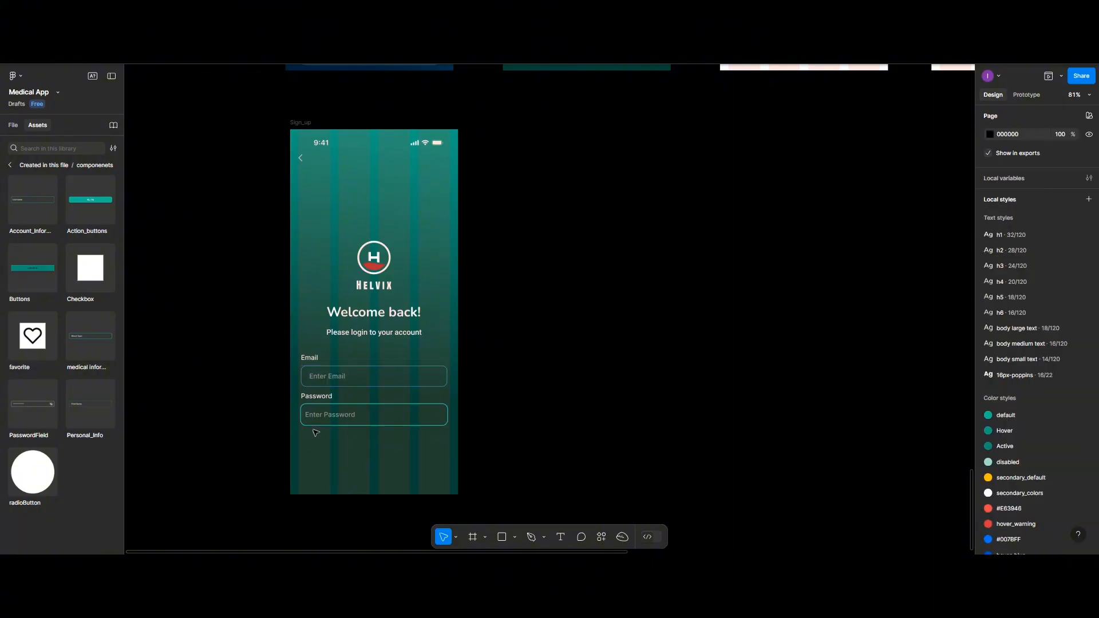
# - Space the Email and Password fields 20 px apart and nudge them slightly higher
pyautogui.click(320, 366)
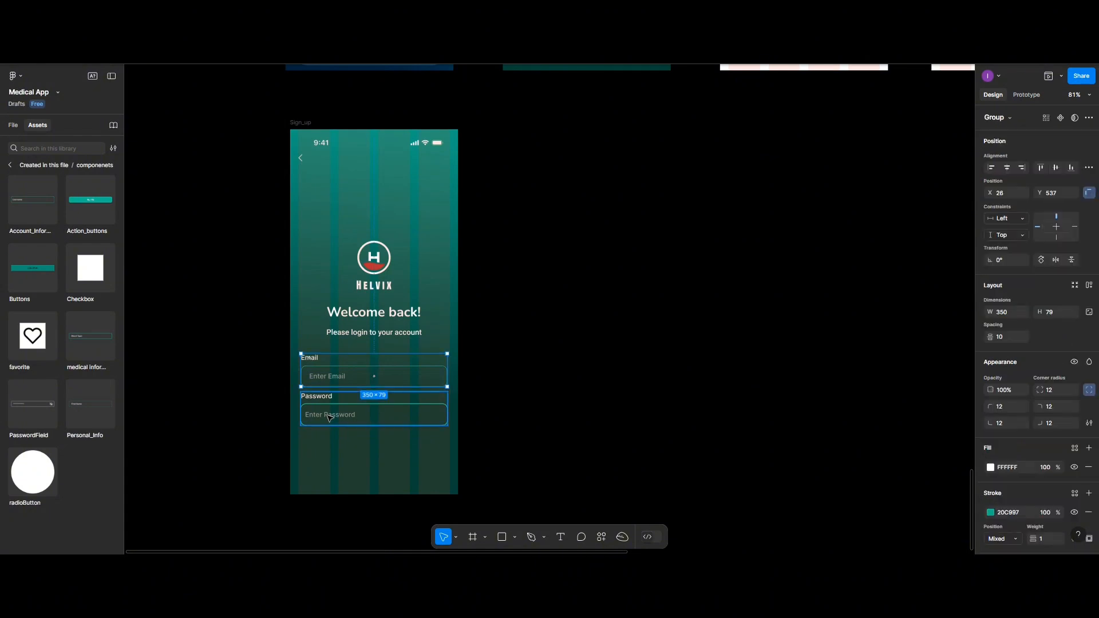
pyautogui.keyDown('shift'); pyautogui.click(324, 402); pyautogui.keyUp('shift')
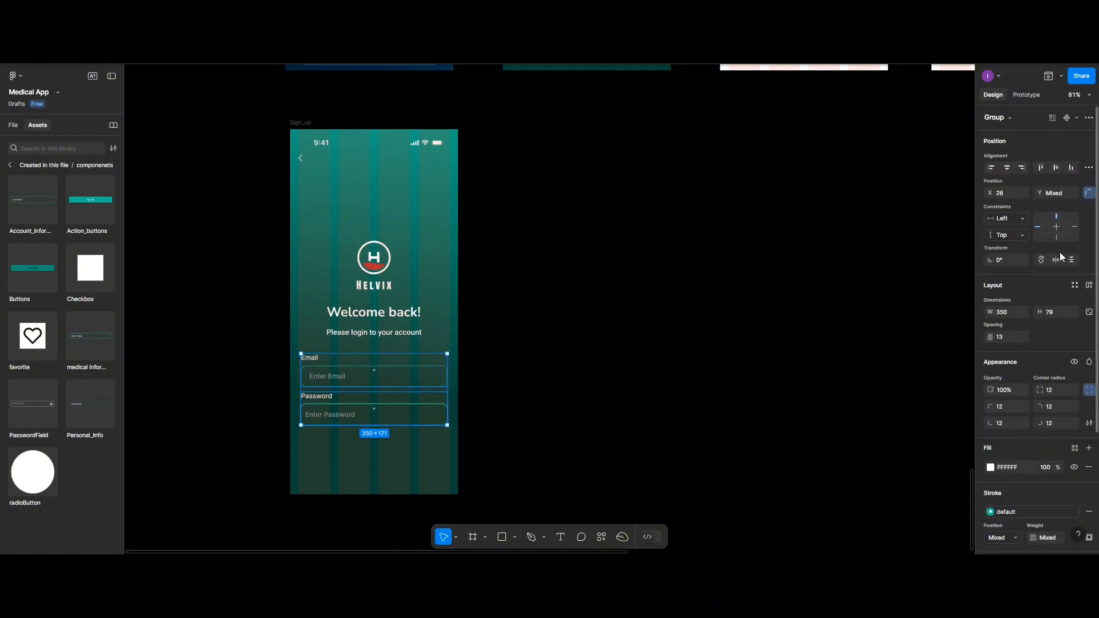
pyautogui.click(1089, 167)
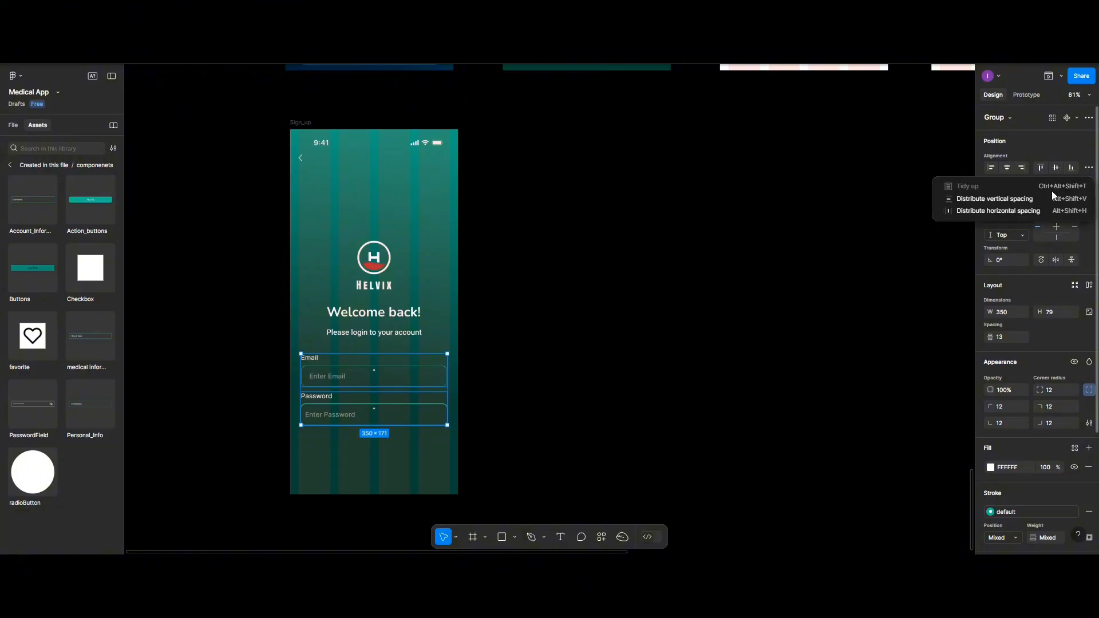
pyautogui.click(1042, 196)
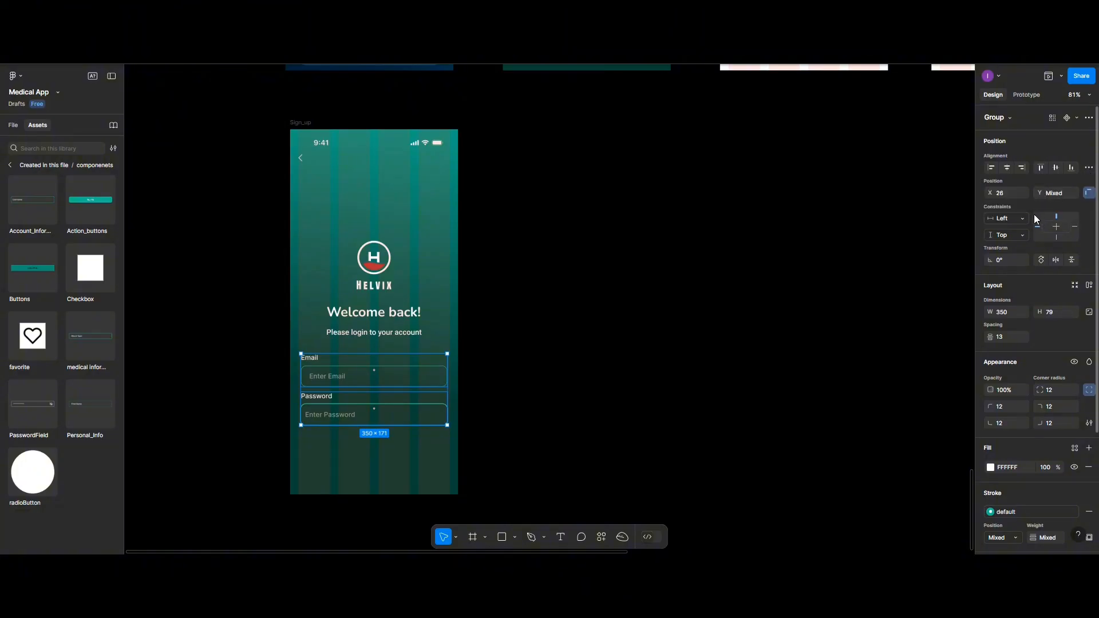
pyautogui.click(1001, 338)
pyautogui.write('20')
pyautogui.press('Return')
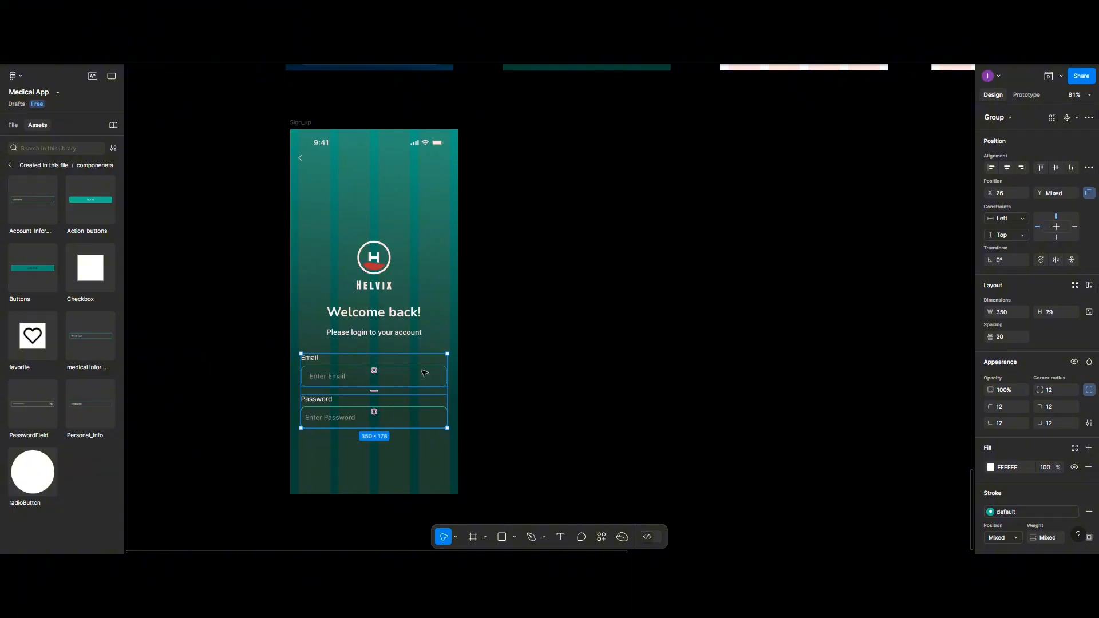
pyautogui.moveTo(407, 382); pyautogui.dragTo(409, 376)
pyautogui.press('Escape')
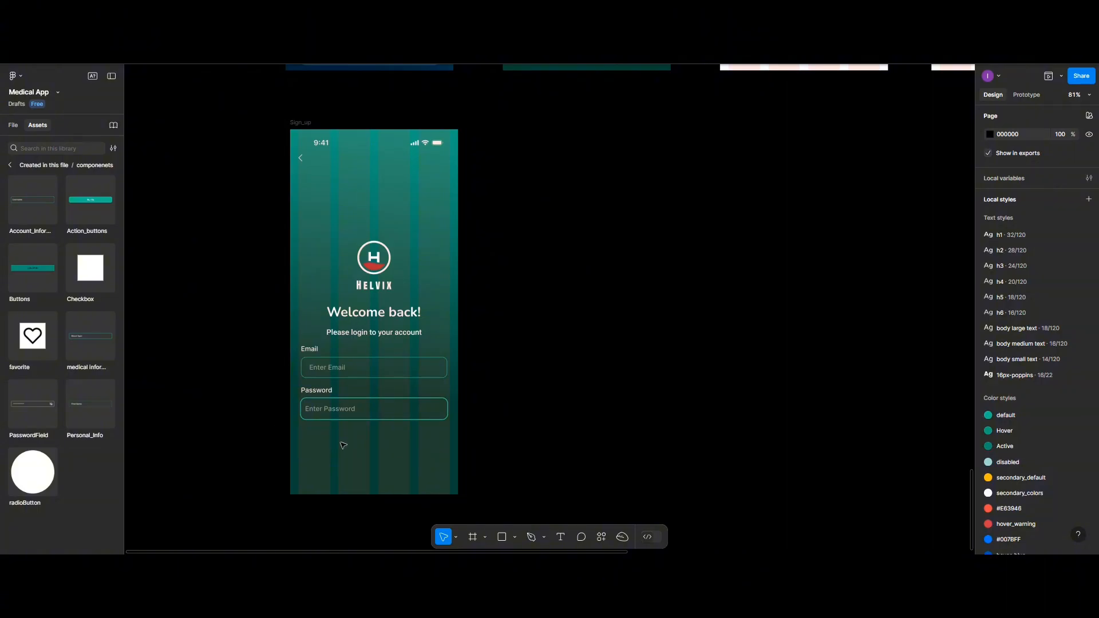
# - Insert a Checkbox instance below the Password field and scale it down to 23×23
pyautogui.click(95, 275)
pyautogui.click(188, 284)
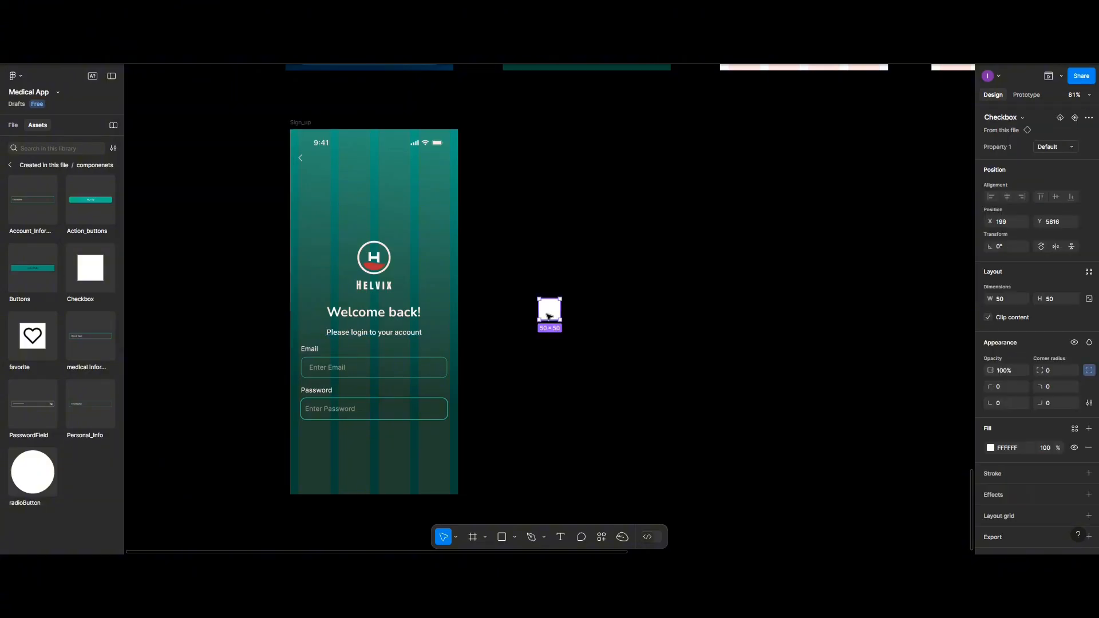
pyautogui.moveTo(548, 310); pyautogui.dragTo(313, 438)
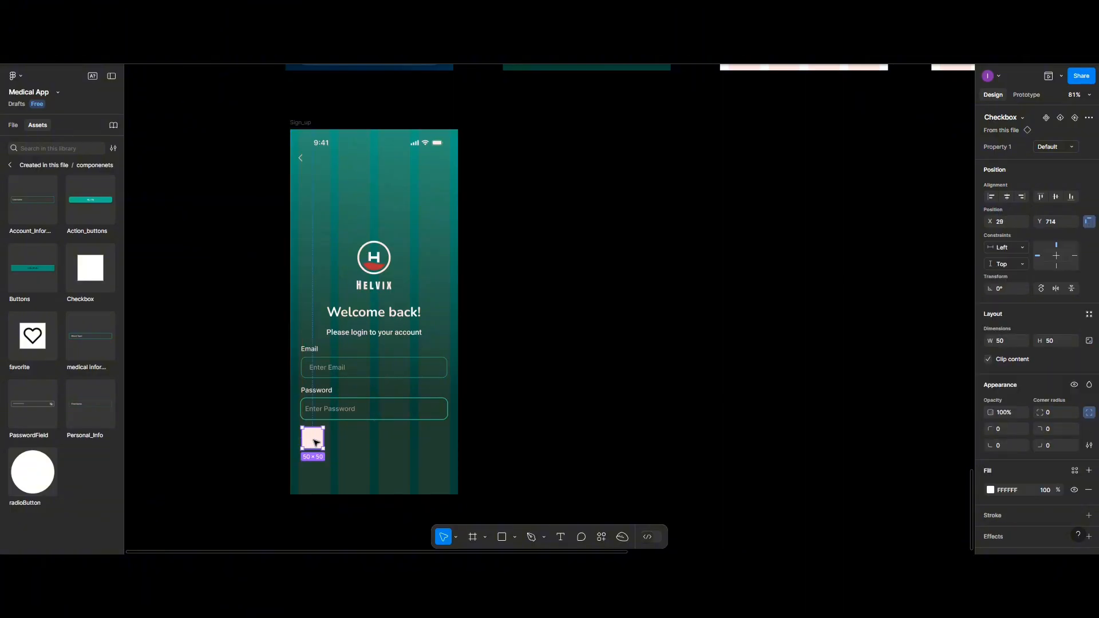
pyautogui.click(455, 536)
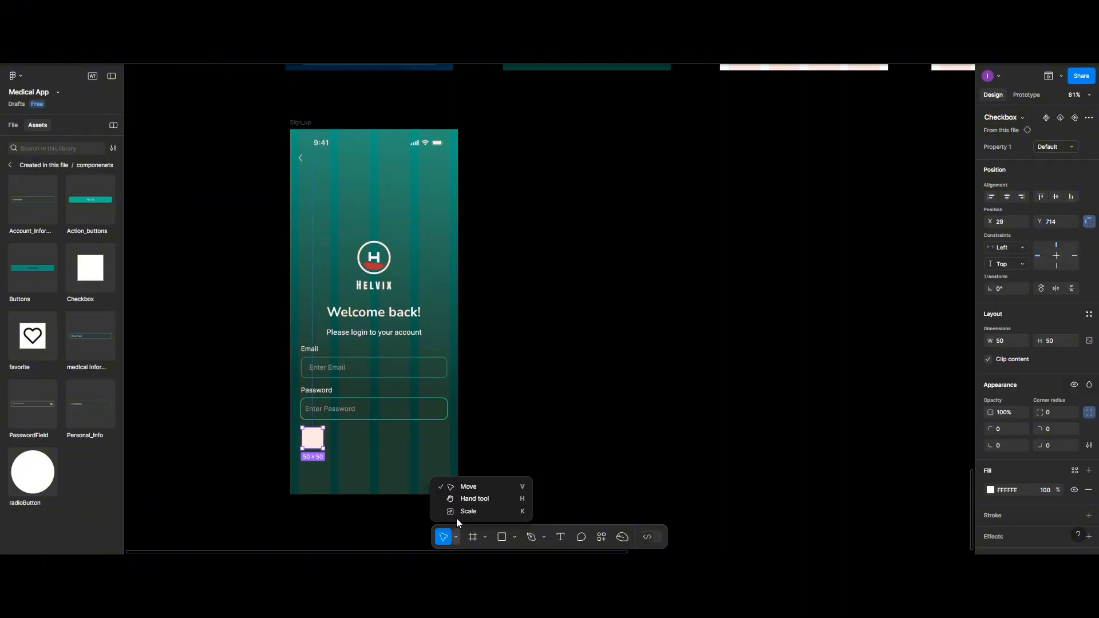
pyautogui.press('k')
pyautogui.moveTo(302, 450); pyautogui.dragTo(309, 434)
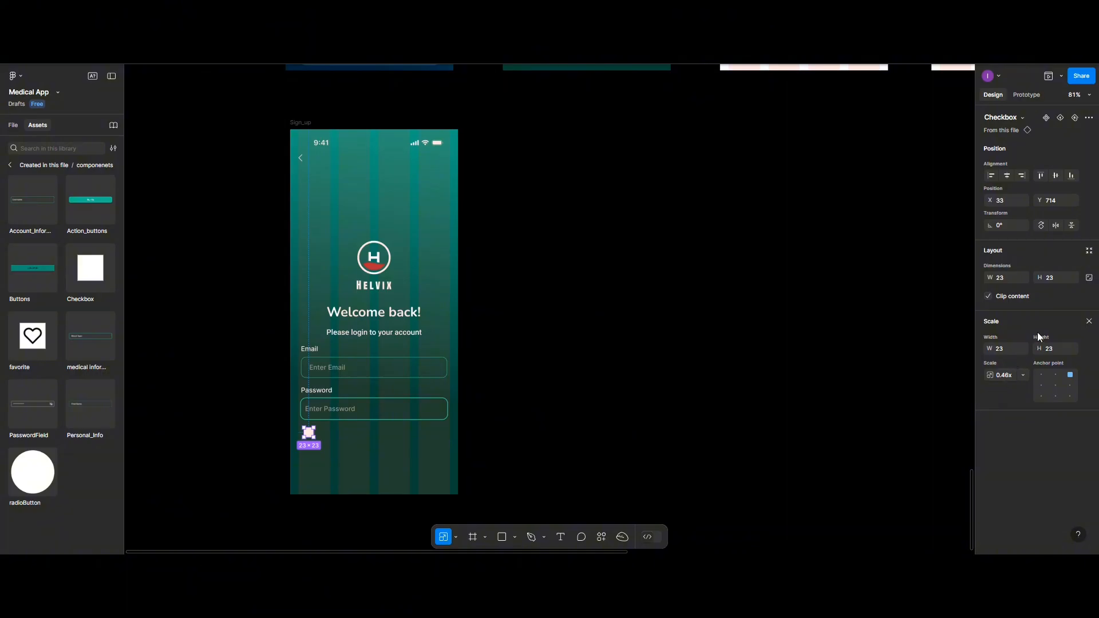
pyautogui.click(1088, 322)
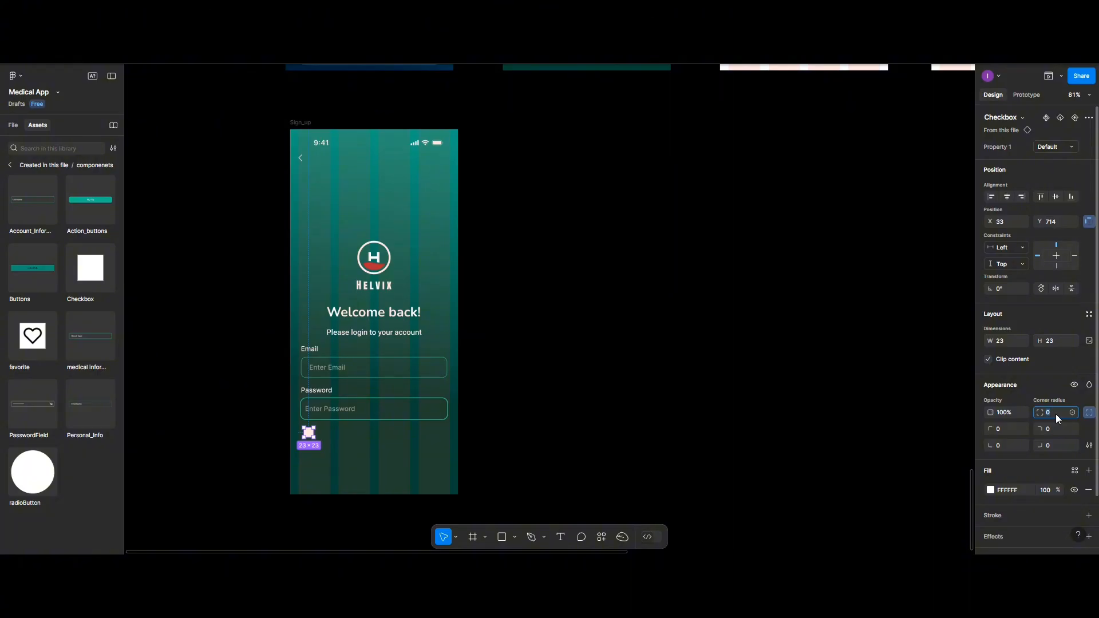
# - Fill the checkbox with the disabled_blue colour style, replacing the first disabled style tried
pyautogui.click(336, 444)
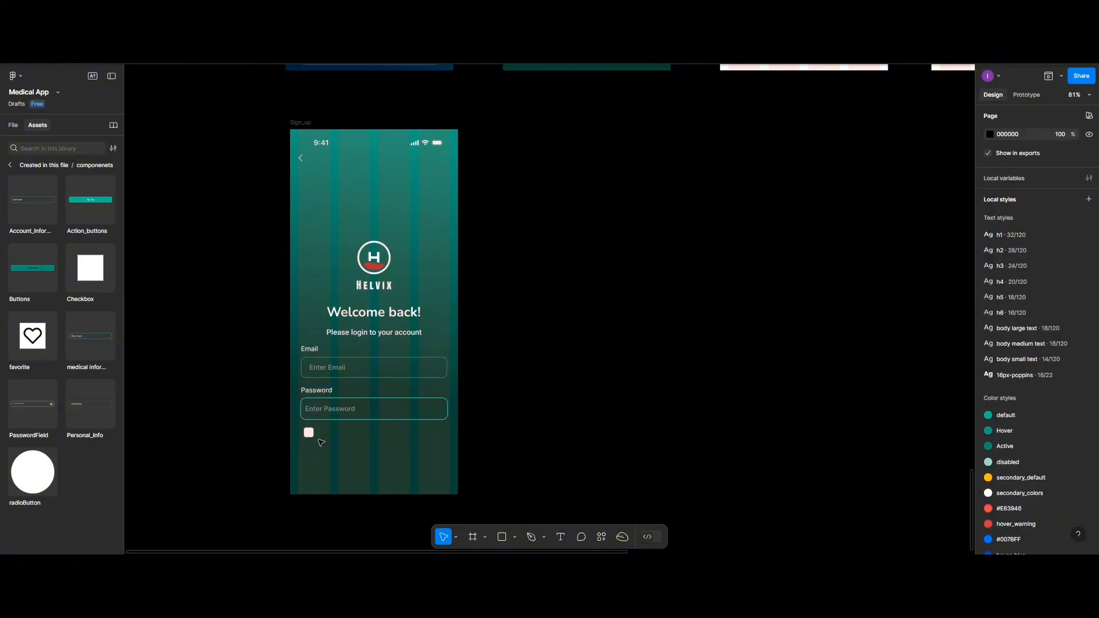
pyautogui.click(310, 434)
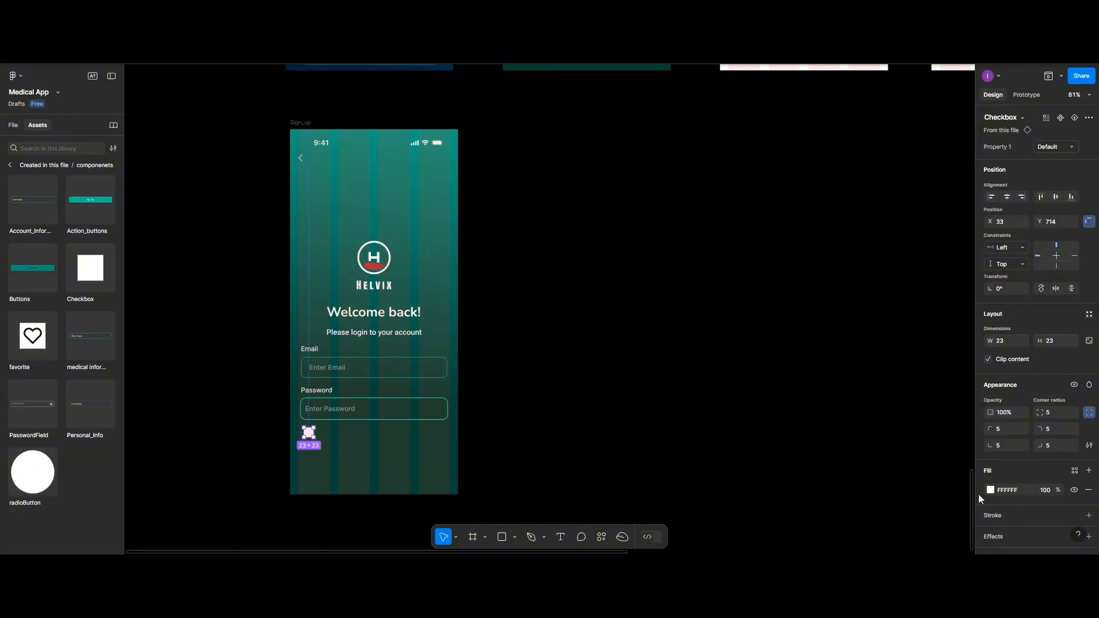
pyautogui.click(1074, 471)
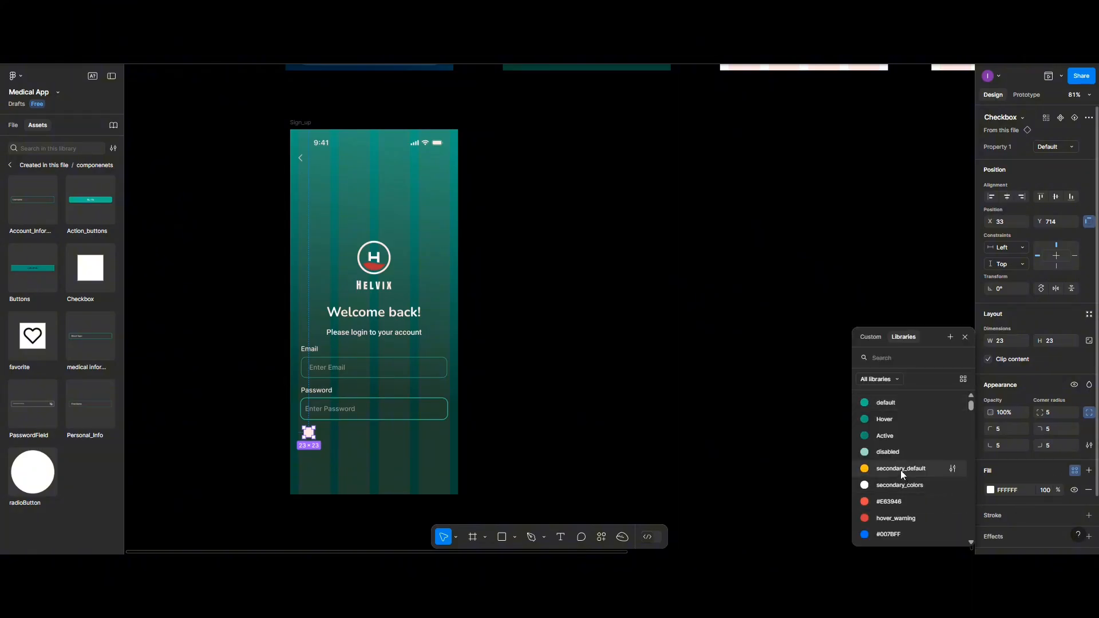
pyautogui.click(885, 452)
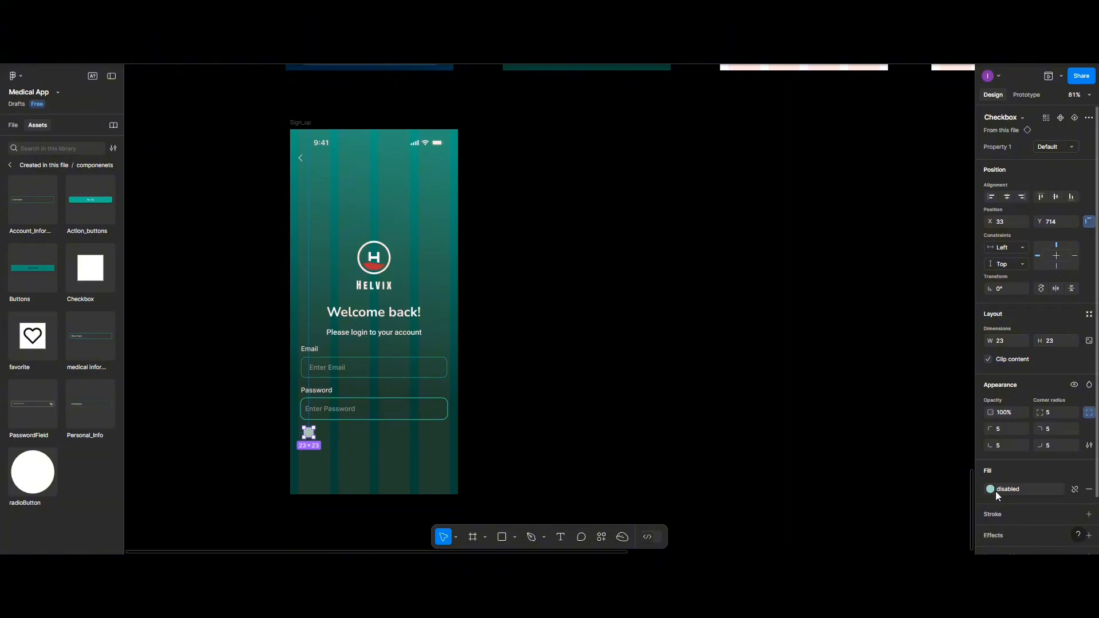
pyautogui.click(1075, 490)
pyautogui.click(1074, 470)
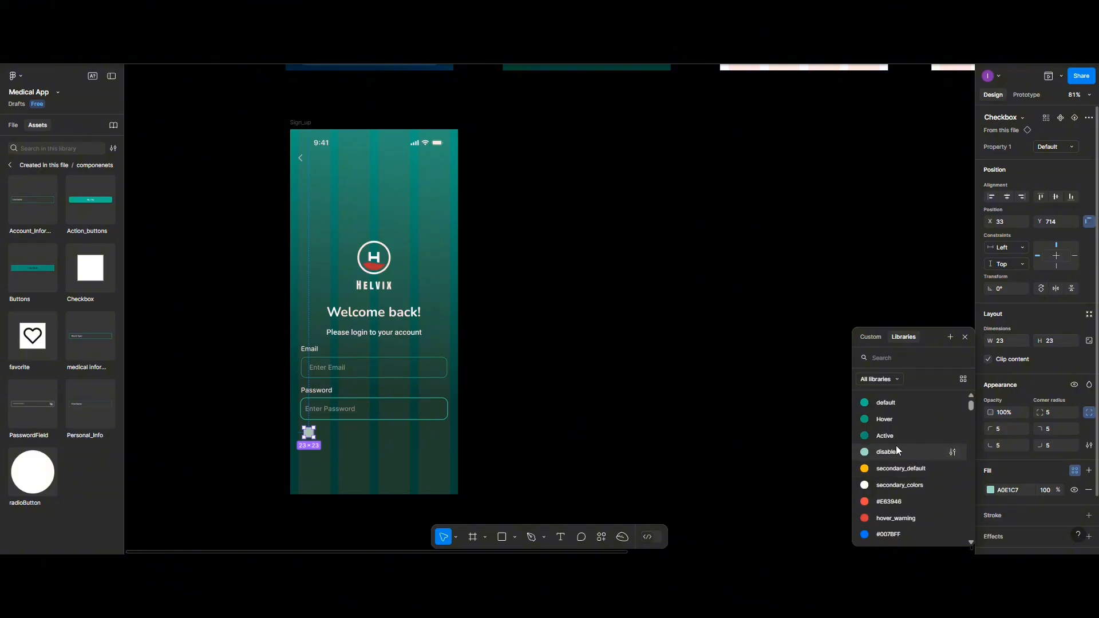
pyautogui.scroll(-5, 879, 440)
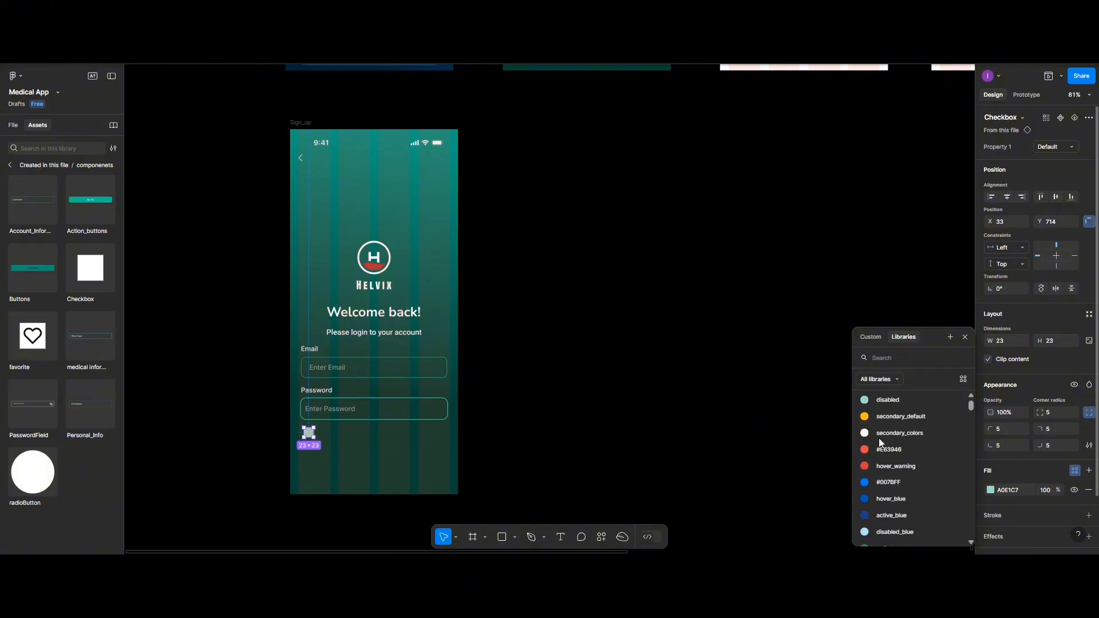
pyautogui.click(874, 470)
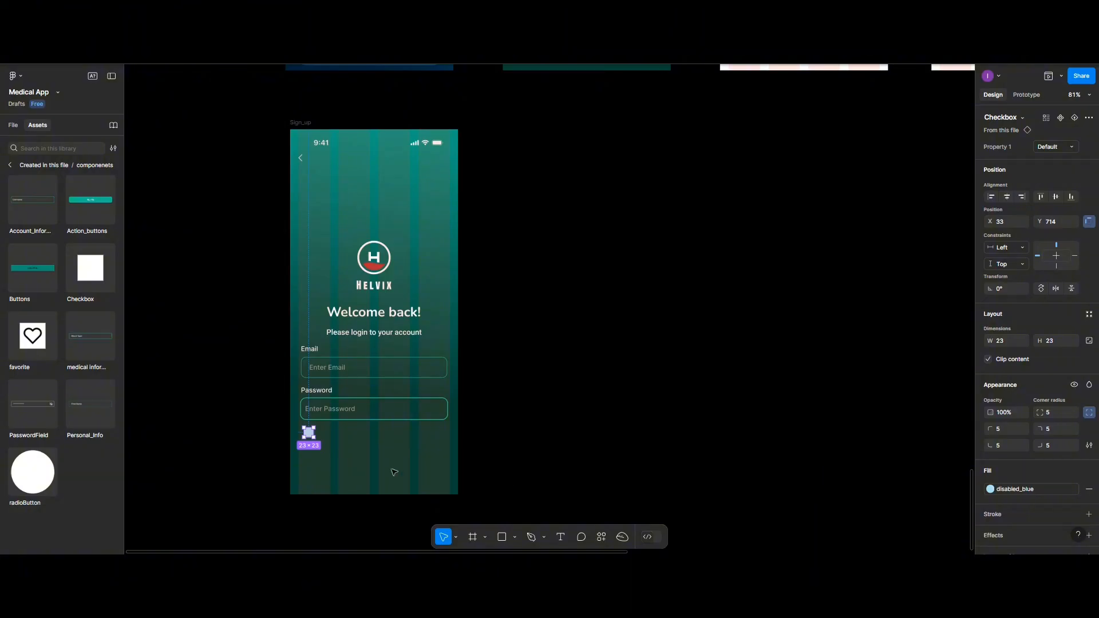
pyautogui.click(359, 452)
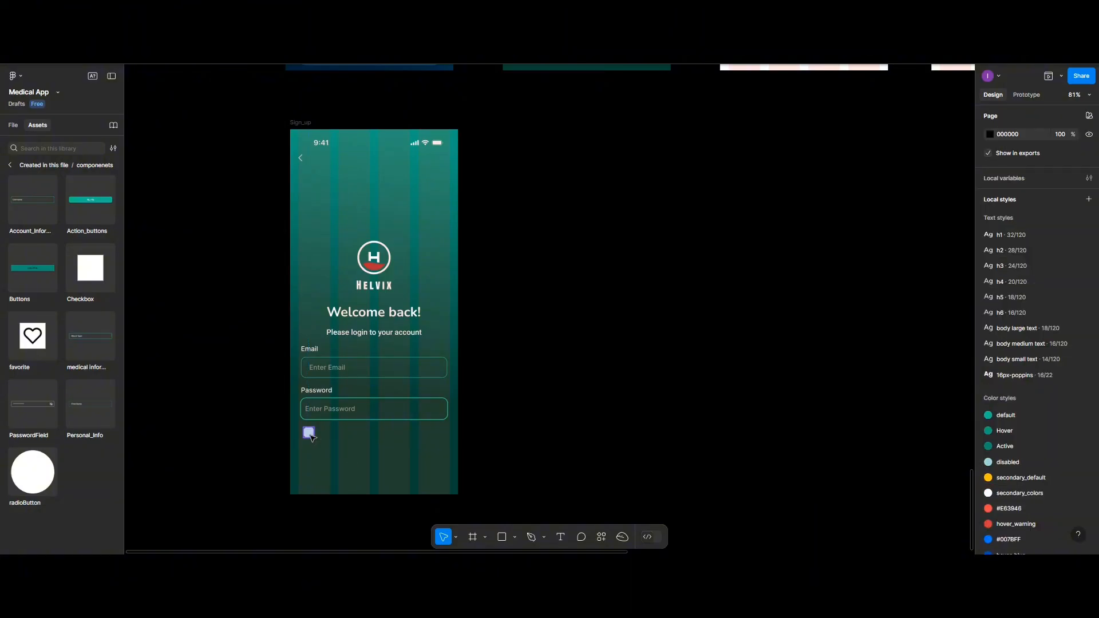
pyautogui.click(310, 435)
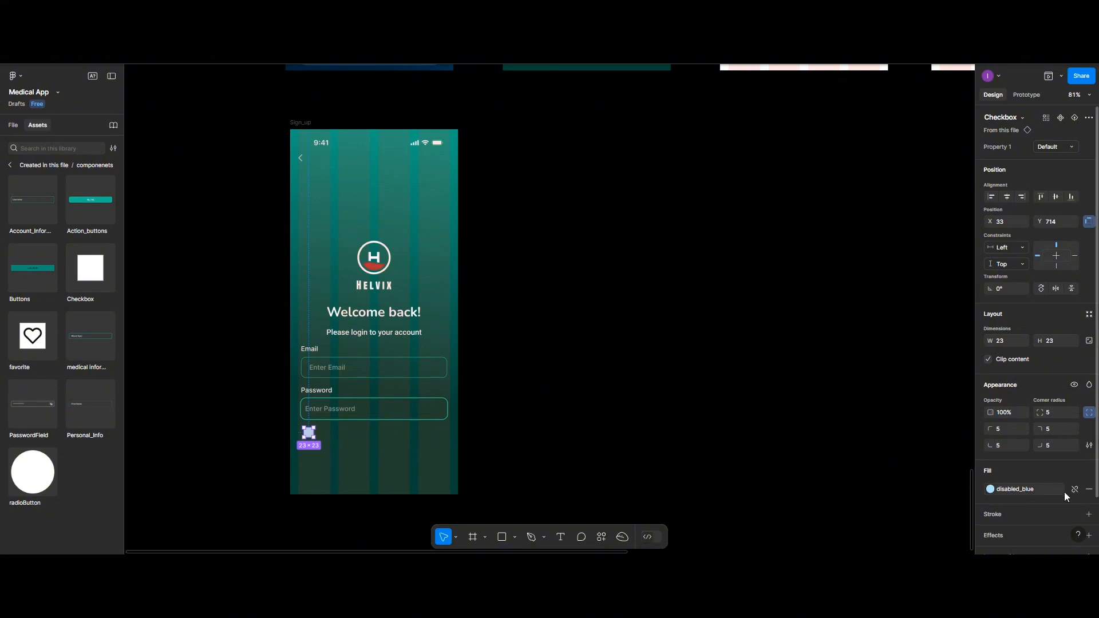
# - Replace the checkbox fill with a 2 px teal 1BAF85 stroke
pyautogui.click(1081, 489)
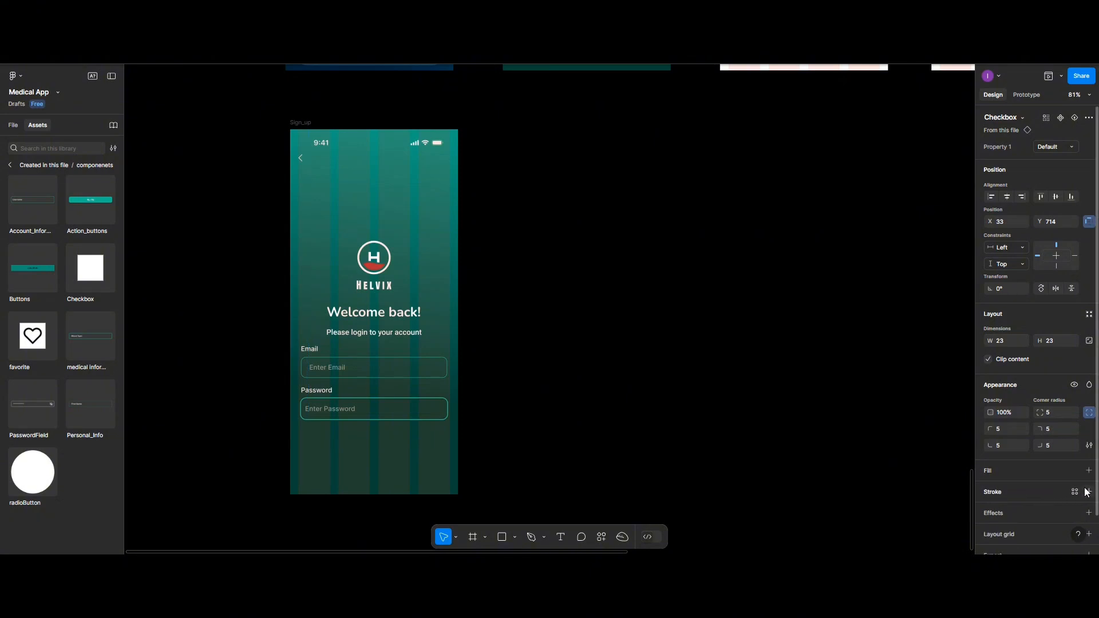
pyautogui.click(1088, 491)
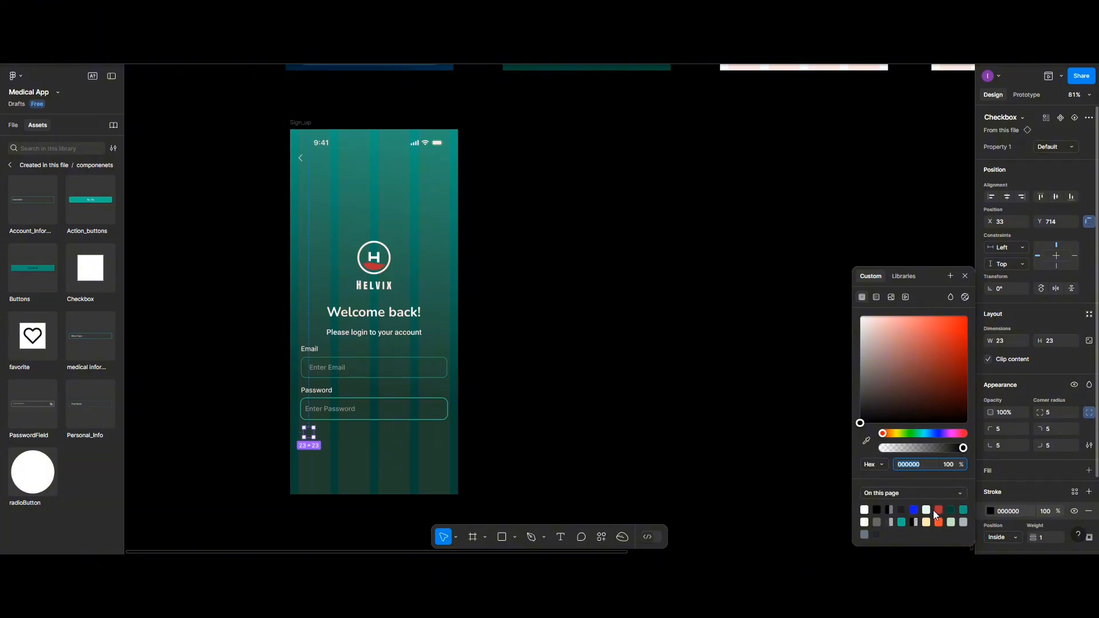
pyautogui.click(964, 510)
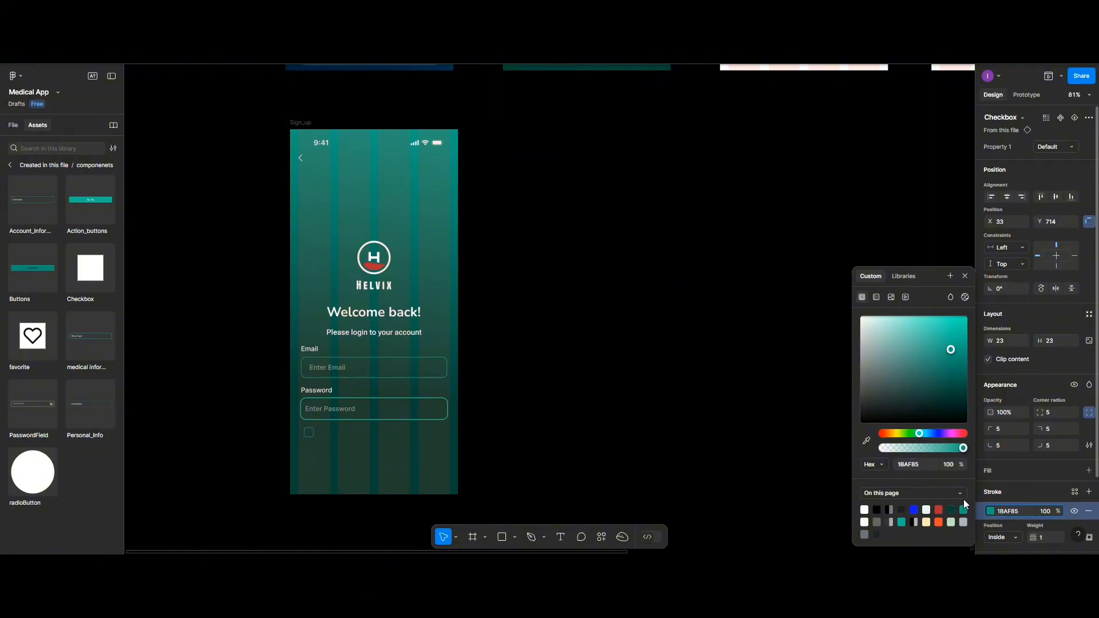
pyautogui.click(1043, 538)
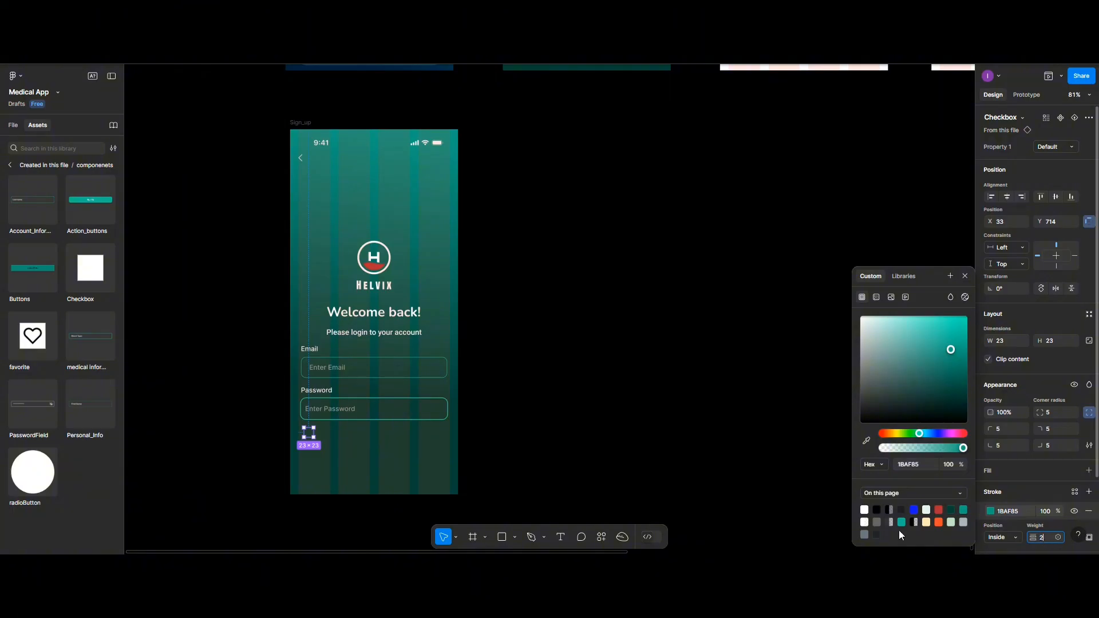
pyautogui.click(357, 441)
pyautogui.click(309, 435)
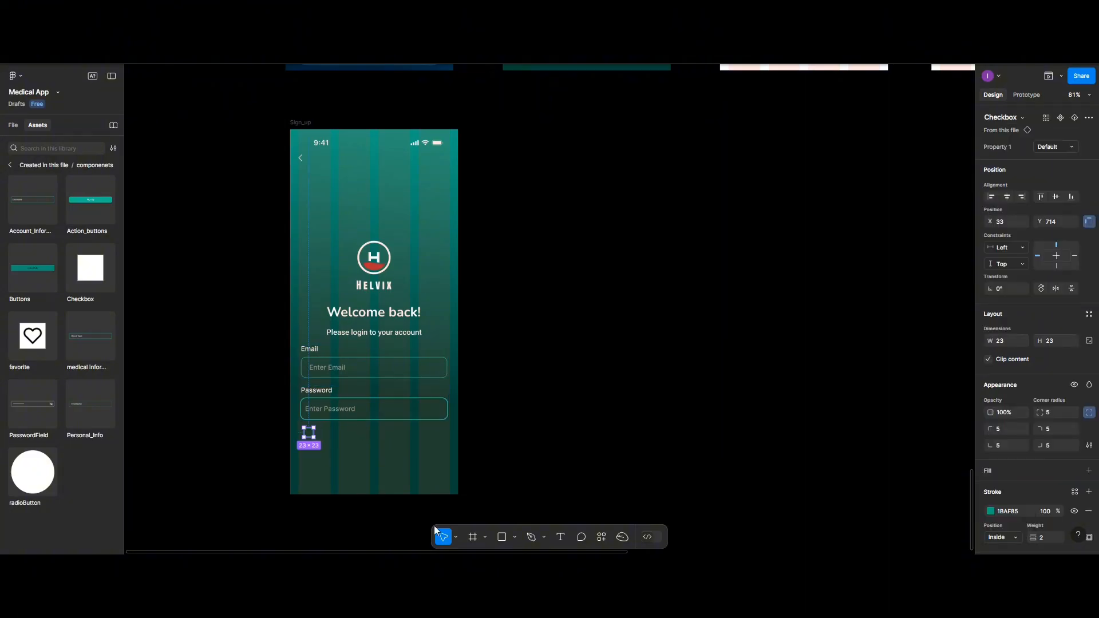
# - Add a 'Remember Password' text label beside the checkbox
pyautogui.click(562, 534)
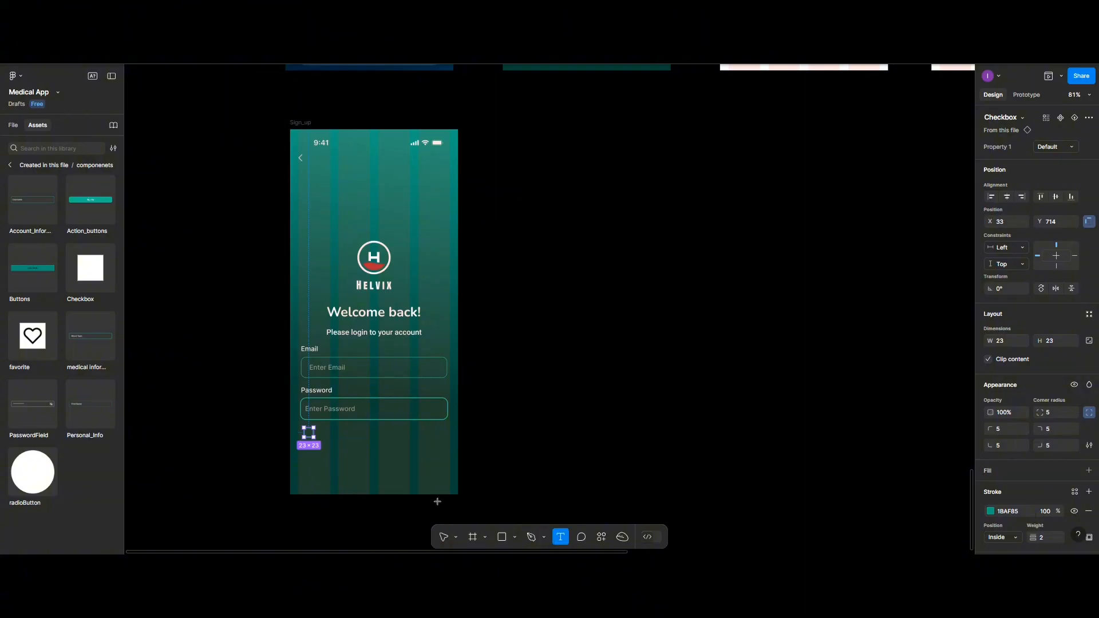
pyautogui.click(330, 434)
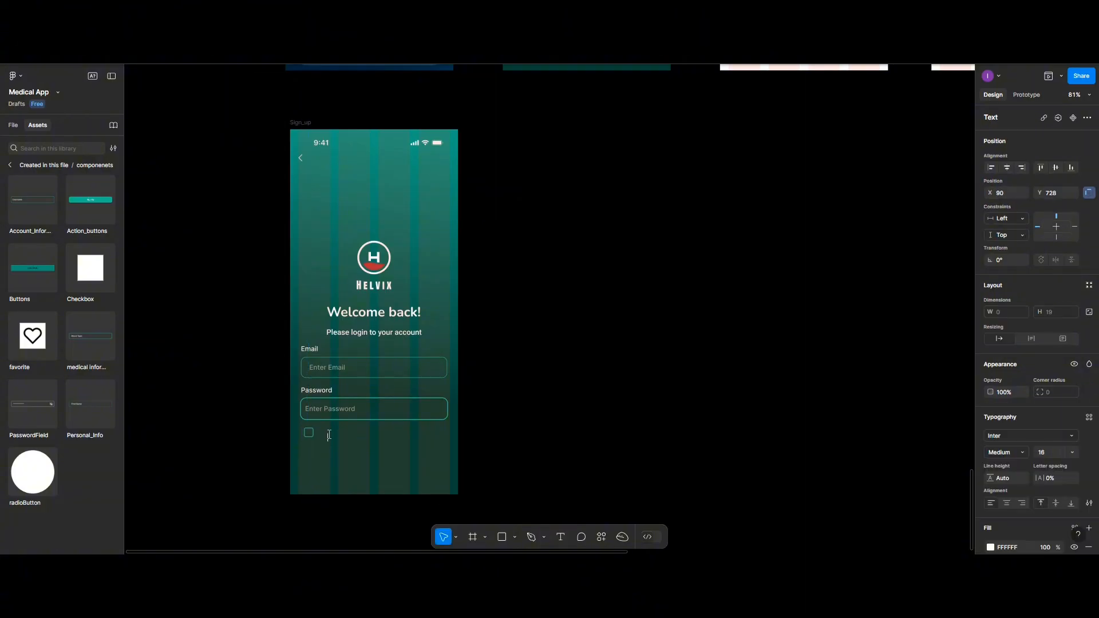
pyautogui.write('Remember PasswordR')
pyautogui.press('Escape')
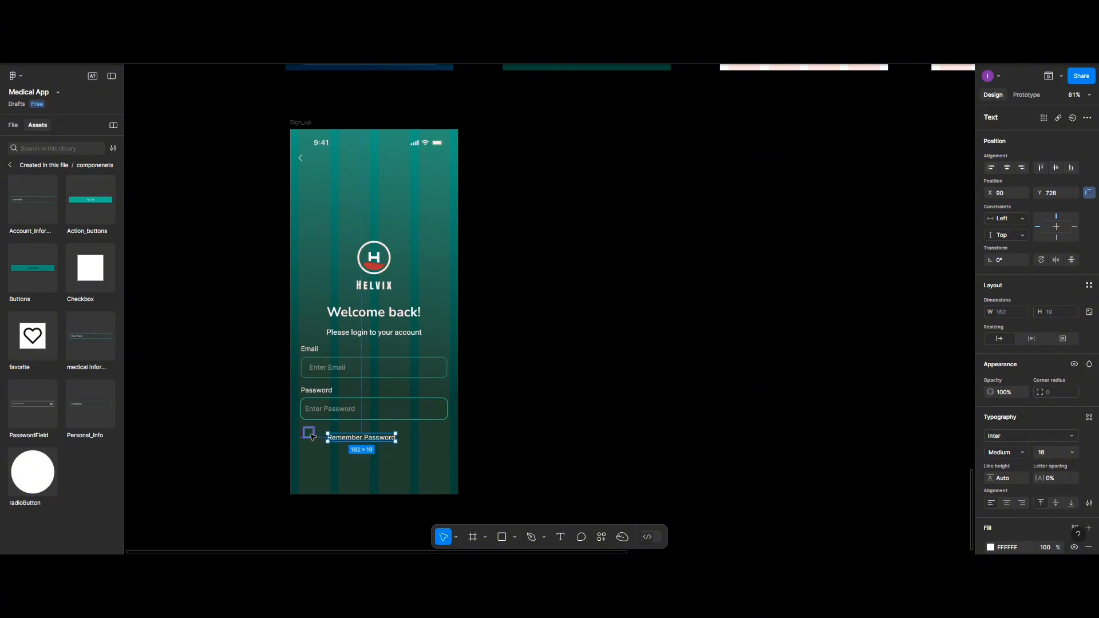
# - Centre the checkbox and label vertically, space them 10 px apart, and group them
pyautogui.keyDown('shift'); pyautogui.click(309, 432); pyautogui.keyUp('shift')
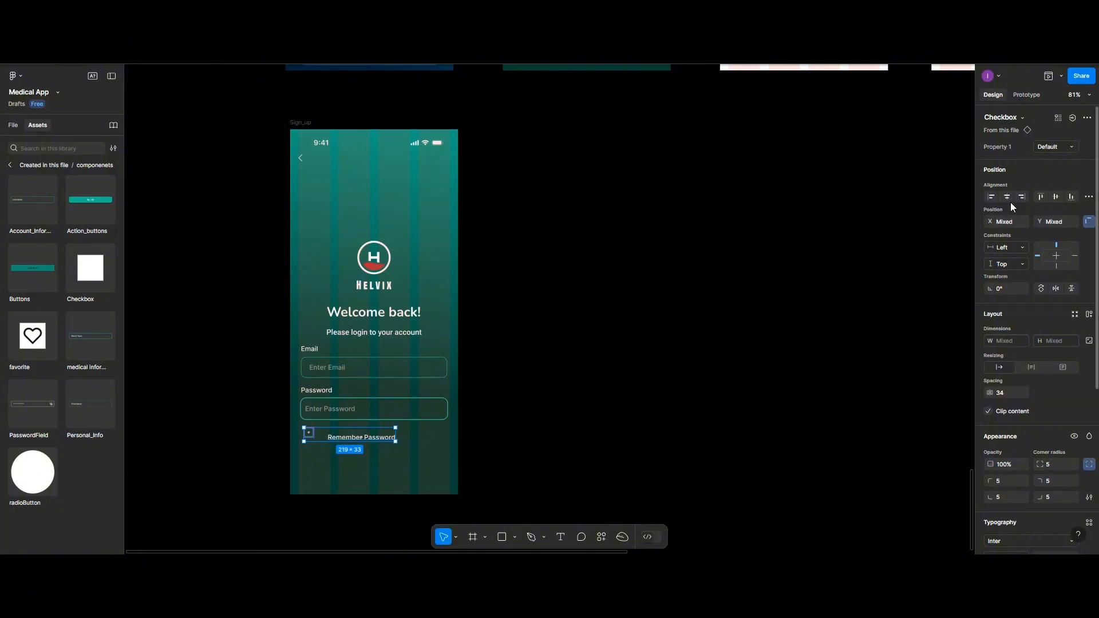
pyautogui.click(1052, 197)
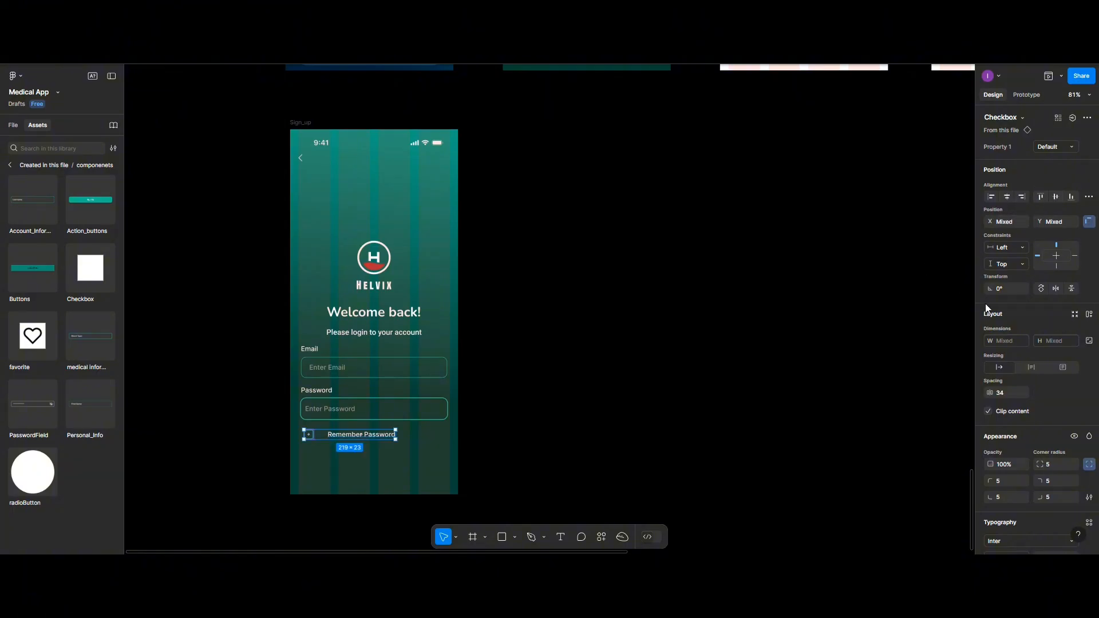
pyautogui.click(1089, 196)
pyautogui.click(992, 240)
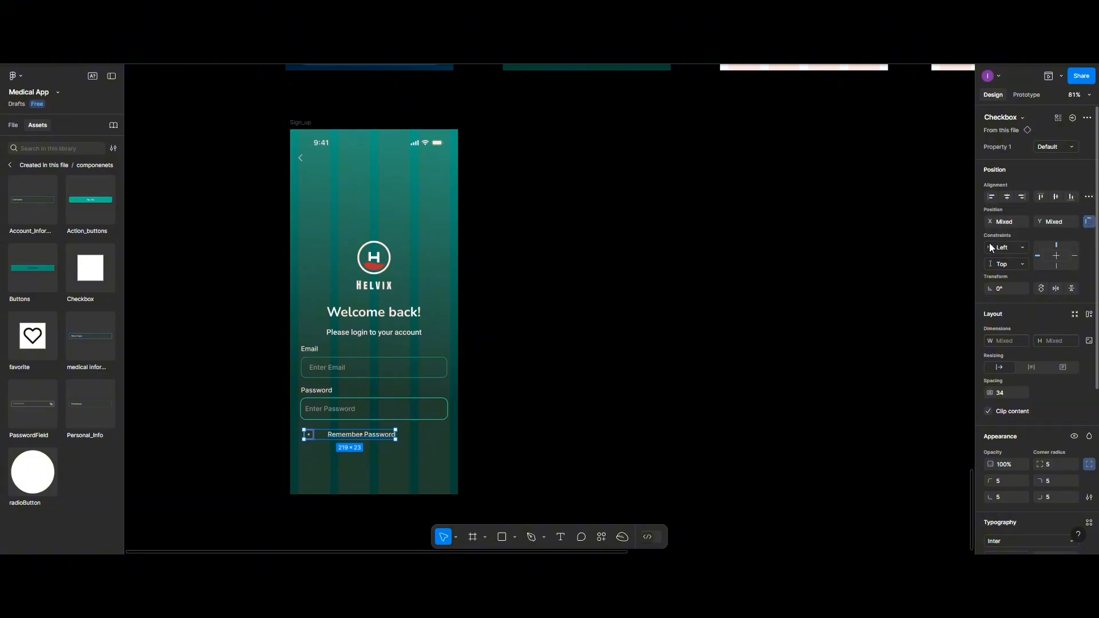
pyautogui.click(1002, 390)
pyautogui.write('10')
pyautogui.press('Return')
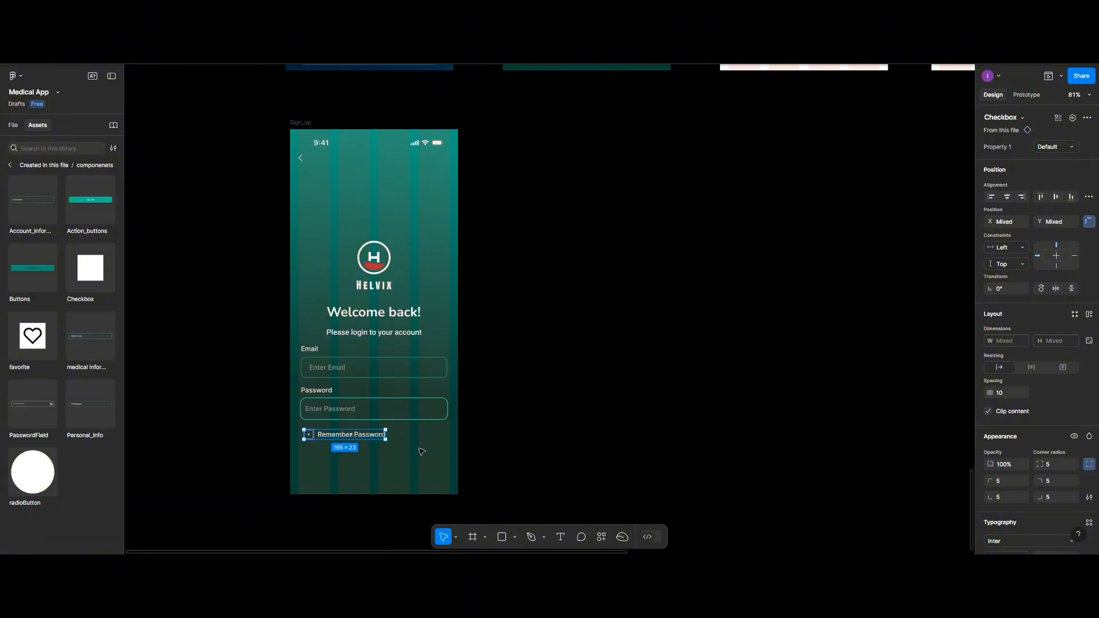
pyautogui.hotkey('ctrl', 'g')
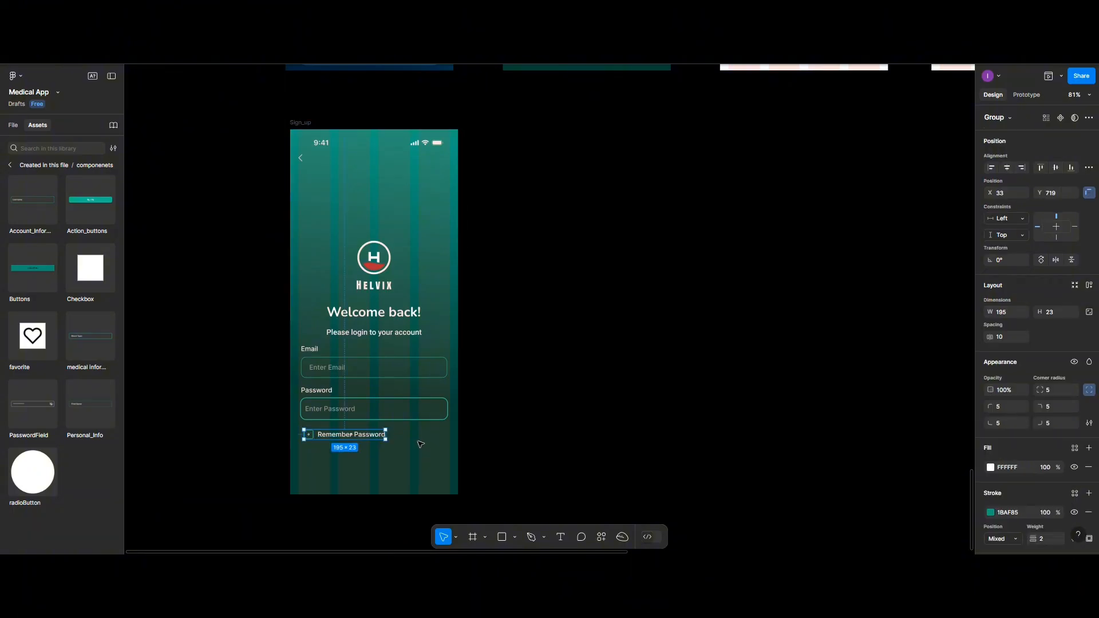
# - Left-align the Email, Password and Remember Password rows, space them 20 px apart, and group them
pyautogui.keyDown('shift'); pyautogui.click(325, 417); pyautogui.keyUp('shift')
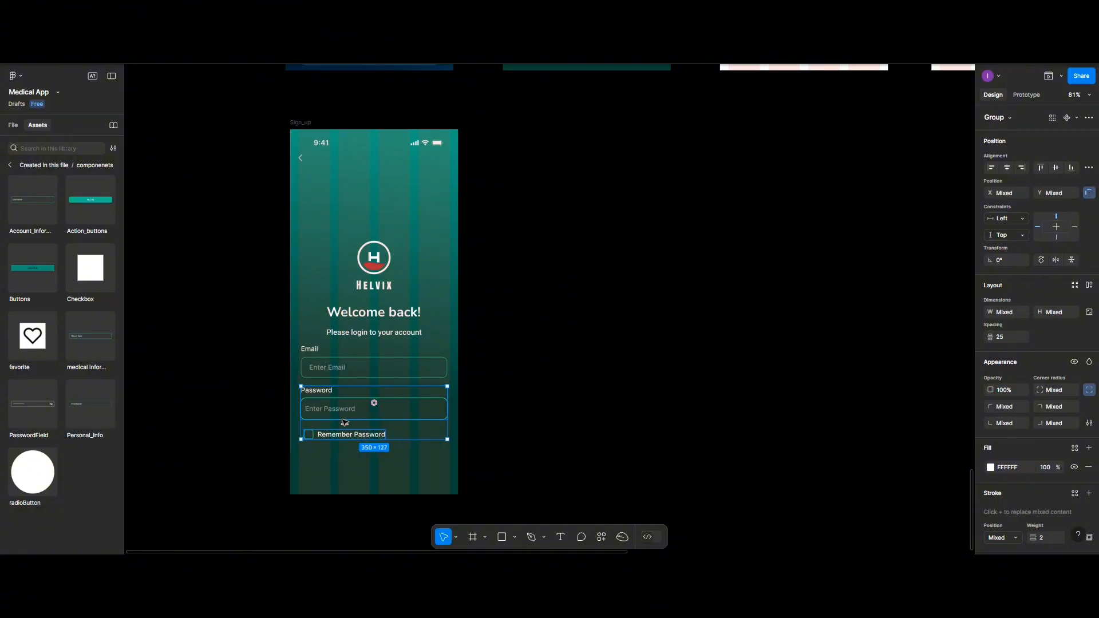
pyautogui.keyDown('shift'); pyautogui.click(330, 367); pyautogui.keyUp('shift')
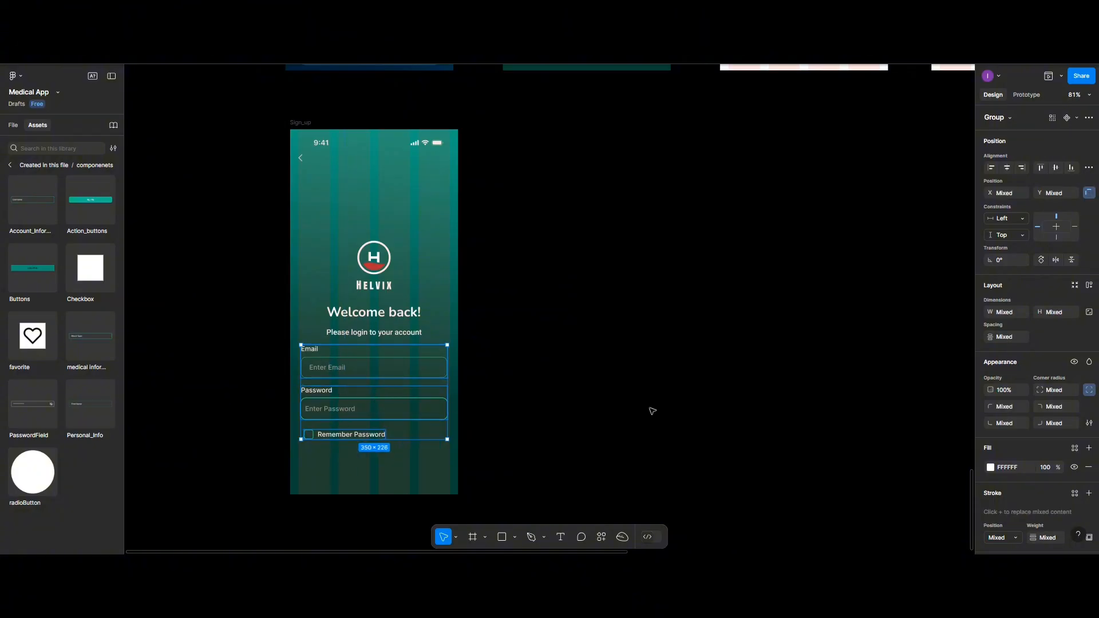
pyautogui.click(991, 168)
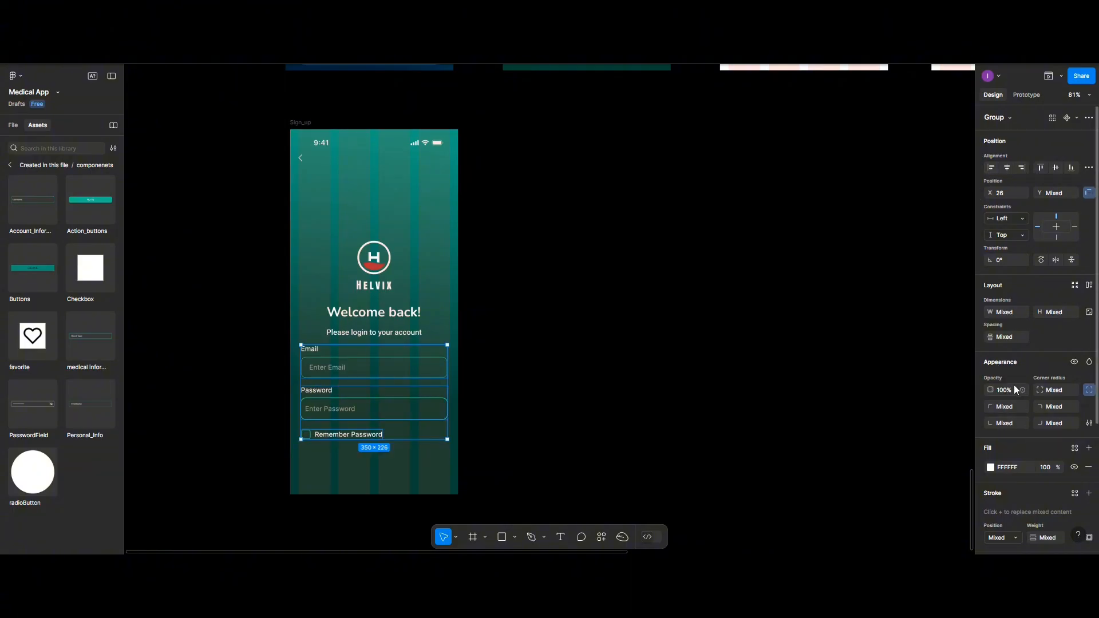
pyautogui.click(1089, 167)
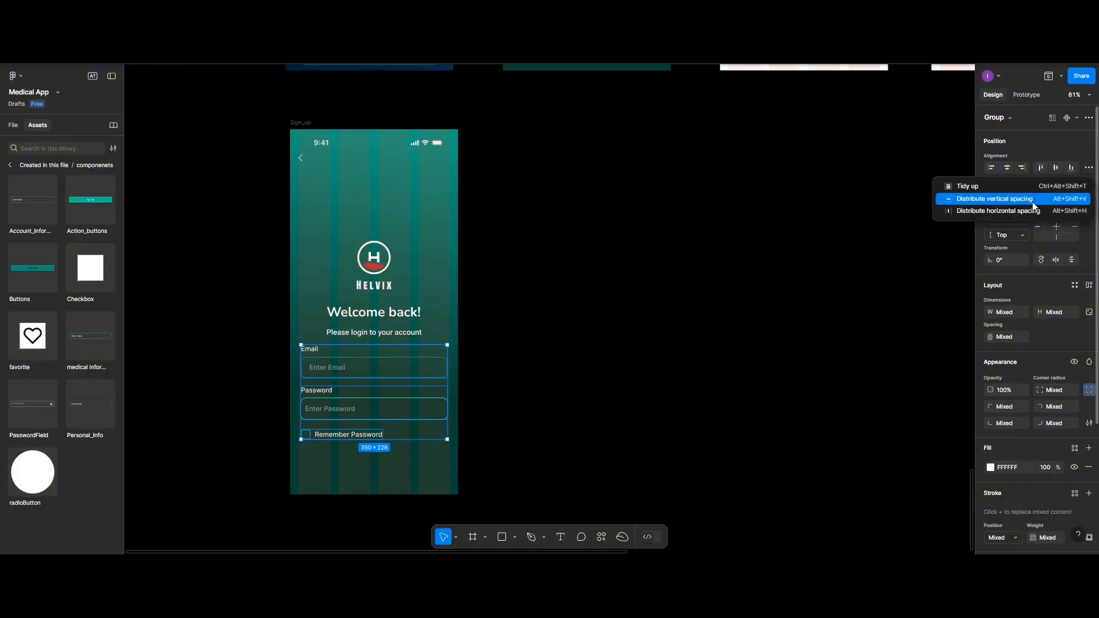
pyautogui.click(1032, 199)
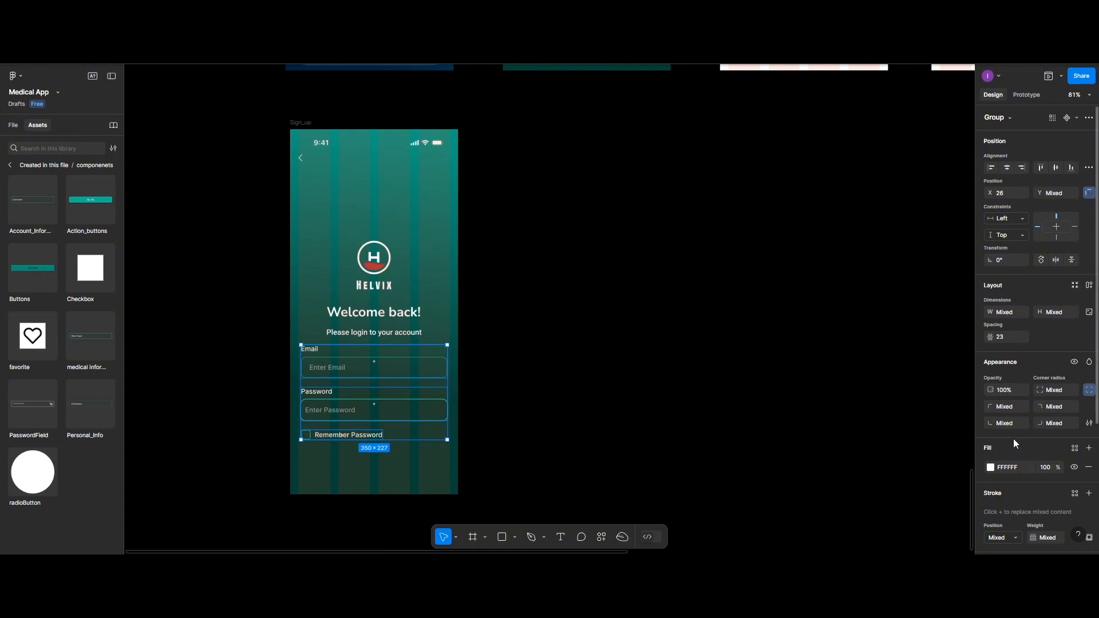
pyautogui.click(1001, 339)
pyautogui.write('20')
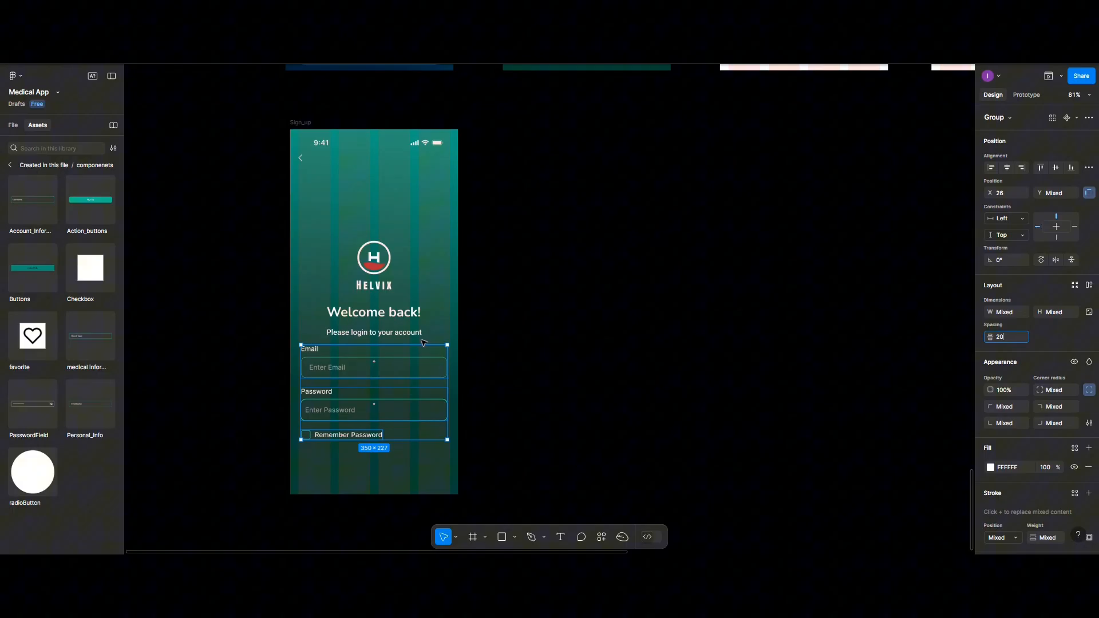
pyautogui.click(348, 360)
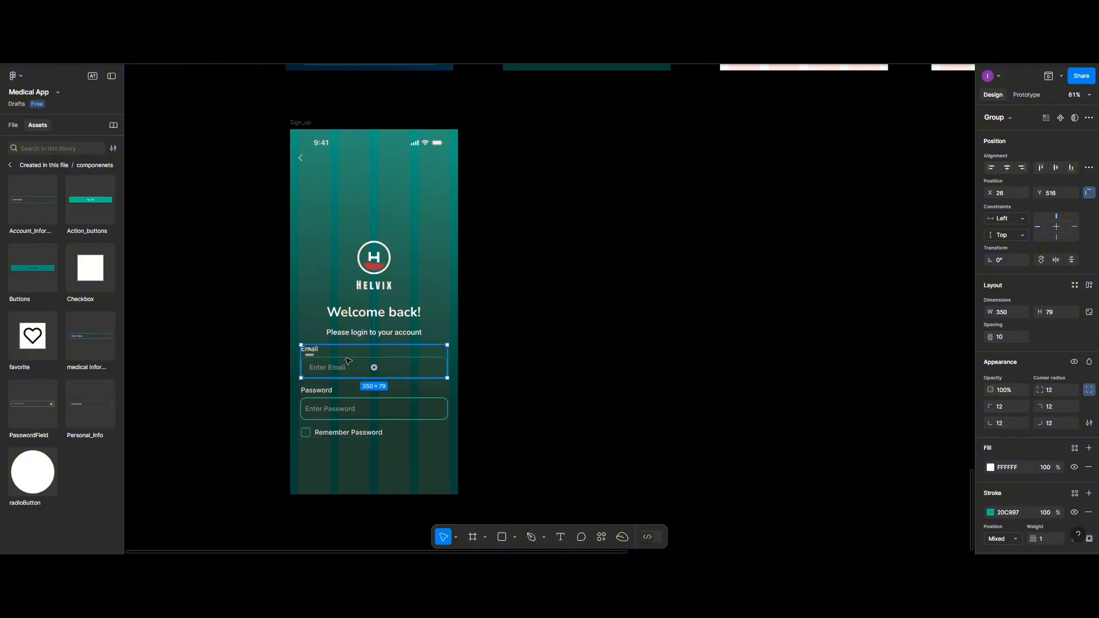
pyautogui.click(337, 450)
pyautogui.click(318, 353)
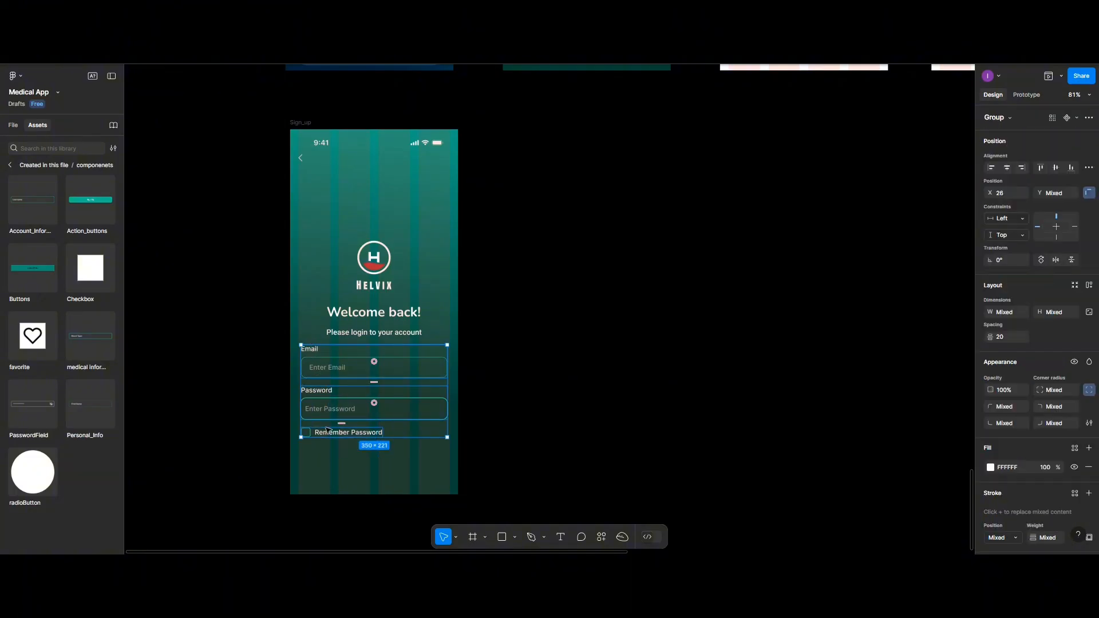
pyautogui.hotkey('ctrl', 'g')
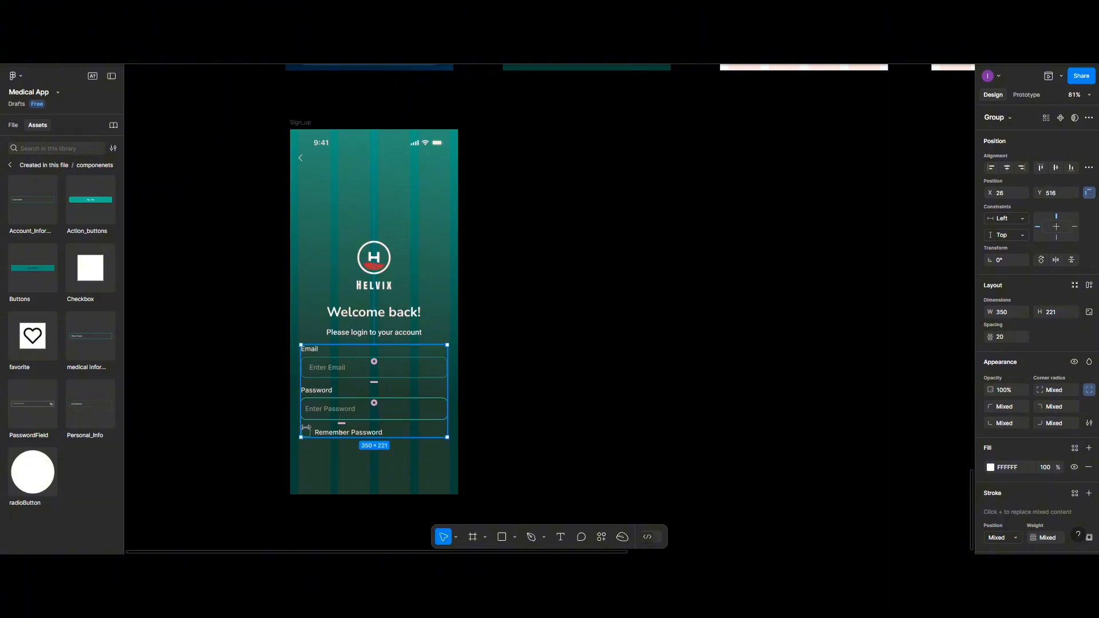
# - Rename the 350×221 form group layer to Login_form
pyautogui.click(10, 125)
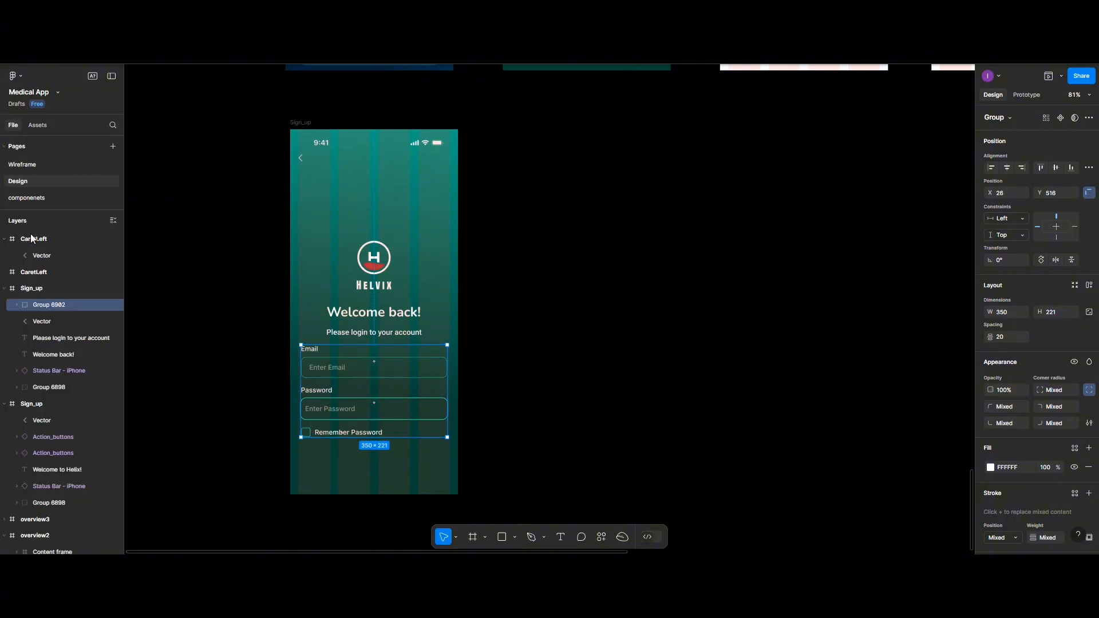
pyautogui.doubleClick(46, 304)
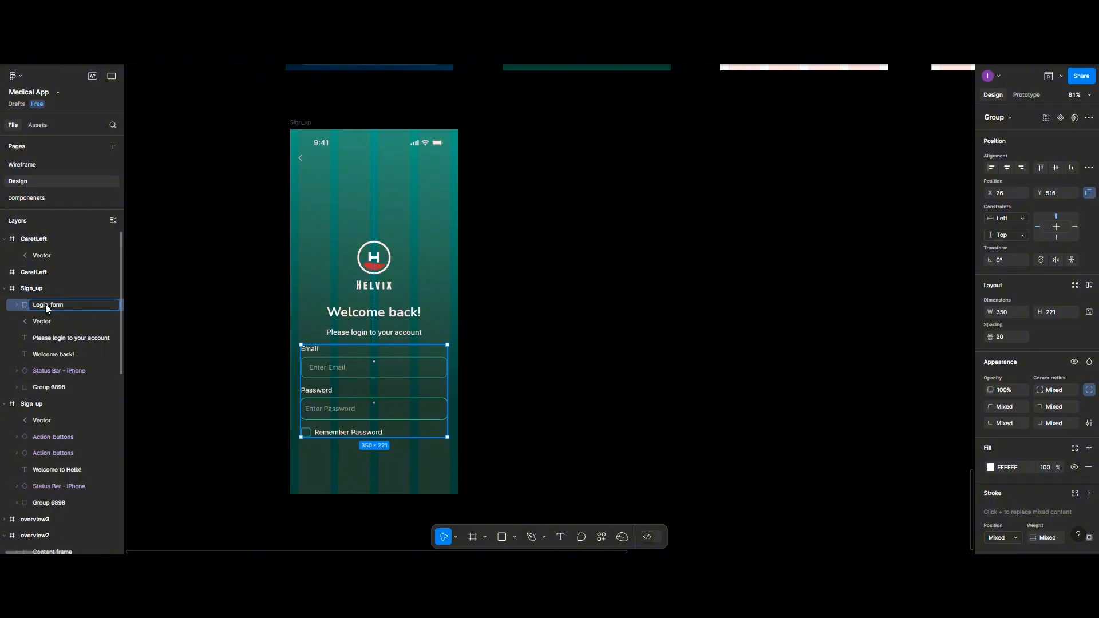
pyautogui.click(322, 296)
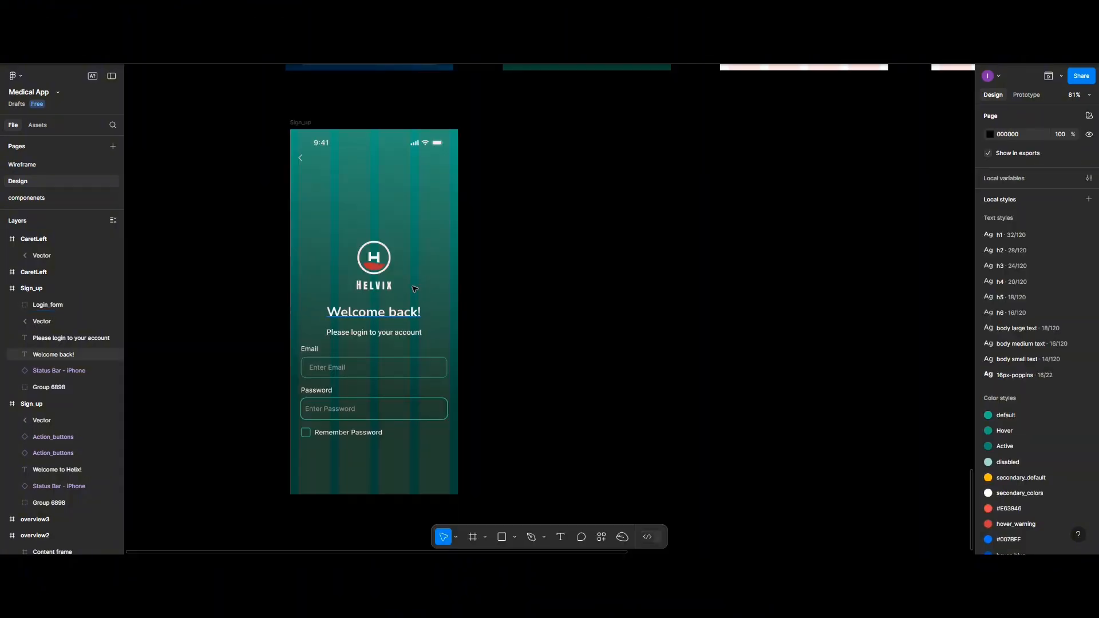
# - Move the logo, Welcome back! heading and subtitle higher and space them 15 px apart
pyautogui.click(377, 286)
pyautogui.keyDown('shift'); pyautogui.click(369, 314); pyautogui.keyUp('shift')
pyautogui.keyDown('shift'); pyautogui.click(366, 336); pyautogui.keyUp('shift')
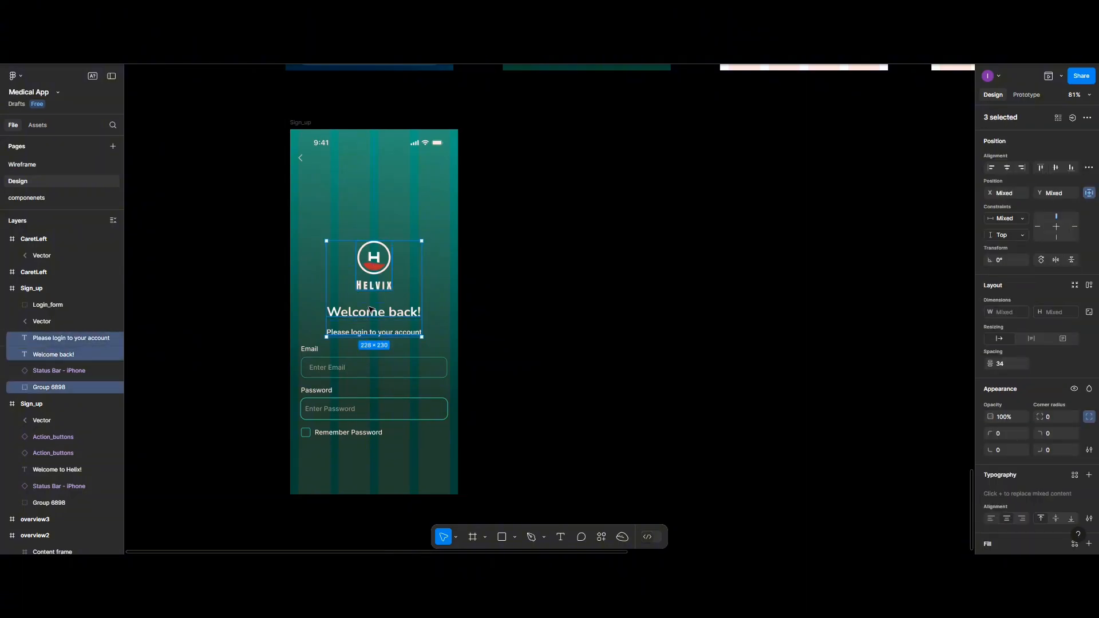
pyautogui.moveTo(371, 310); pyautogui.dragTo(371, 262)
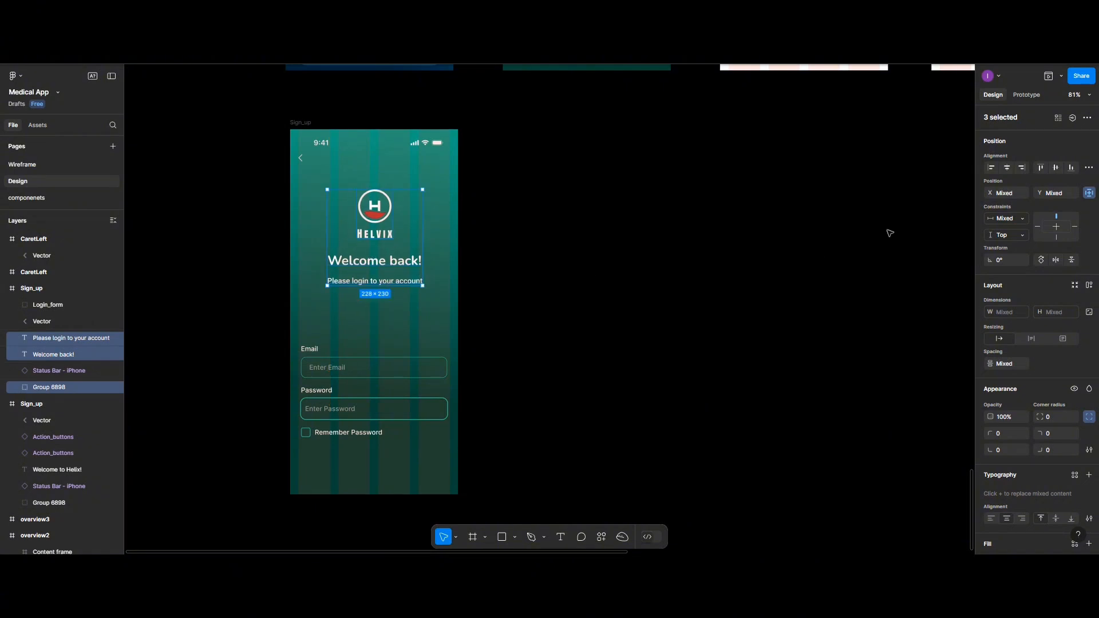
pyautogui.click(1089, 167)
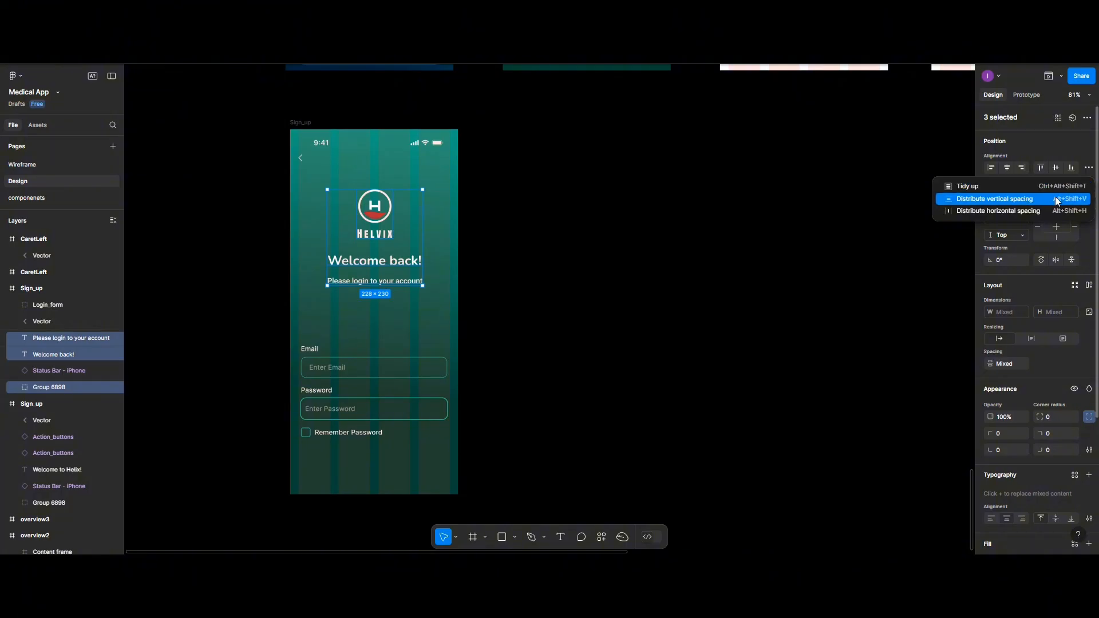
pyautogui.click(1056, 198)
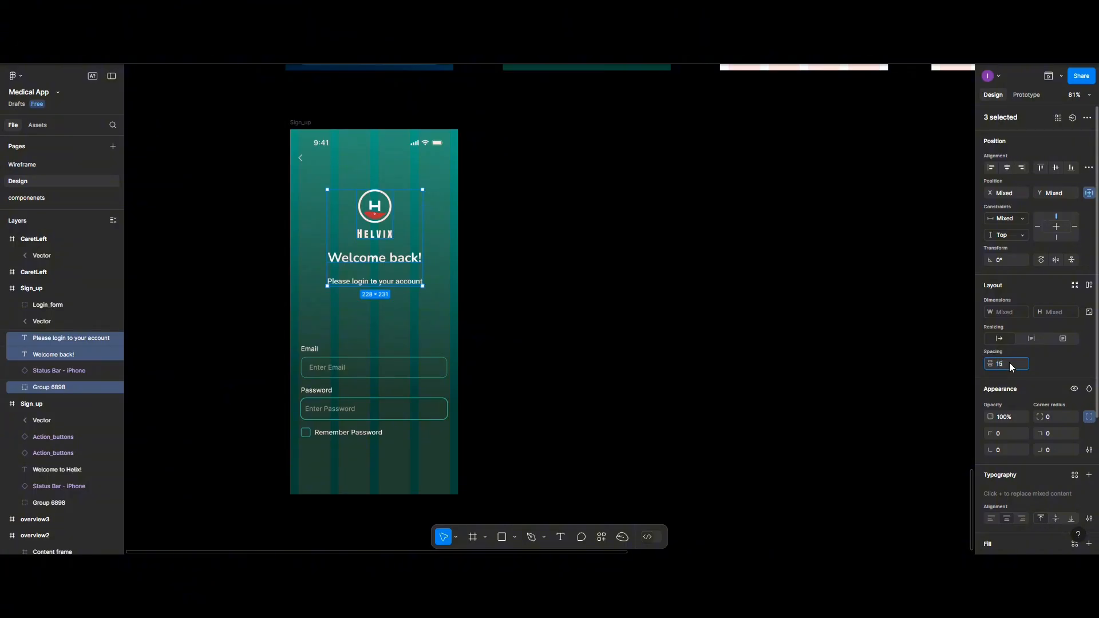
pyautogui.press('Return')
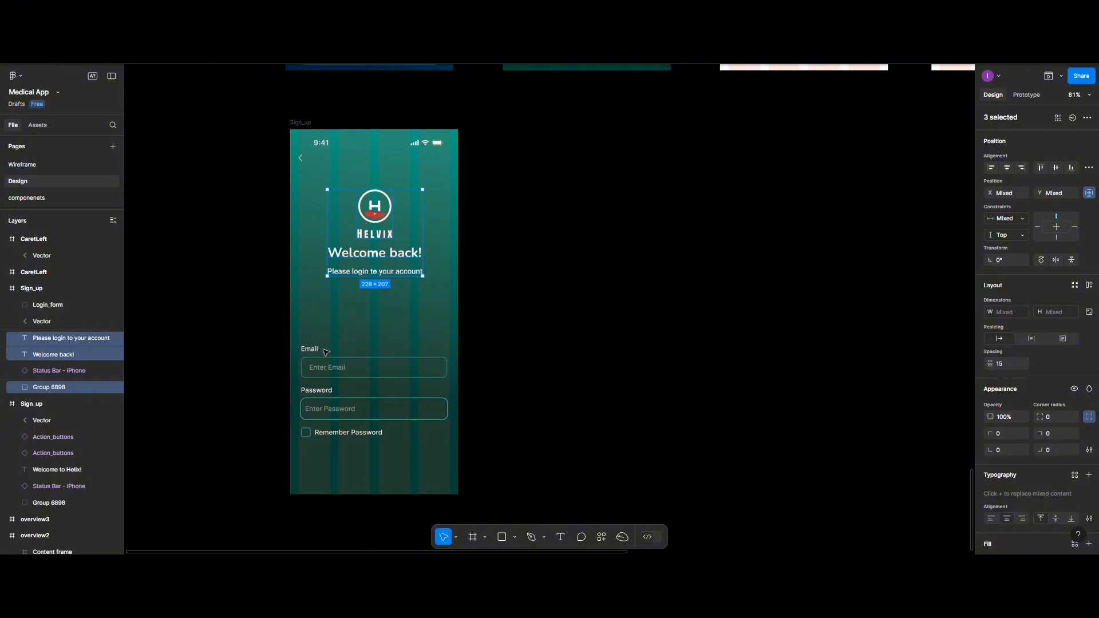
# - Move the Login_form group up beneath the subtitle
pyautogui.click(342, 372)
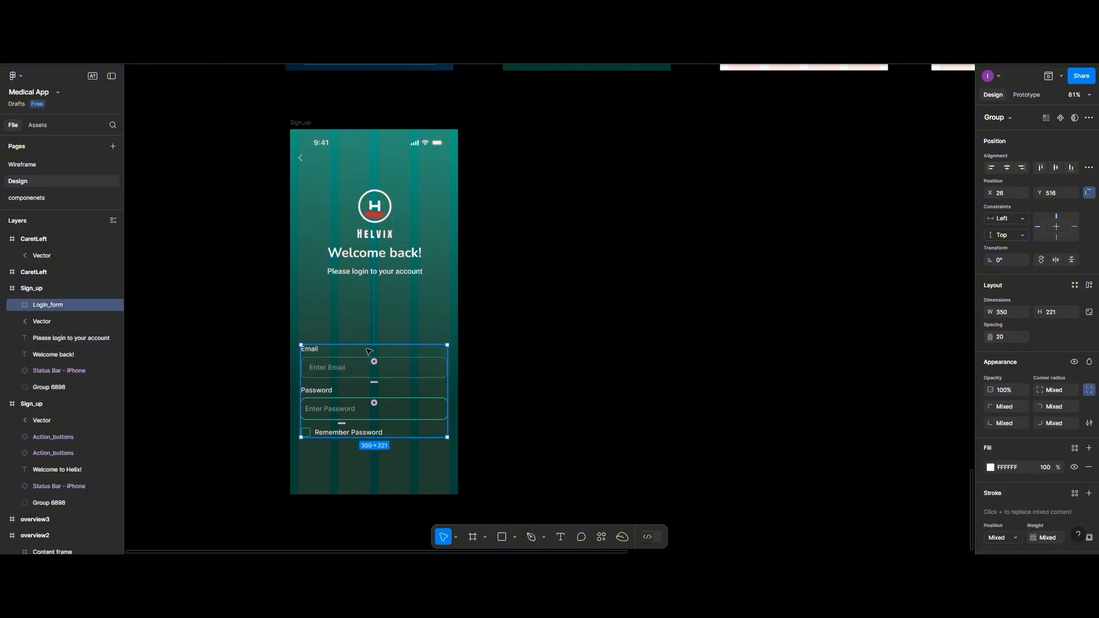
pyautogui.moveTo(369, 351); pyautogui.dragTo(367, 335)
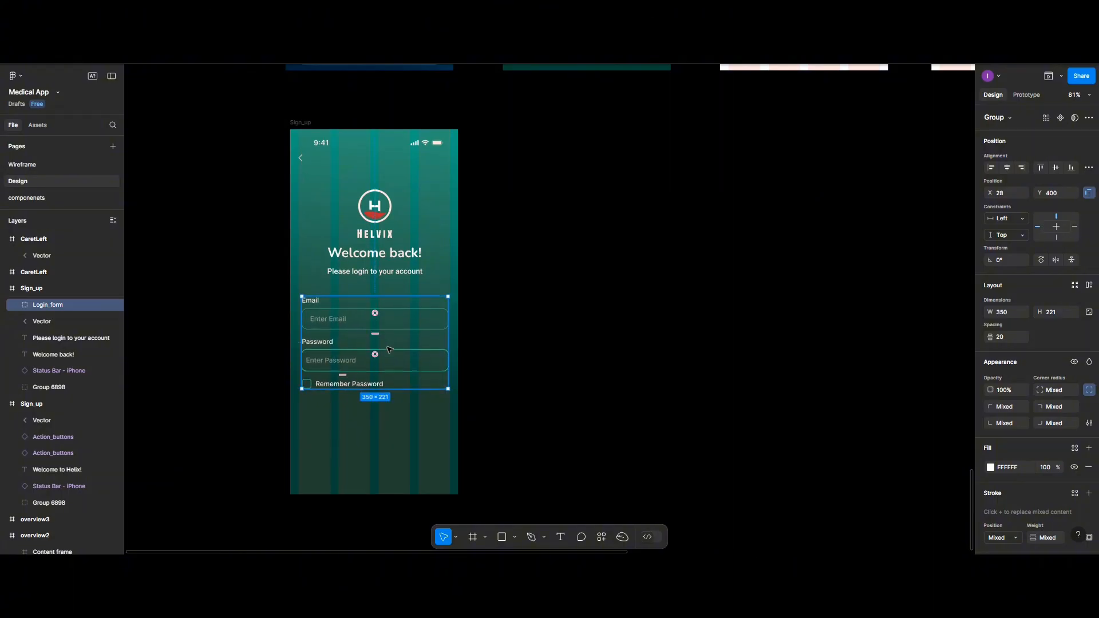
pyautogui.click(405, 447)
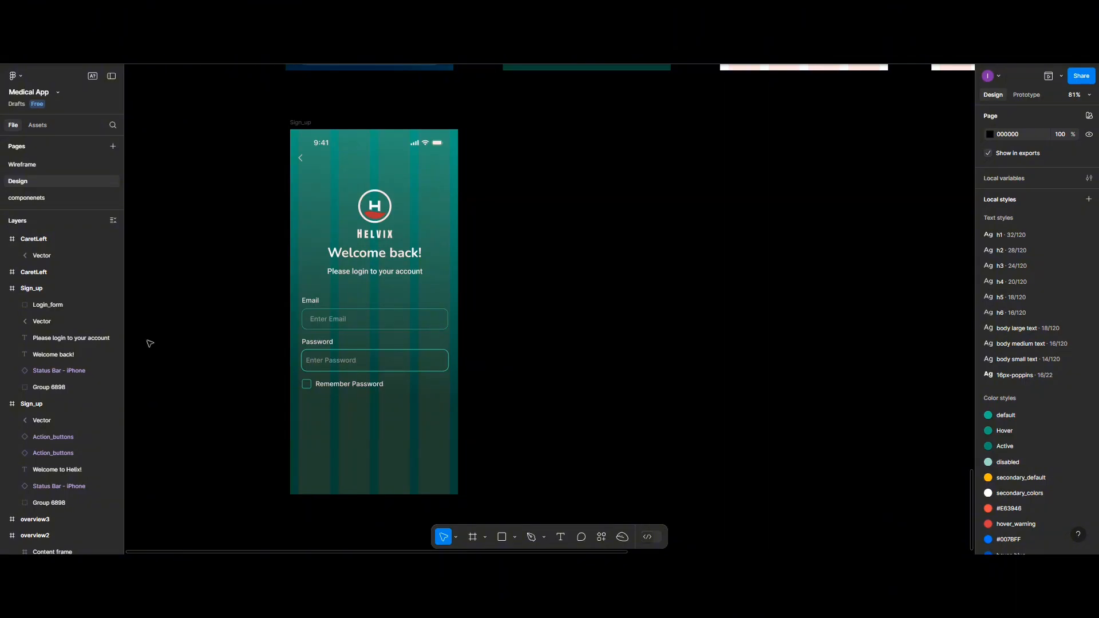
# - Insert an Action_buttons instance below the Remember Password row
pyautogui.click(44, 126)
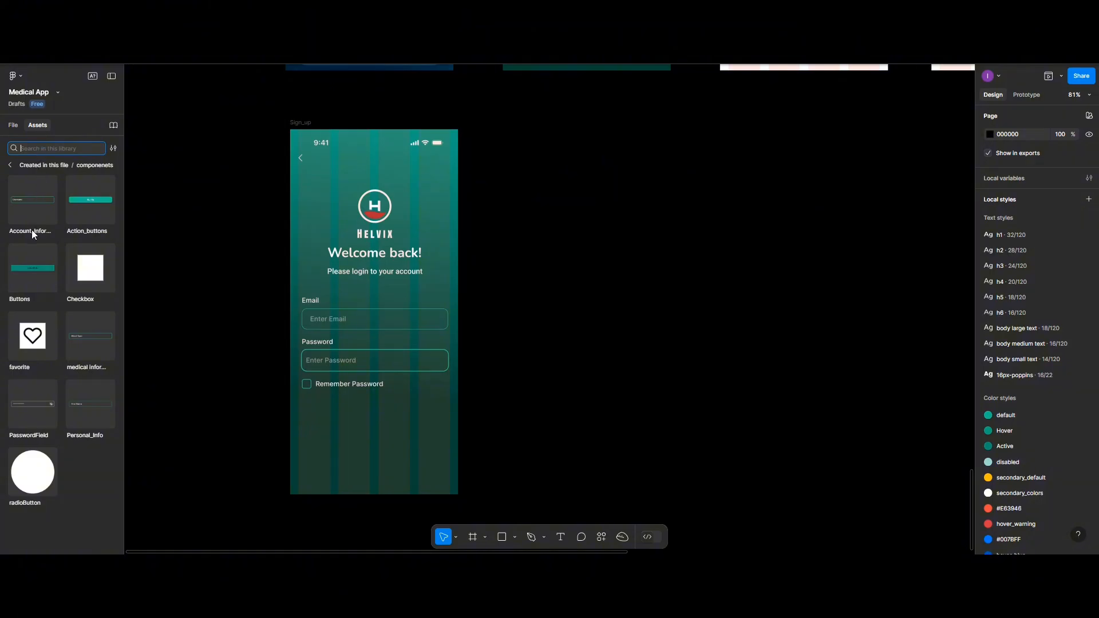
pyautogui.click(80, 203)
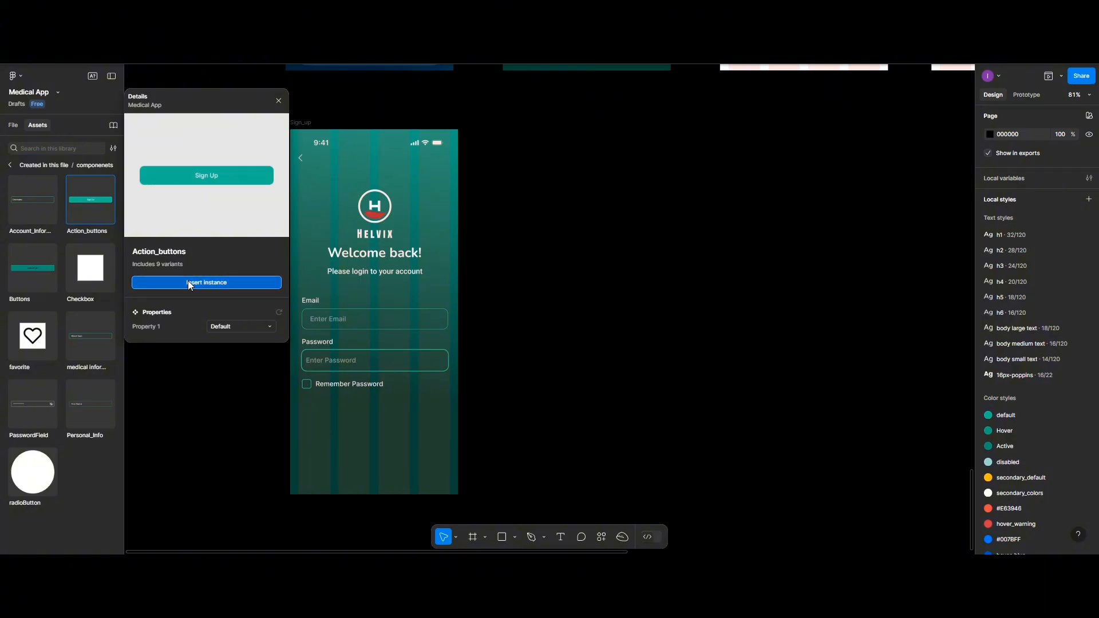
pyautogui.click(189, 283)
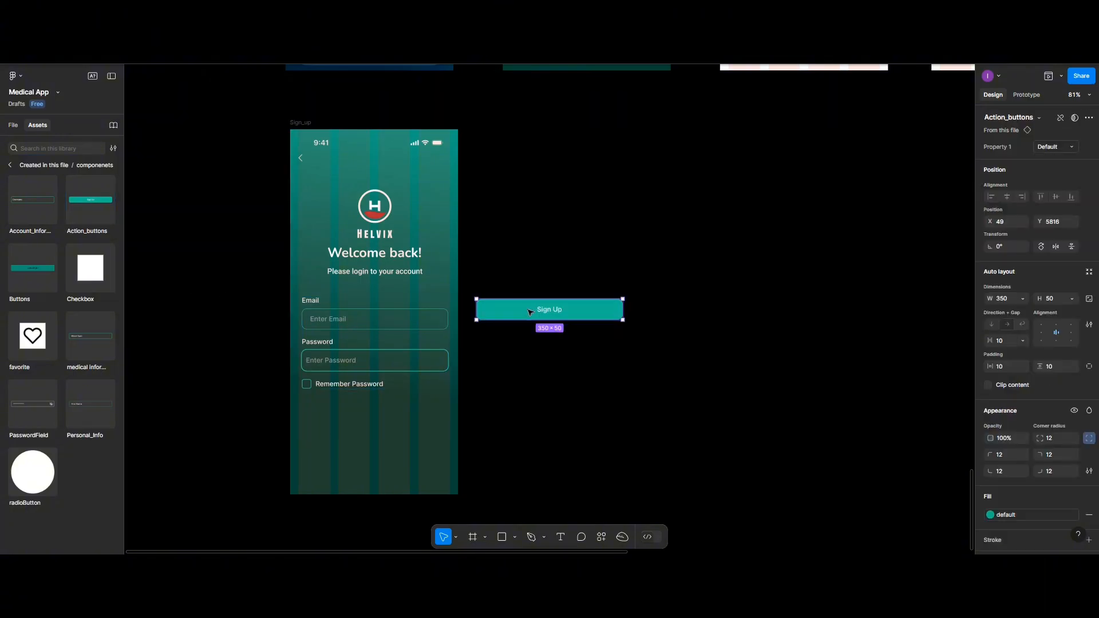
pyautogui.moveTo(539, 314); pyautogui.dragTo(376, 412)
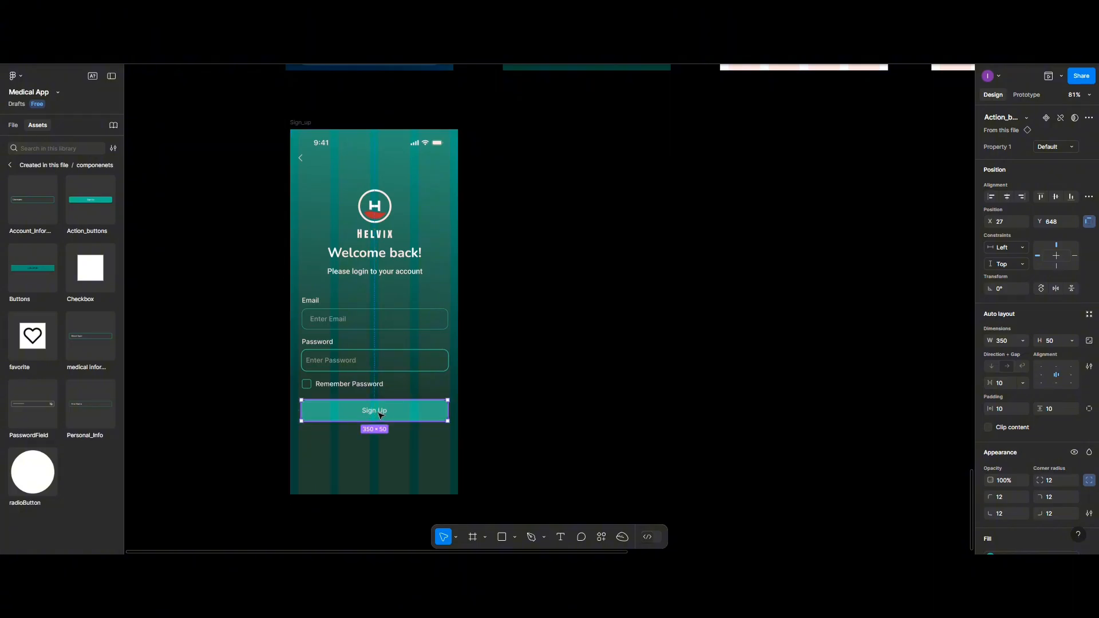
# - Change the button's label from Sign Up to 'Log in', then select the form group
pyautogui.doubleClick(381, 415)
pyautogui.doubleClick(380, 414)
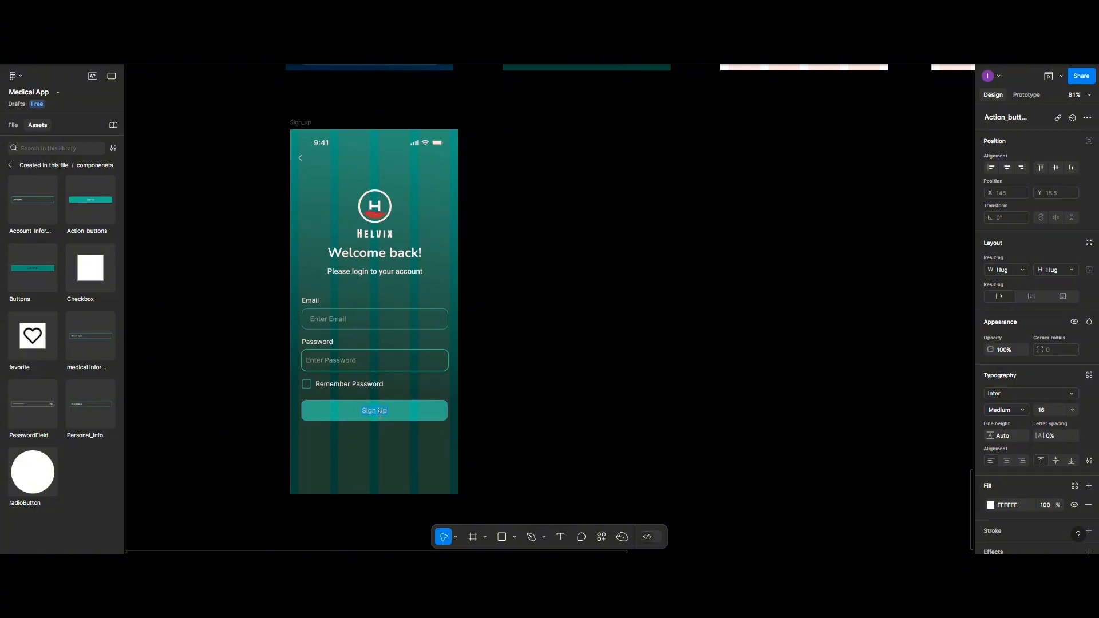
pyautogui.write('Log in')
pyautogui.click(355, 413)
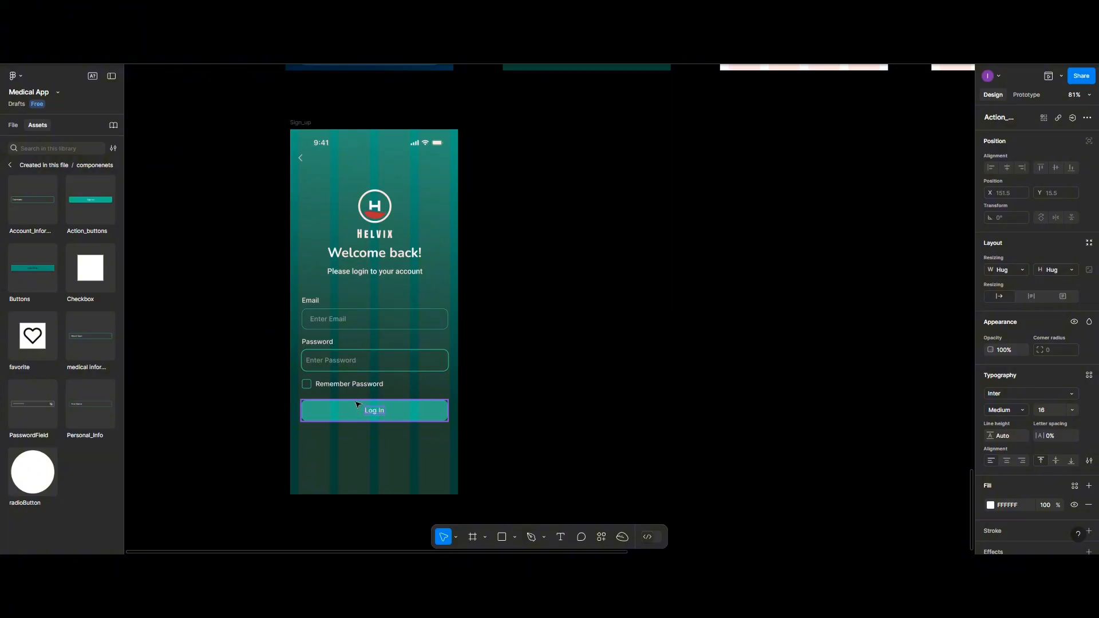
pyautogui.click(359, 384)
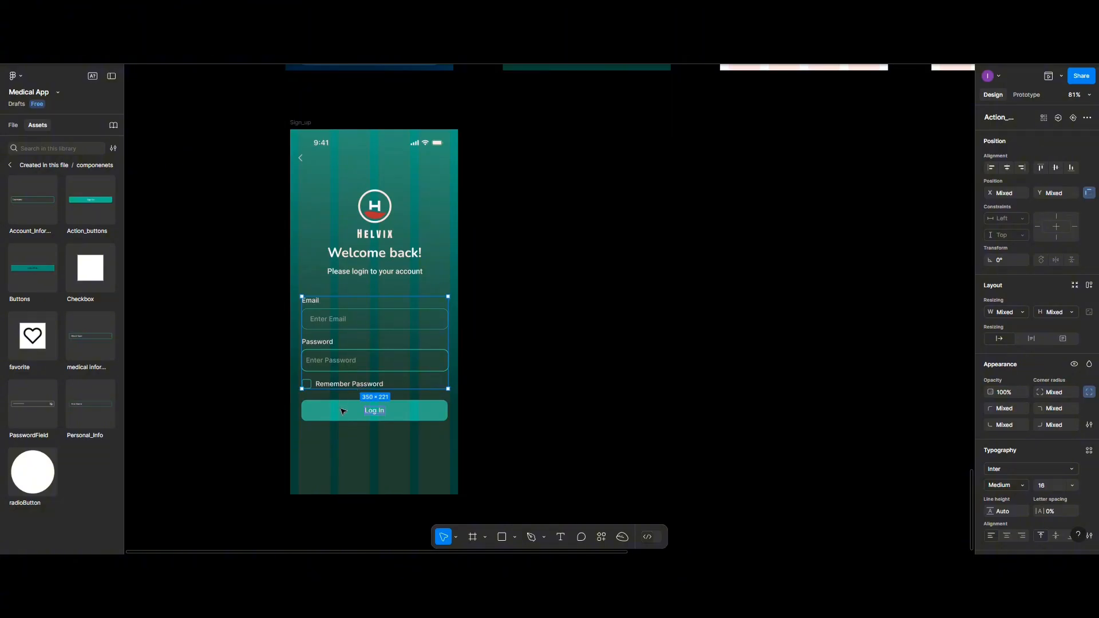
# - Set 30 px spacing between the login form and the Log In button
pyautogui.keyDown('shift'); pyautogui.click(356, 410); pyautogui.keyUp('shift')
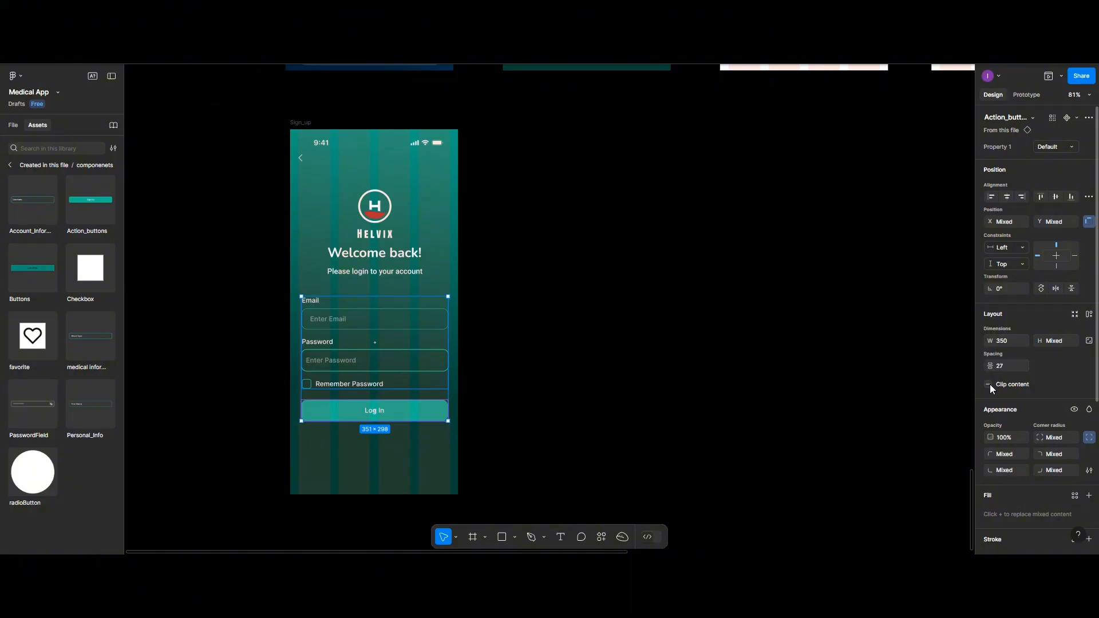
pyautogui.click(1089, 196)
pyautogui.click(1053, 233)
pyautogui.press('Return')
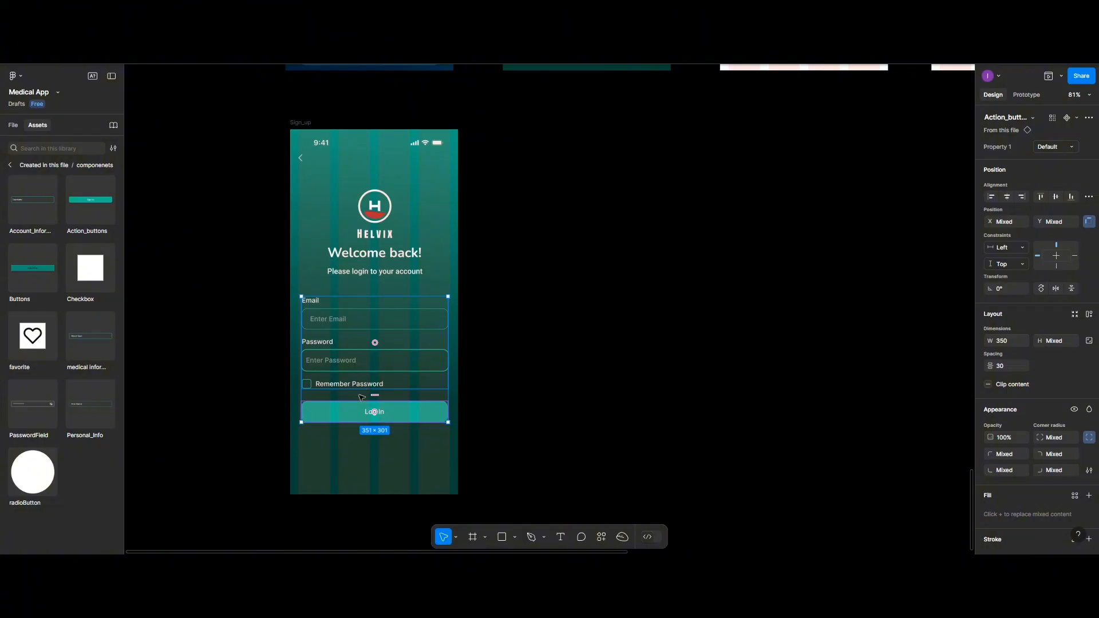
pyautogui.click(354, 447)
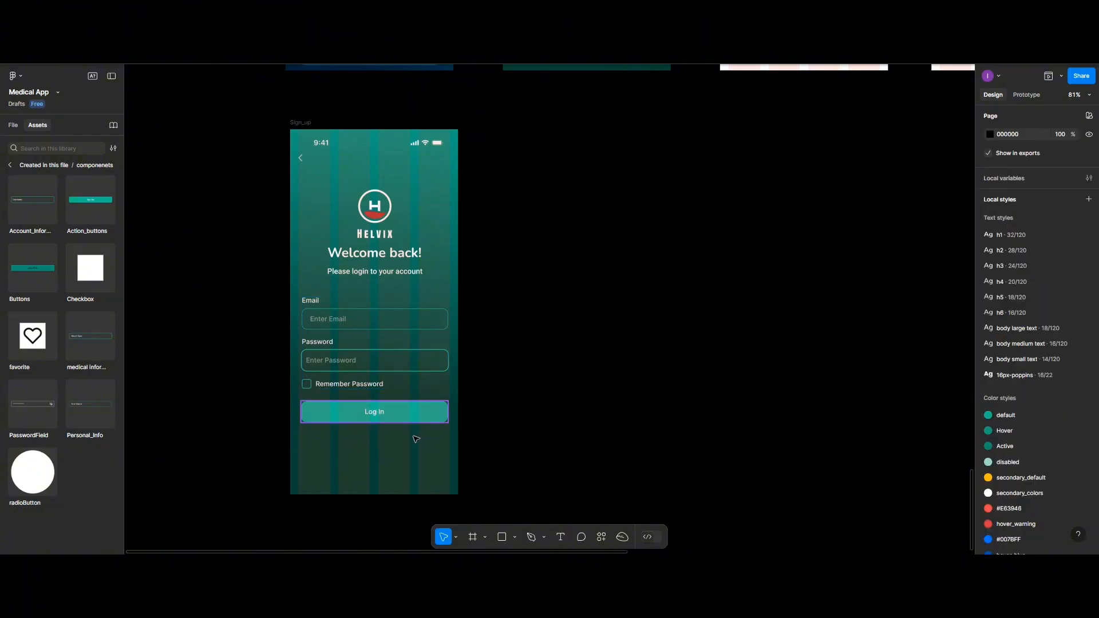
pyautogui.click(560, 537)
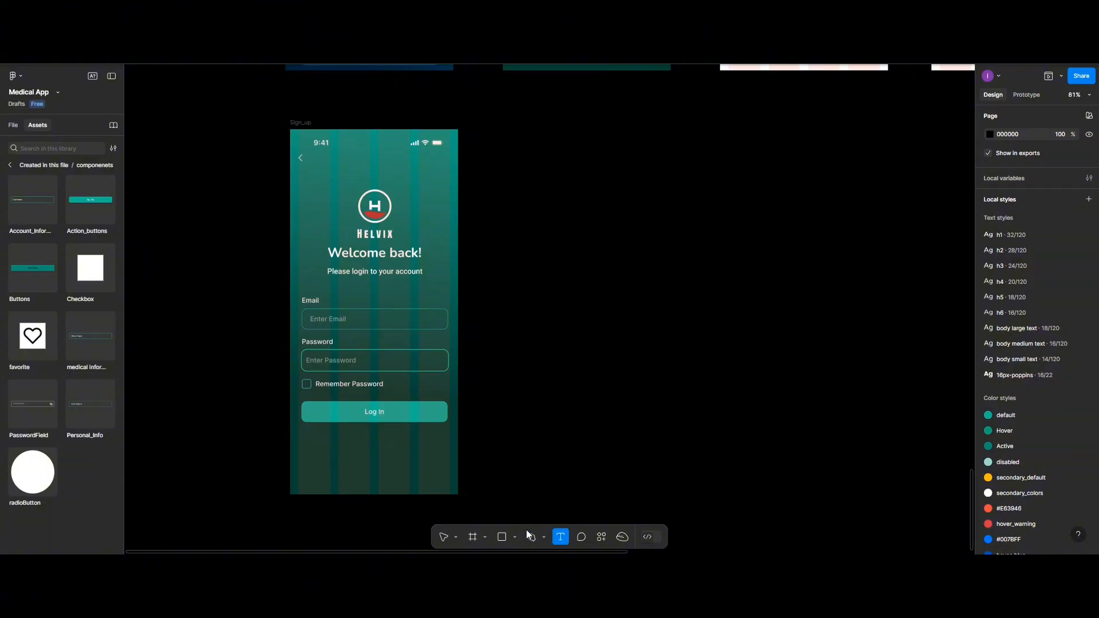
# - Add an 'Or continue with' text line below Log In and centre it horizontally
pyautogui.click(366, 434)
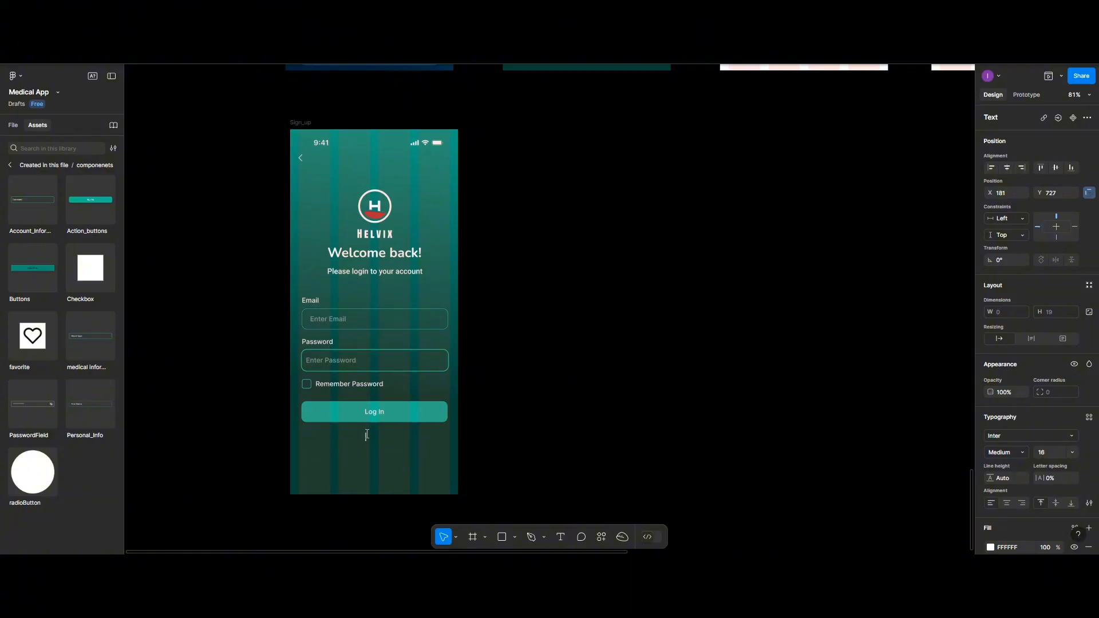
pyautogui.write('Or continue with')
pyautogui.click(1007, 170)
# - Insert a Google logo via Phosphor Icons and place it under 'Or continue with'
pyautogui.rightClick(563, 366)
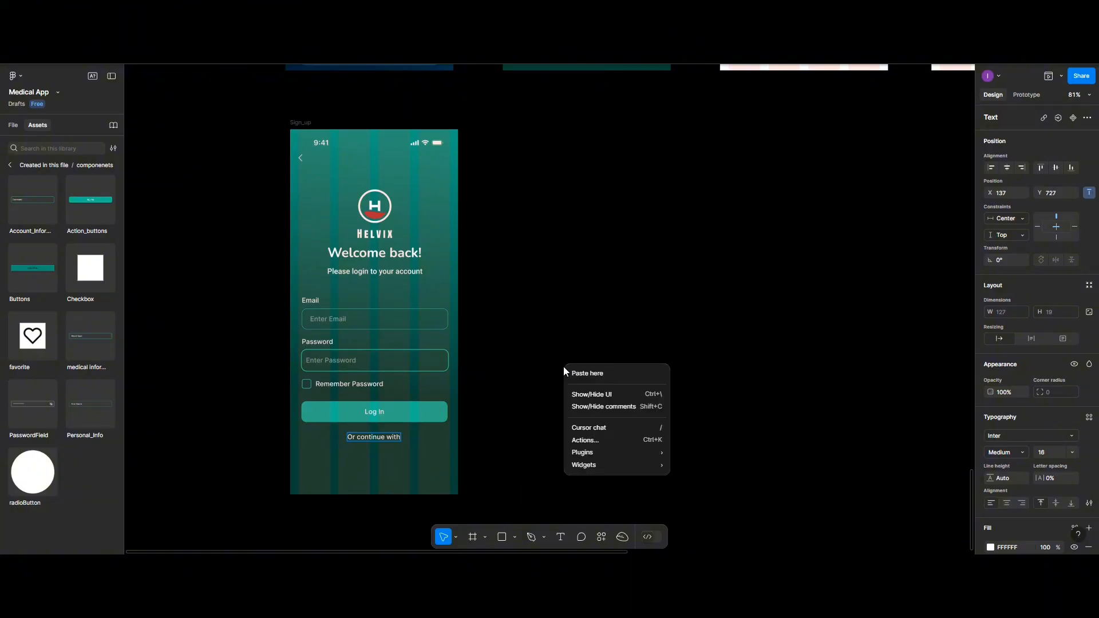
pyautogui.moveTo(582, 450)
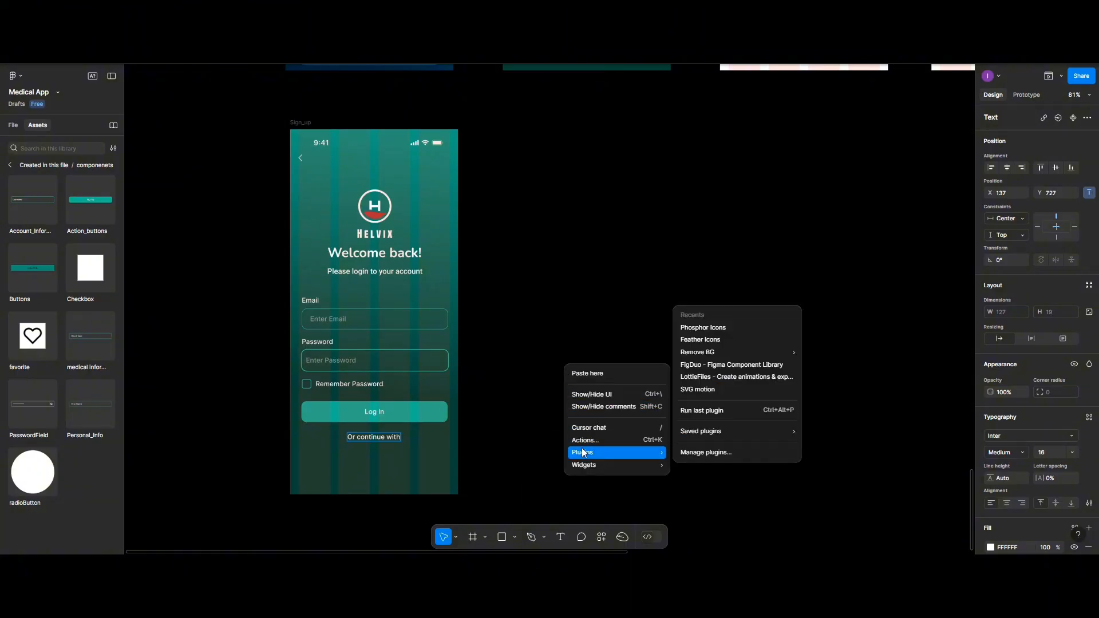
pyautogui.click(703, 336)
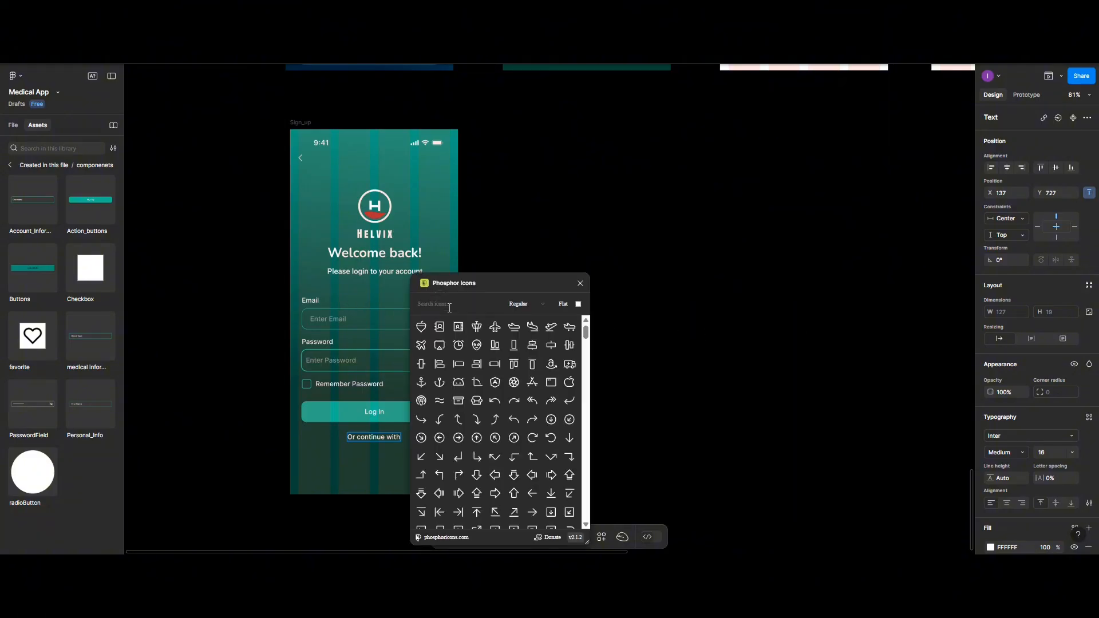
pyautogui.click(449, 308)
pyautogui.write('goo')
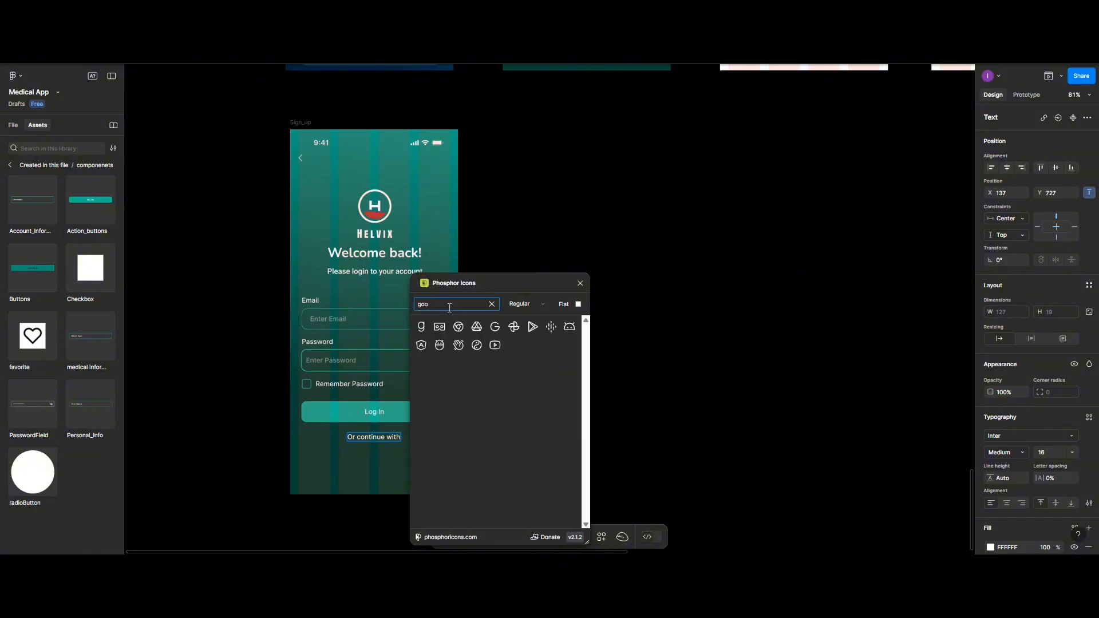
pyautogui.write('gl')
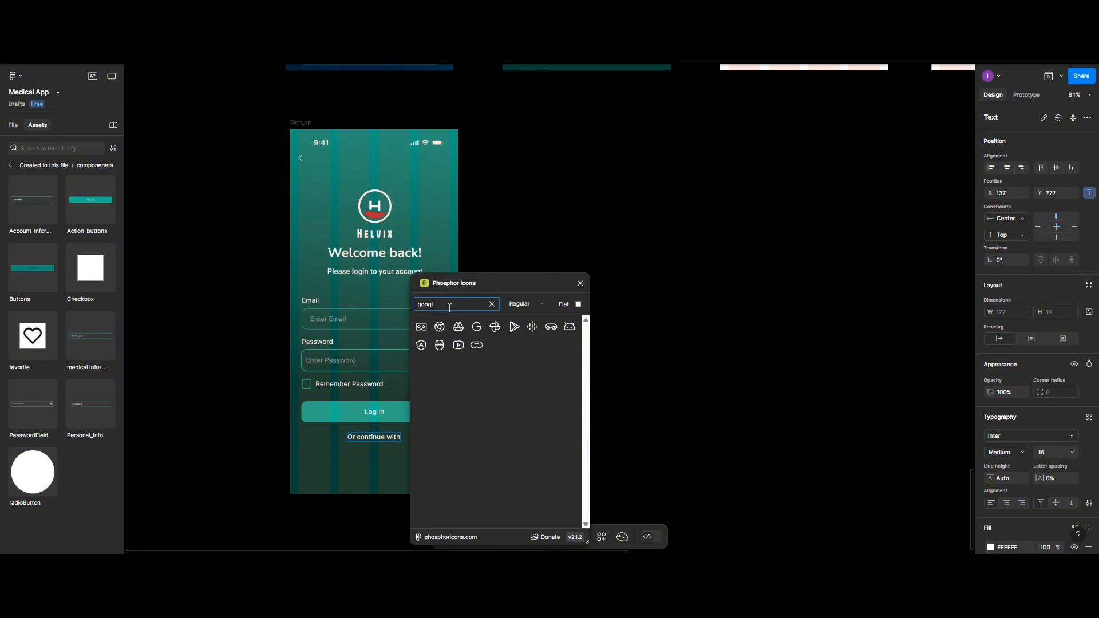
pyautogui.click(477, 326)
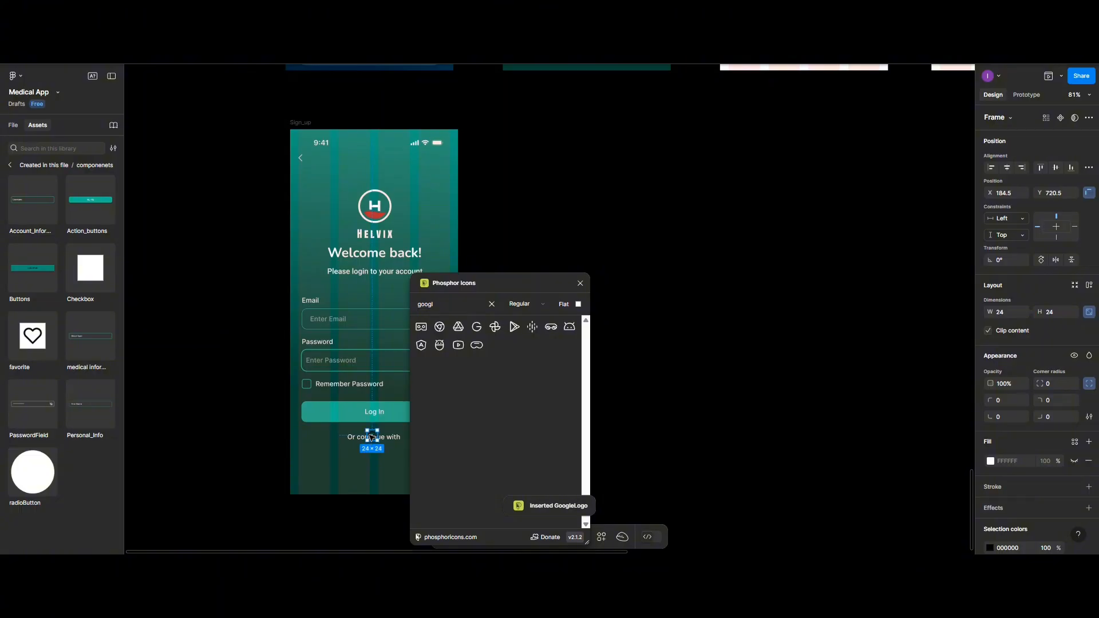
pyautogui.moveTo(372, 436); pyautogui.dragTo(328, 455)
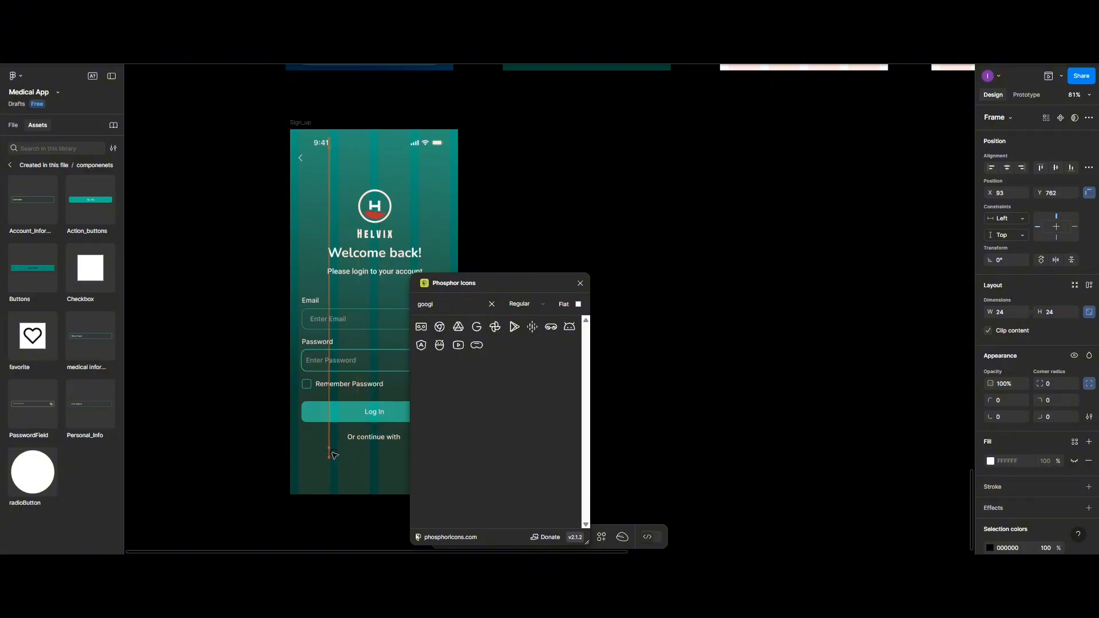
# - Insert a Facebook logo and place it beside the Google icon
pyautogui.click(492, 304)
pyautogui.write('f')
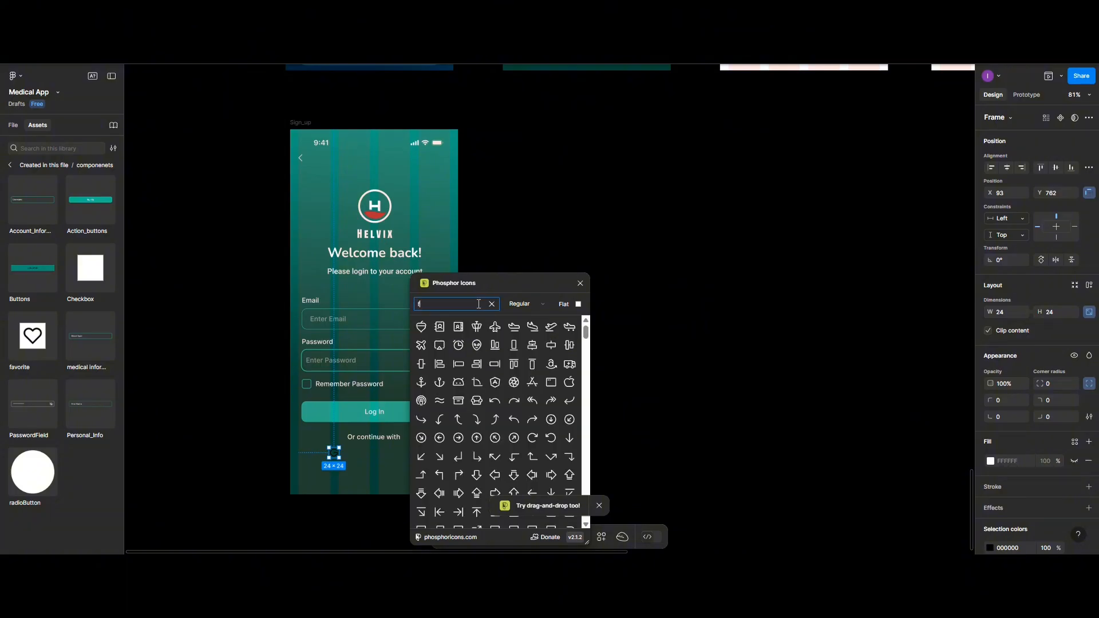
pyautogui.write('aceboo')
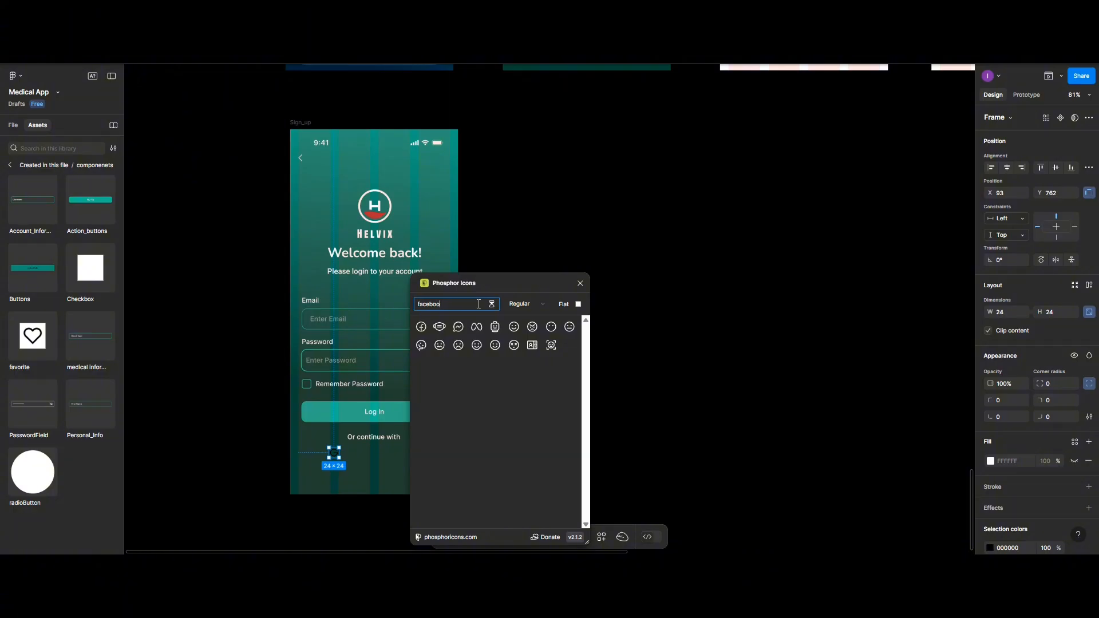
pyautogui.click(421, 327)
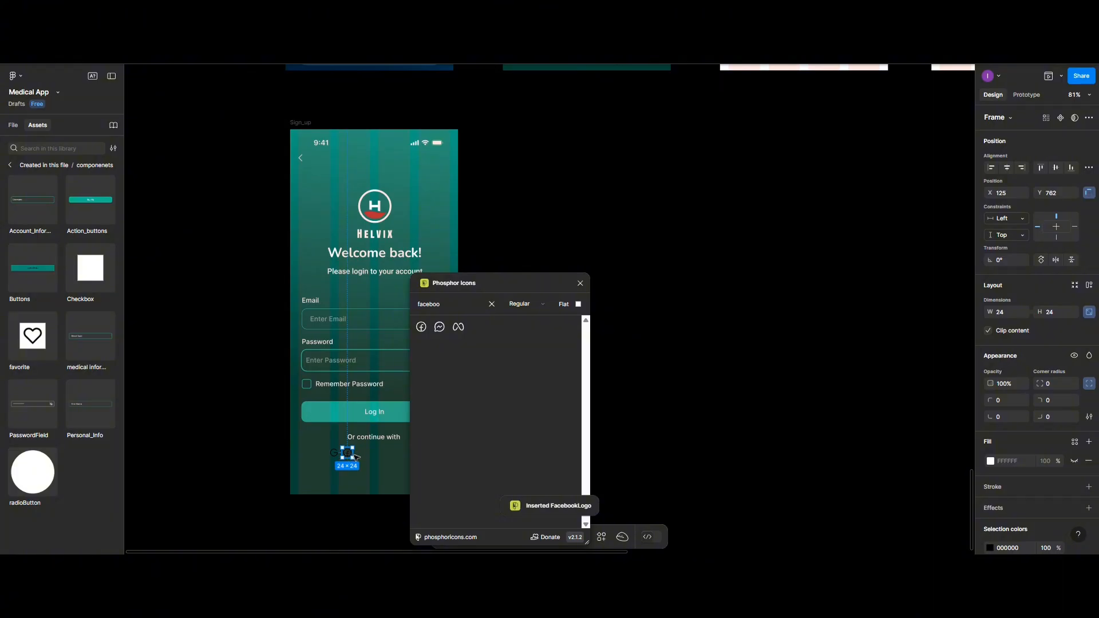
pyautogui.moveTo(348, 454); pyautogui.dragTo(369, 460)
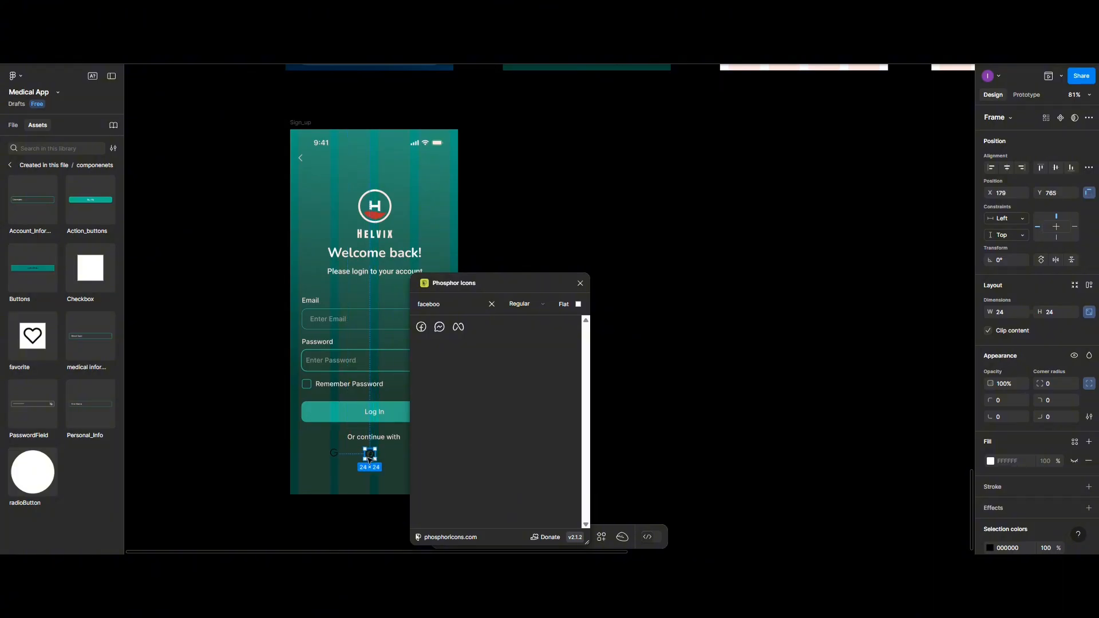
# - Close the icon plugin and duplicate 'Or continue with' as a 'Google' label
pyautogui.click(579, 282)
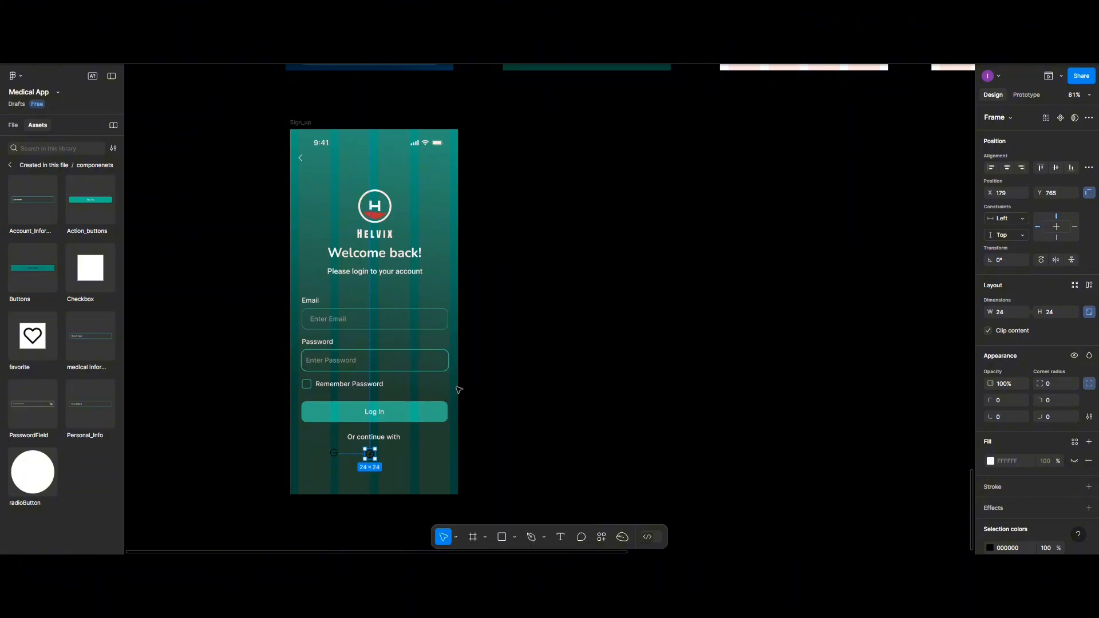
pyautogui.scroll(5, 458, 390)
pyautogui.scroll(-4, 458, 389)
pyautogui.hscroll(-5, 461, 375)
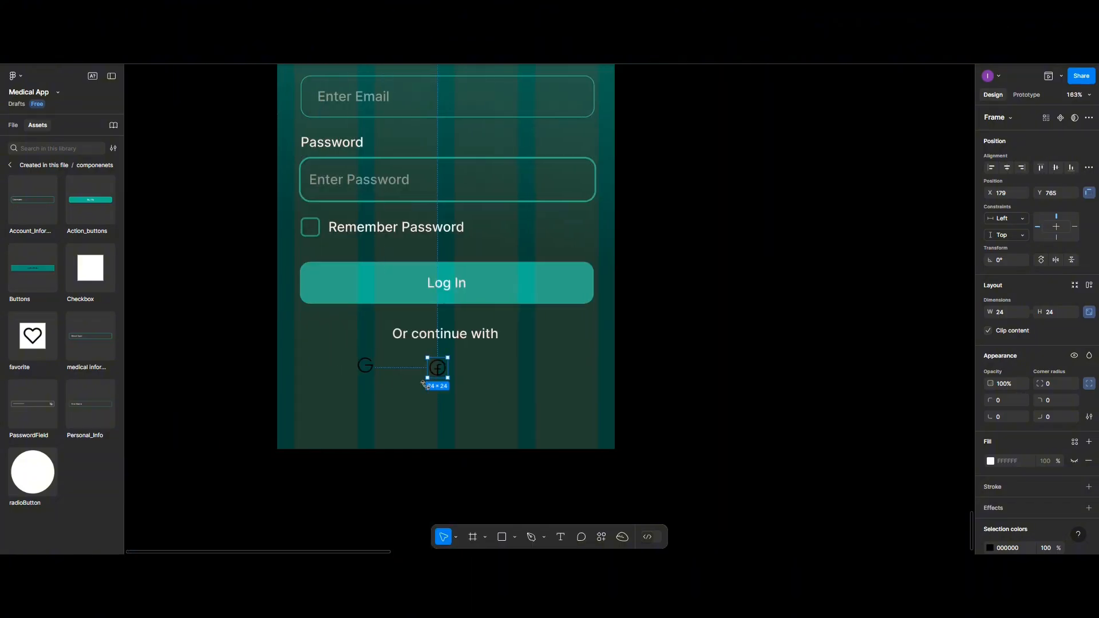
pyautogui.click(510, 338)
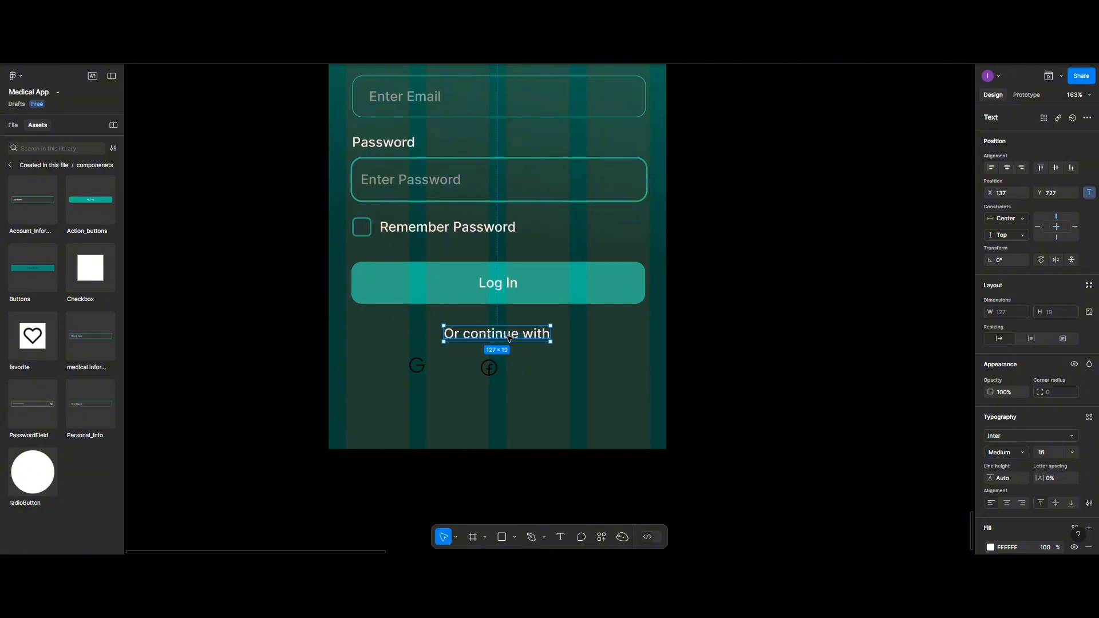
pyautogui.moveTo(509, 338); pyautogui.dragTo(465, 417)
pyautogui.doubleClick(466, 417)
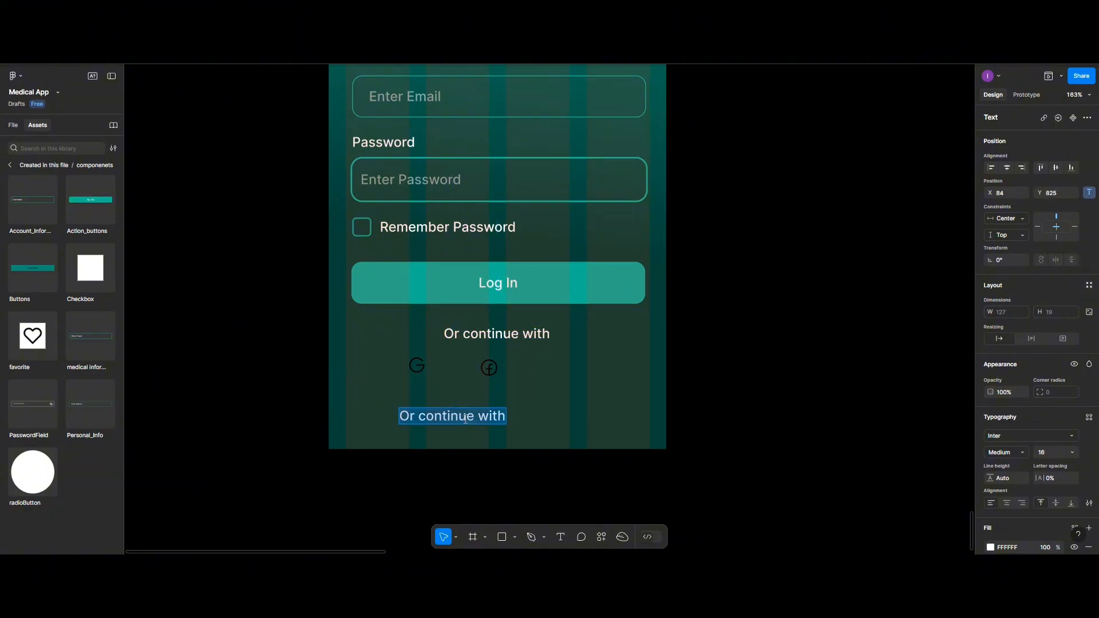
pyautogui.write('Google')
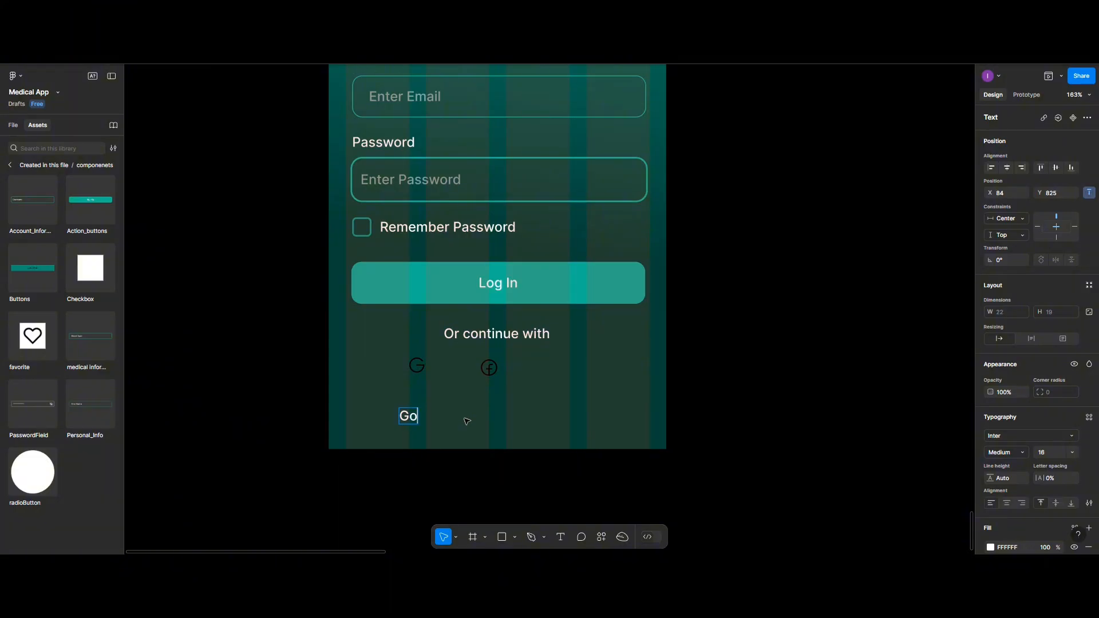
pyautogui.press('Escape')
# - Position the Google icon and its label side by side
pyautogui.click(418, 366)
pyautogui.moveTo(418, 366); pyautogui.dragTo(363, 367)
pyautogui.click(425, 422)
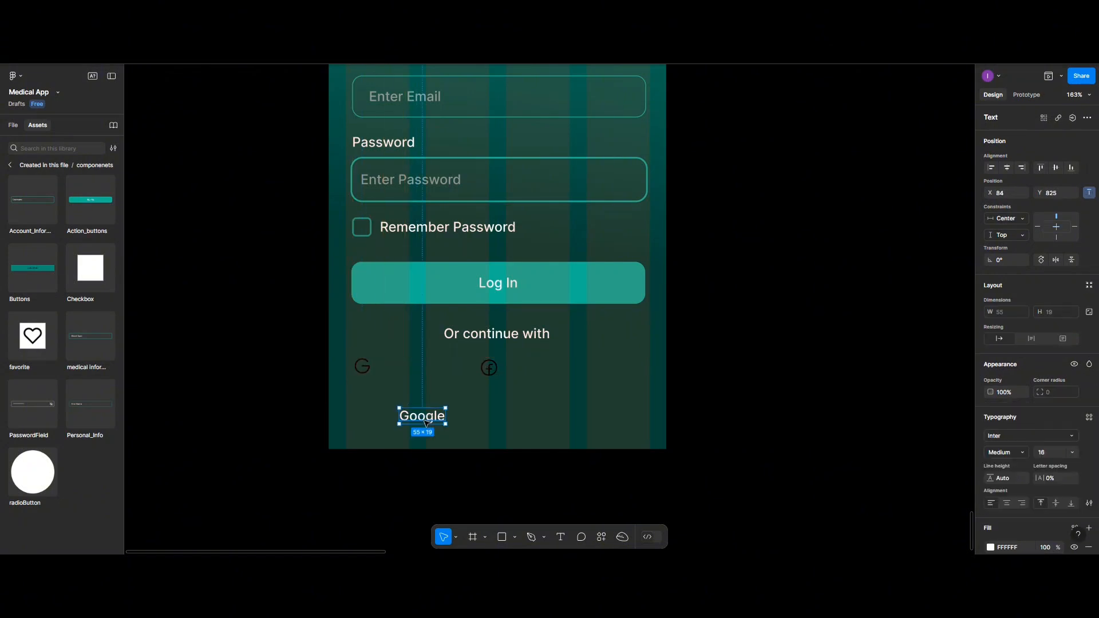
pyautogui.moveTo(424, 422); pyautogui.dragTo(408, 372)
# - Align the G icon and Google label on vertical centres with a gap of 5
pyautogui.keyDown('shift'); pyautogui.click(364, 369); pyautogui.keyUp('shift')
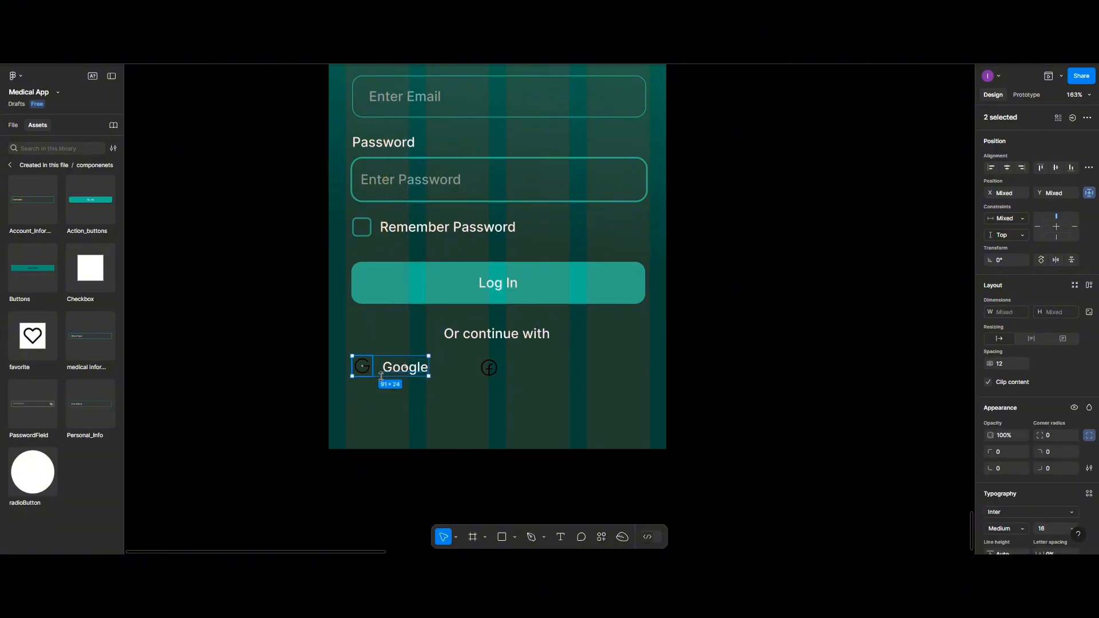
pyautogui.click(1055, 167)
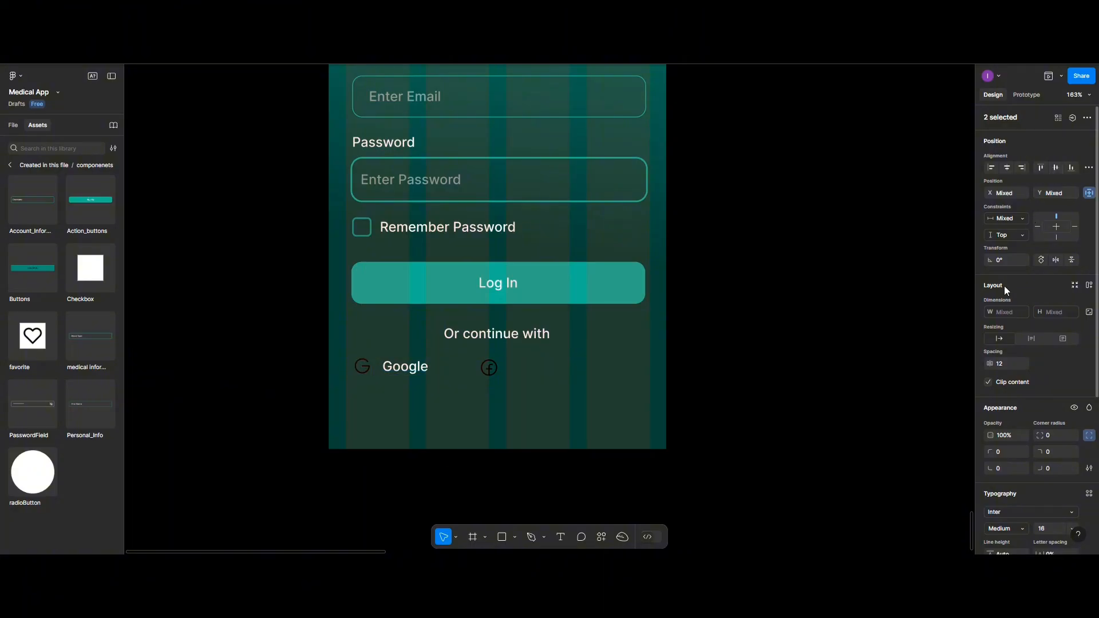
pyautogui.click(1012, 364)
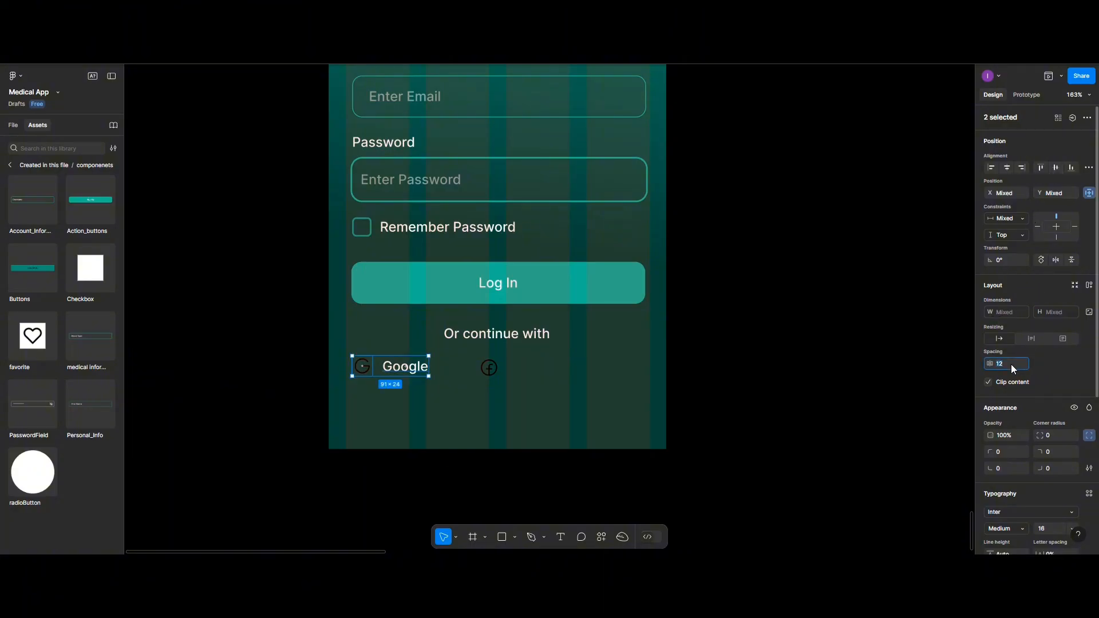
pyautogui.write('1')
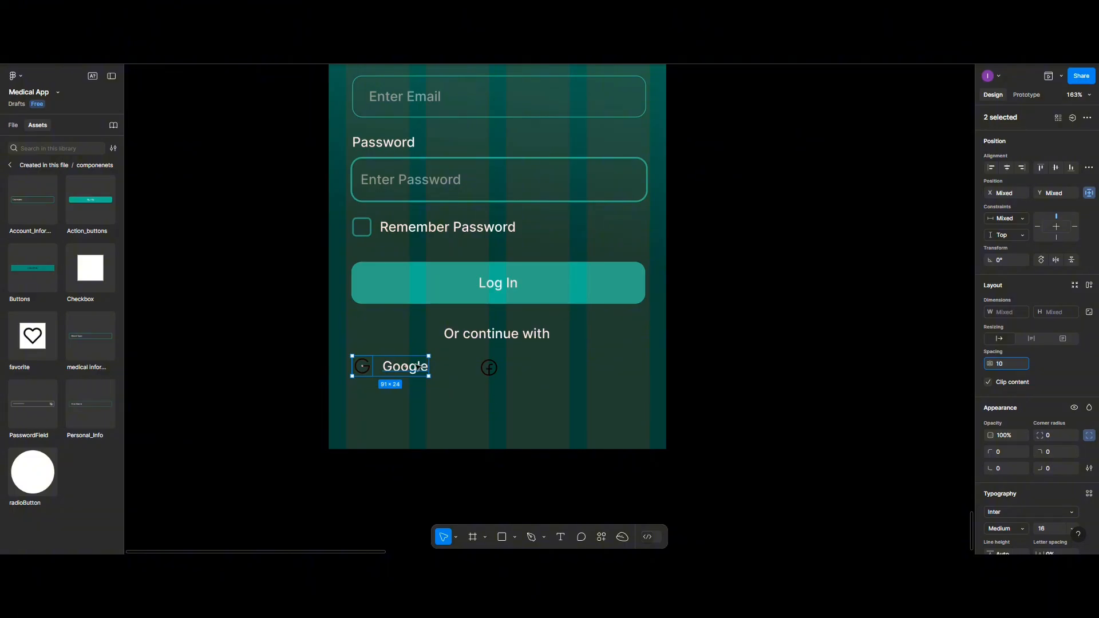
pyautogui.click(418, 366)
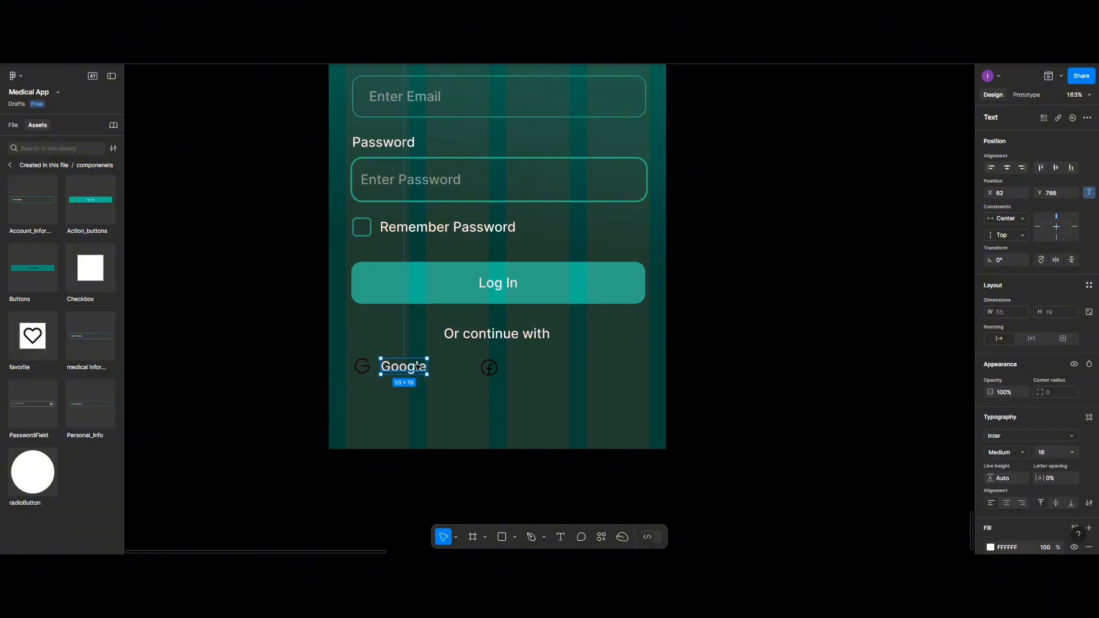
pyautogui.keyDown('shift'); pyautogui.click(362, 370); pyautogui.keyUp('shift')
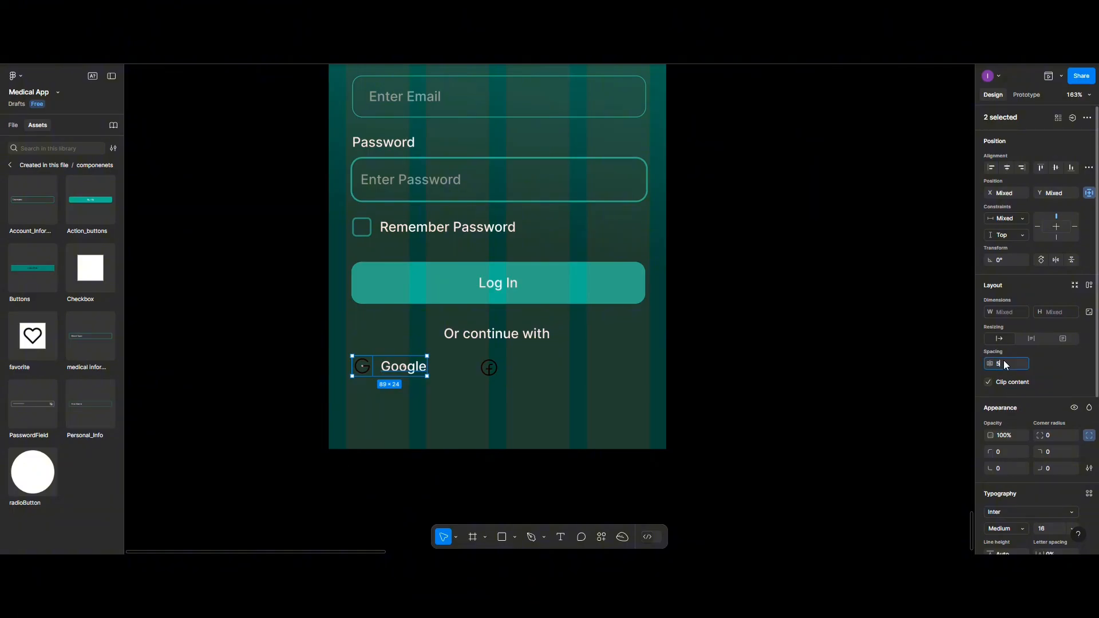
pyautogui.press('Return')
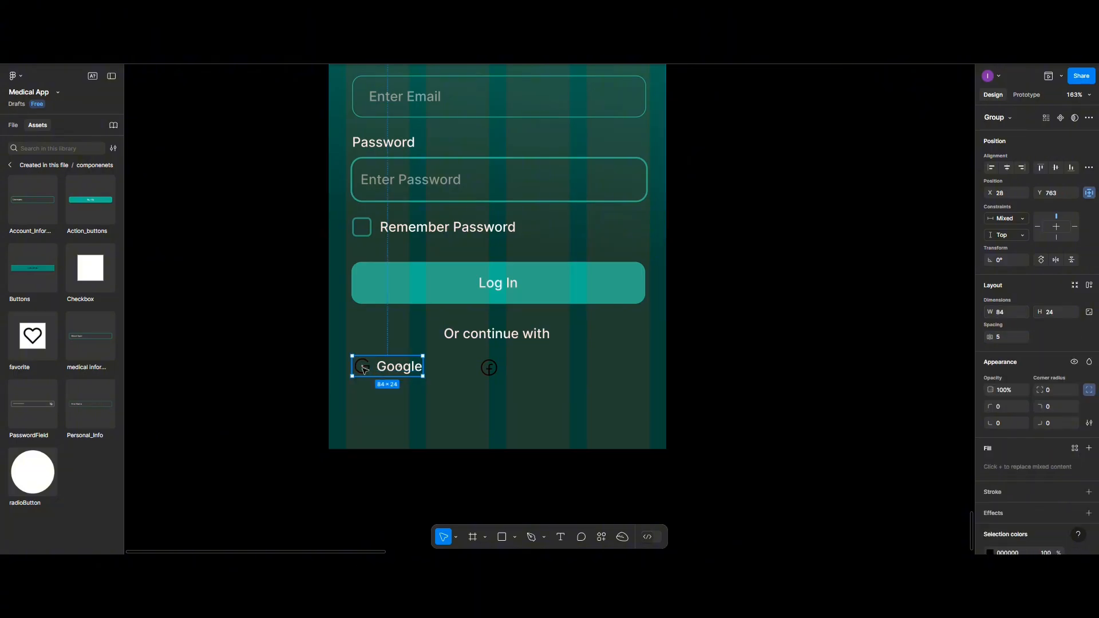
# - Fill the Google G icon's vector with E6F8F2
pyautogui.click(363, 368)
pyautogui.doubleClick(365, 371)
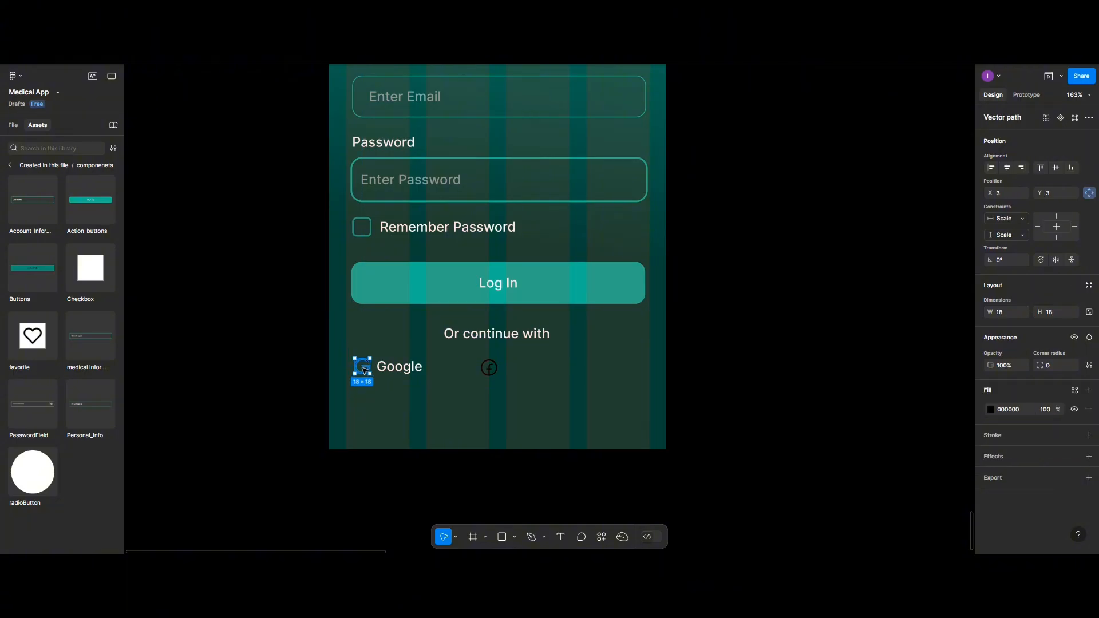
pyautogui.click(990, 408)
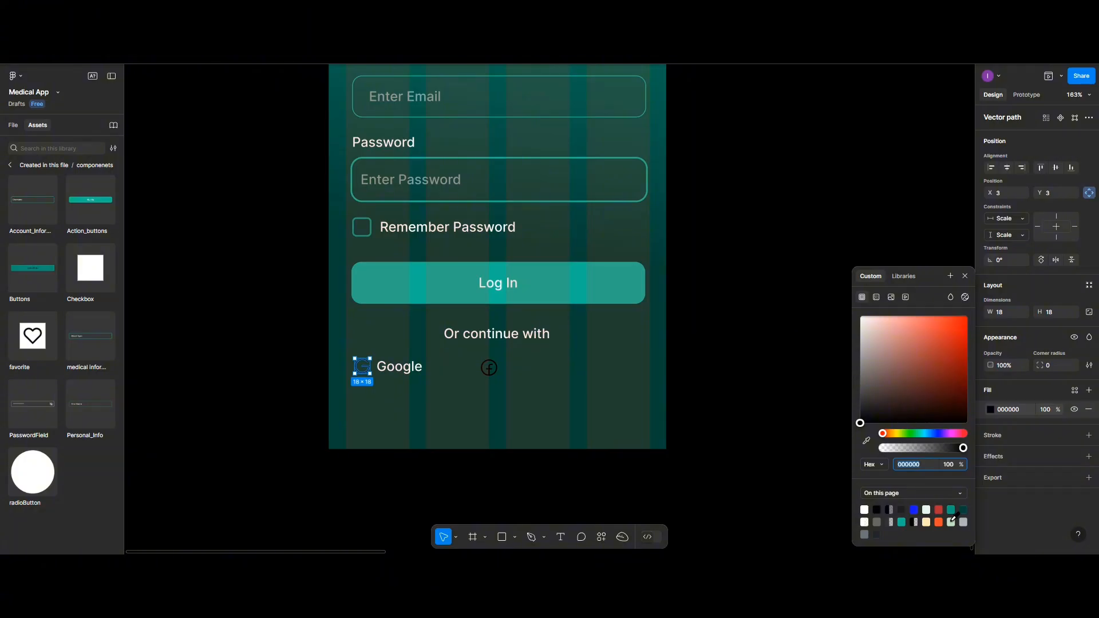
pyautogui.click(928, 510)
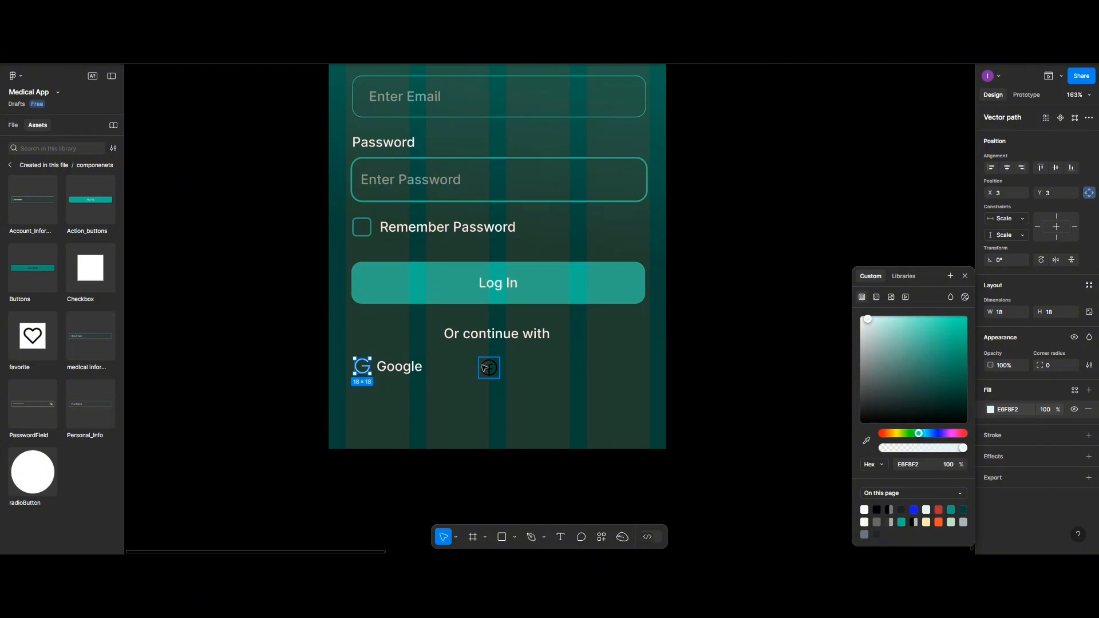
pyautogui.click(421, 370)
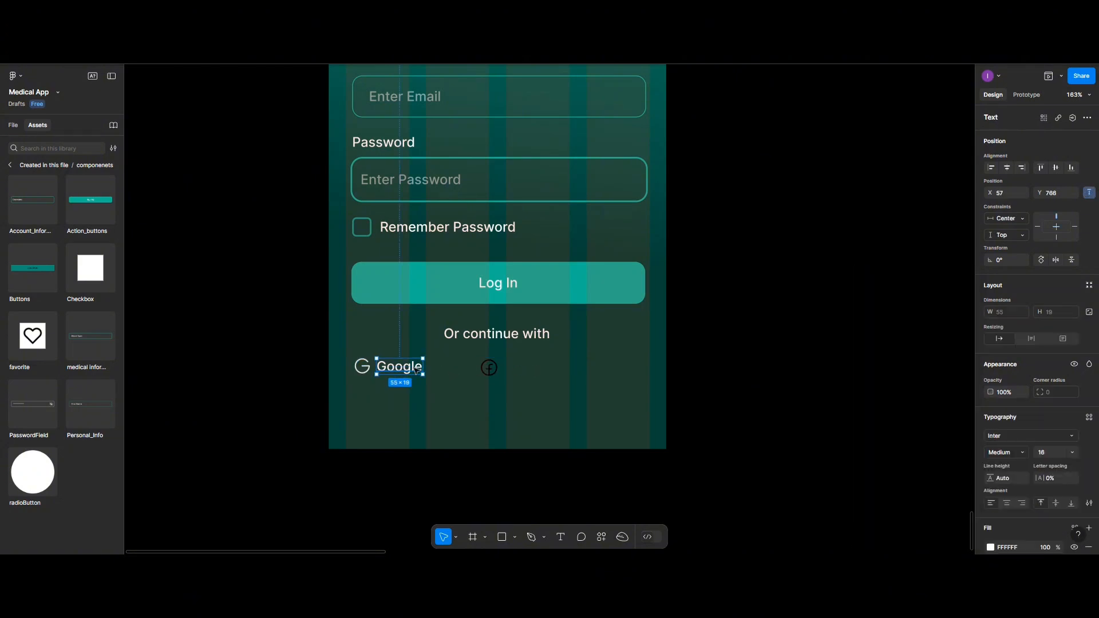
# - Duplicate the Google label beside the Facebook icon and change it to 'Facebook'
pyautogui.moveTo(417, 369); pyautogui.dragTo(547, 370)
pyautogui.doubleClick(544, 371)
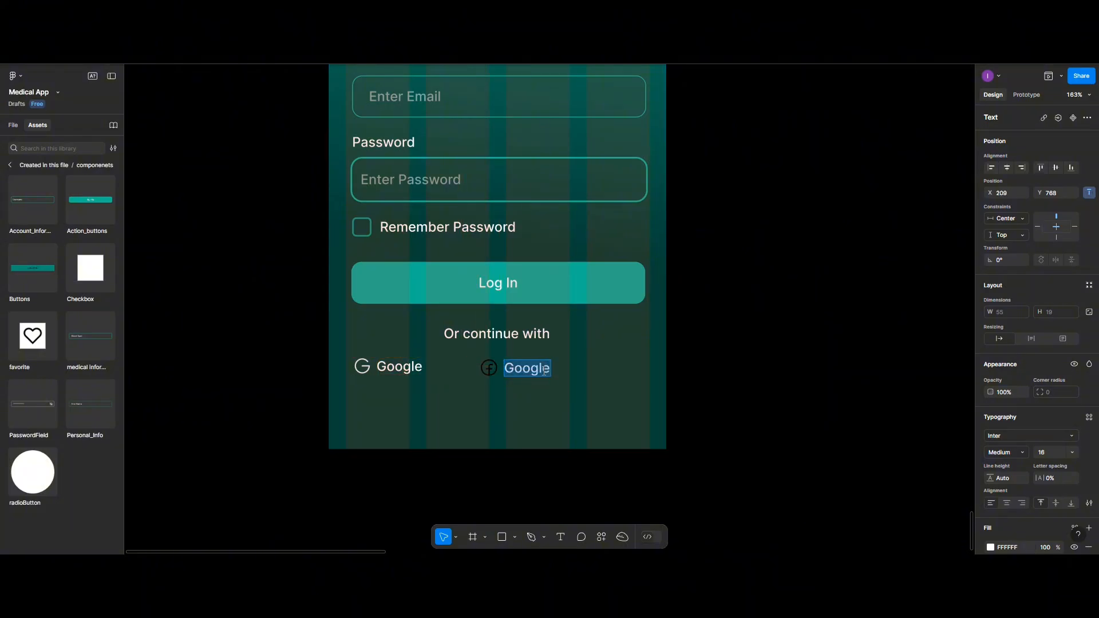
pyautogui.write('Fac')
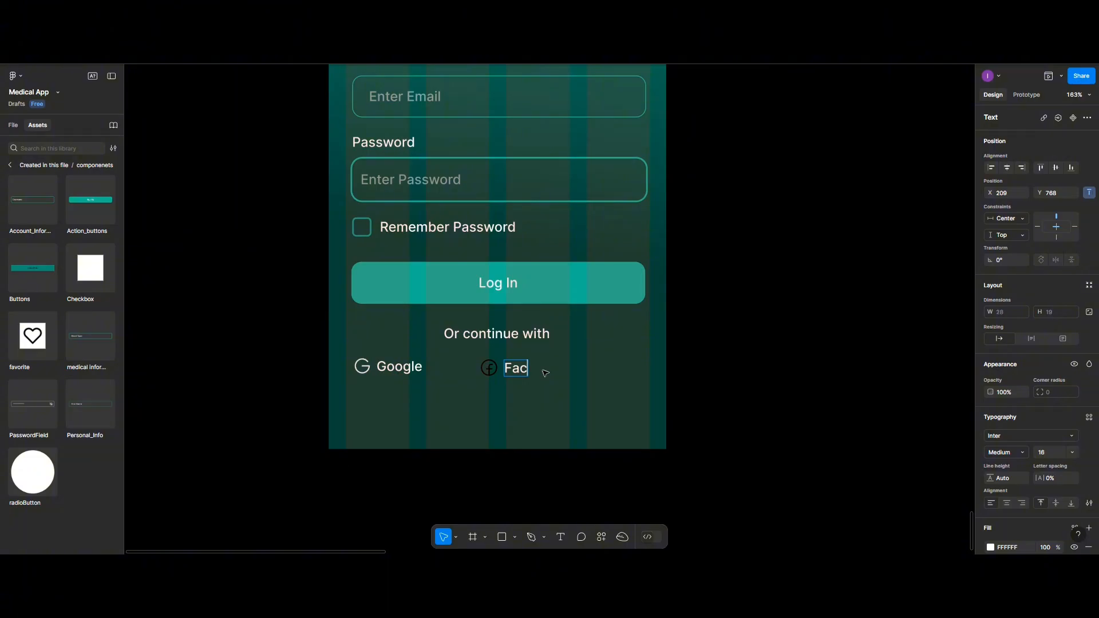
pyautogui.write('ebook')
pyautogui.press('Escape')
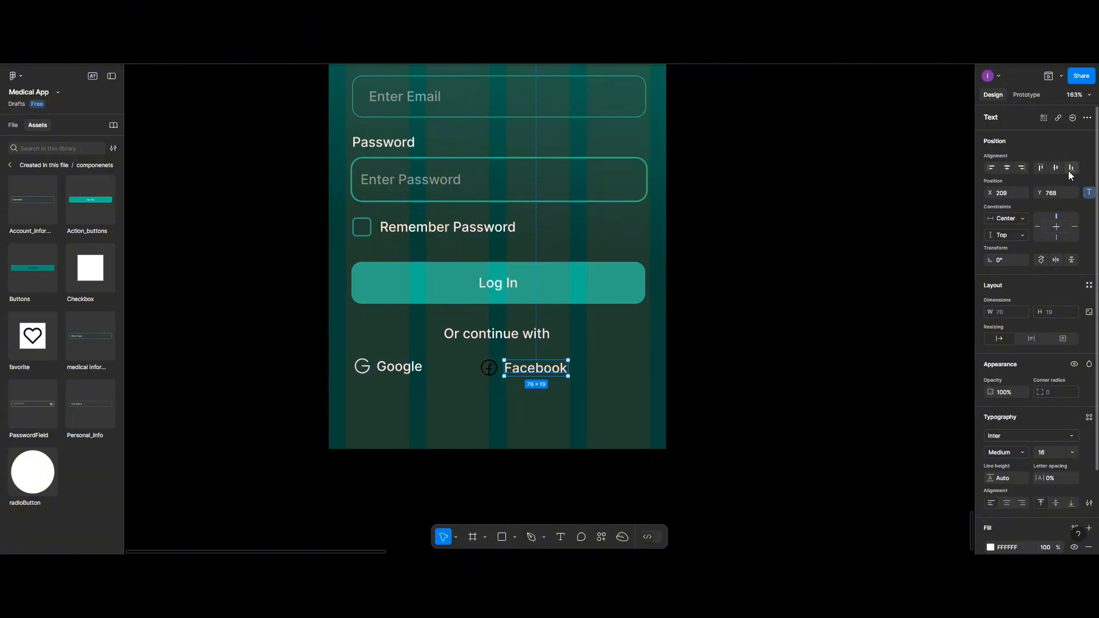
# - Distribute the Facebook icon and label evenly with horizontal spacing
pyautogui.keyDown('shift'); pyautogui.click(489, 368); pyautogui.keyUp('shift')
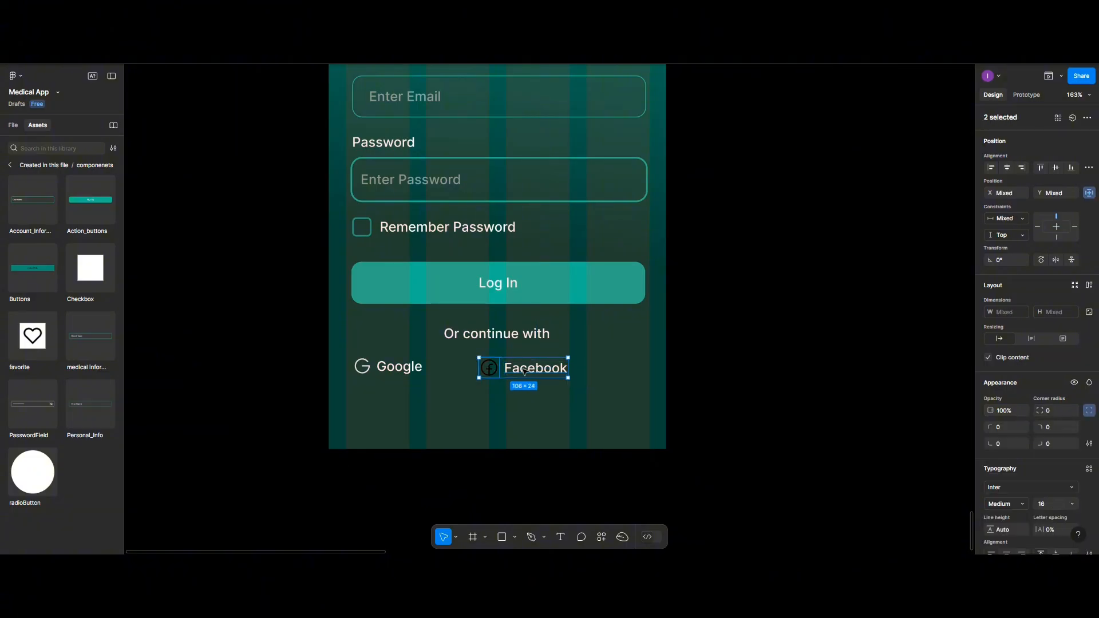
pyautogui.click(1089, 167)
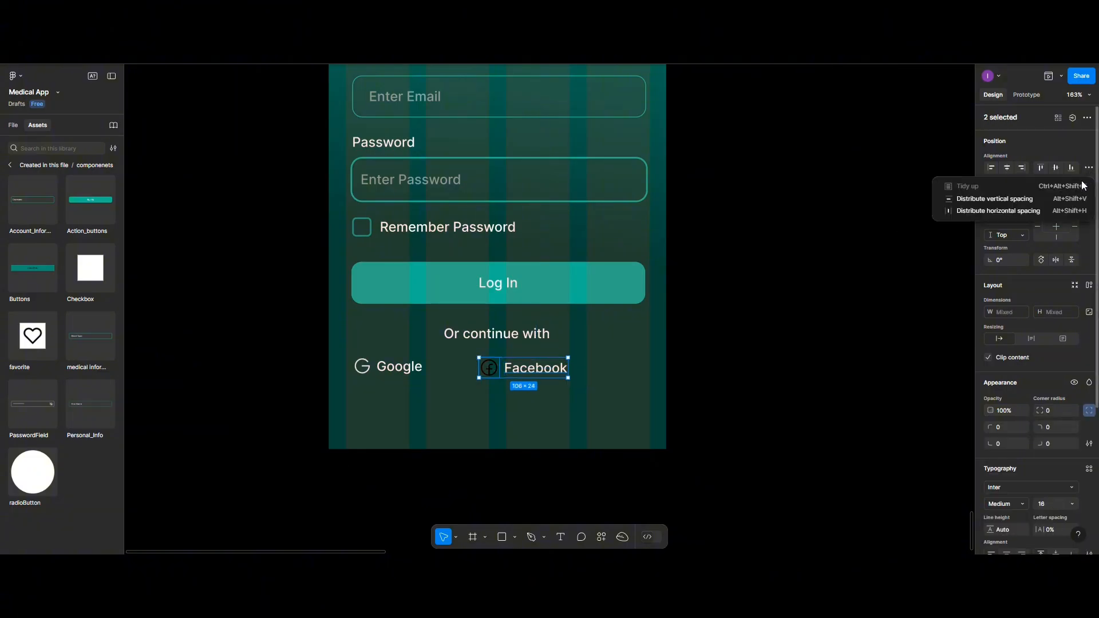
pyautogui.click(1047, 210)
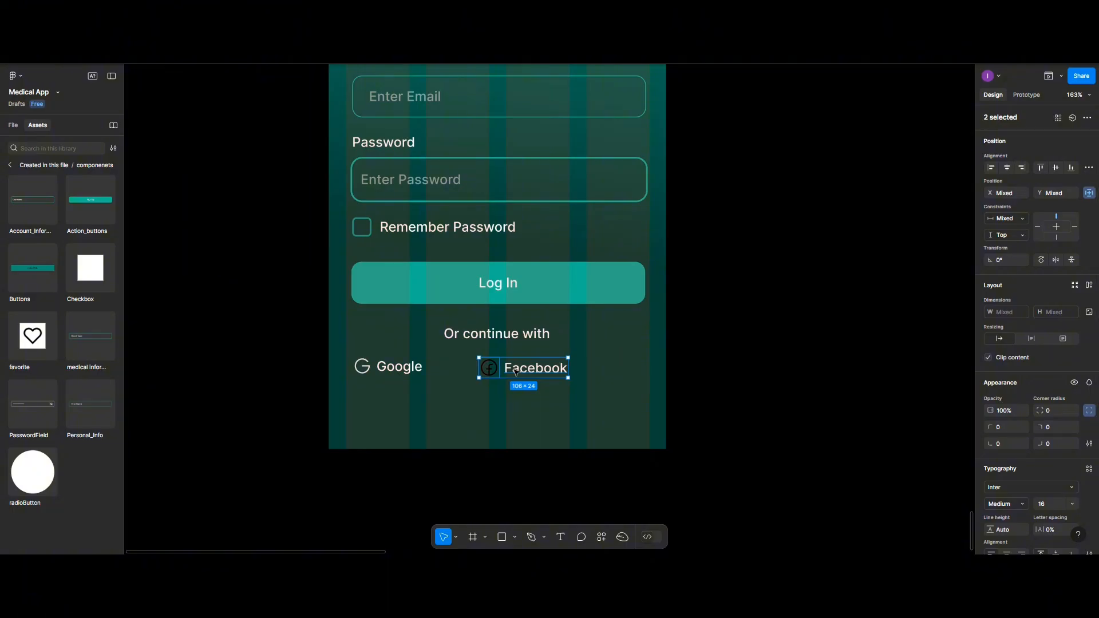
pyautogui.click(1087, 168)
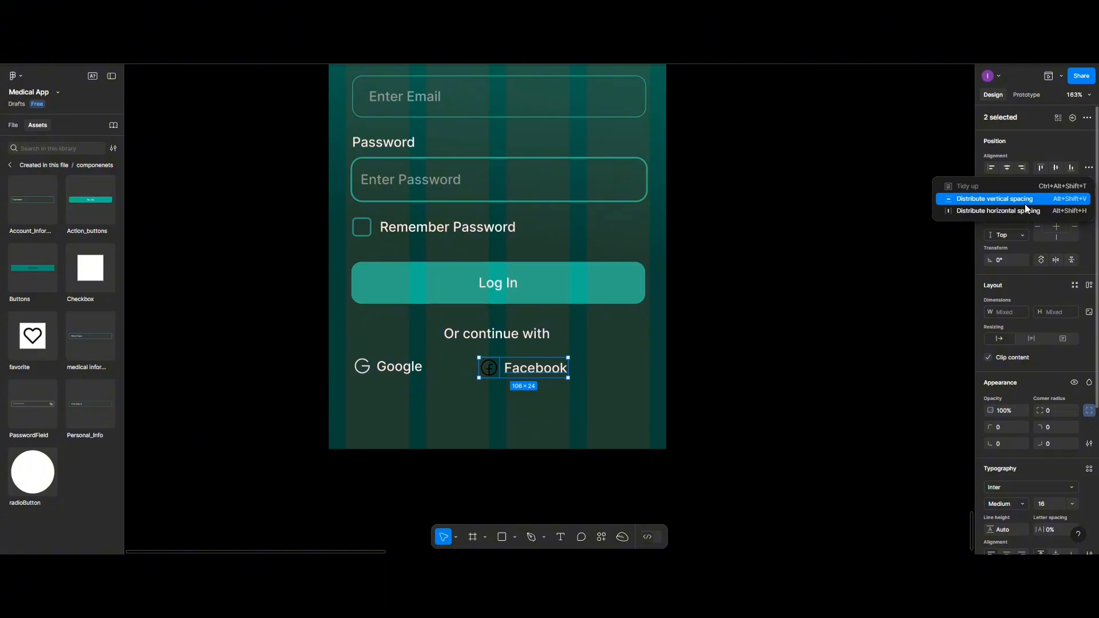
pyautogui.click(1022, 211)
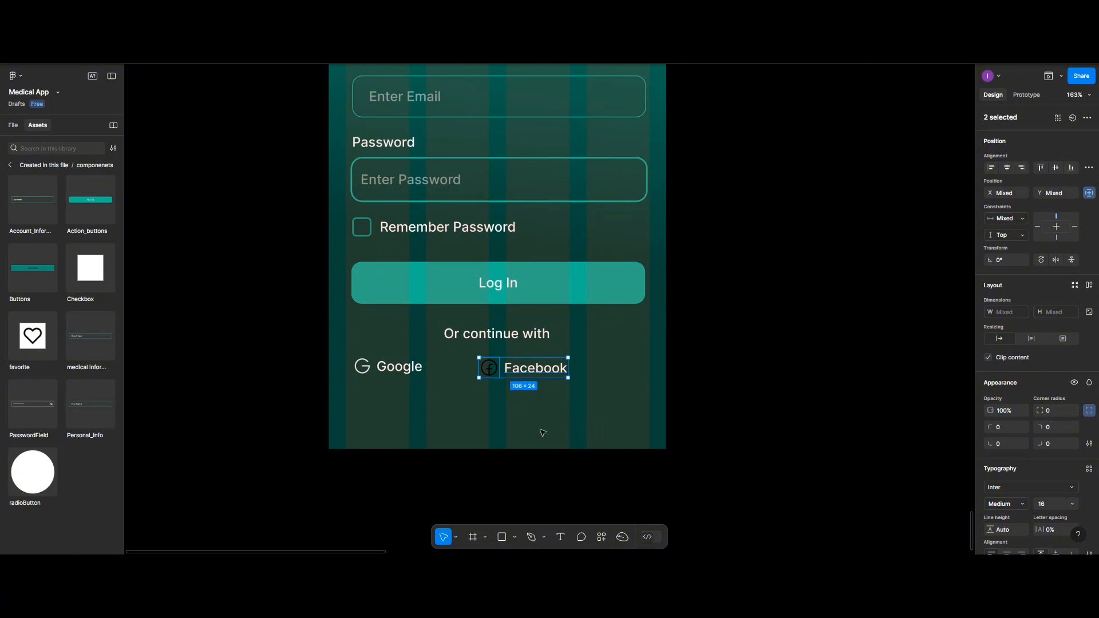
pyautogui.click(519, 402)
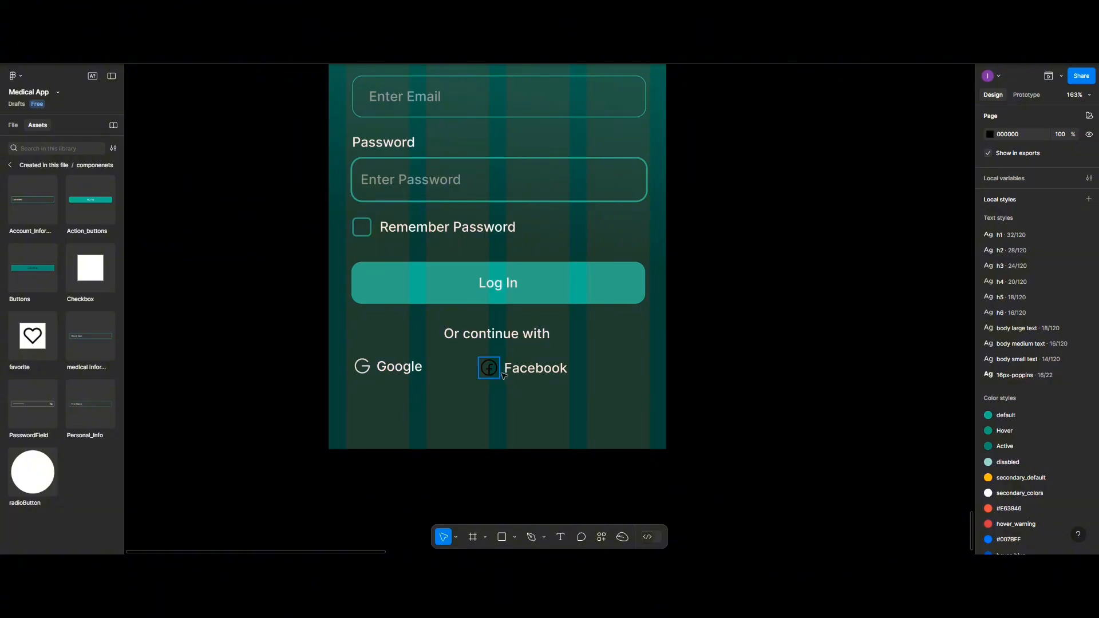
# - Ungroup the Google/Facebook row and set a 5 gap between the Facebook icon and label
pyautogui.click(502, 374)
pyautogui.click(513, 389)
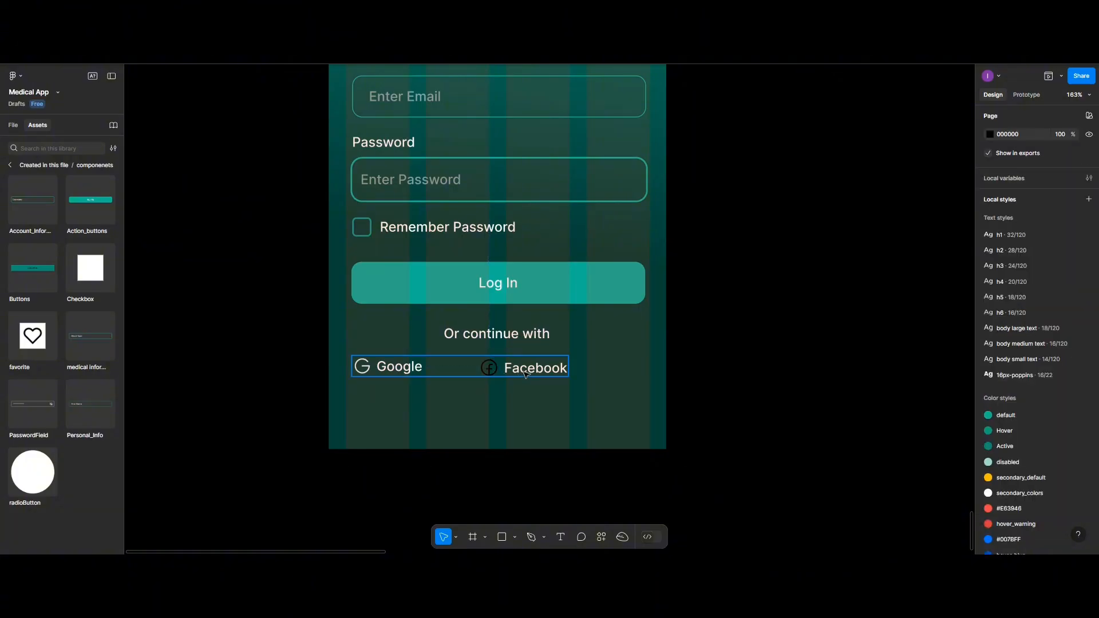
pyautogui.click(526, 374)
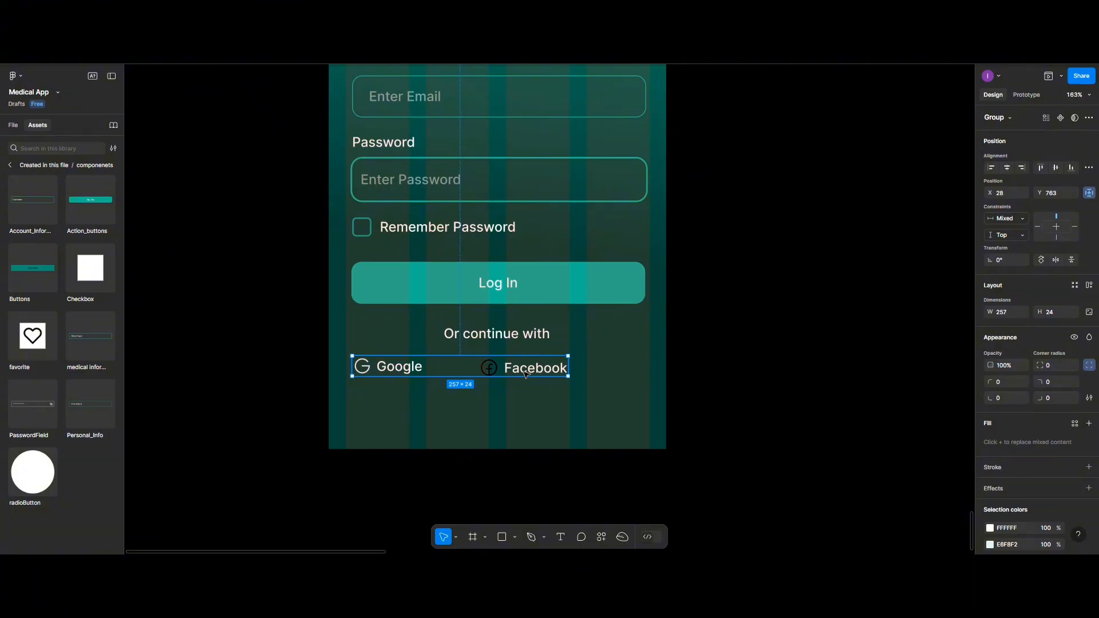
pyautogui.rightClick(525, 373)
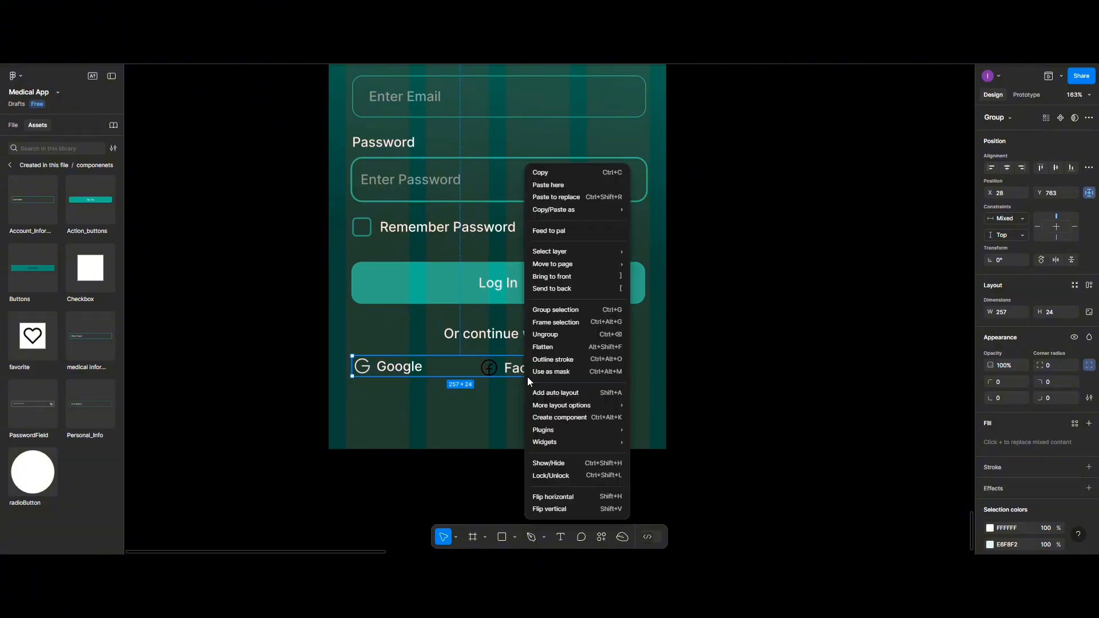
pyautogui.click(552, 334)
pyautogui.click(497, 395)
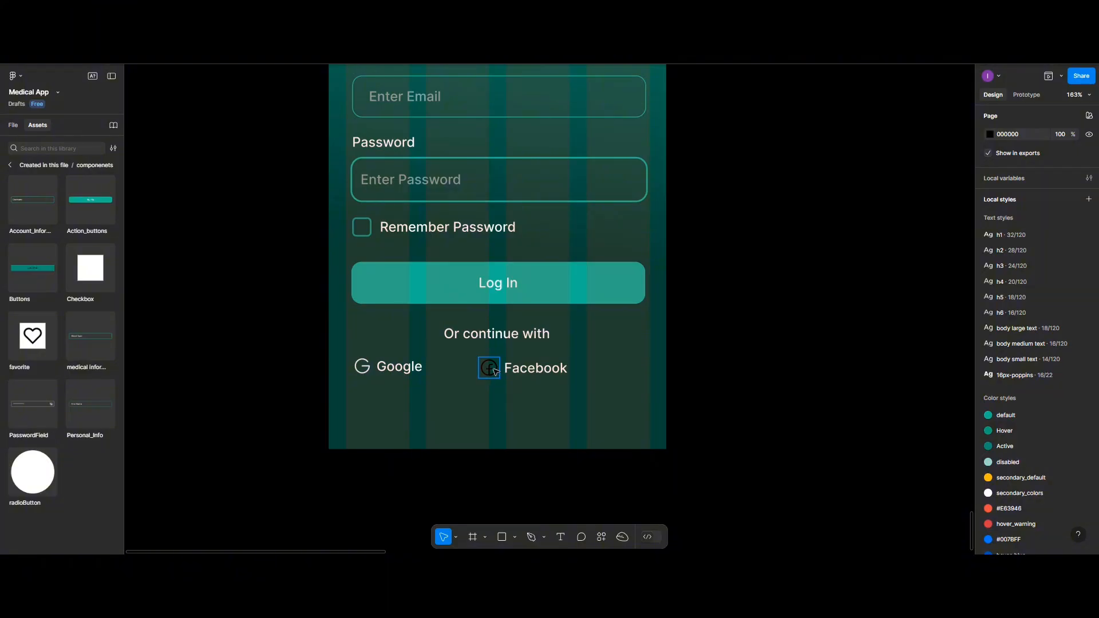
pyautogui.click(496, 372)
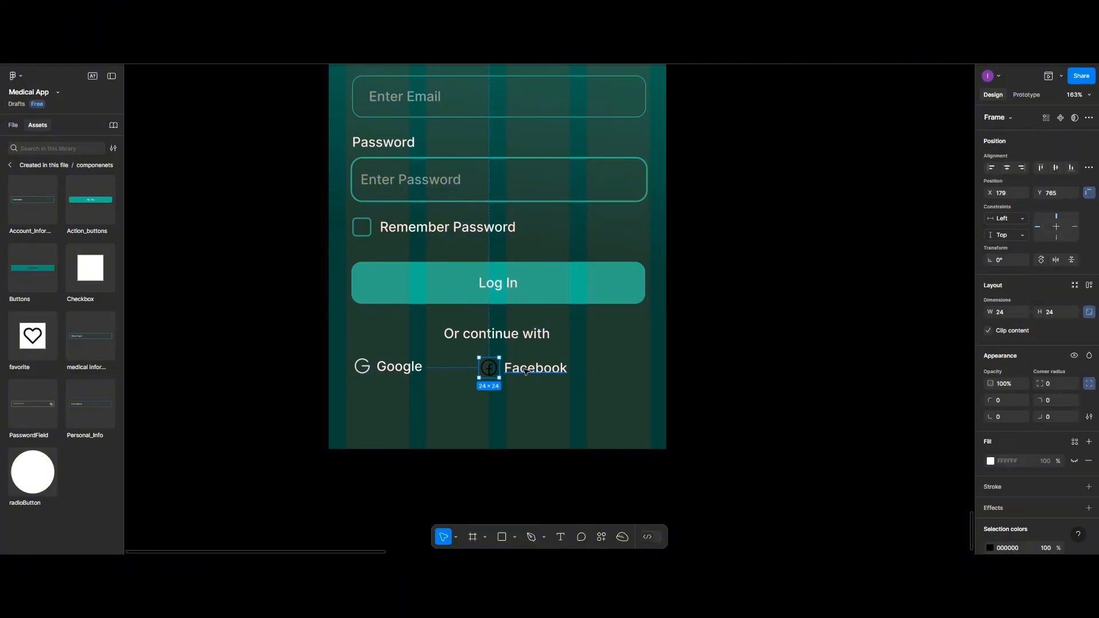
pyautogui.keyDown('shift'); pyautogui.click(525, 372); pyautogui.keyUp('shift')
pyautogui.click(997, 364)
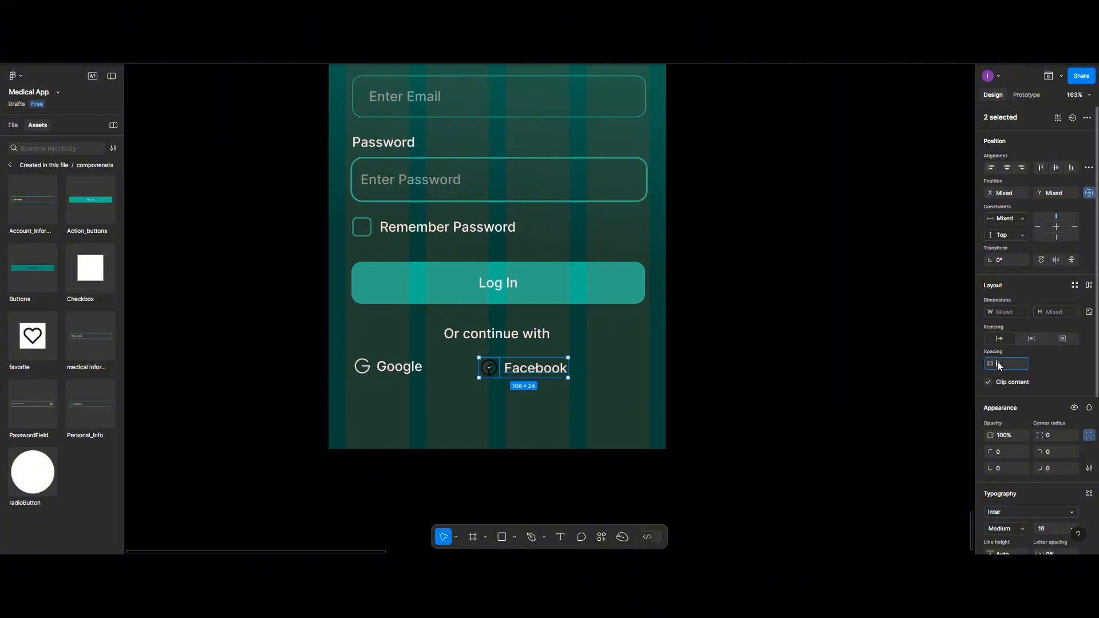
pyautogui.write('5')
pyautogui.press('Return')
# - Fill the Facebook icon's vector with E6F8F2
pyautogui.doubleClick(494, 374)
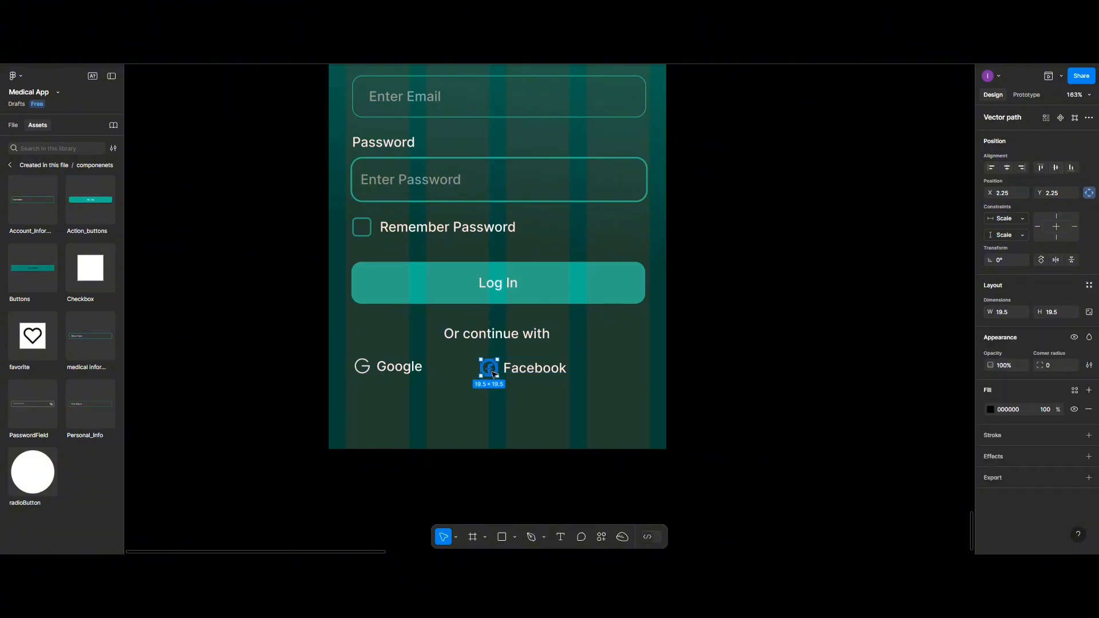
pyautogui.click(991, 410)
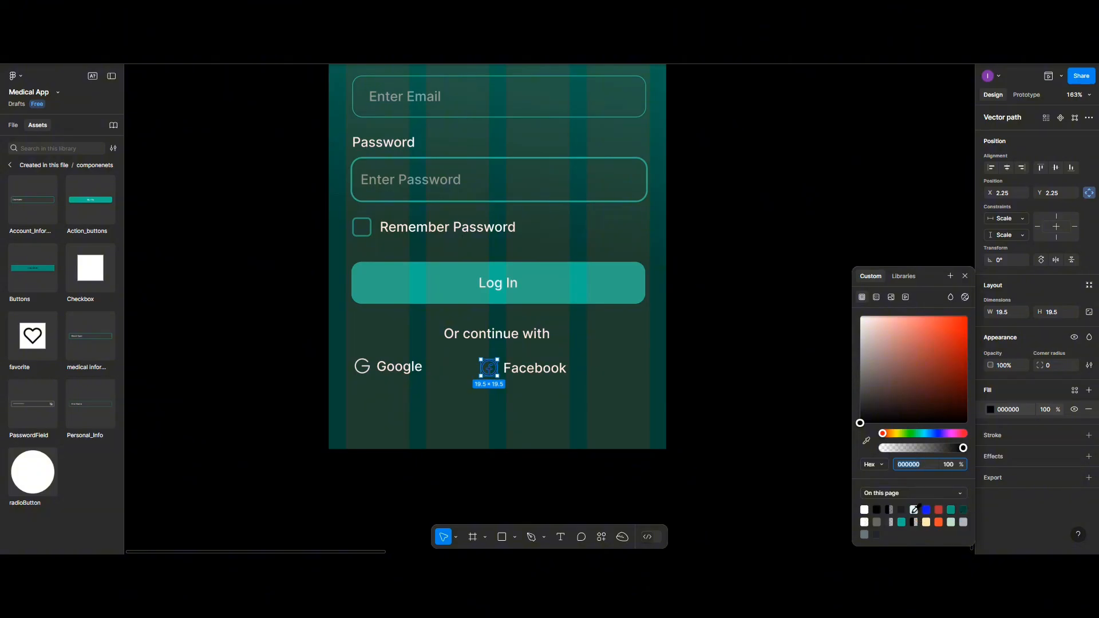
pyautogui.click(914, 509)
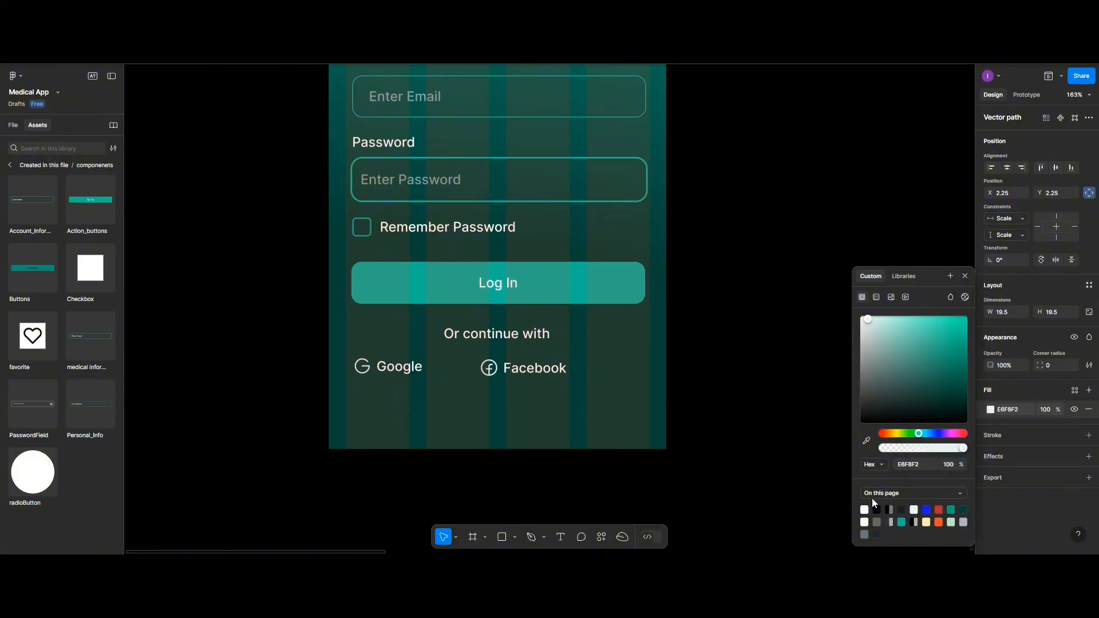
pyautogui.keyDown('shift'); pyautogui.click(531, 376); pyautogui.keyUp('shift')
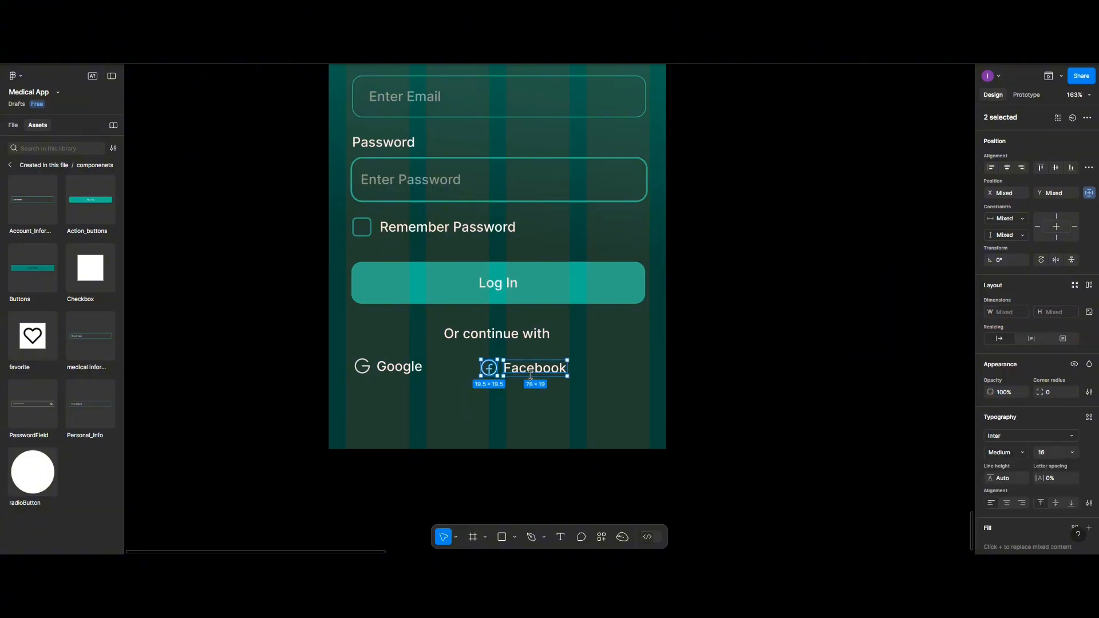
pyautogui.hotkey('ctrl', 'g')
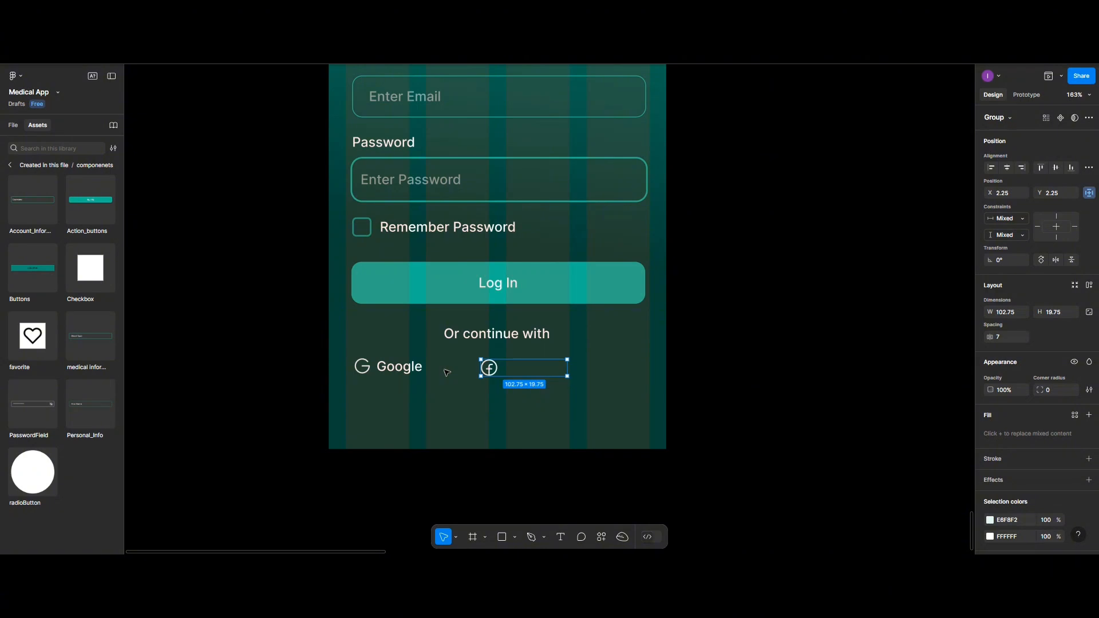
pyautogui.hotkey('ctrl', 'z')
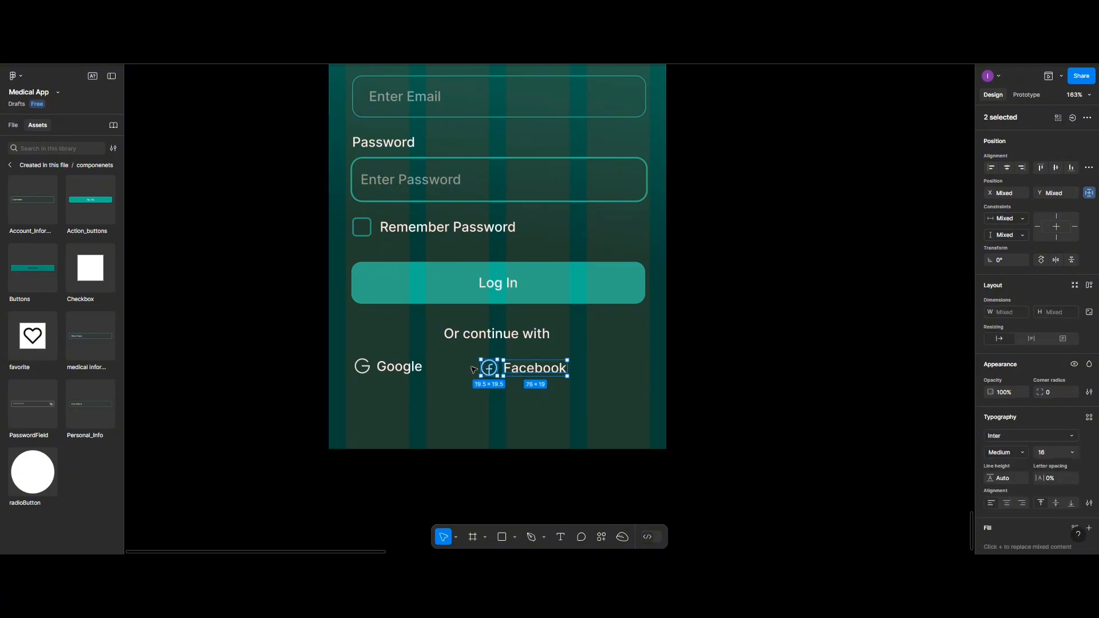
pyautogui.rightClick(524, 372)
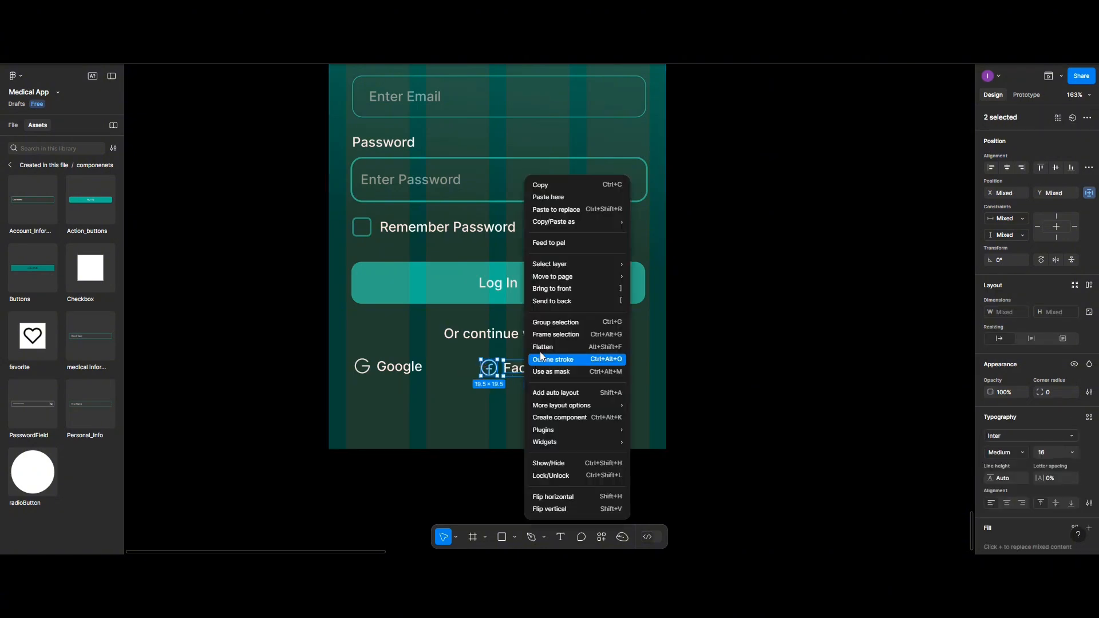
pyautogui.click(550, 319)
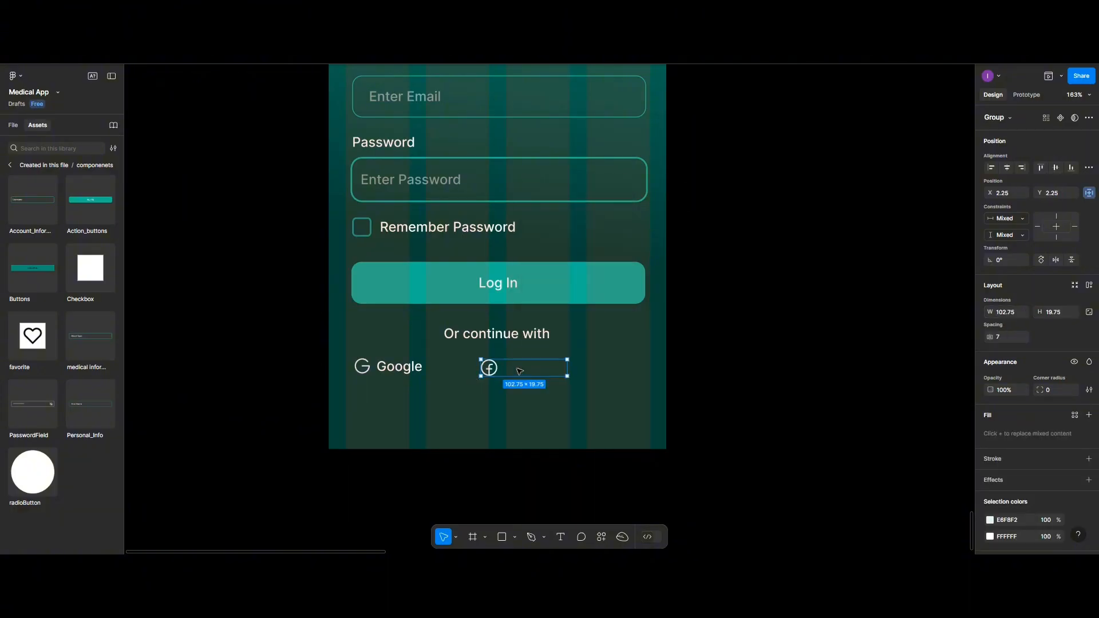
pyautogui.hotkey('ctrl', 'z')
pyautogui.click(523, 409)
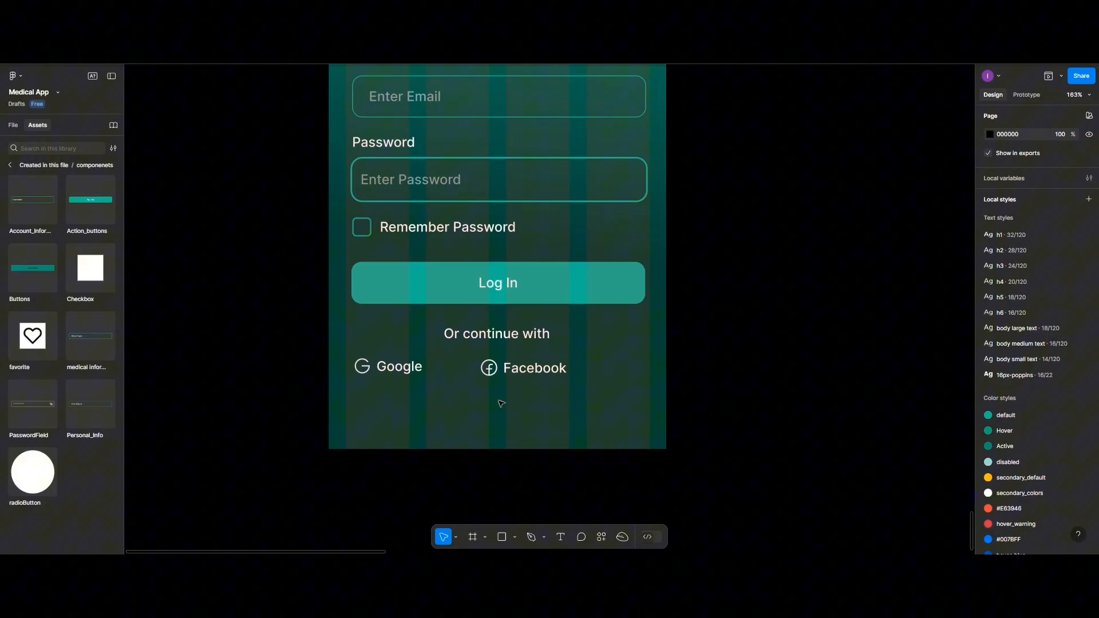
# - Line the Facebook label up with the Google label and group the Facebook icon and label
pyautogui.click(489, 367)
pyautogui.keyDown('shift'); pyautogui.click(531, 375); pyautogui.keyUp('shift')
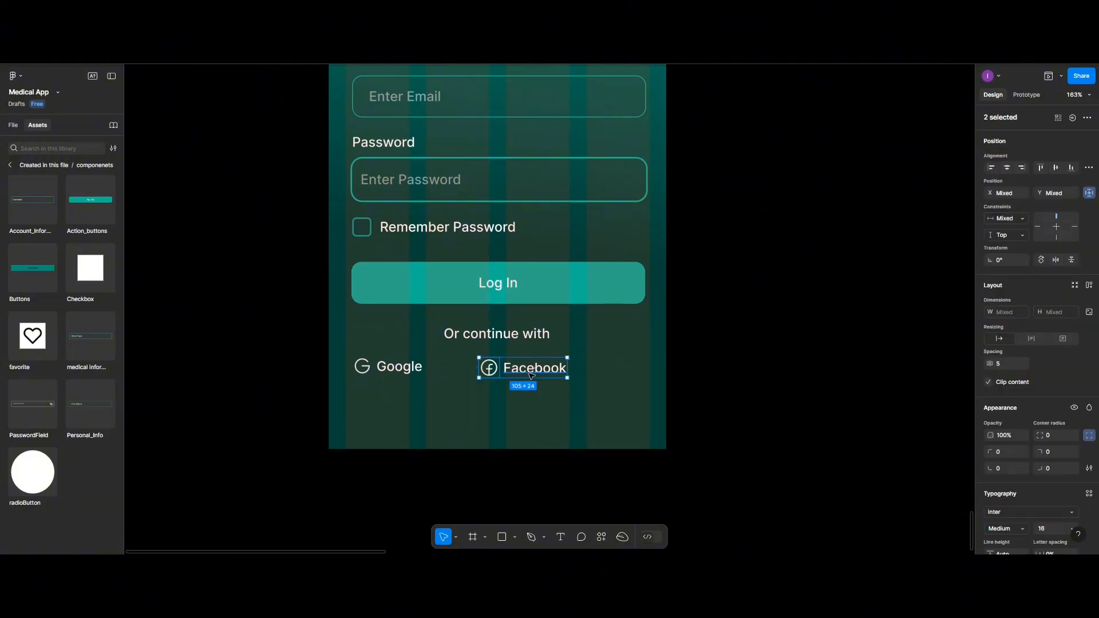
pyautogui.click(598, 384)
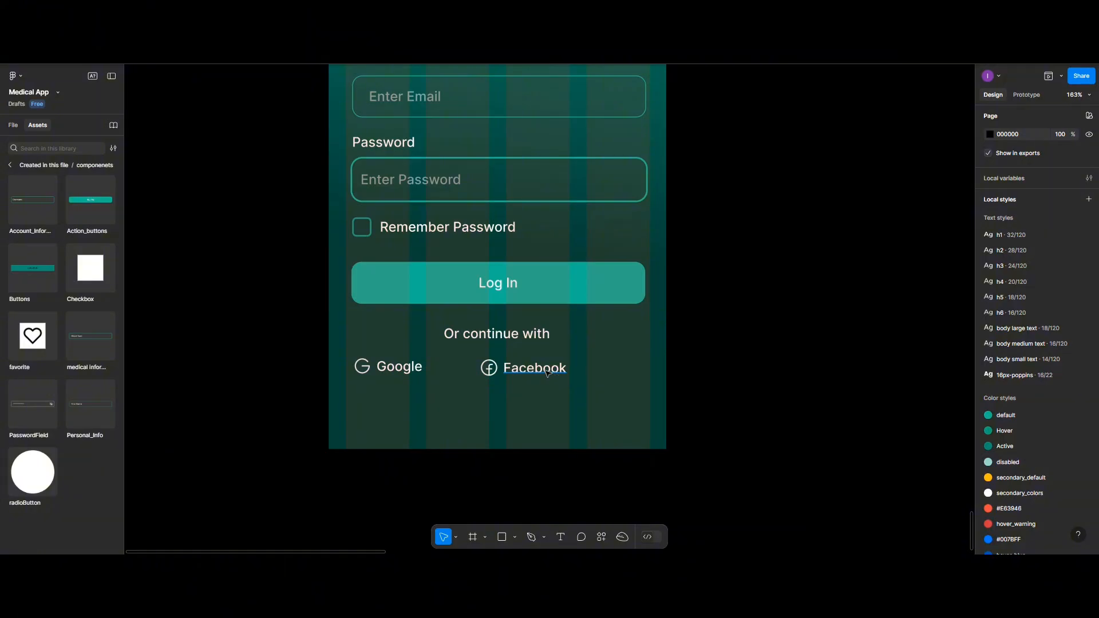
pyautogui.moveTo(547, 374)
pyautogui.mouseDown()
pyautogui.moveTo(589, 371)
pyautogui.moveTo(548, 373)
pyautogui.mouseUp()
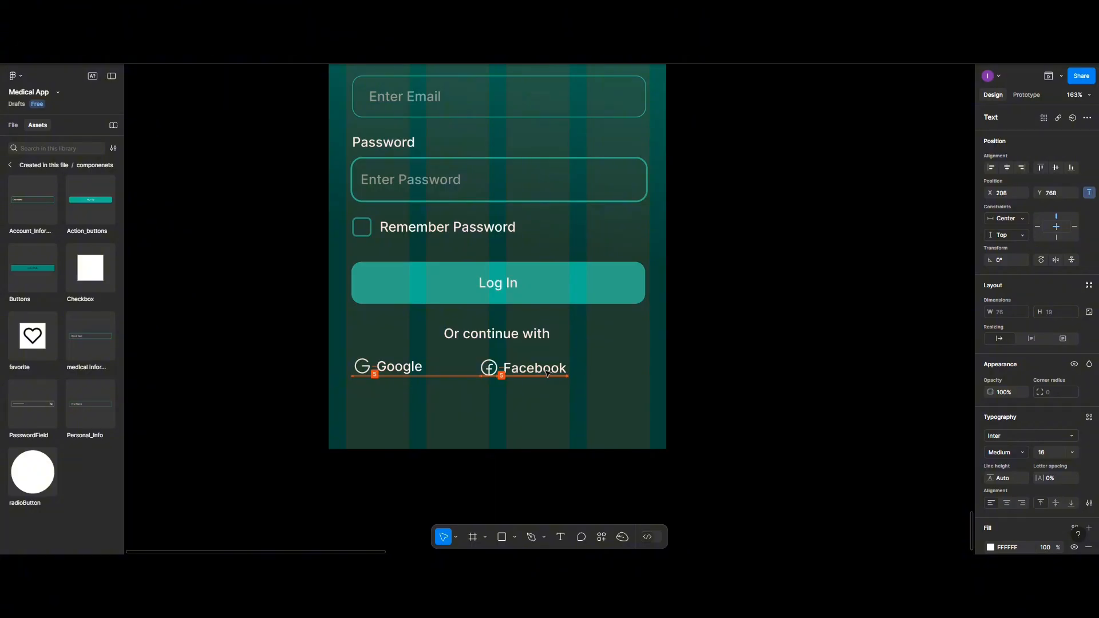
pyautogui.keyDown('shift'); pyautogui.click(489, 369); pyautogui.keyUp('shift')
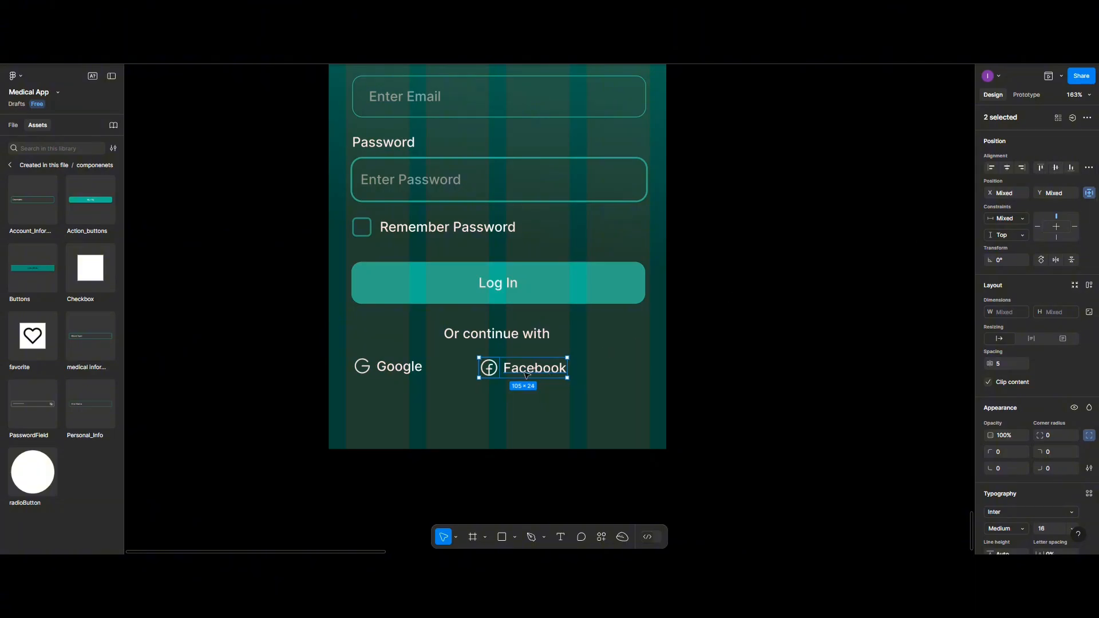
pyautogui.hotkey('ctrl', 'g')
# - Group the Google icon and label and shift the pair right
pyautogui.click(379, 371)
pyautogui.keyDown('shift'); pyautogui.click(362, 368); pyautogui.keyUp('shift')
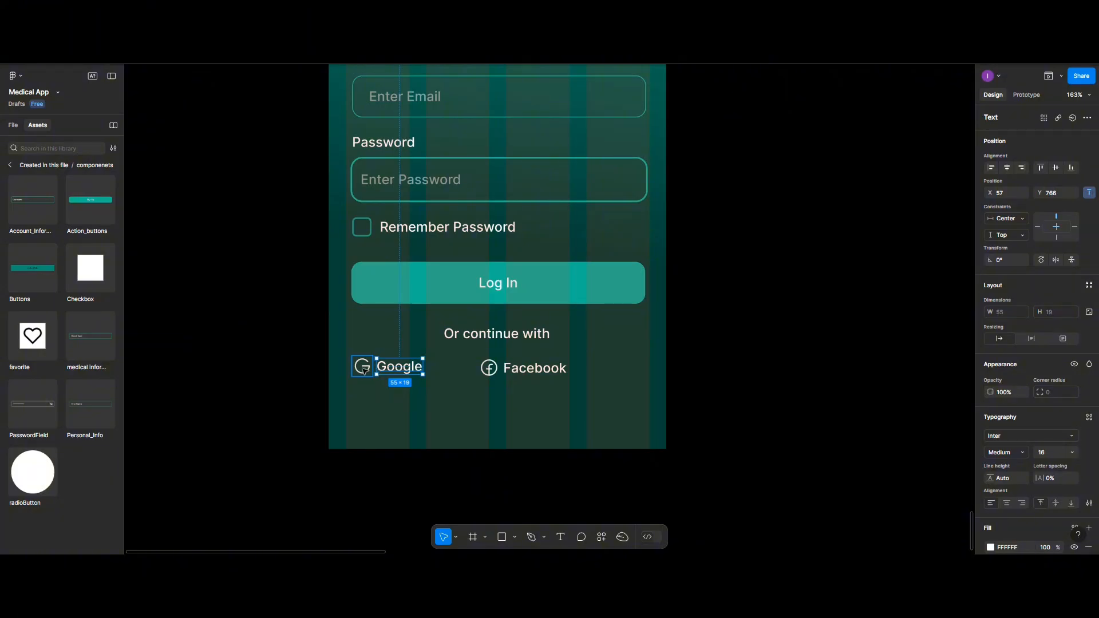
pyautogui.hotkey('ctrl', 'g')
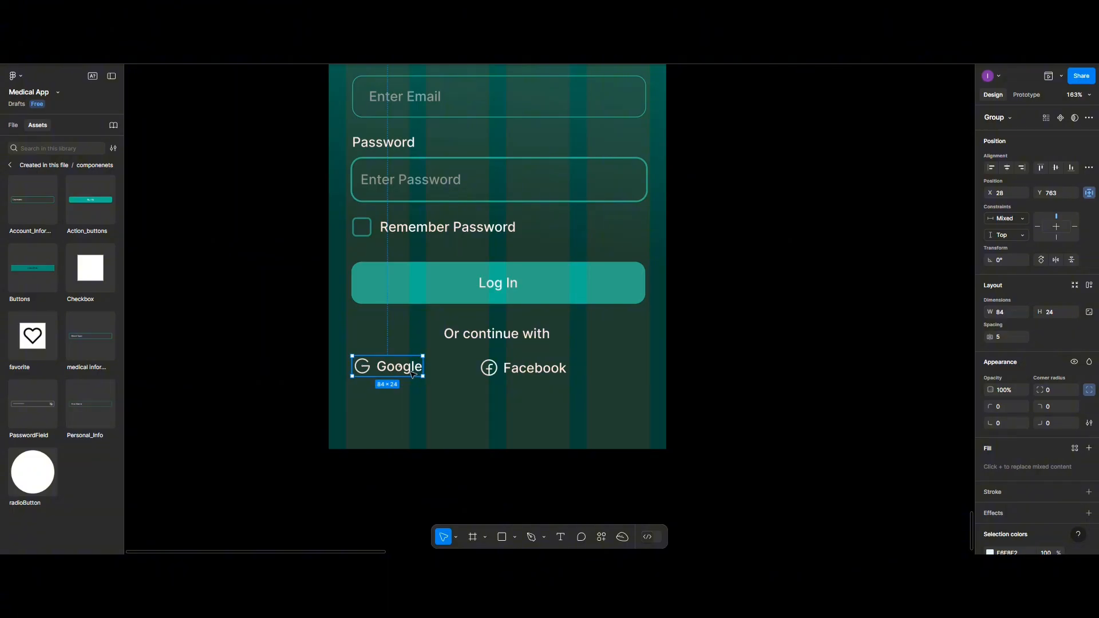
pyautogui.moveTo(417, 371); pyautogui.dragTo(437, 372)
# - Top-align Google and Facebook 40 apart, group them and centre the row horizontally
pyautogui.click(512, 372)
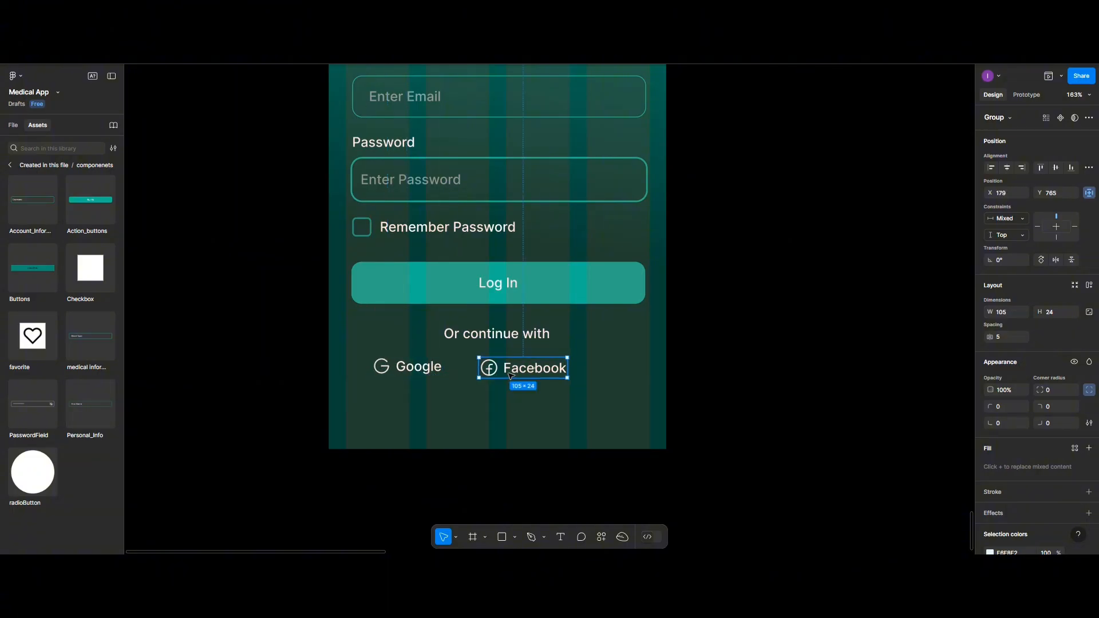
pyautogui.keyDown('shift'); pyautogui.click(415, 367); pyautogui.keyUp('shift')
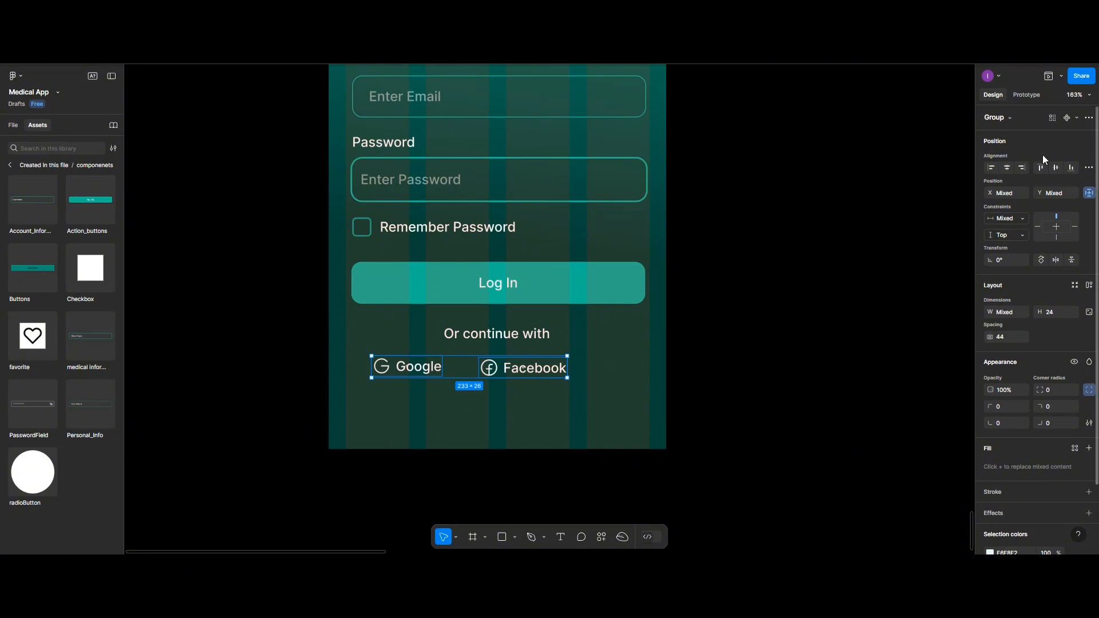
pyautogui.click(1048, 166)
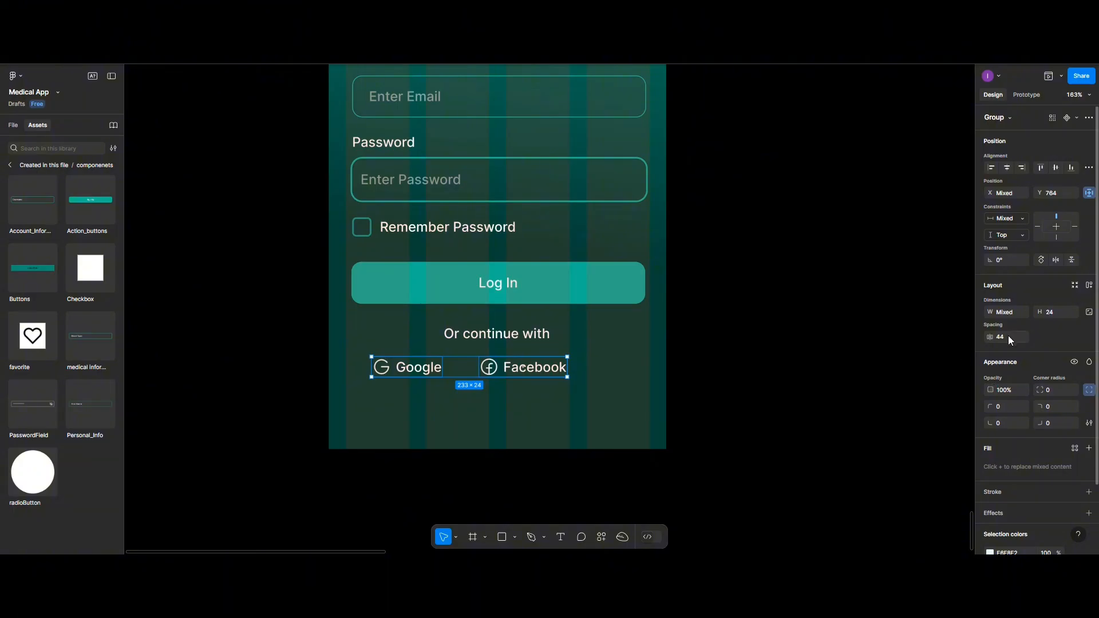
pyautogui.write('0')
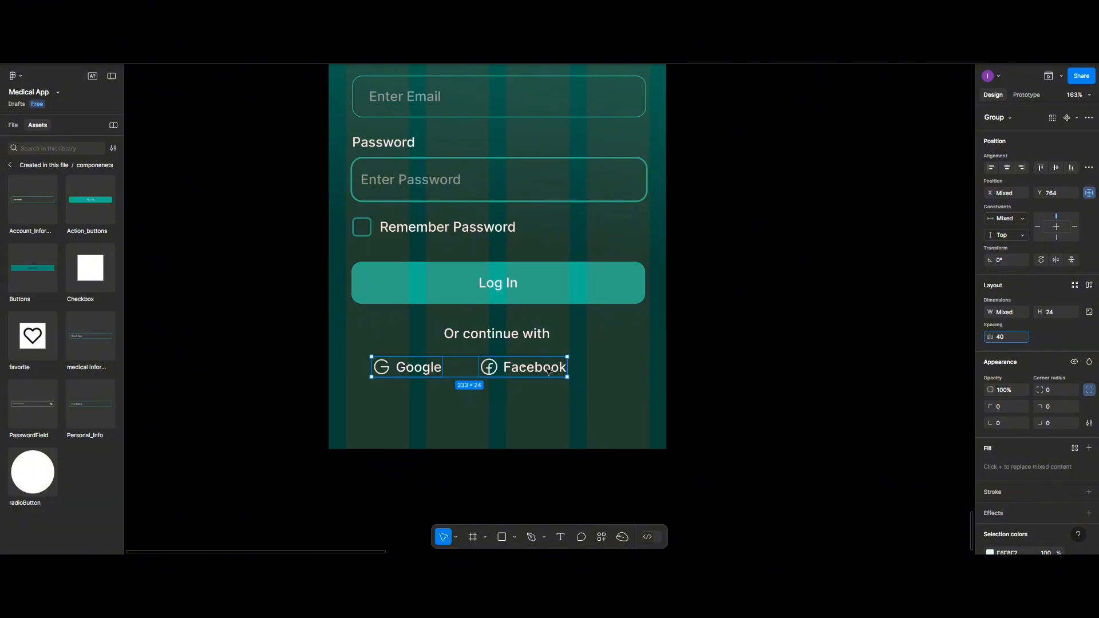
pyautogui.hotkey('ctrl', 'g')
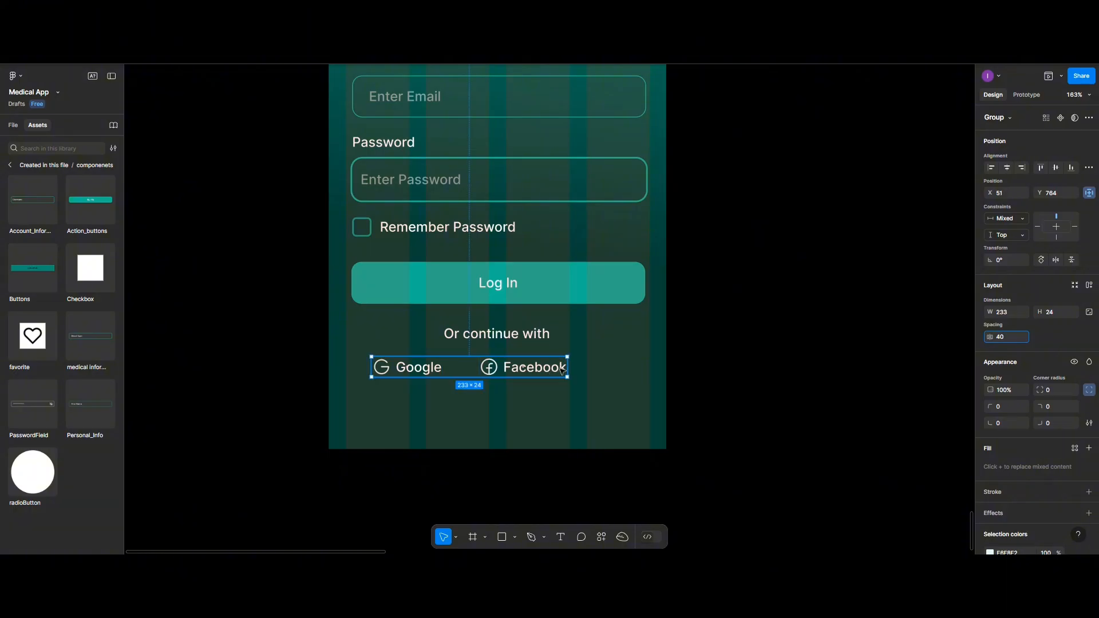
pyautogui.click(1006, 170)
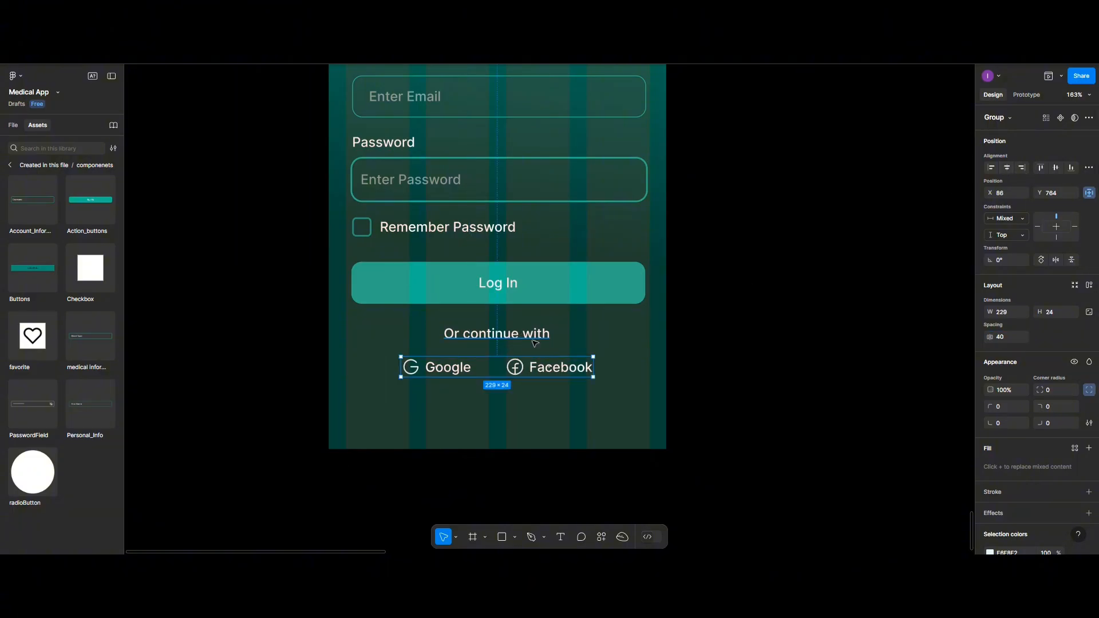
pyautogui.scroll(3, 592, 333)
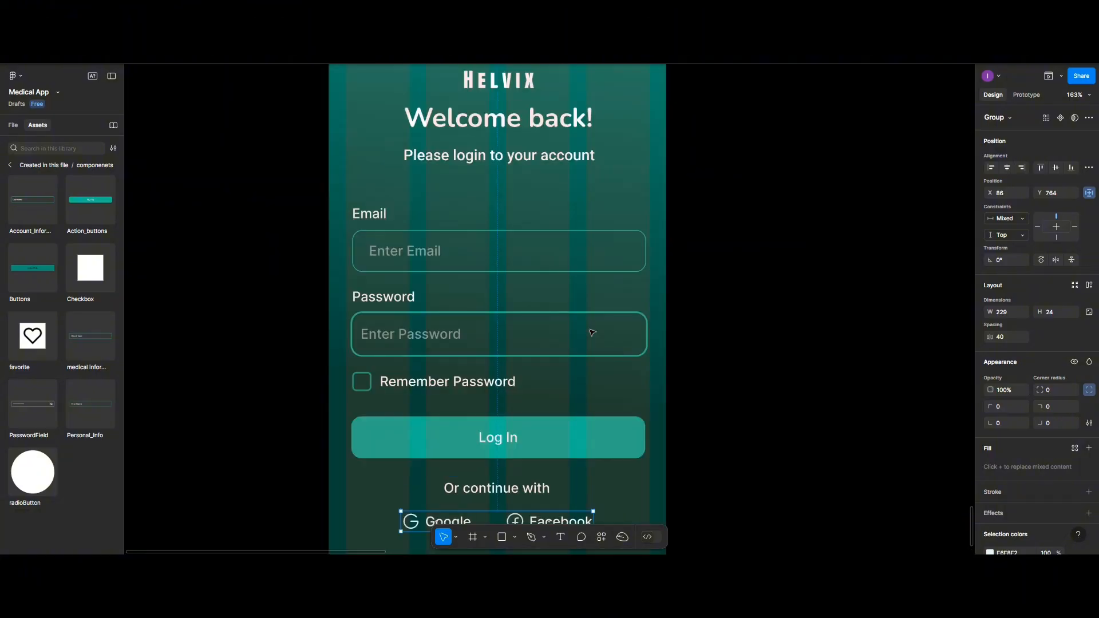
pyautogui.scroll(-4, 589, 332)
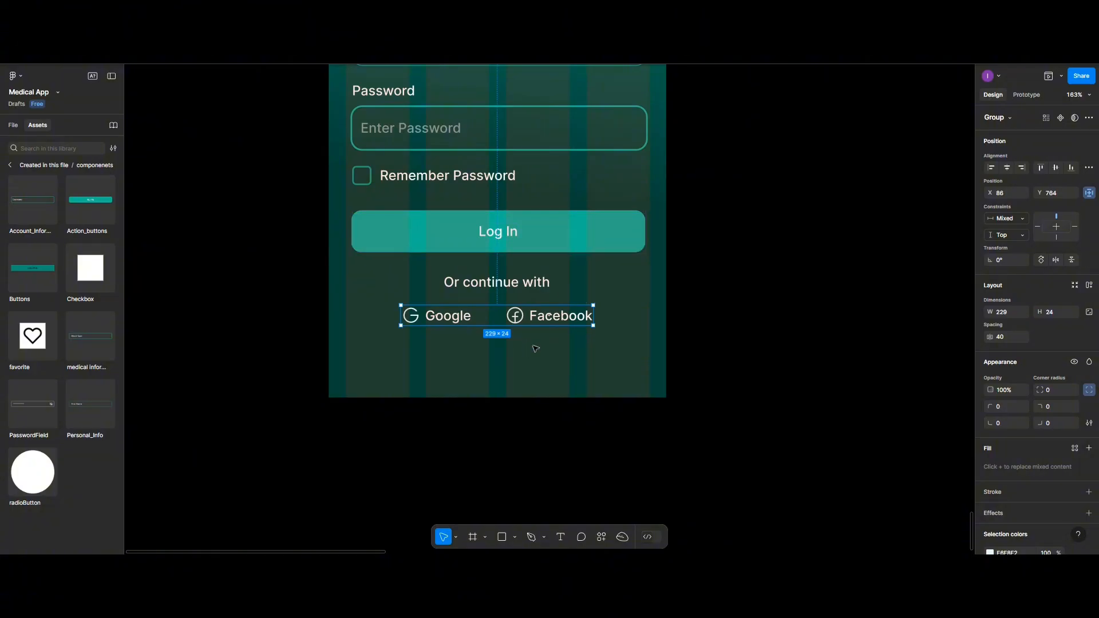
# - Add a 'Not have an account yet?' text line below the social row
pyautogui.click(561, 537)
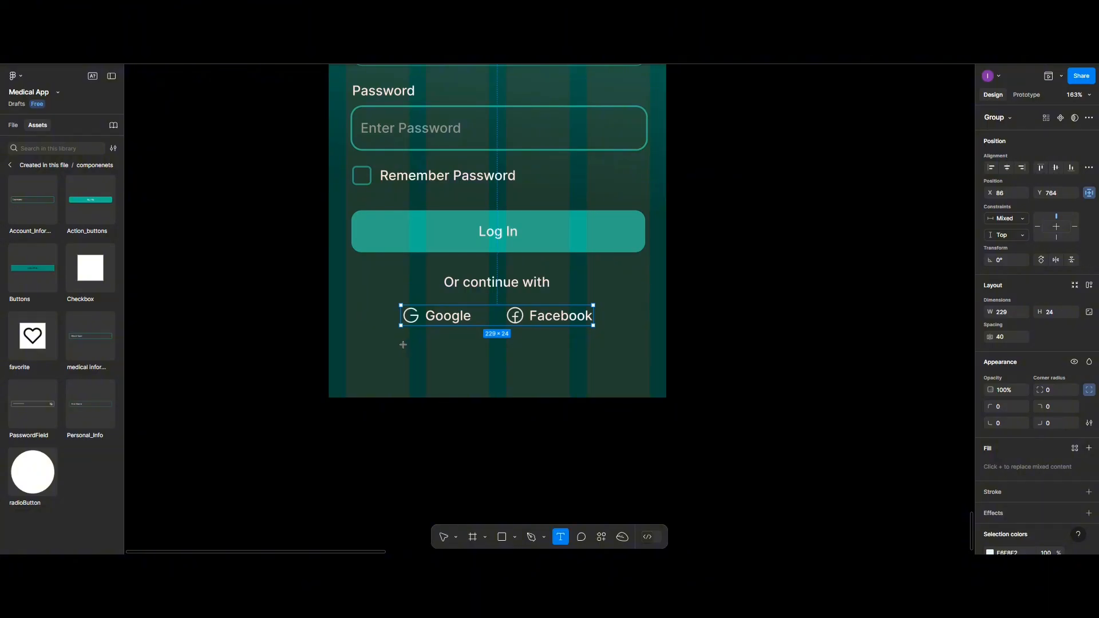
pyautogui.click(401, 360)
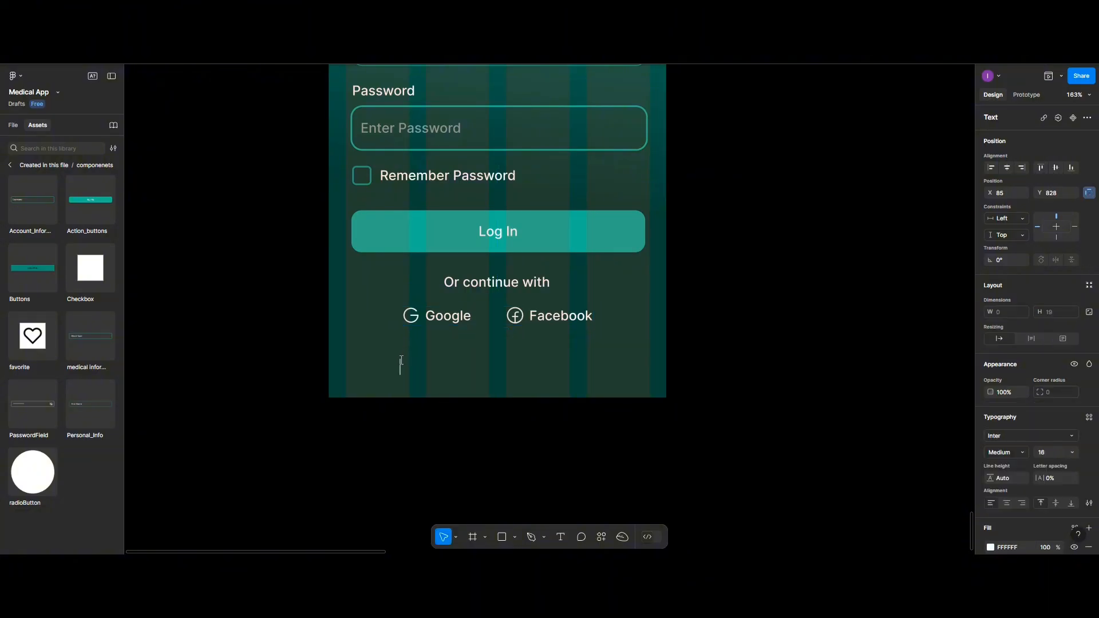
pyautogui.write('not have an a')
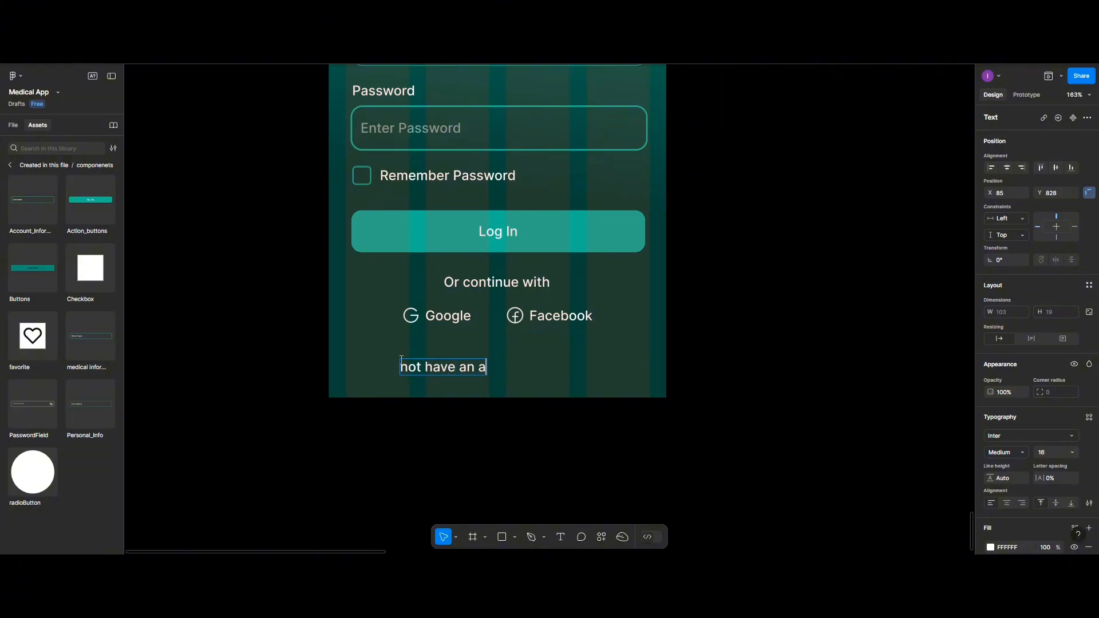
pyautogui.write('ccount yet?')
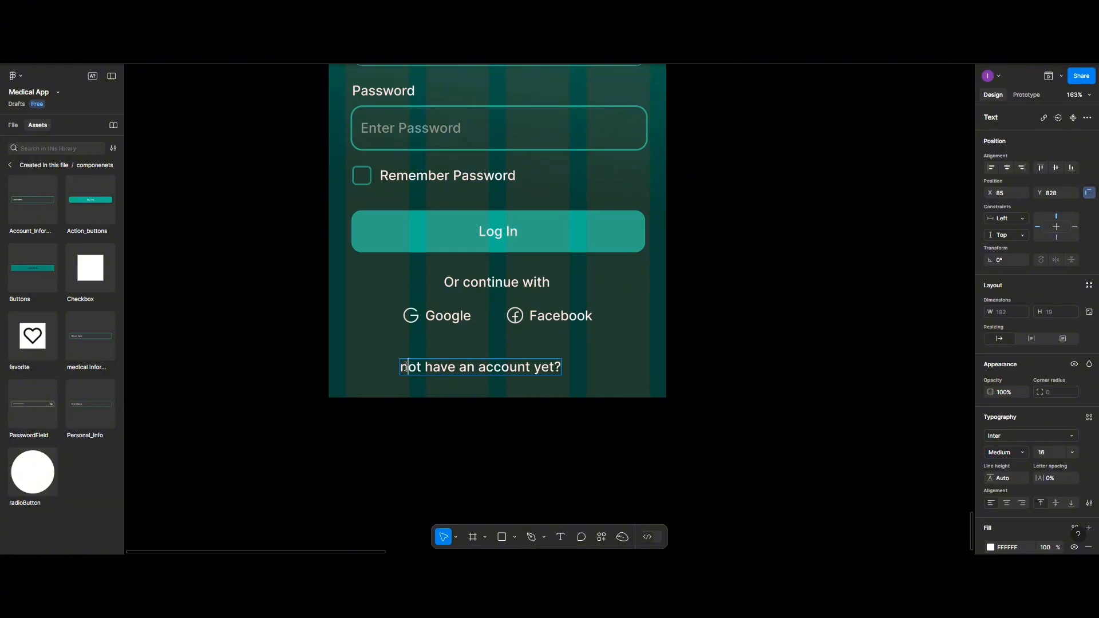
pyautogui.click(404, 367)
pyautogui.press('BackSpace')
pyautogui.write('N')
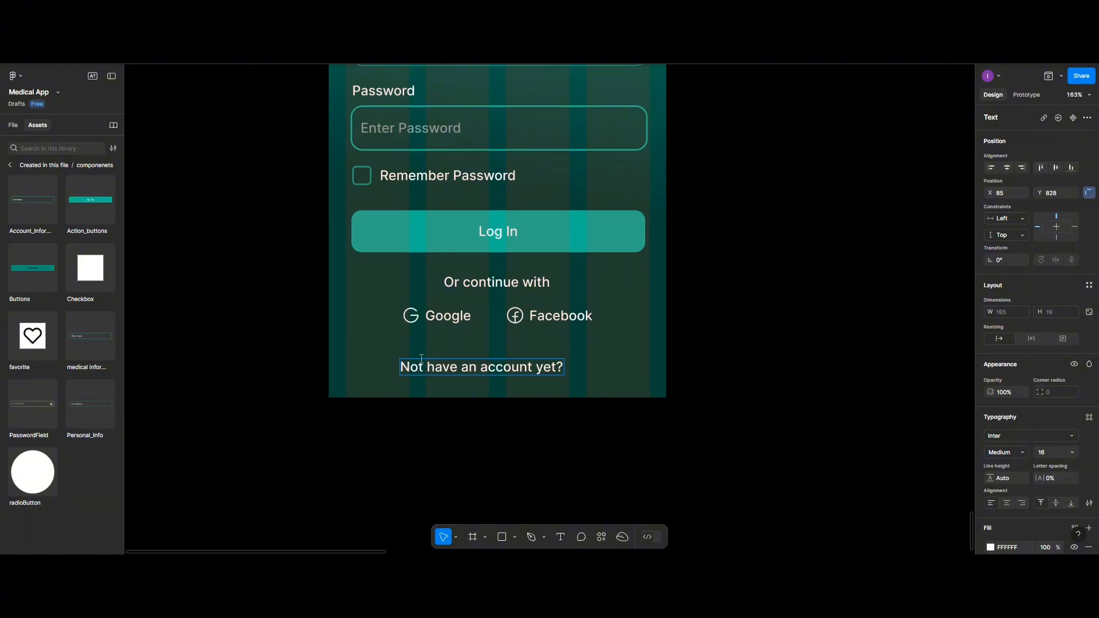
pyautogui.press('Escape')
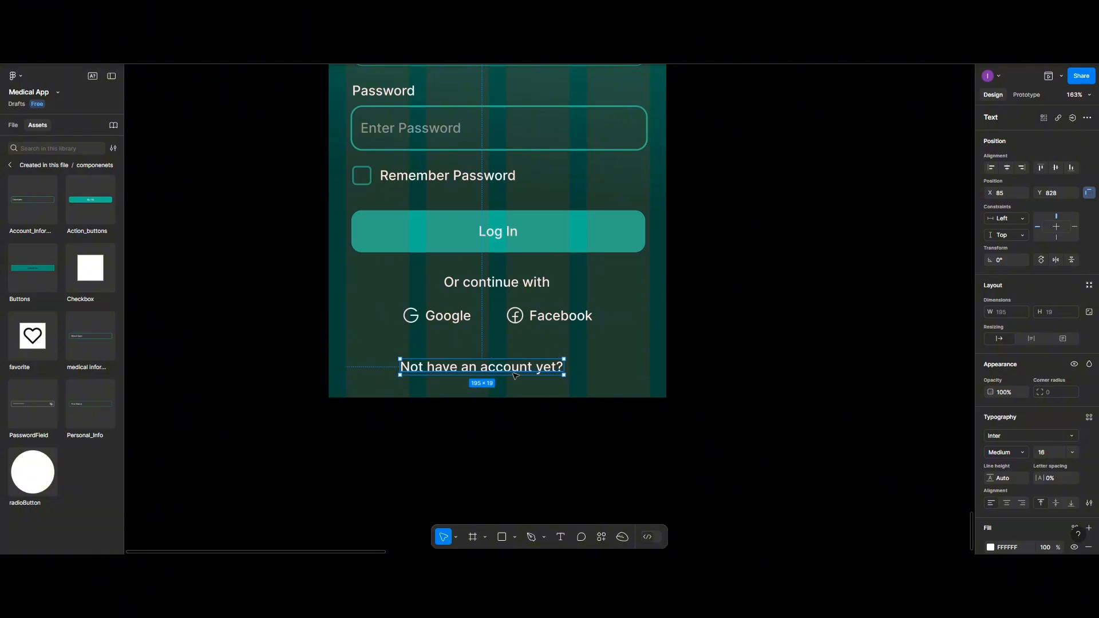
# - Append 'Sign Up' to the line and highlight those words
pyautogui.doubleClick(561, 368)
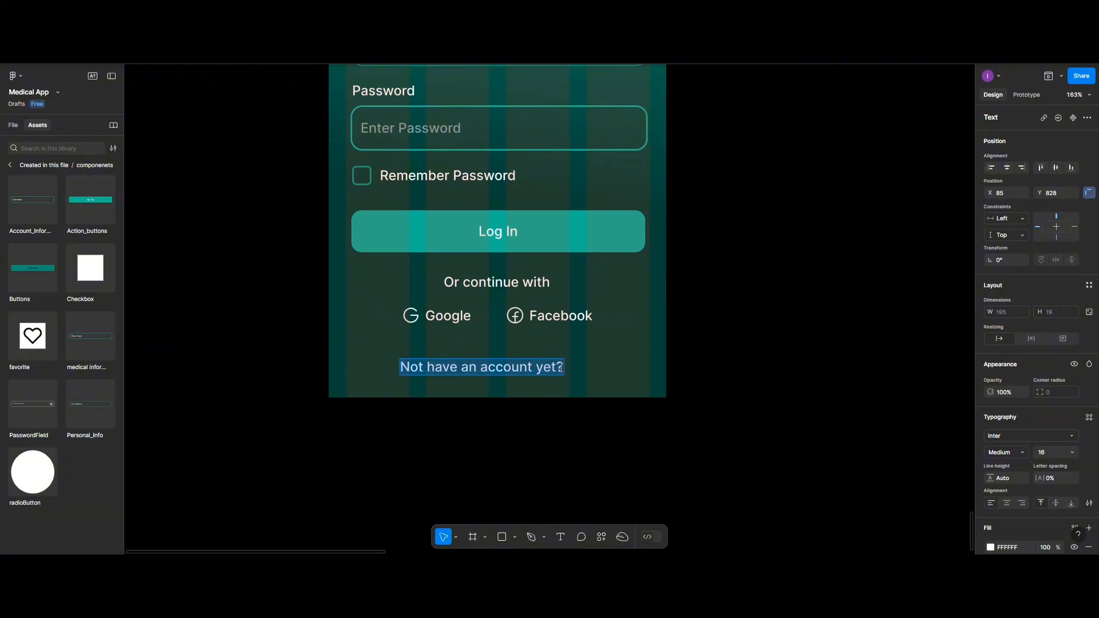
pyautogui.click(561, 368)
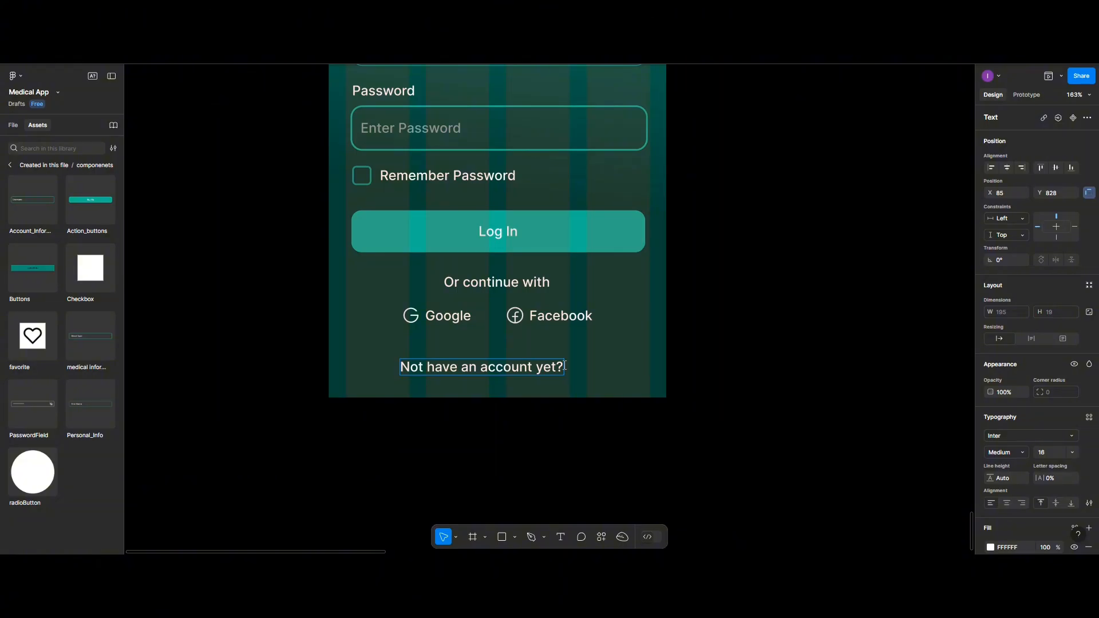
pyautogui.write('Sign Up')
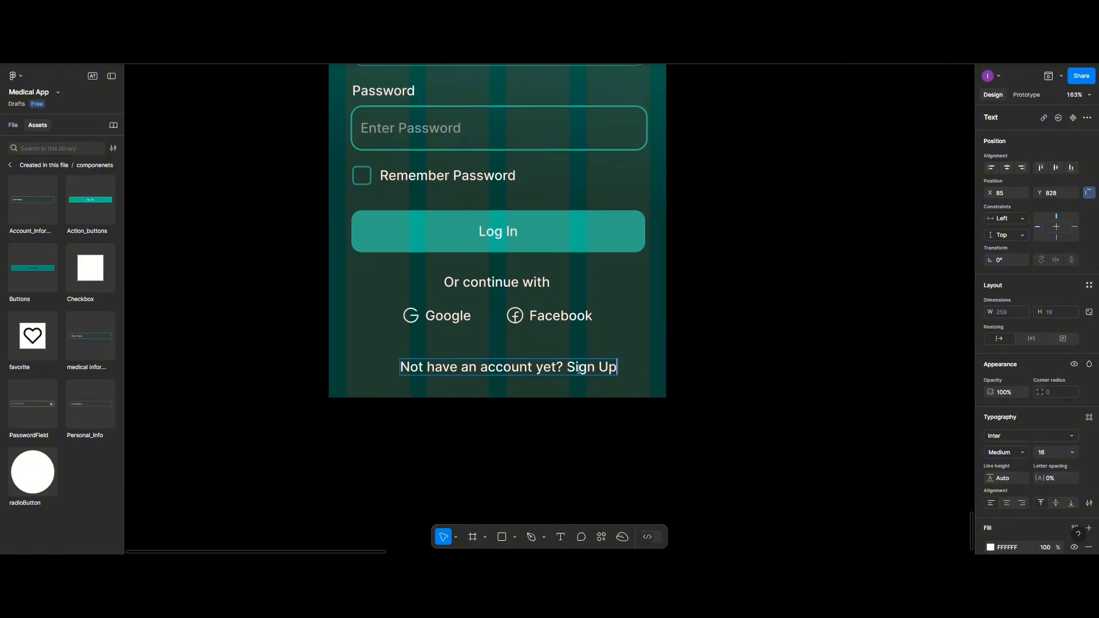
pyautogui.moveTo(567, 368); pyautogui.dragTo(614, 369)
# - Colour the highlighted 'Sign Up' words teal 20C997
pyautogui.scroll(-3, 1019, 486)
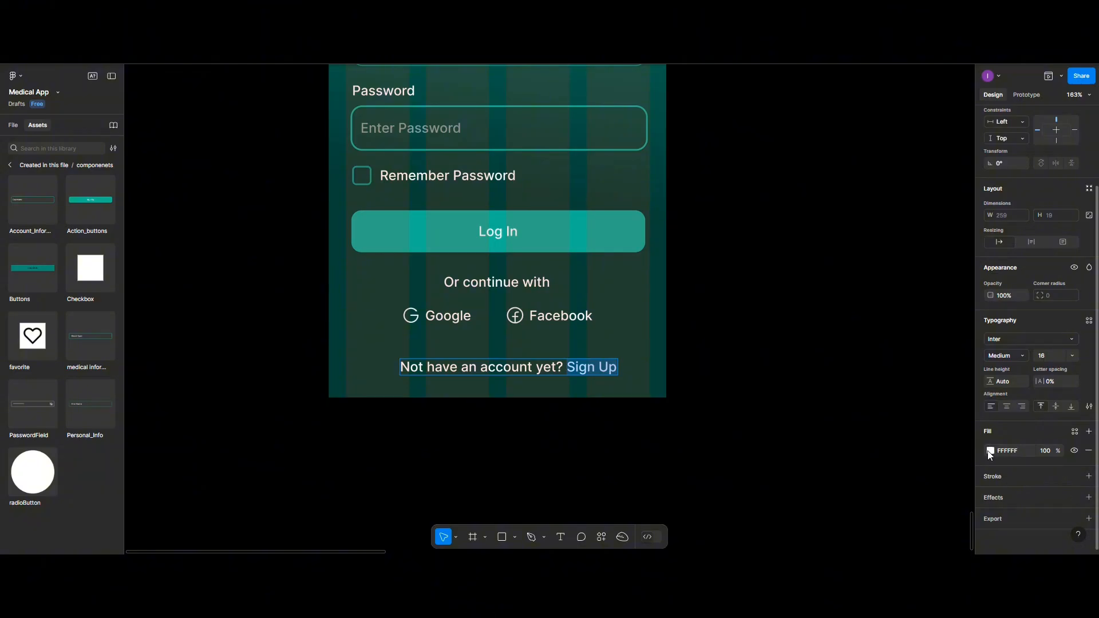
pyautogui.click(990, 452)
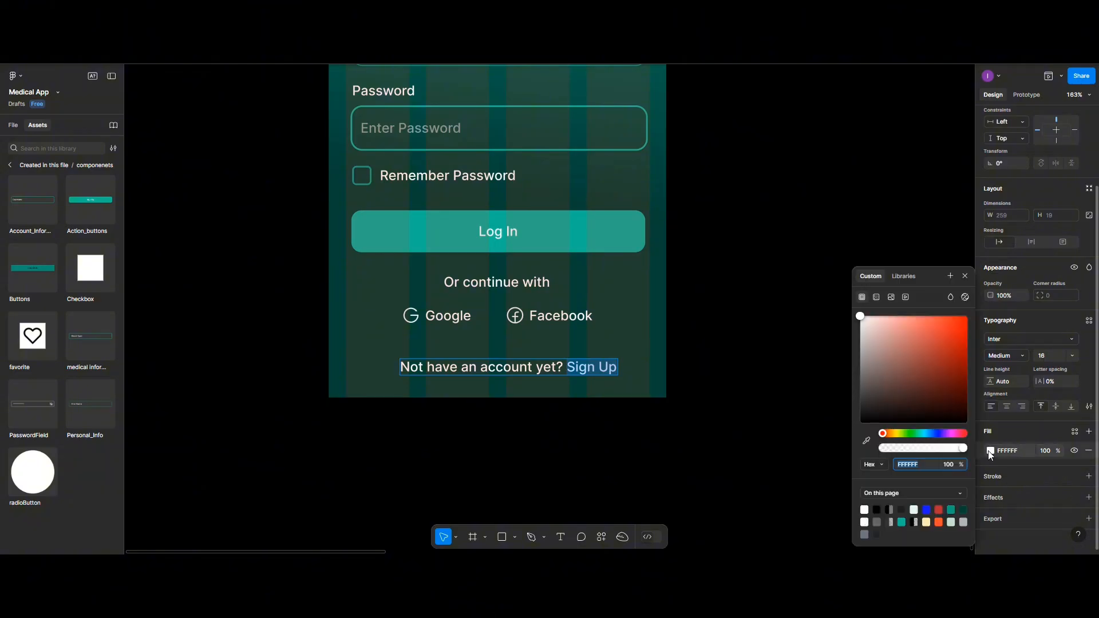
pyautogui.click(952, 509)
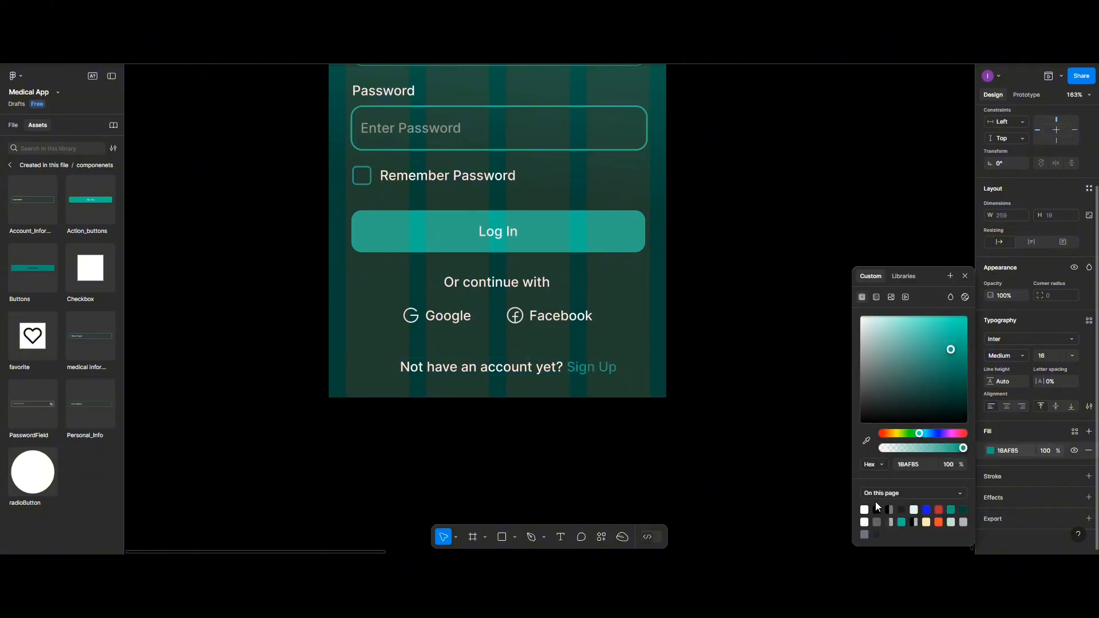
pyautogui.click(902, 521)
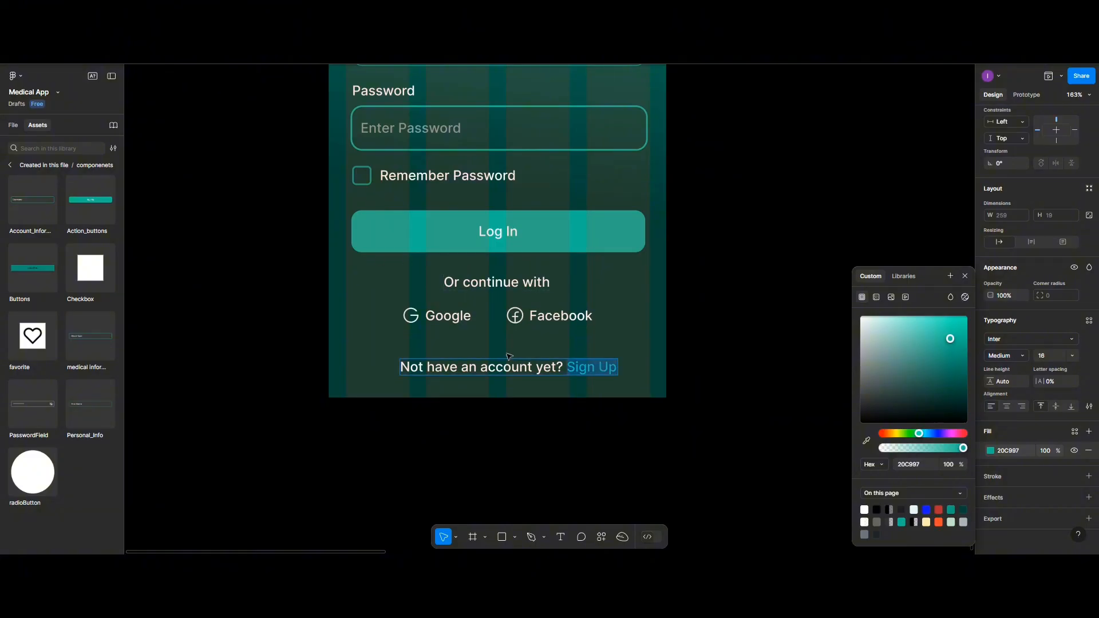
pyautogui.scroll(5, 570, 308)
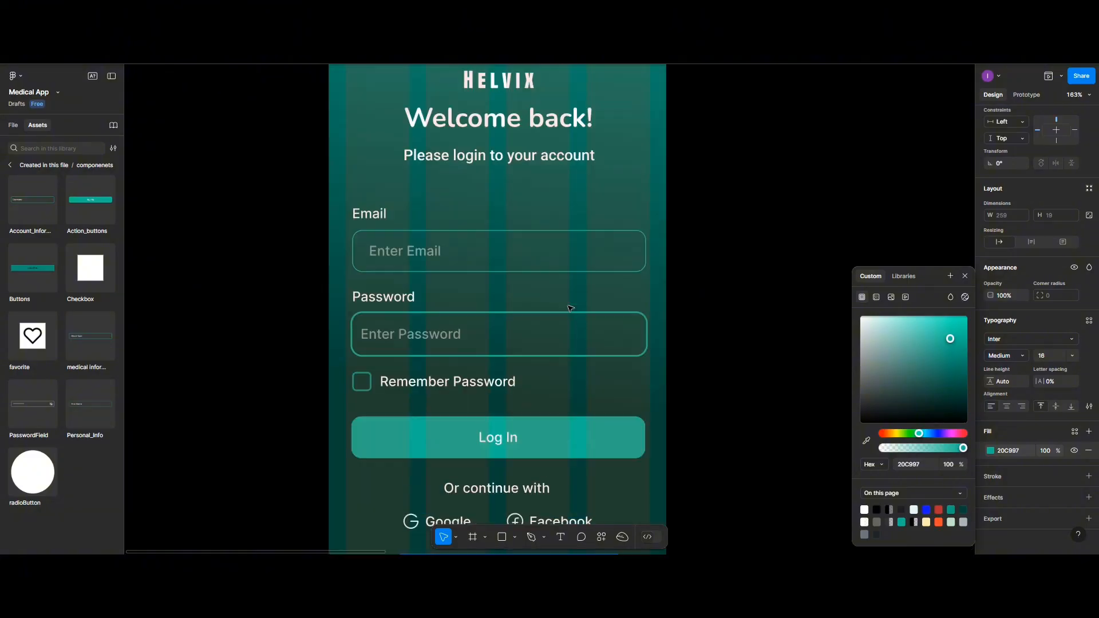
# - Select the logo-and-welcome header group and begin renaming layer Group 6905 in the layers list
pyautogui.scroll(-5, 570, 309)
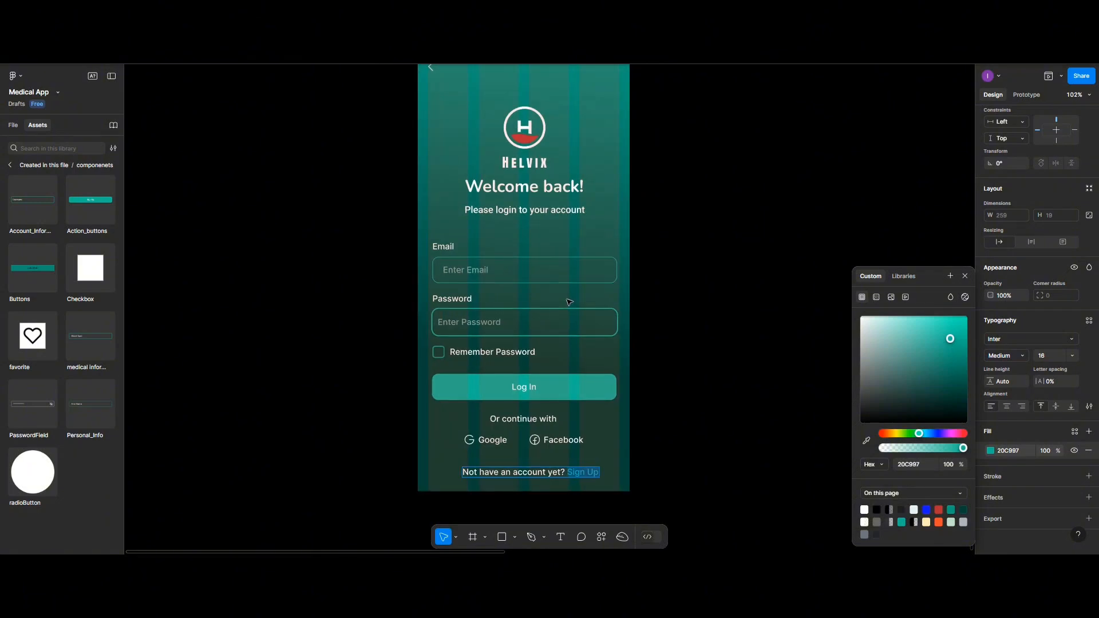
pyautogui.scroll(2, 567, 298)
pyautogui.scroll(-2, 569, 296)
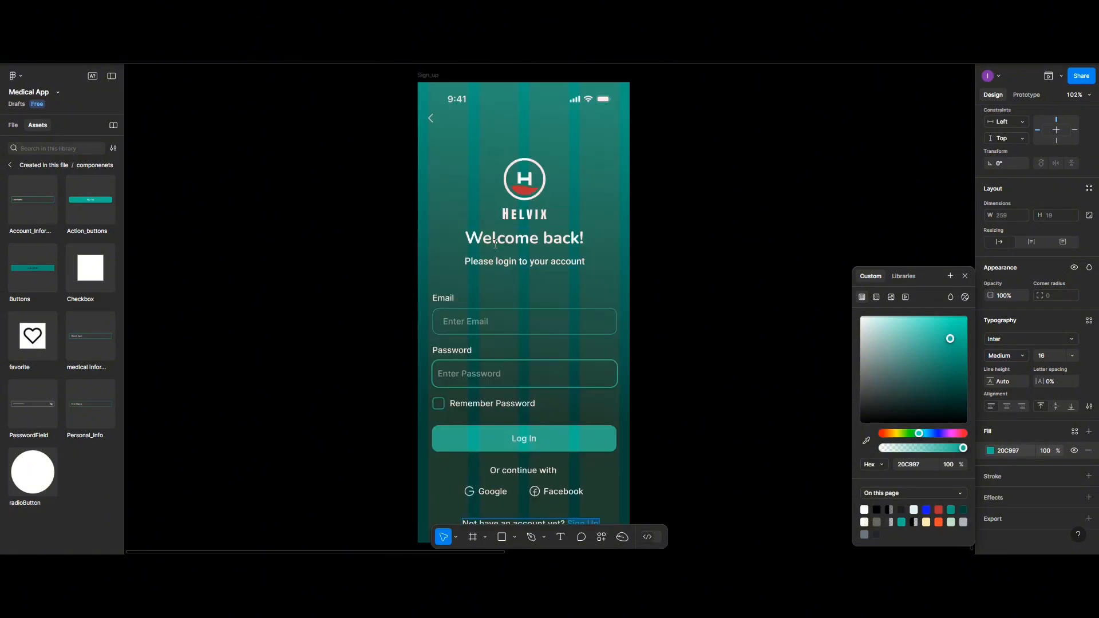
pyautogui.scroll(-4, 495, 243)
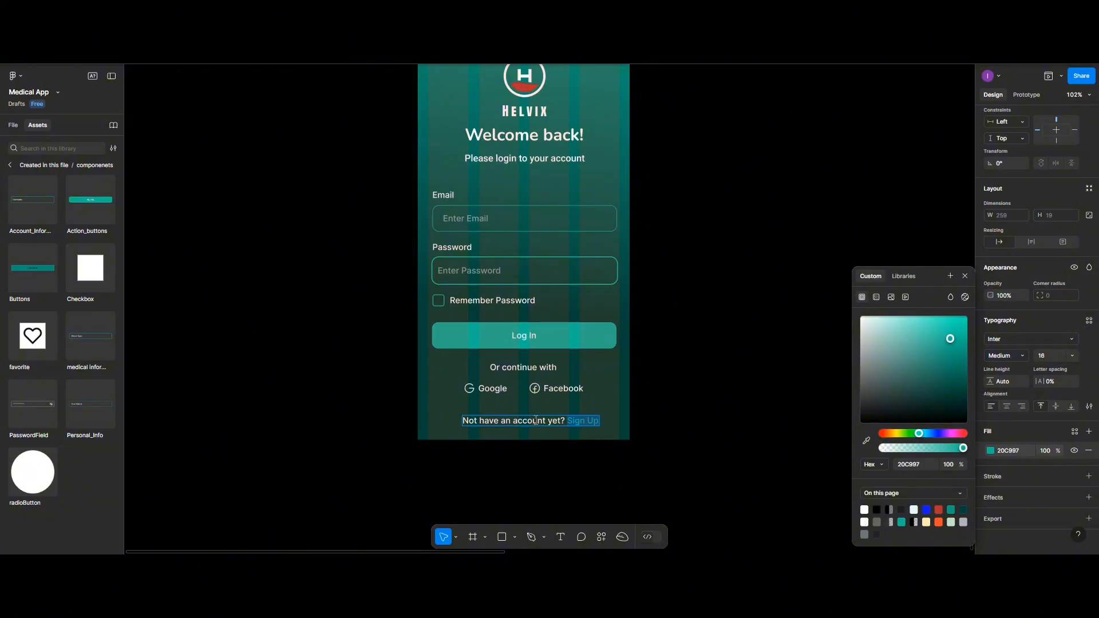
pyautogui.scroll(4, 538, 413)
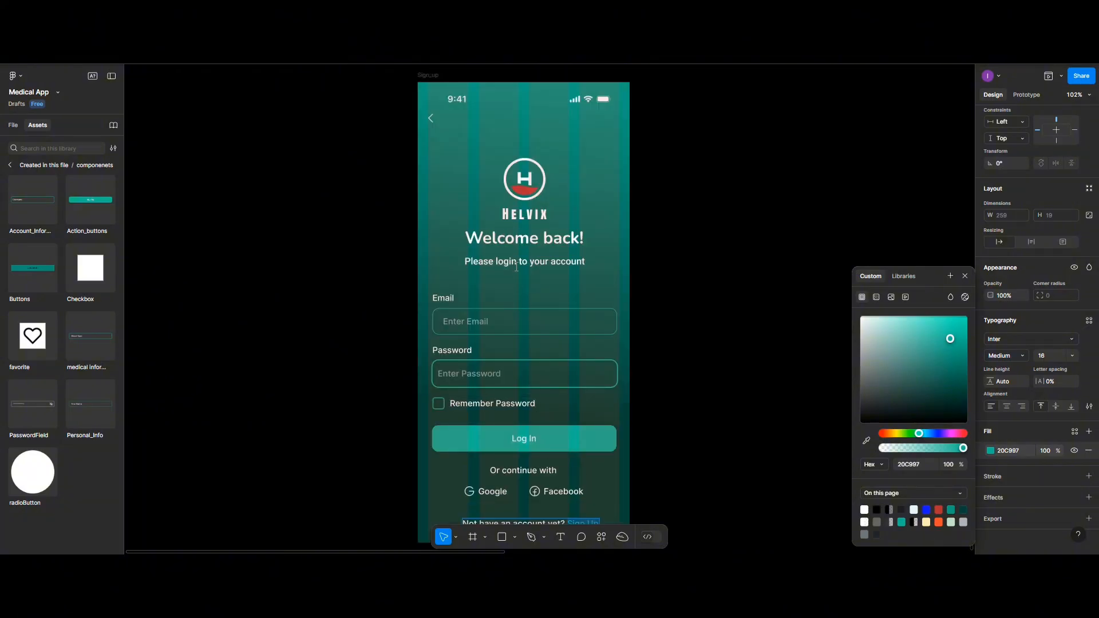
pyautogui.press('Escape')
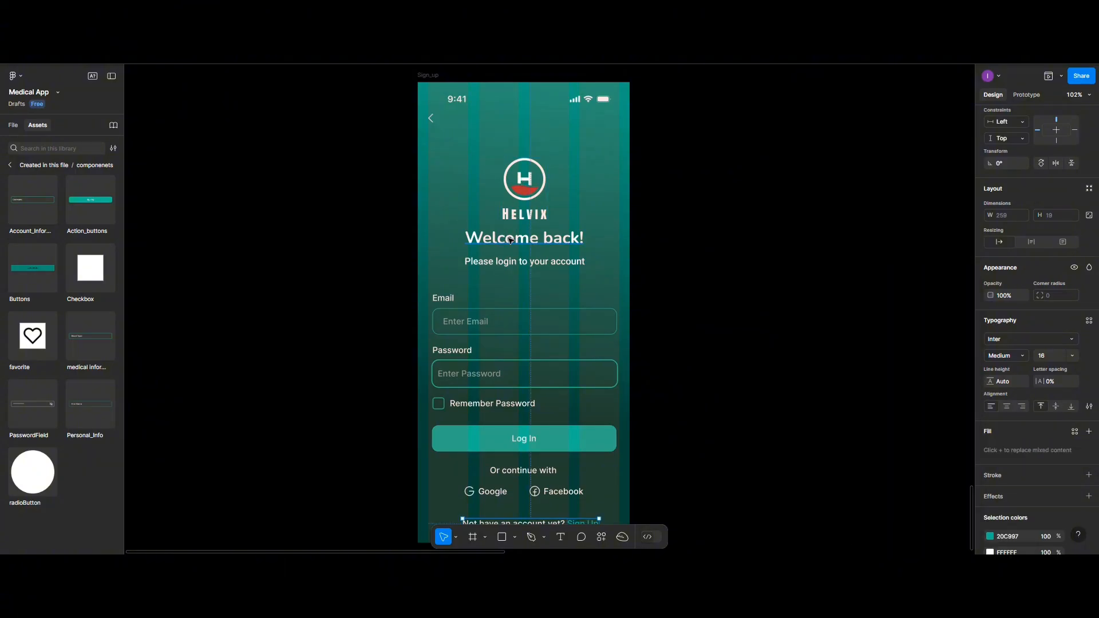
pyautogui.press('Escape')
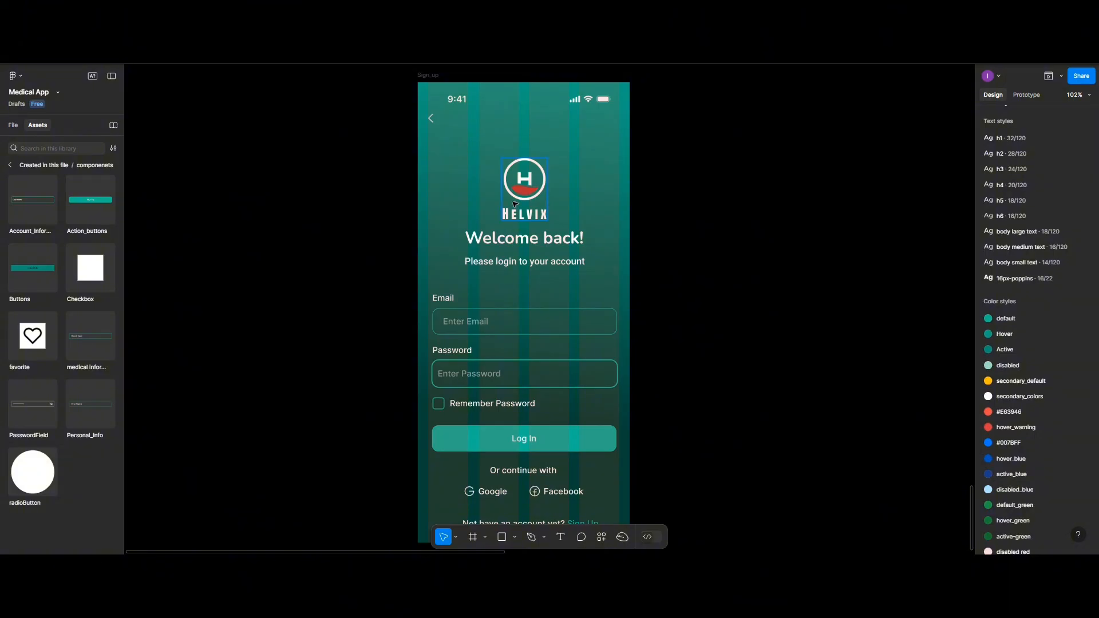
pyautogui.click(510, 239)
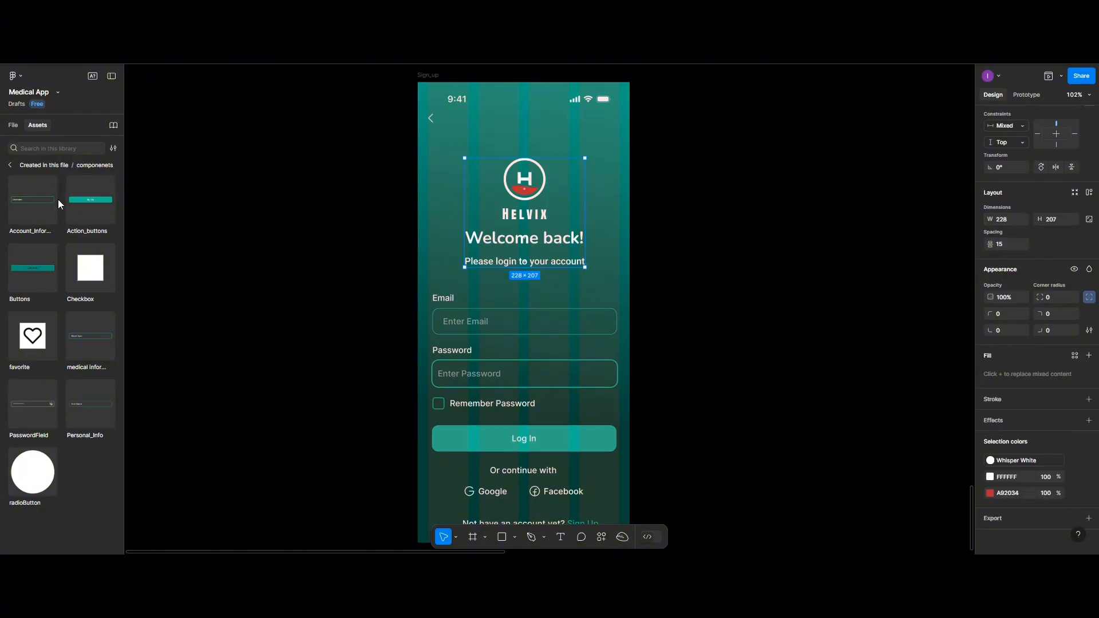
pyautogui.click(12, 125)
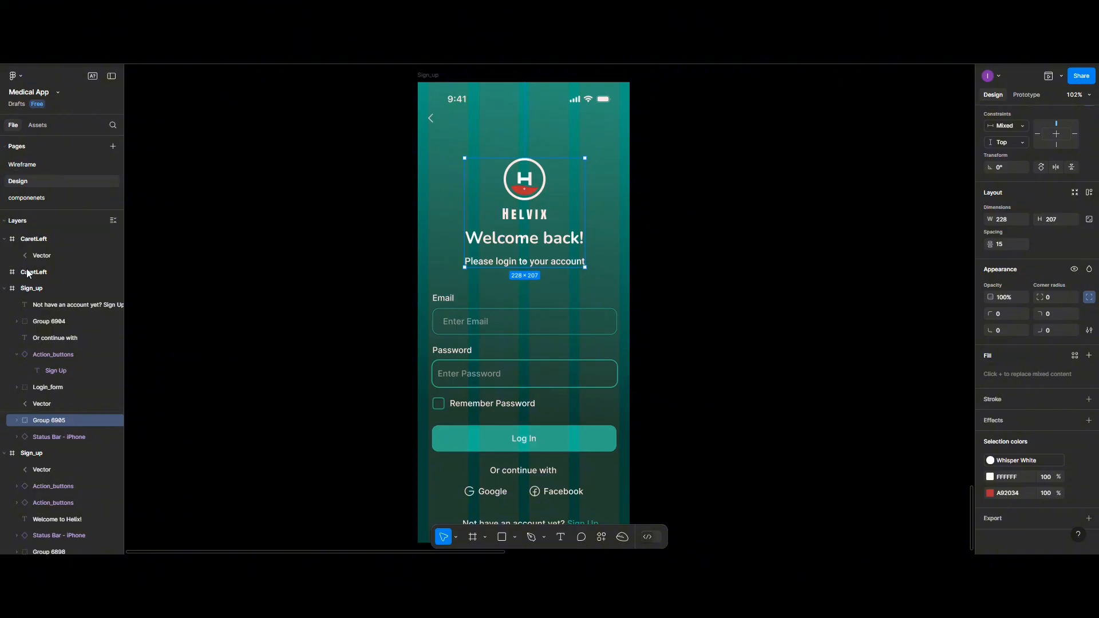
pyautogui.doubleClick(70, 421)
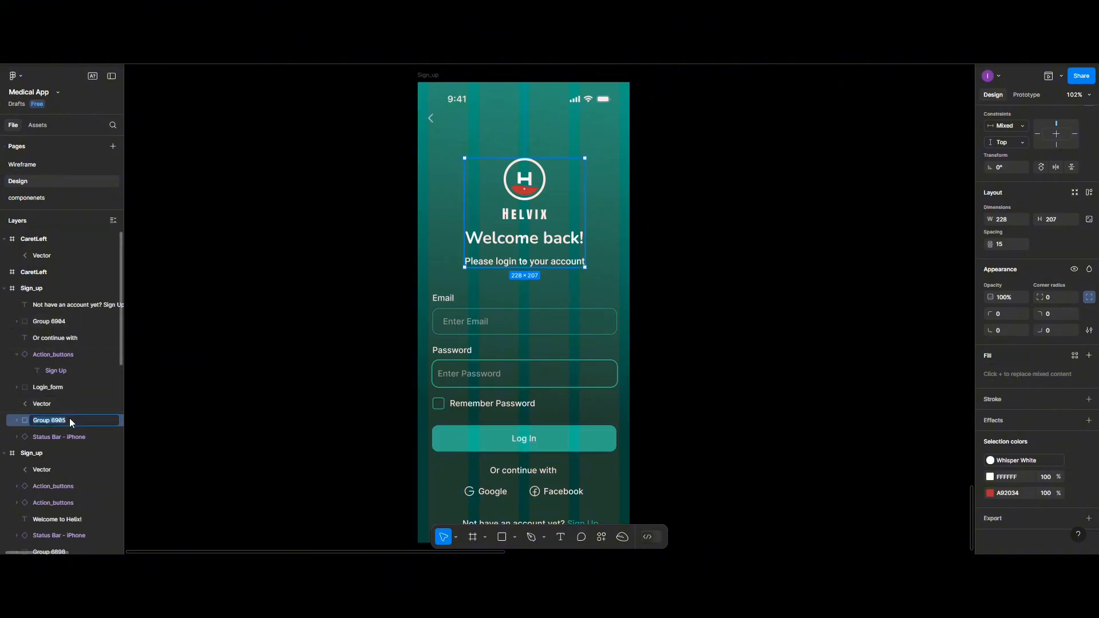
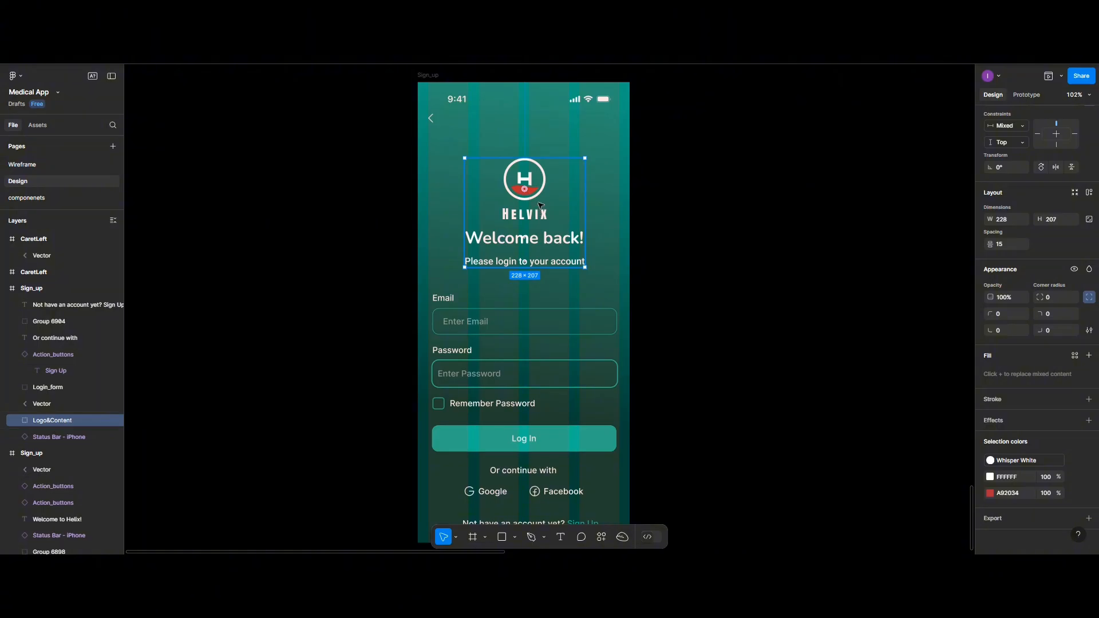
# - Move the logo-and-welcome block up and set its spacing to the login form to 40
pyautogui.moveTo(539, 205); pyautogui.dragTo(540, 198)
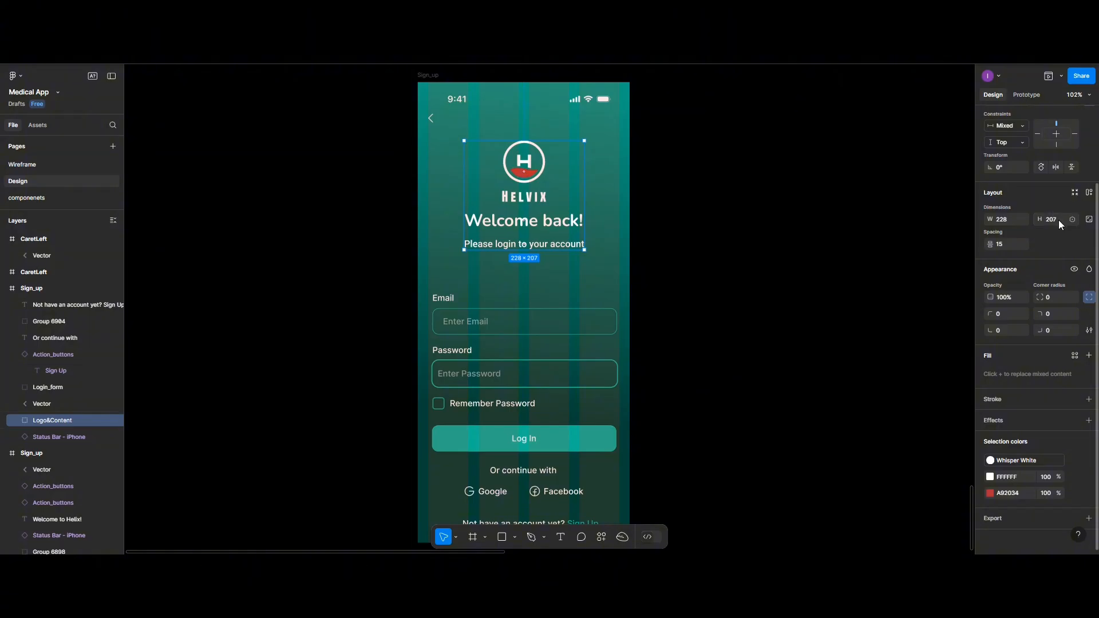
pyautogui.keyDown('shift'); pyautogui.click(487, 334); pyautogui.keyUp('shift')
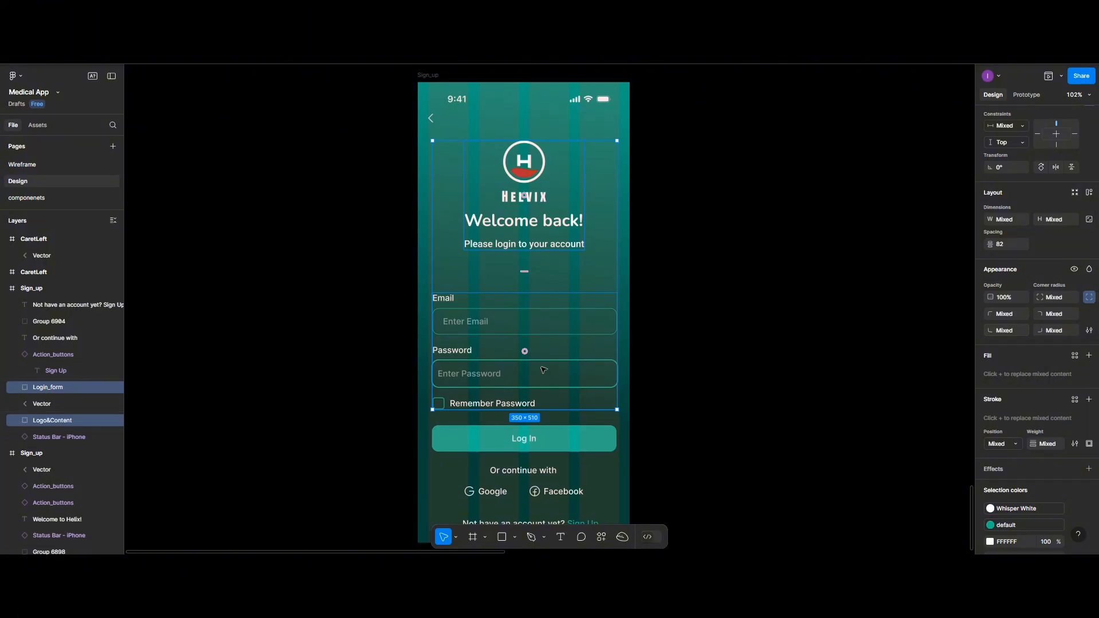
pyautogui.click(910, 281)
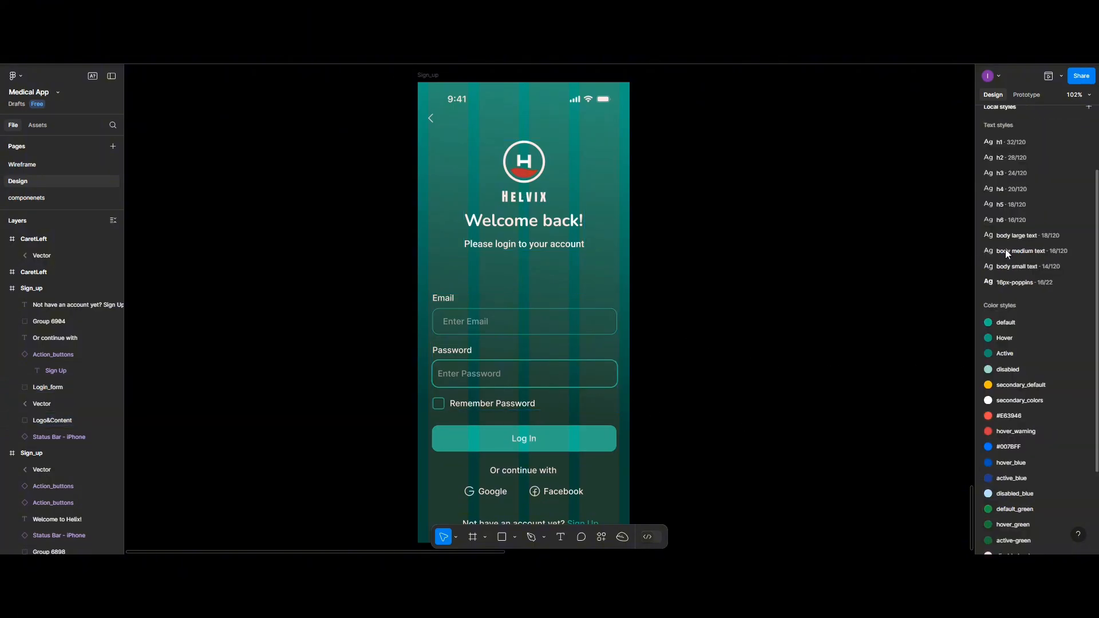
pyautogui.doubleClick(506, 230)
pyautogui.keyDown('shift'); pyautogui.click(498, 337); pyautogui.keyUp('shift')
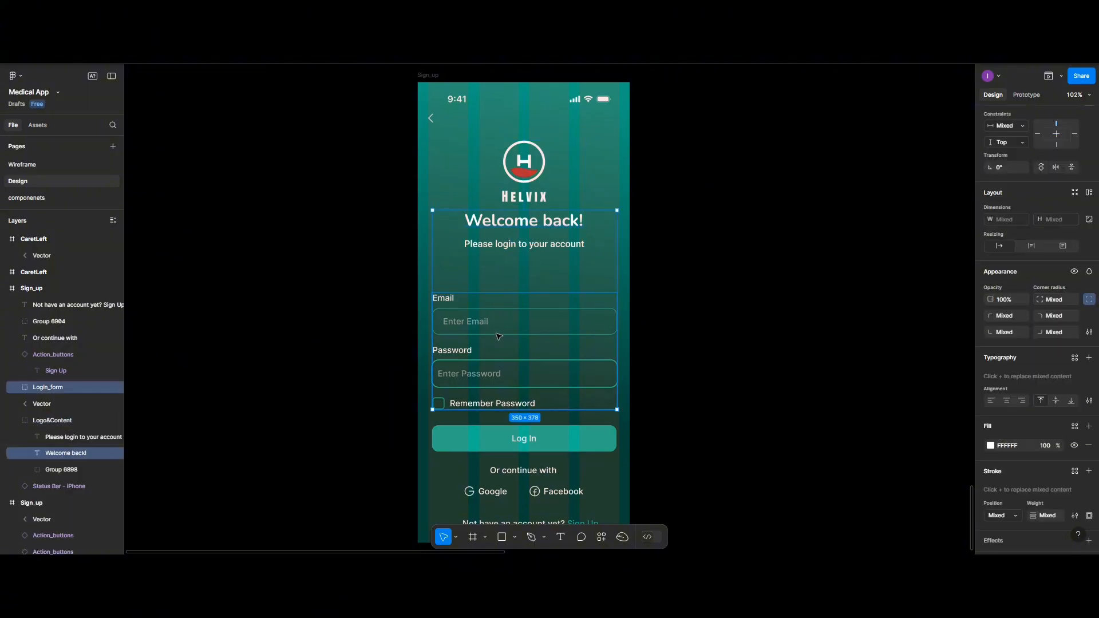
pyautogui.click(524, 162)
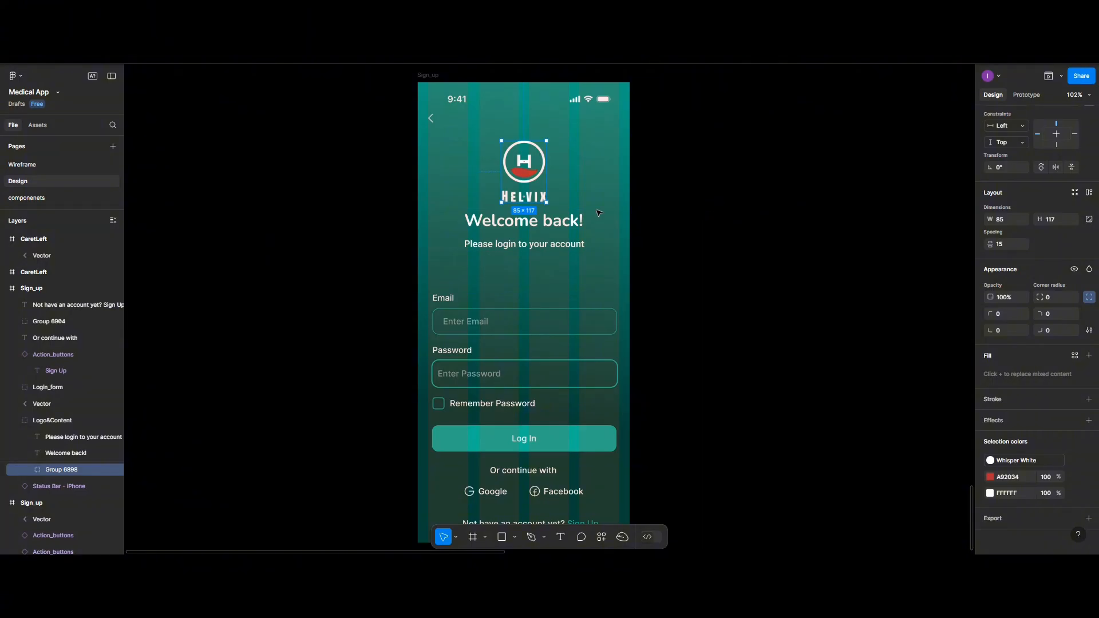
pyautogui.press('Escape')
pyautogui.click(544, 226)
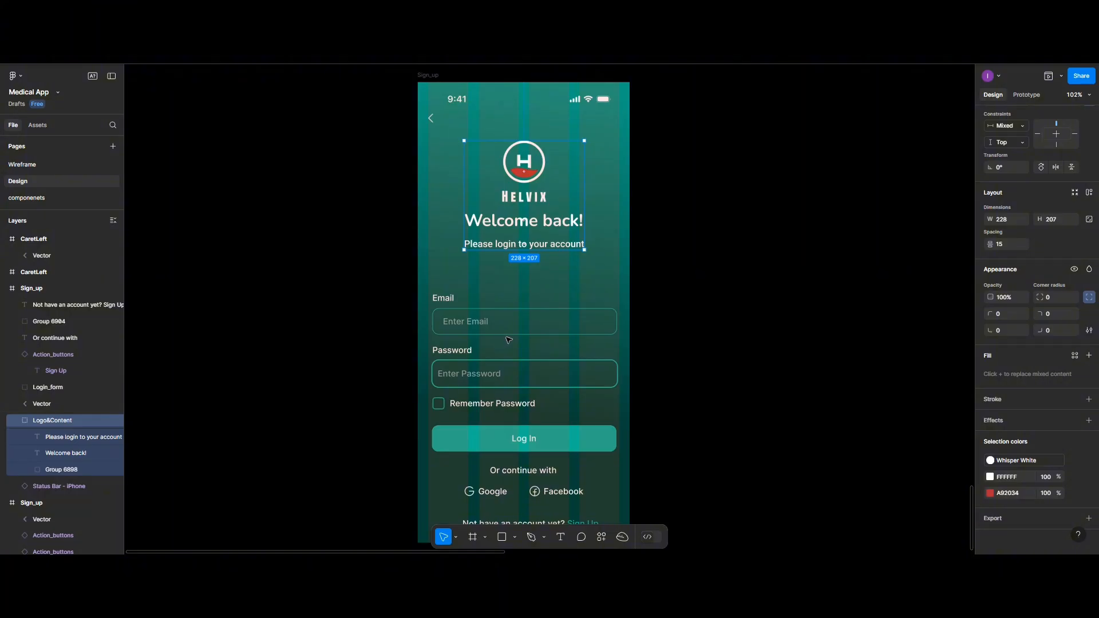
pyautogui.click(765, 306)
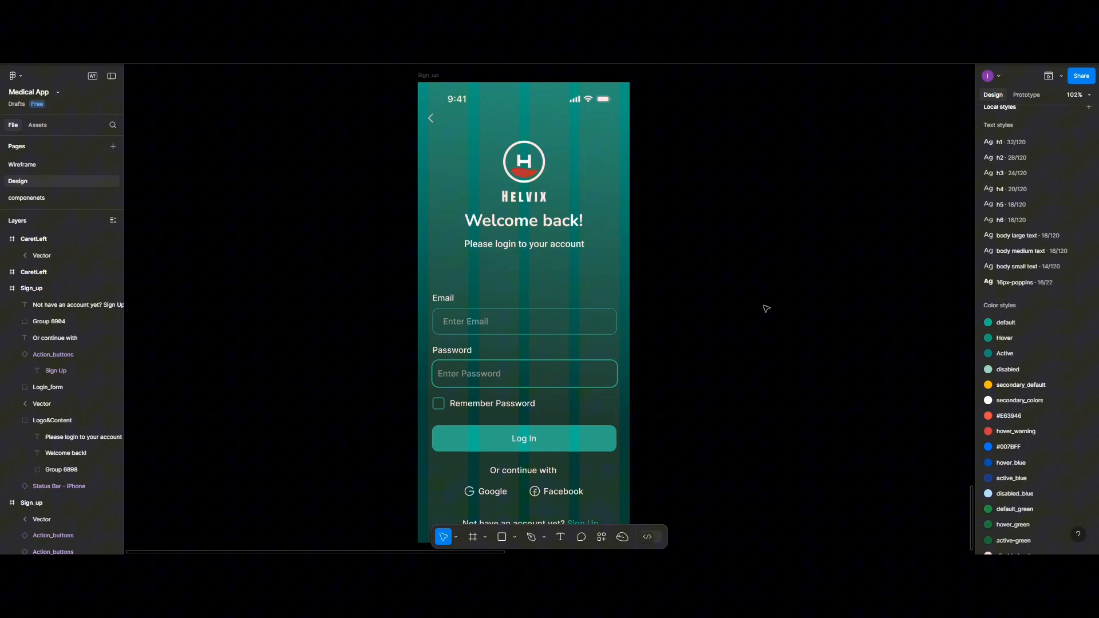
pyautogui.click(562, 227)
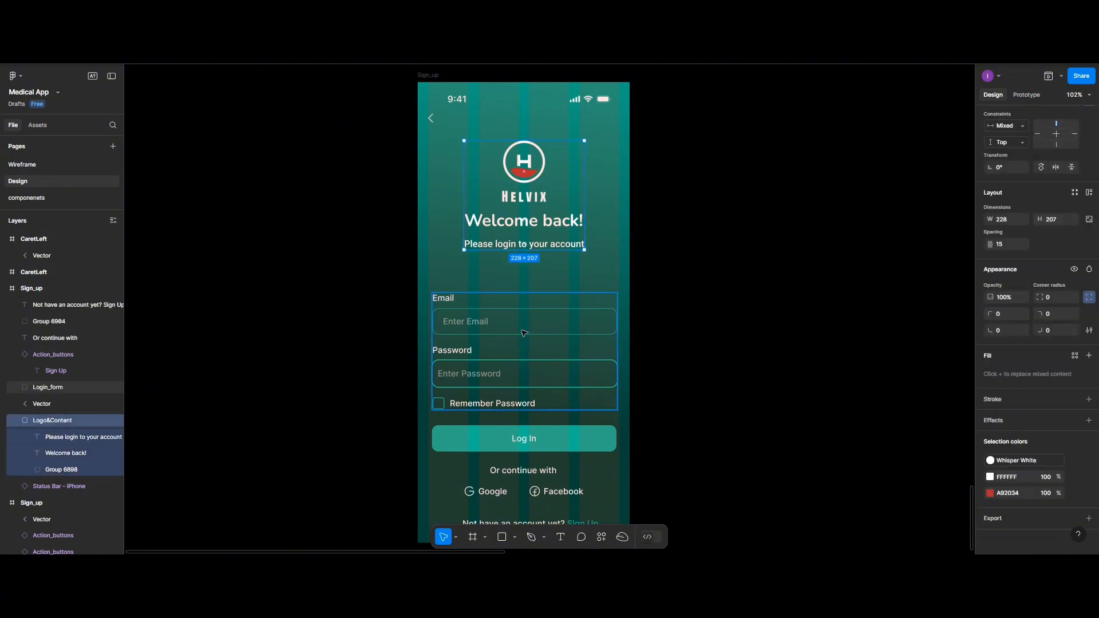
pyautogui.keyDown('shift'); pyautogui.click(524, 332); pyautogui.keyUp('shift')
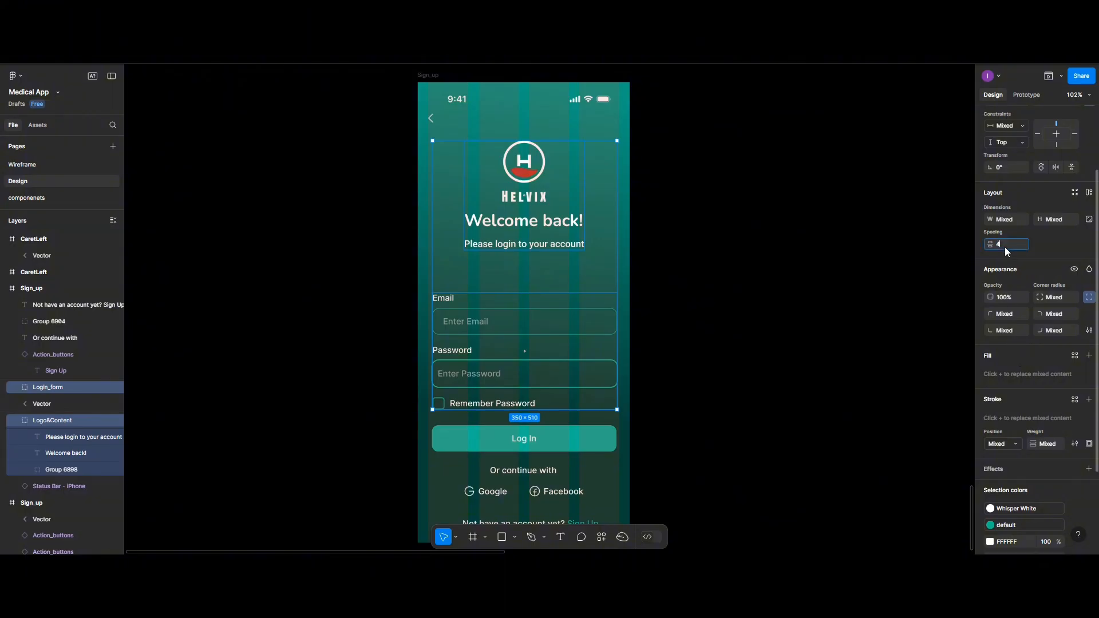
pyautogui.press('Return')
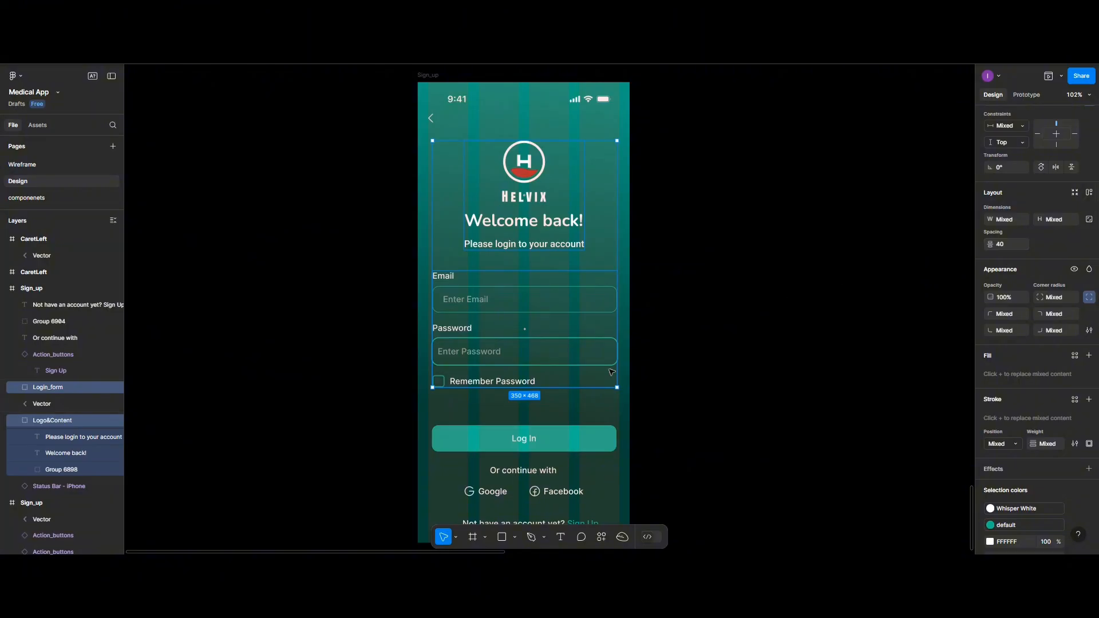
# - Reposition the login form and widen the header-to-form spacing to 60
pyautogui.click(695, 343)
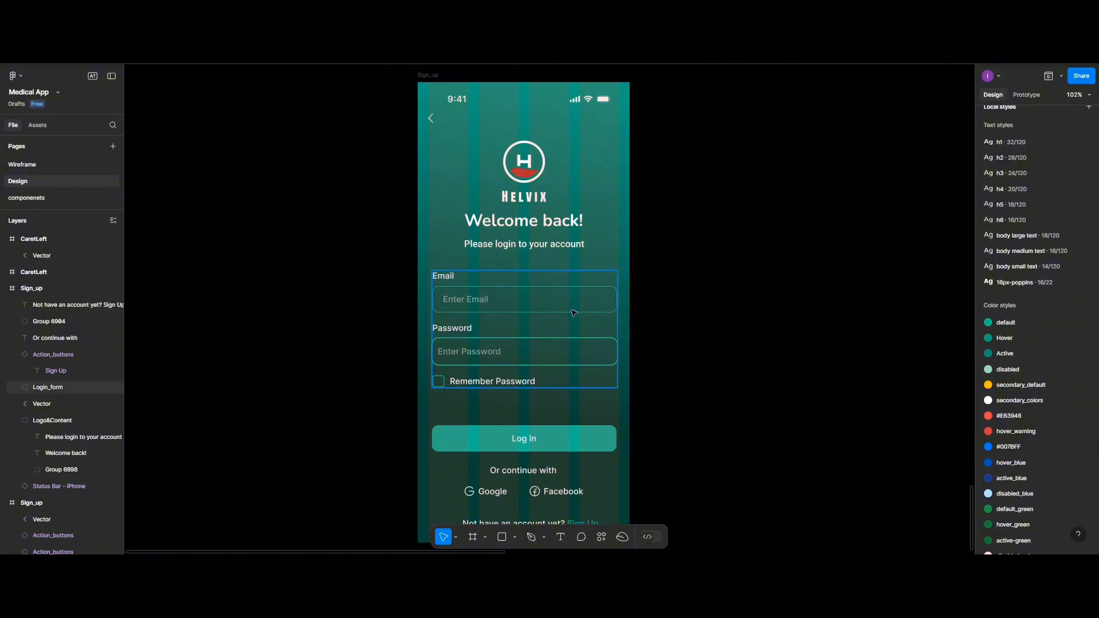
pyautogui.click(575, 334)
pyautogui.moveTo(574, 335); pyautogui.dragTo(577, 326)
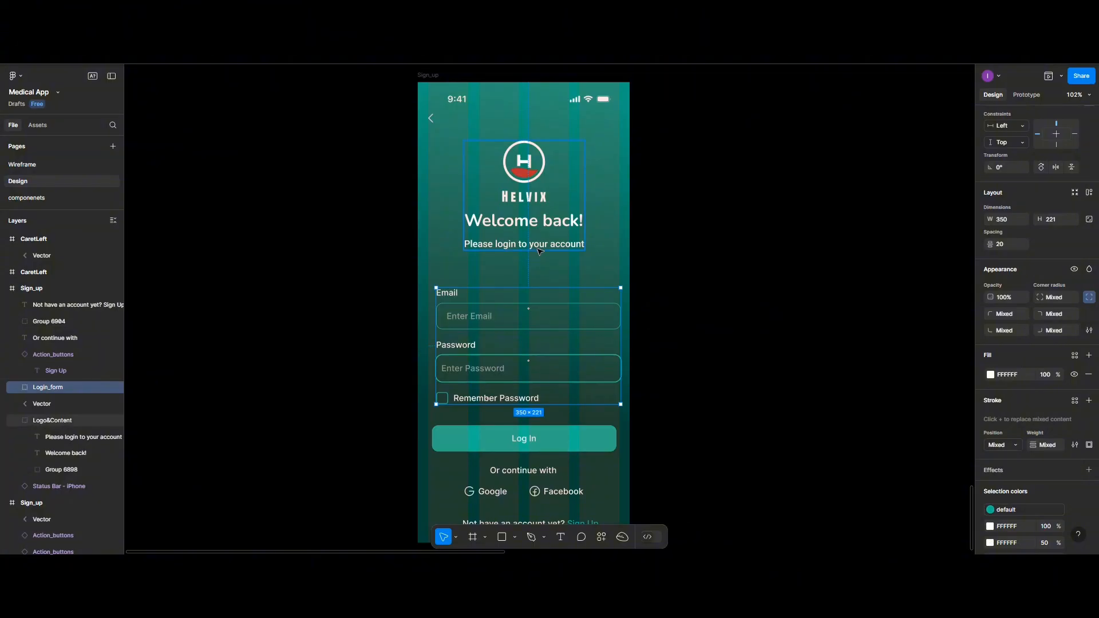
pyautogui.keyDown('shift'); pyautogui.click(541, 255); pyautogui.keyUp('shift')
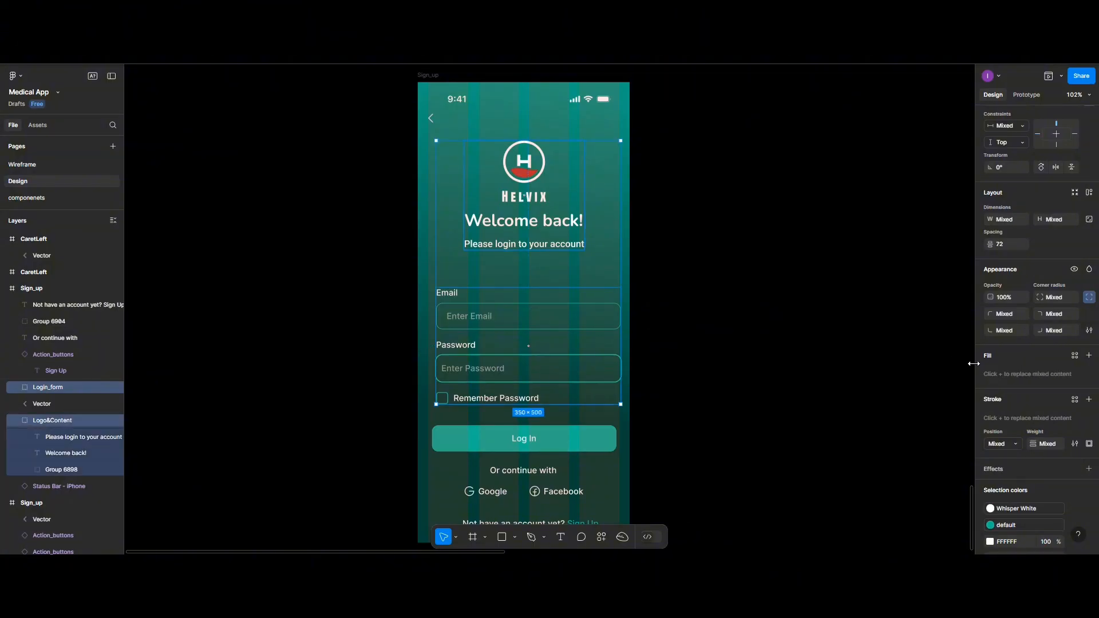
pyautogui.click(1001, 245)
pyautogui.write('60')
pyautogui.press('Return')
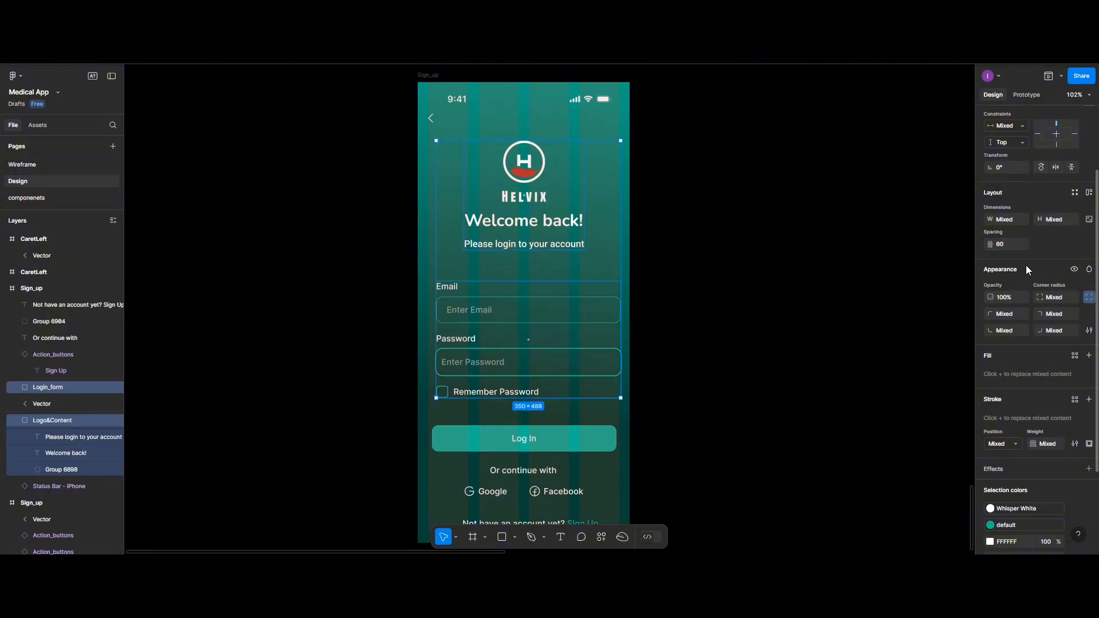
pyautogui.scroll(3, 1028, 218)
# - Centre the logo-and-welcome header horizontally on the screen
pyautogui.click(1007, 169)
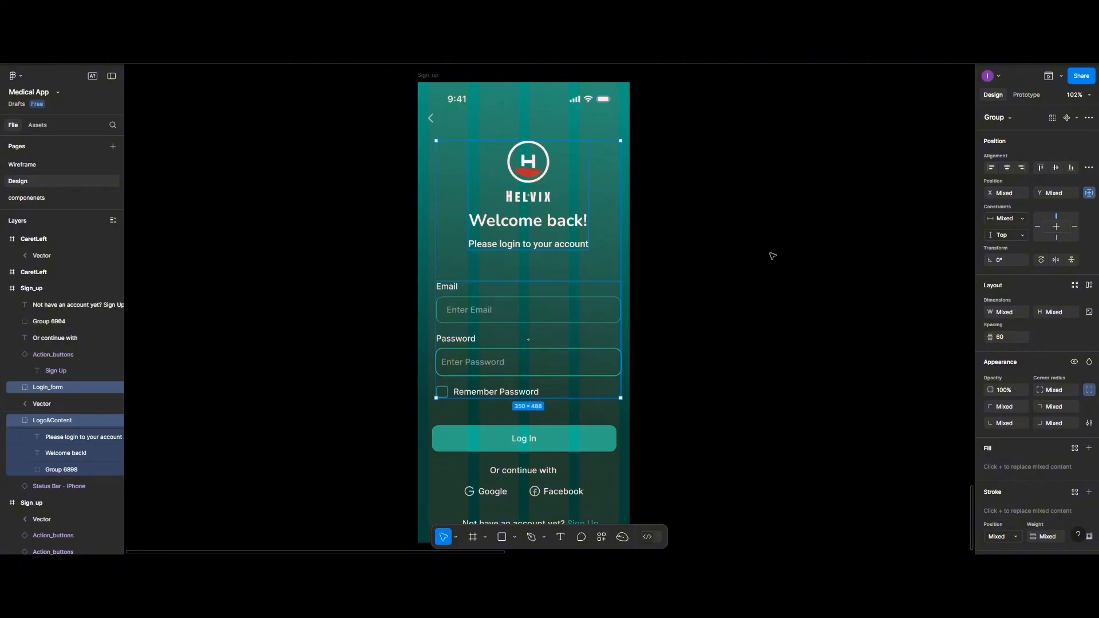
pyautogui.scroll(-2, 530, 388)
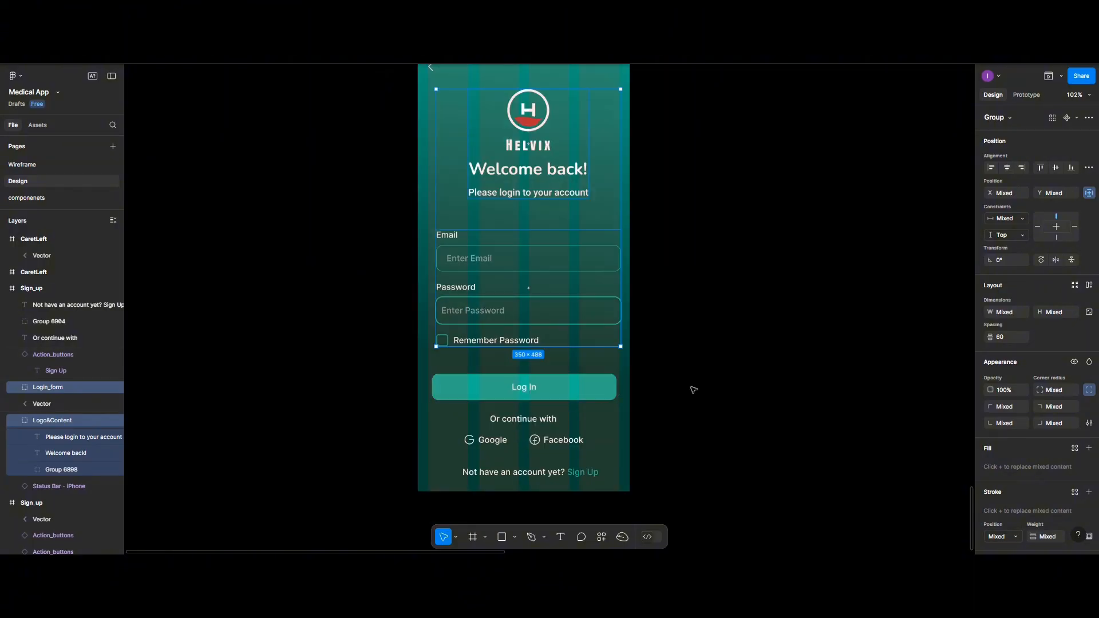
pyautogui.press('Escape')
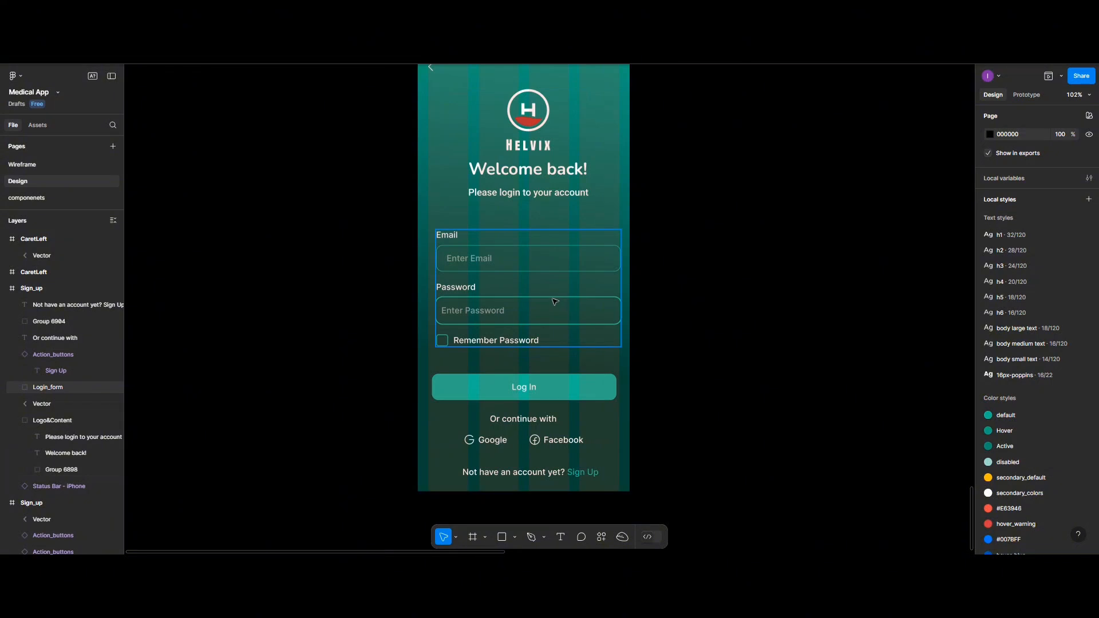
# - Space the login form and Log In button 30 apart, centre them, and nudge them slightly left
pyautogui.click(545, 390)
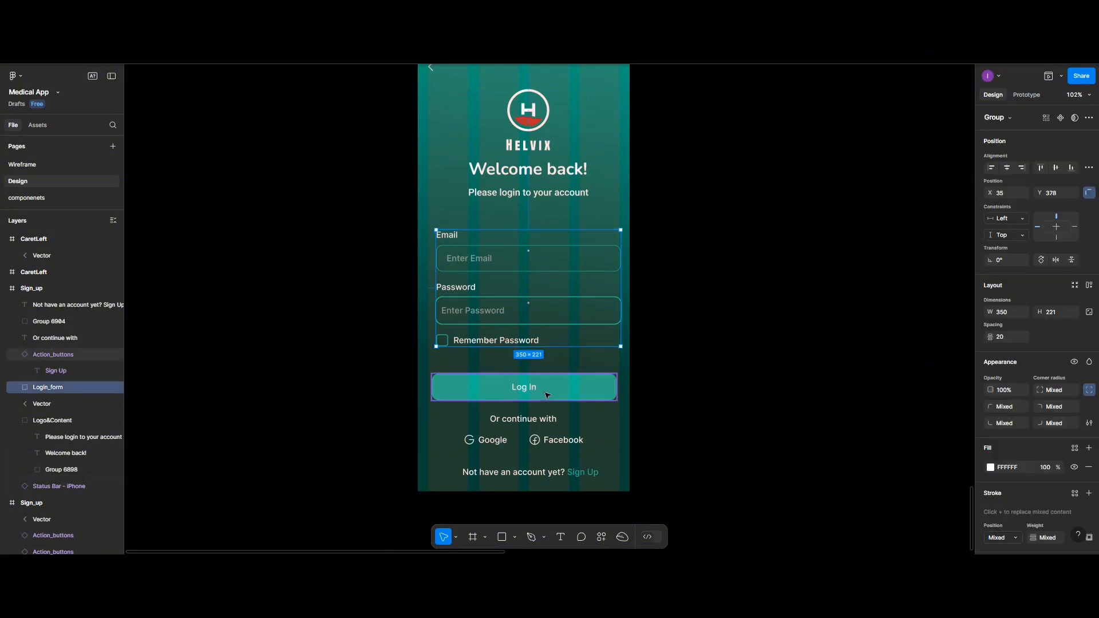
pyautogui.keyDown('shift'); pyautogui.click(541, 392); pyautogui.keyUp('shift')
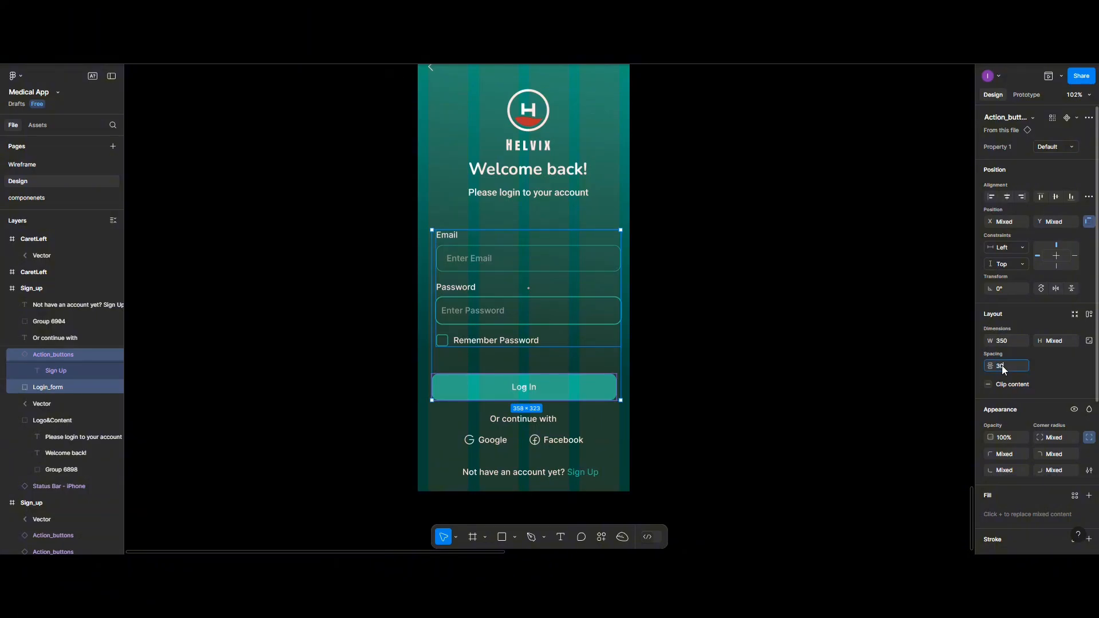
pyautogui.click(1002, 365)
pyautogui.write('30')
pyautogui.press('Return')
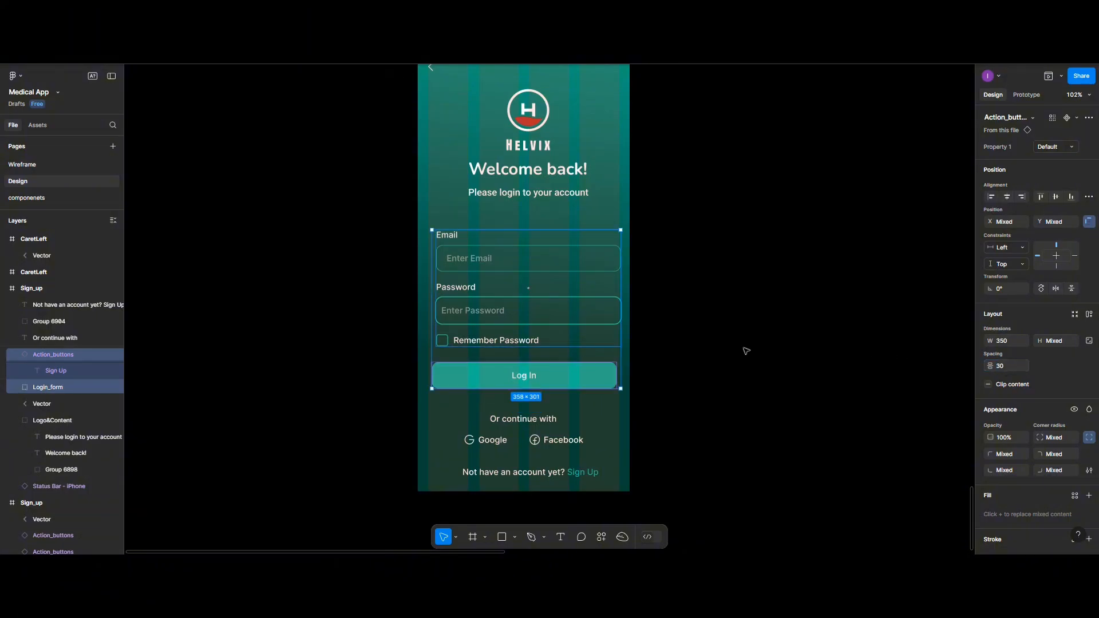
pyautogui.click(1006, 198)
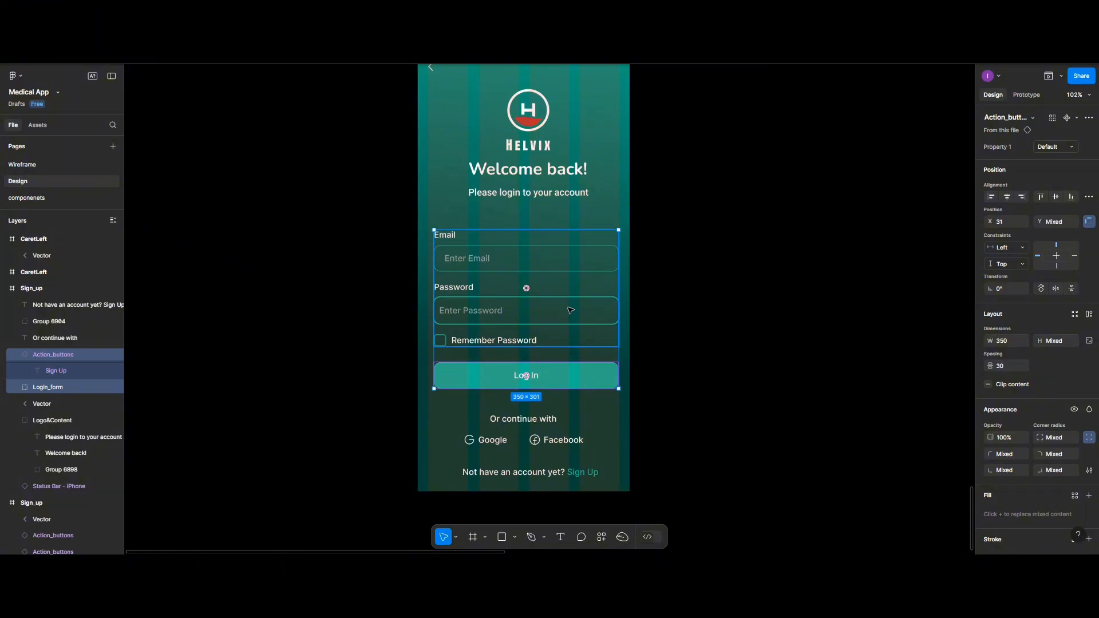
pyautogui.moveTo(569, 309); pyautogui.dragTo(567, 306)
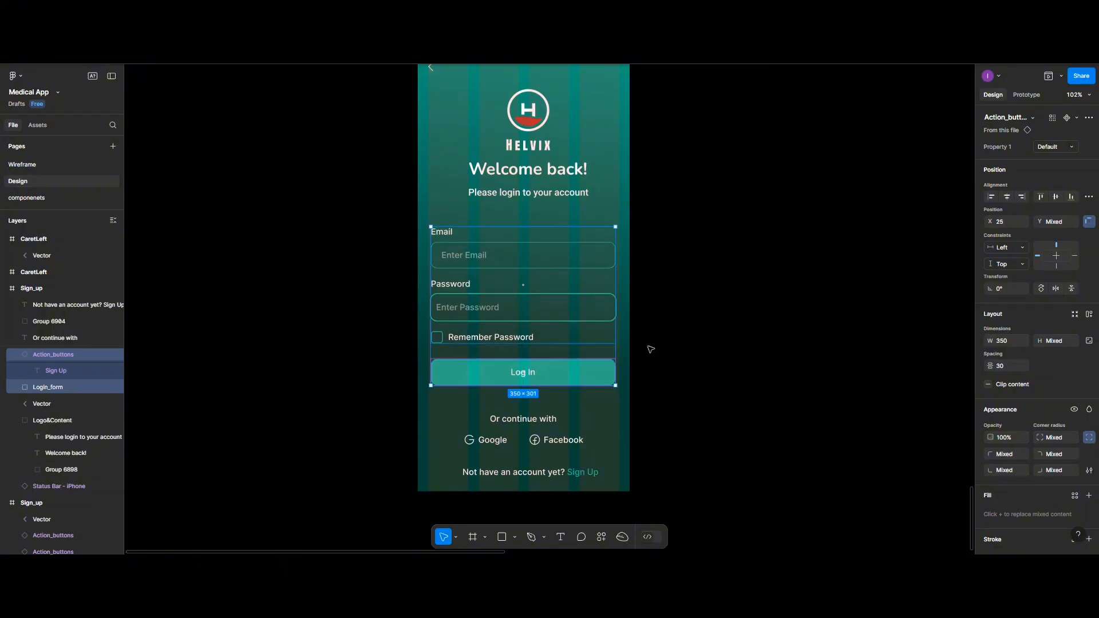
pyautogui.click(646, 417)
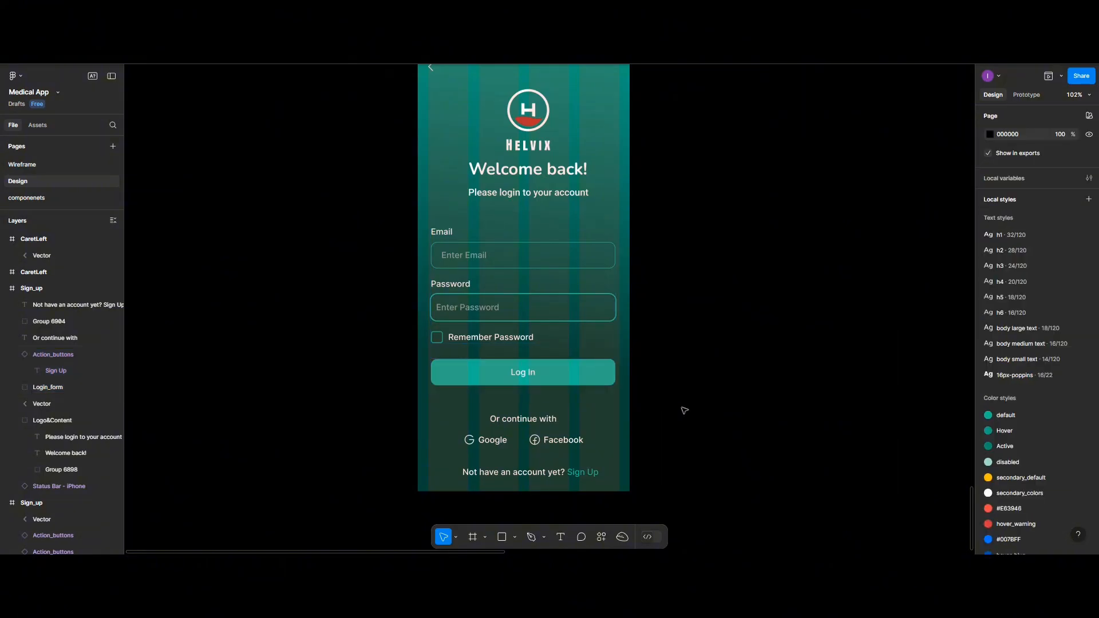
# - Move 'Or continue with' closer to the Log In button and tighten the Google/Facebook row beneath it
pyautogui.click(527, 420)
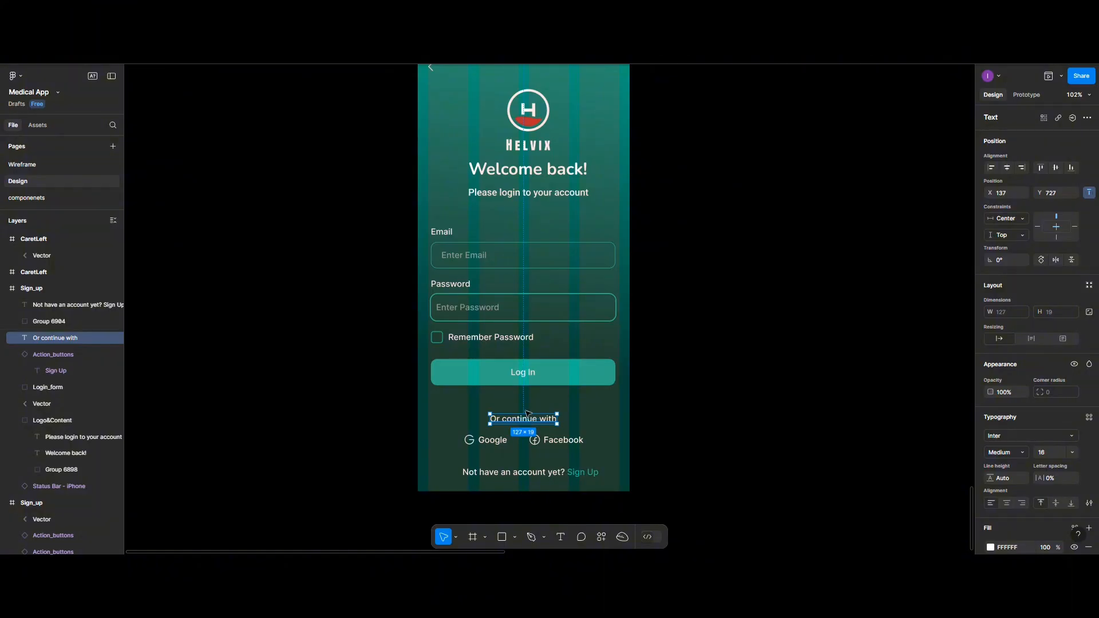
pyautogui.moveTo(527, 411); pyautogui.dragTo(540, 389)
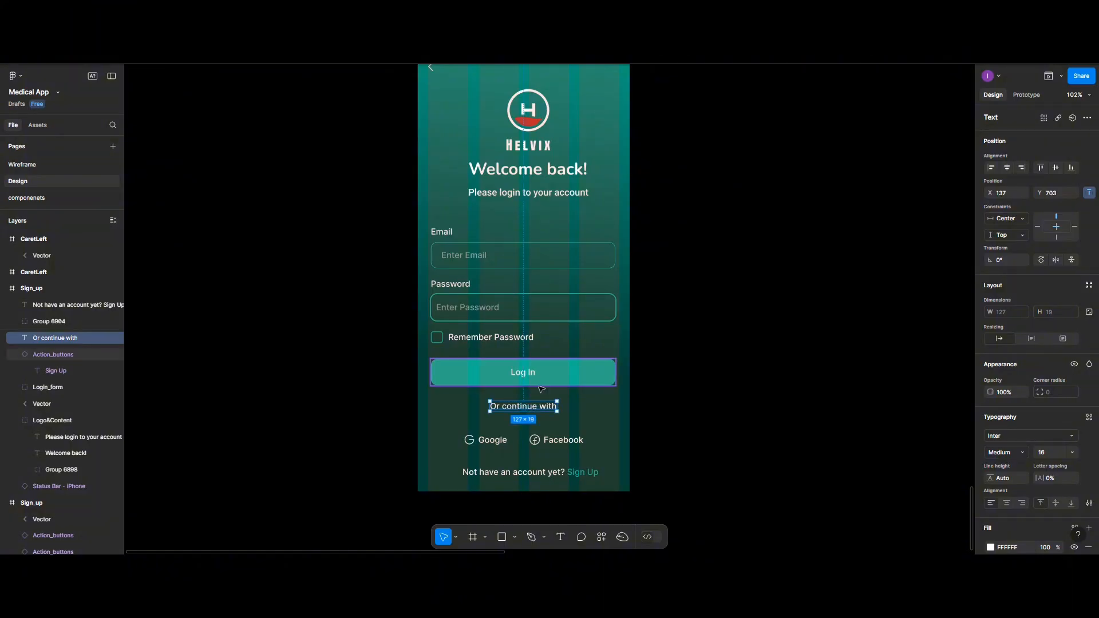
pyautogui.keyDown('shift'); pyautogui.click(541, 388); pyautogui.keyUp('shift')
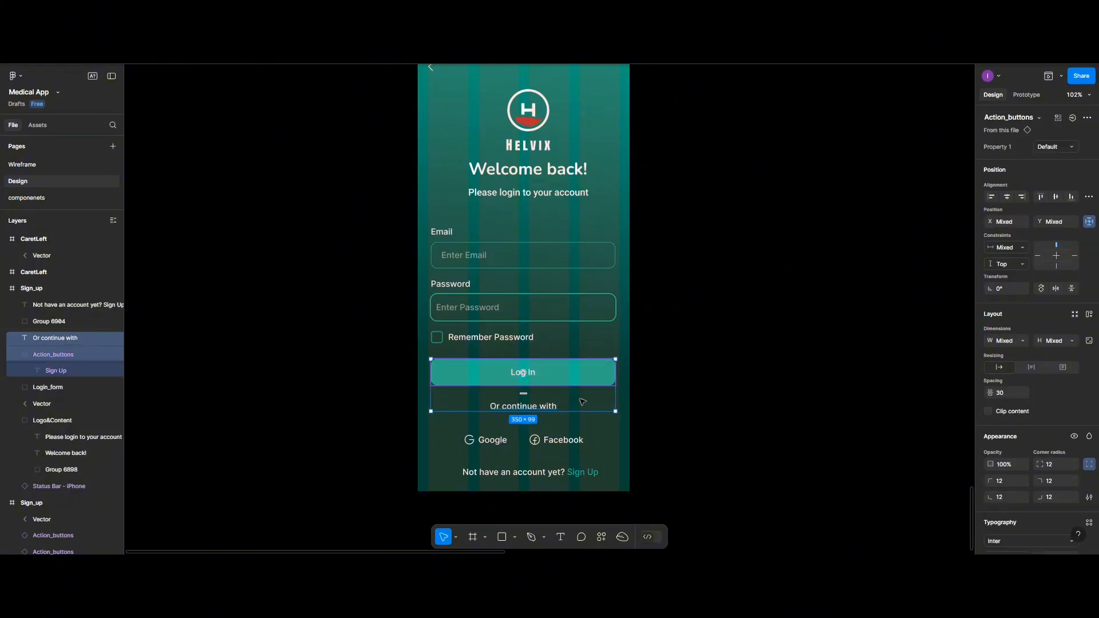
pyautogui.click(493, 445)
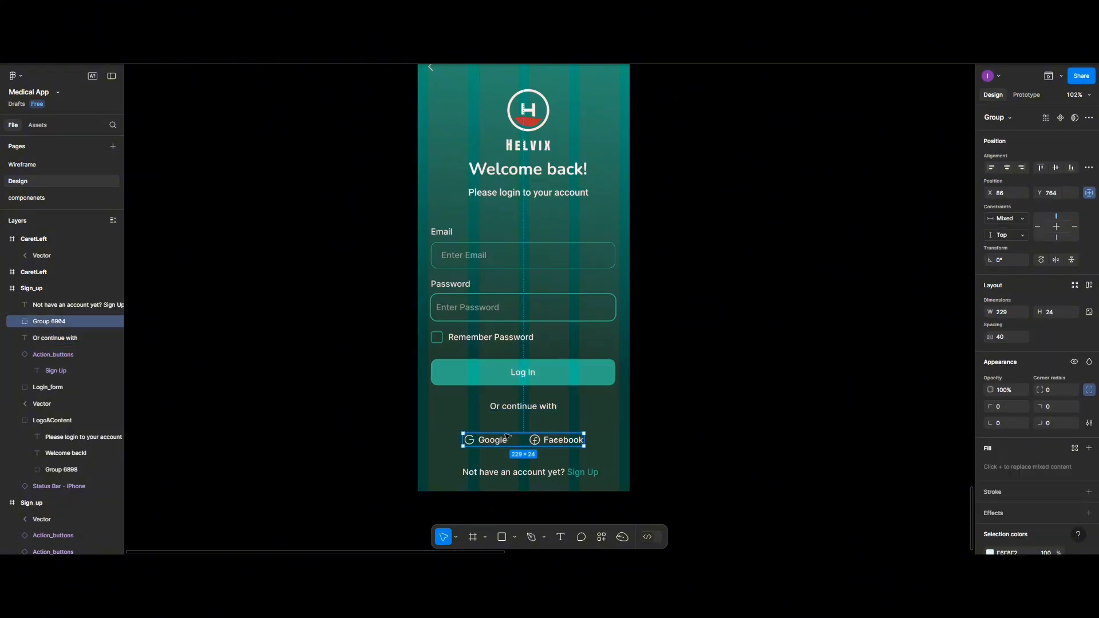
pyautogui.click(523, 409)
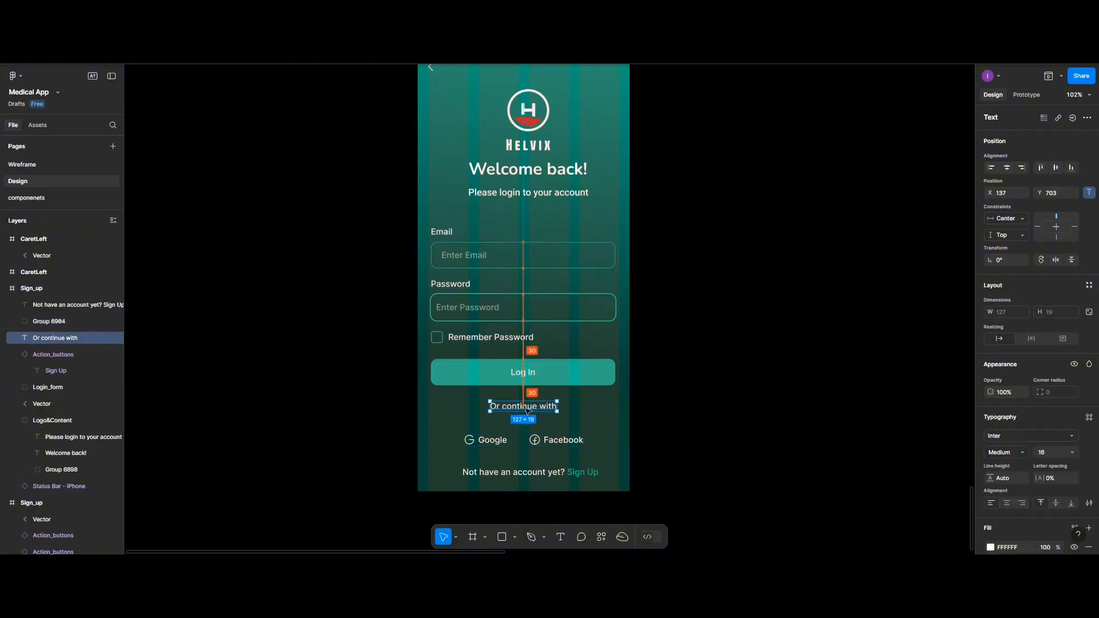
pyautogui.keyDown('shift'); pyautogui.click(557, 442); pyautogui.keyUp('shift')
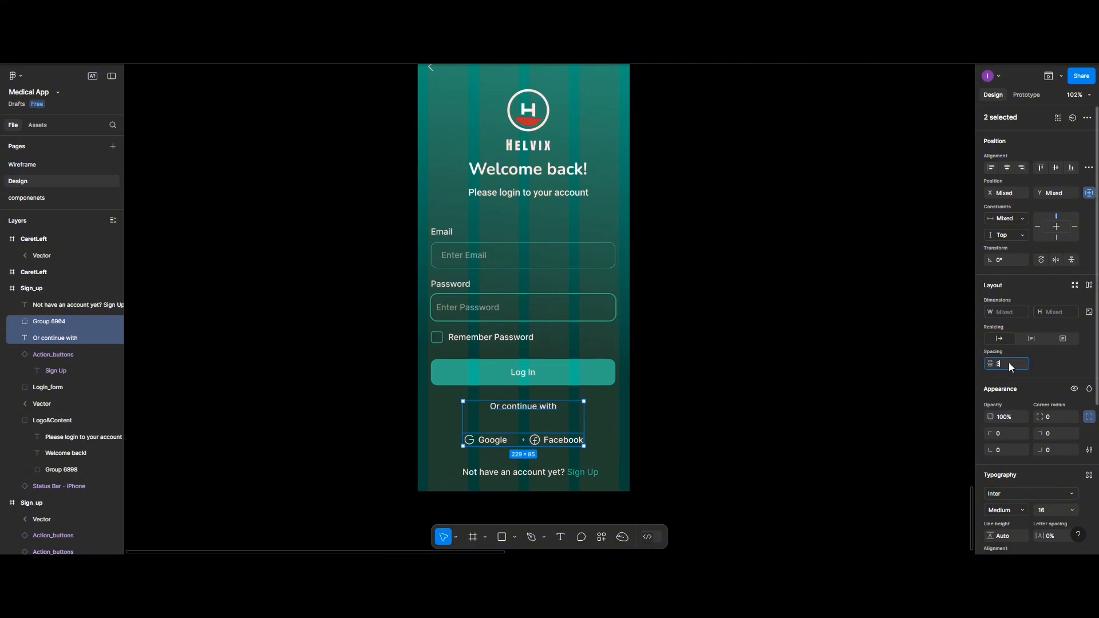
pyautogui.click(600, 437)
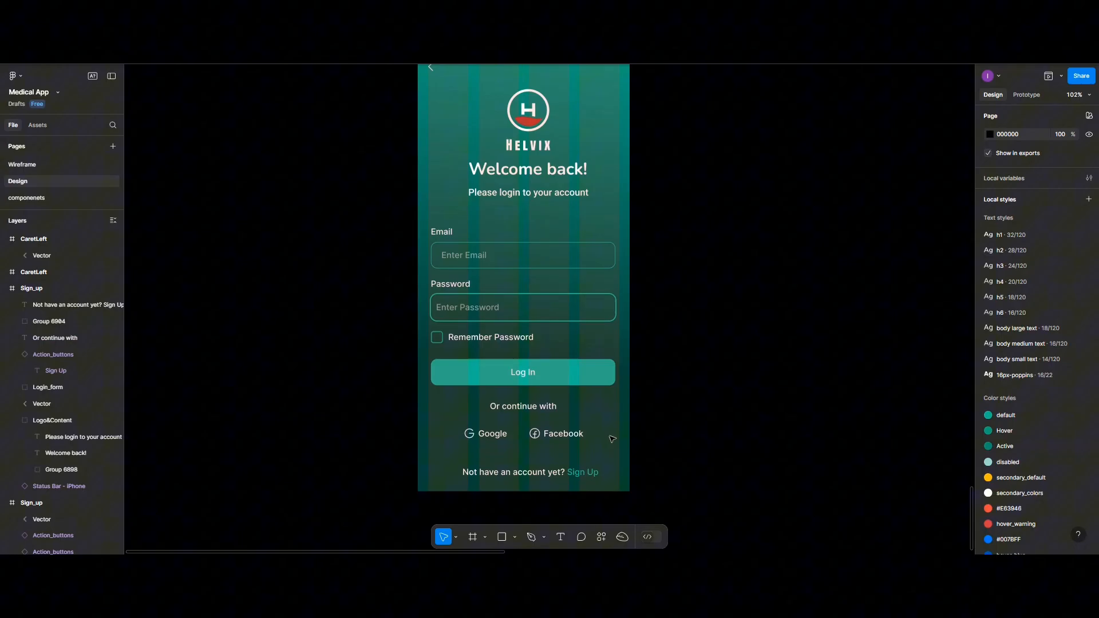
# - Put the 'Not have an account yet? Sign Up' line 30 below the social buttons, centred
pyautogui.click(542, 476)
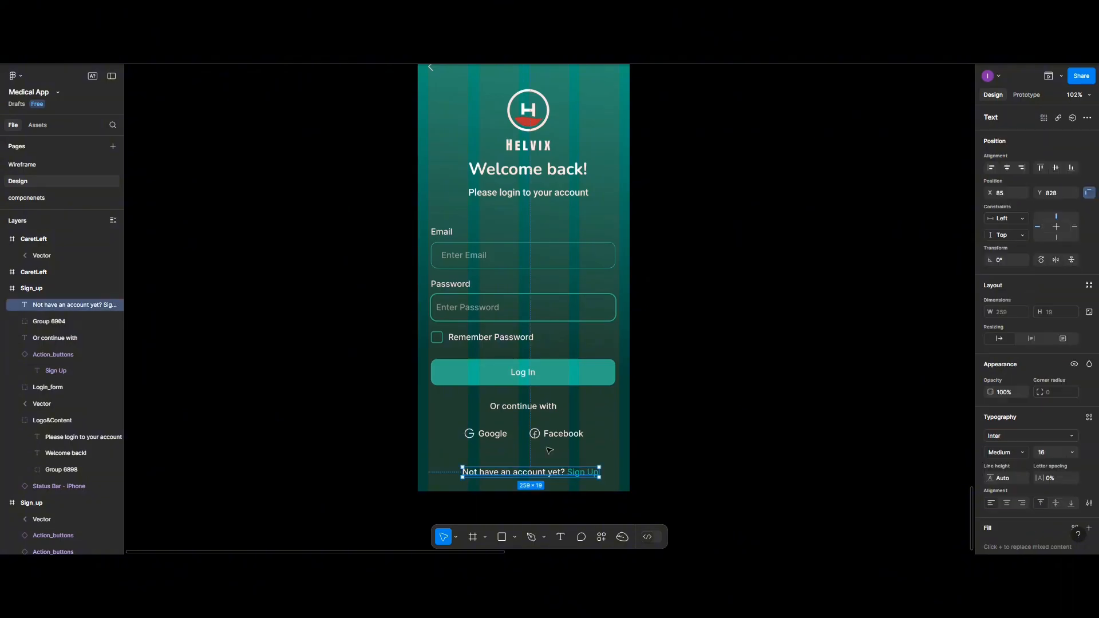
pyautogui.keyDown('shift'); pyautogui.click(553, 440); pyautogui.keyUp('shift')
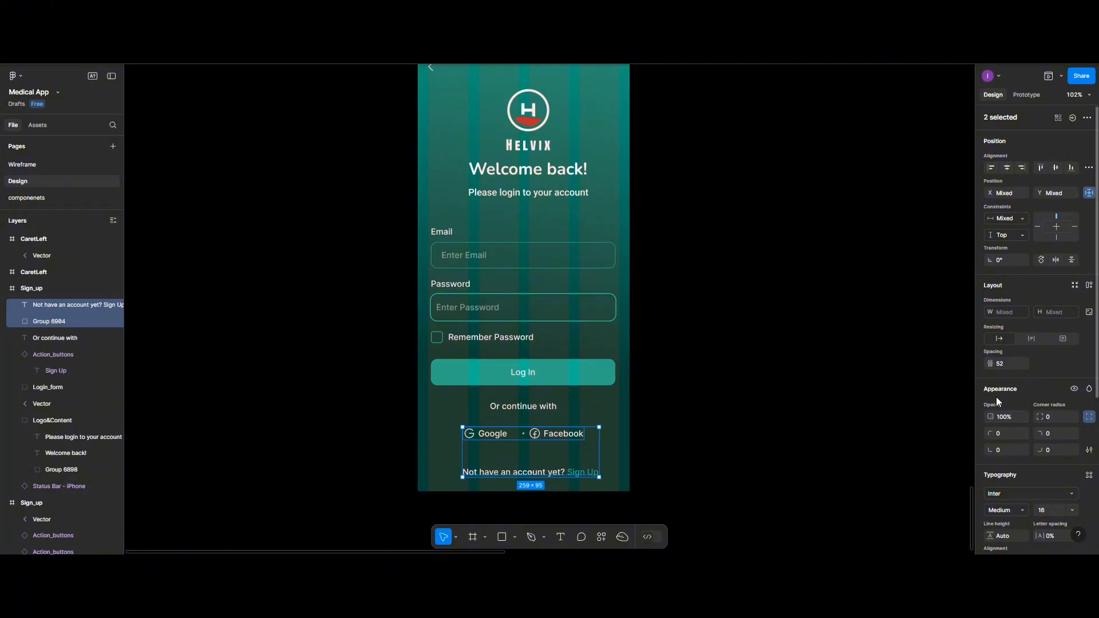
pyautogui.click(1001, 366)
pyautogui.write('30')
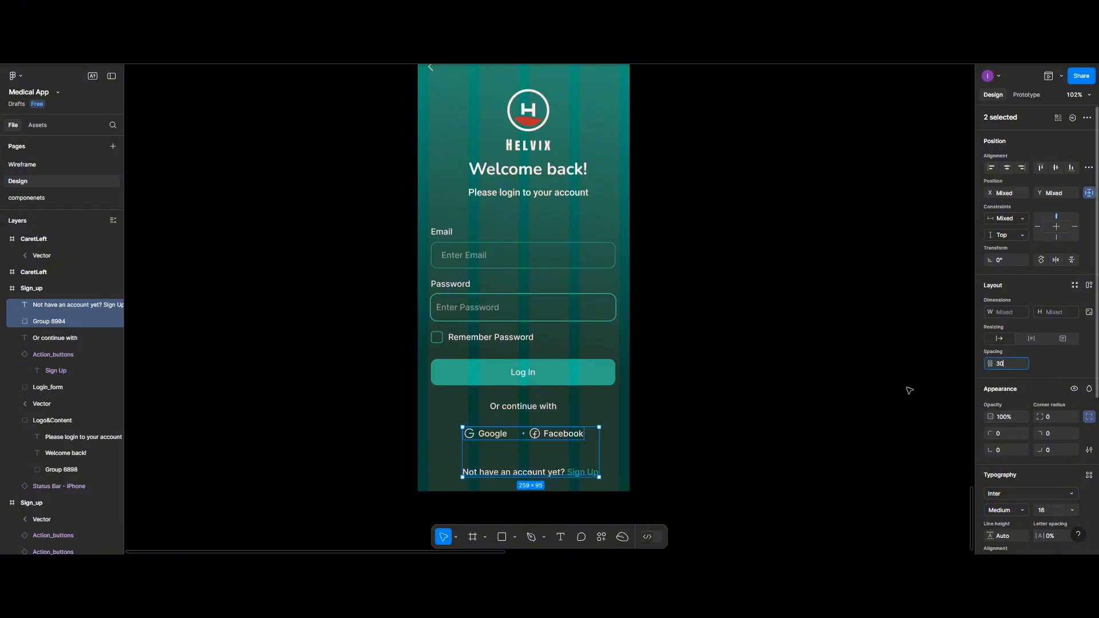
pyautogui.click(569, 442)
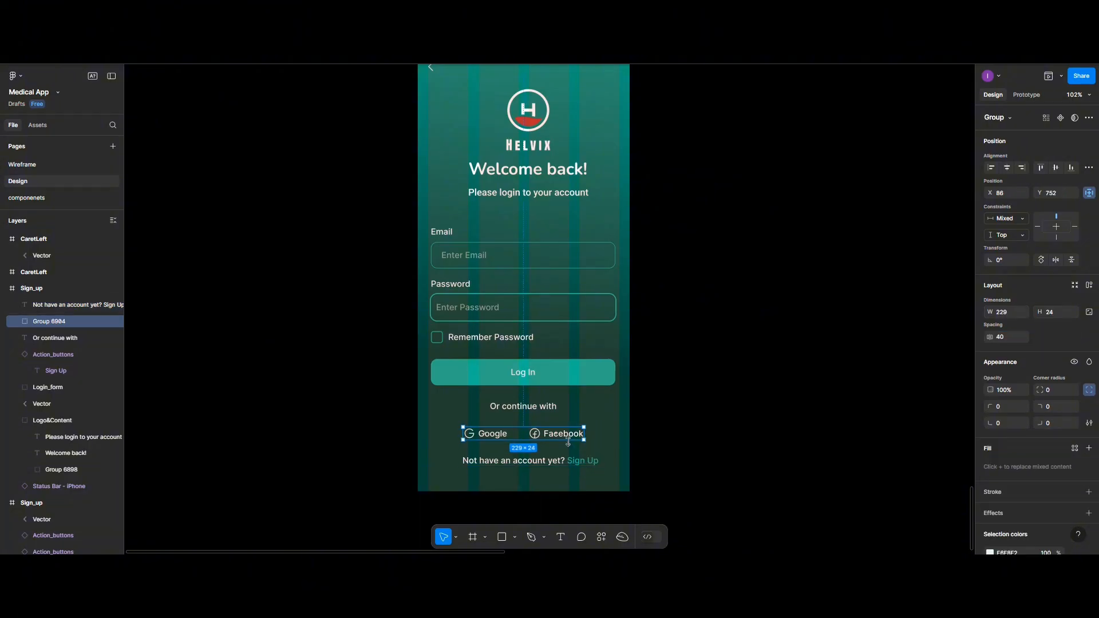
pyautogui.click(588, 466)
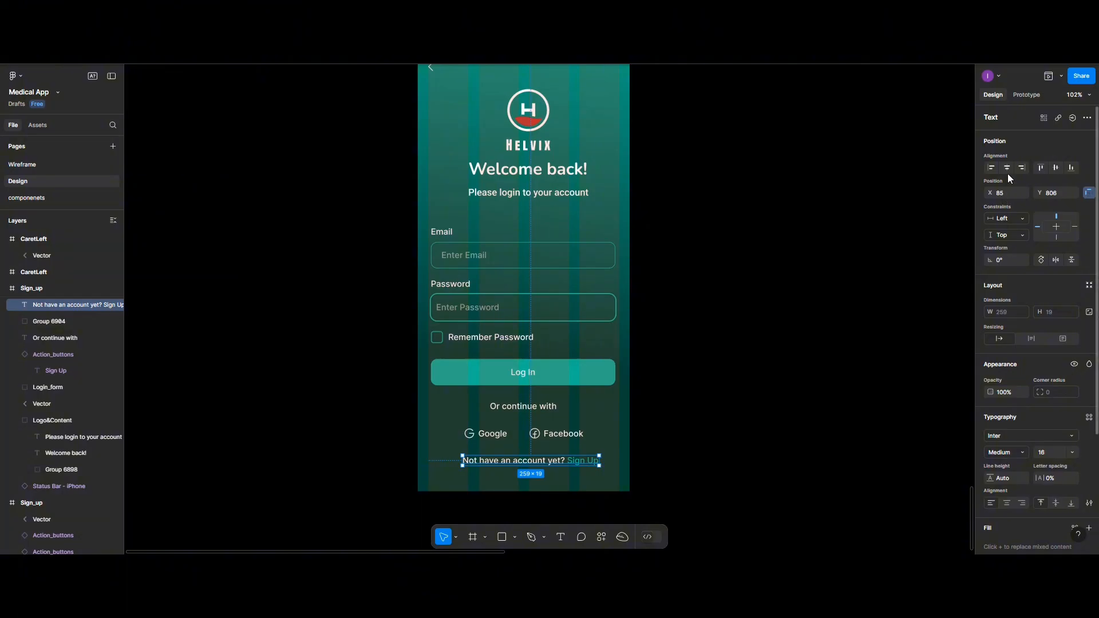
pyautogui.click(1008, 170)
pyautogui.click(571, 435)
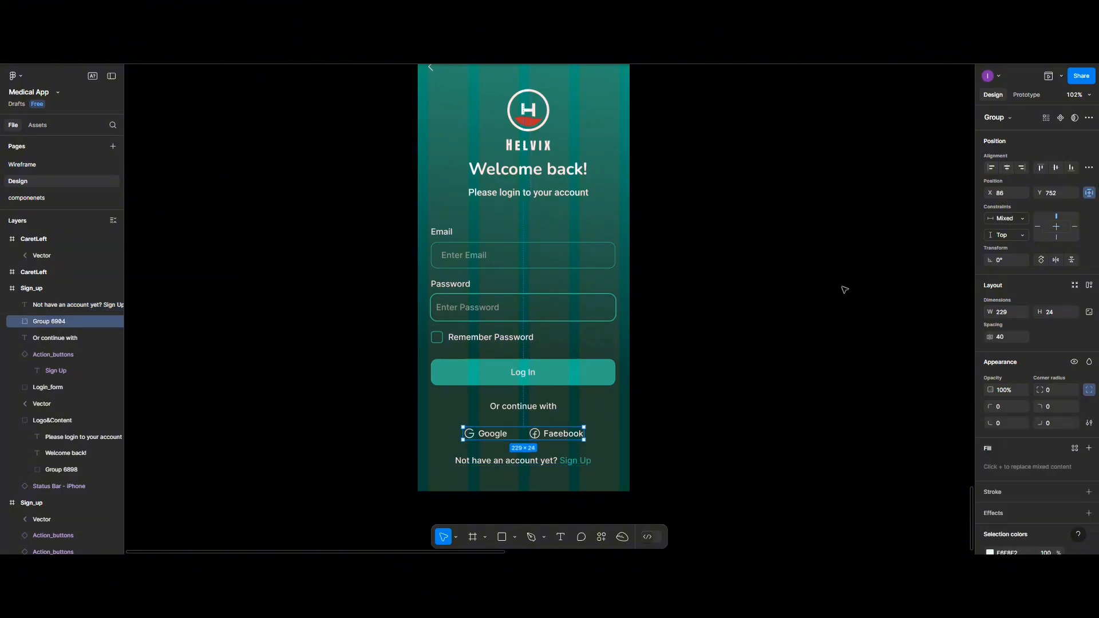
pyautogui.click(523, 406)
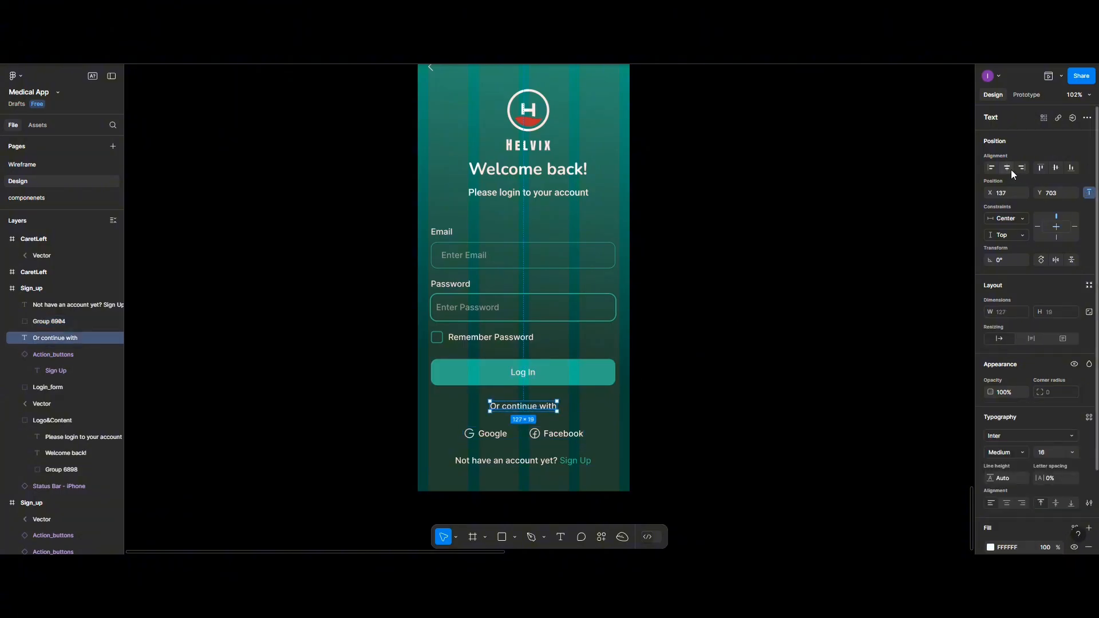
pyautogui.press('Escape')
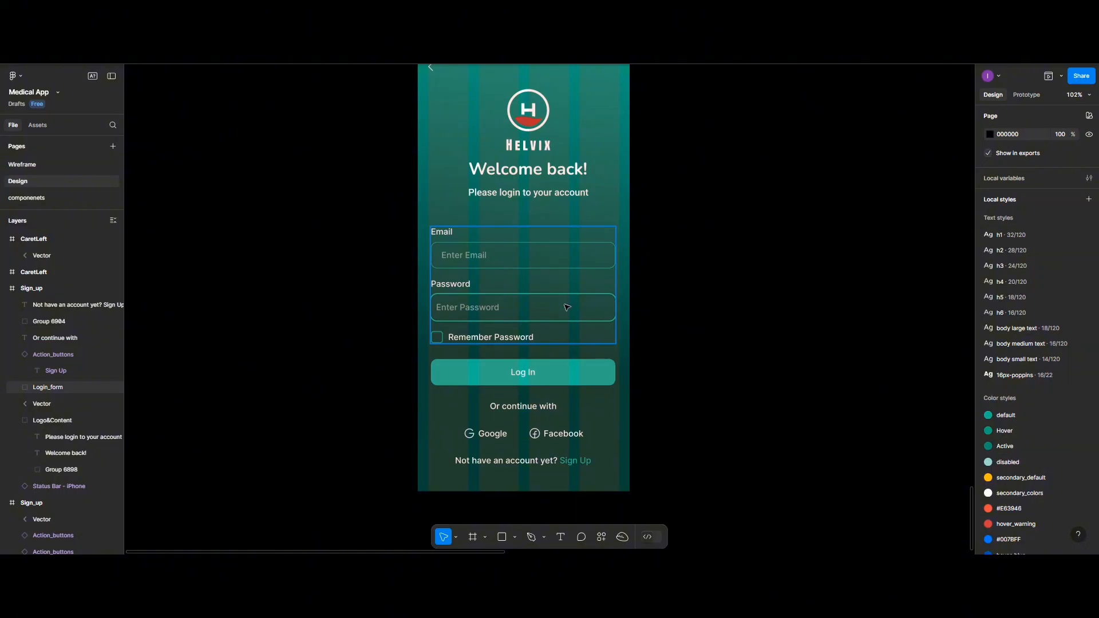
# - Centre the login form, Log In button and logo block horizontally in the screen
pyautogui.click(572, 255)
pyautogui.click(1007, 167)
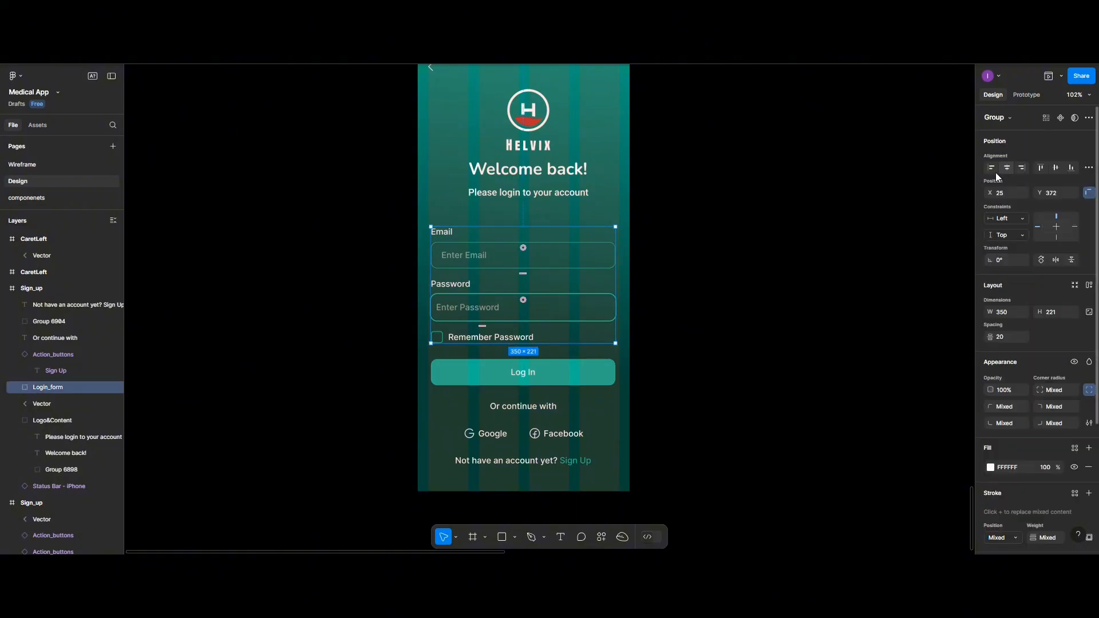
pyautogui.click(586, 373)
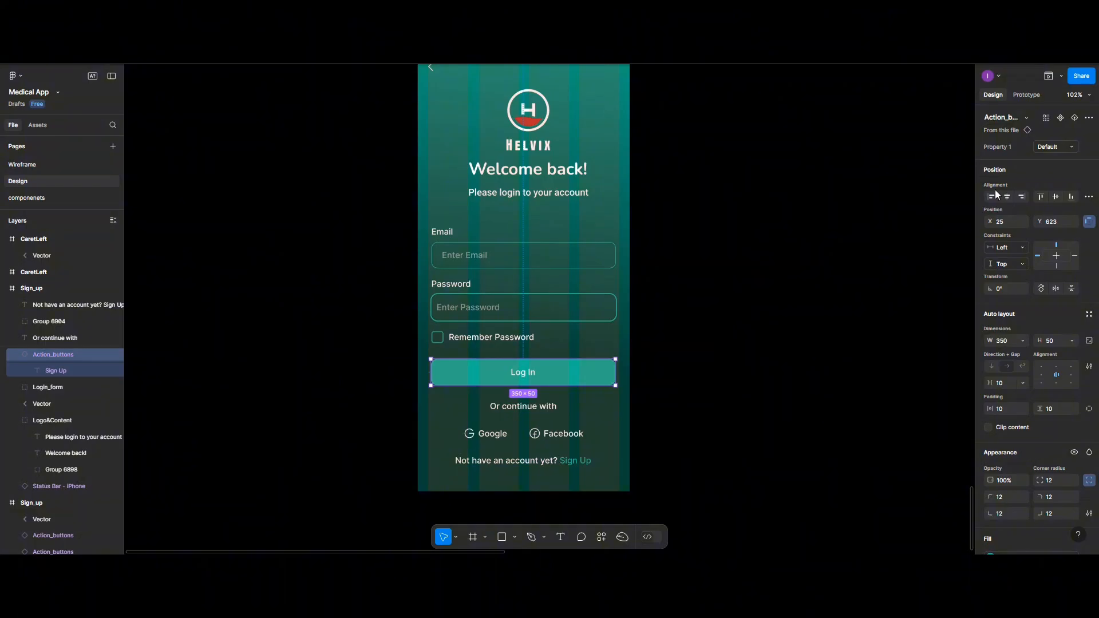
pyautogui.click(1006, 197)
pyautogui.scroll(2, 605, 244)
pyautogui.click(509, 214)
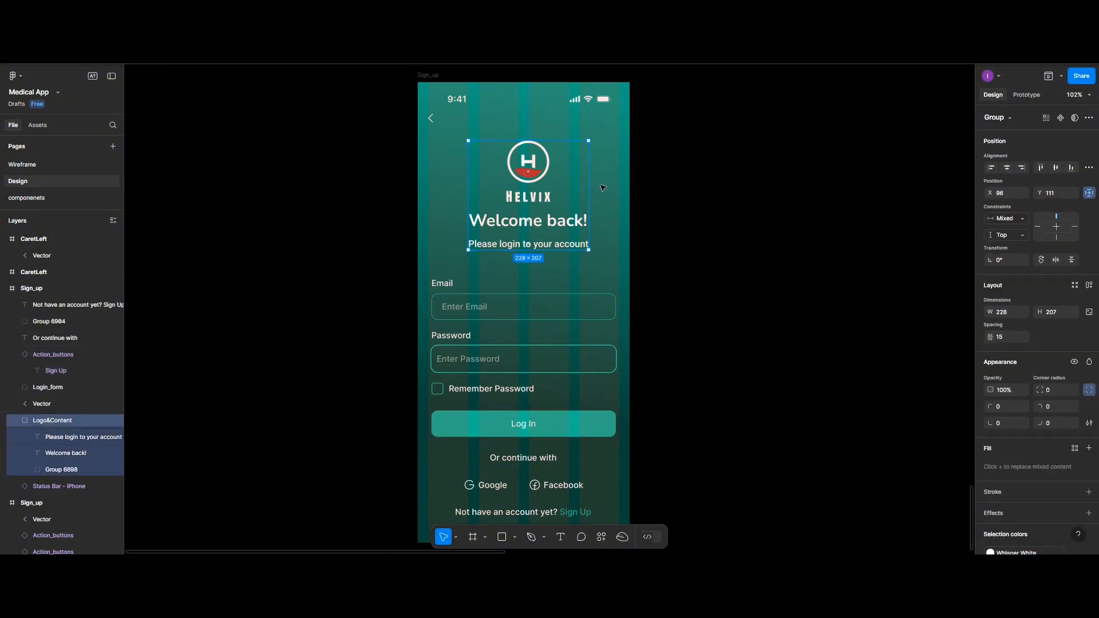
pyautogui.click(1007, 167)
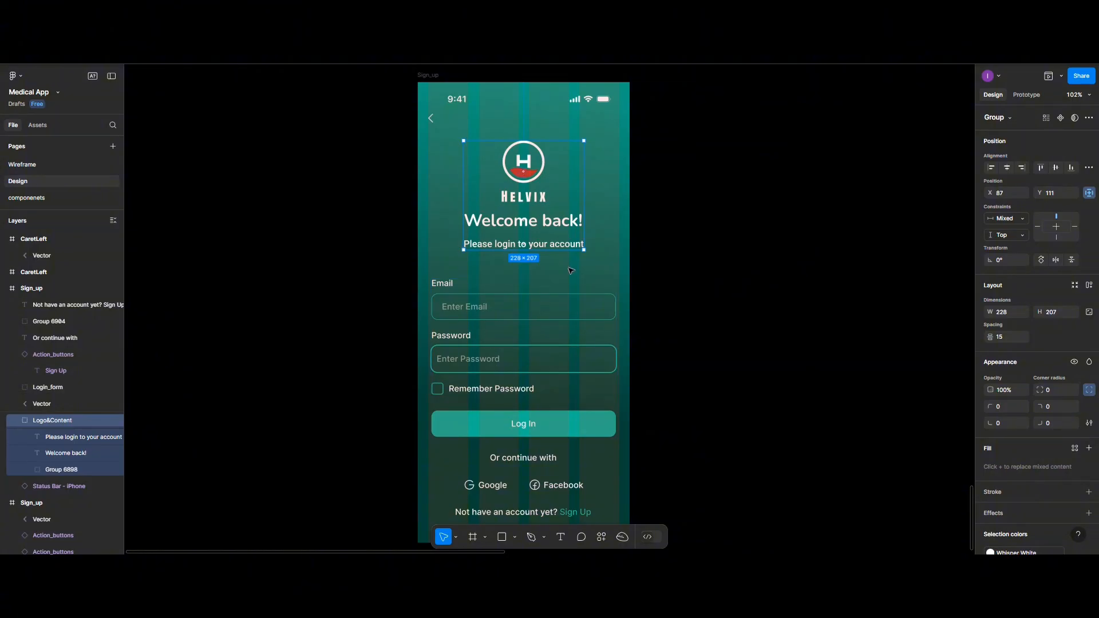
pyautogui.scroll(2, 570, 270)
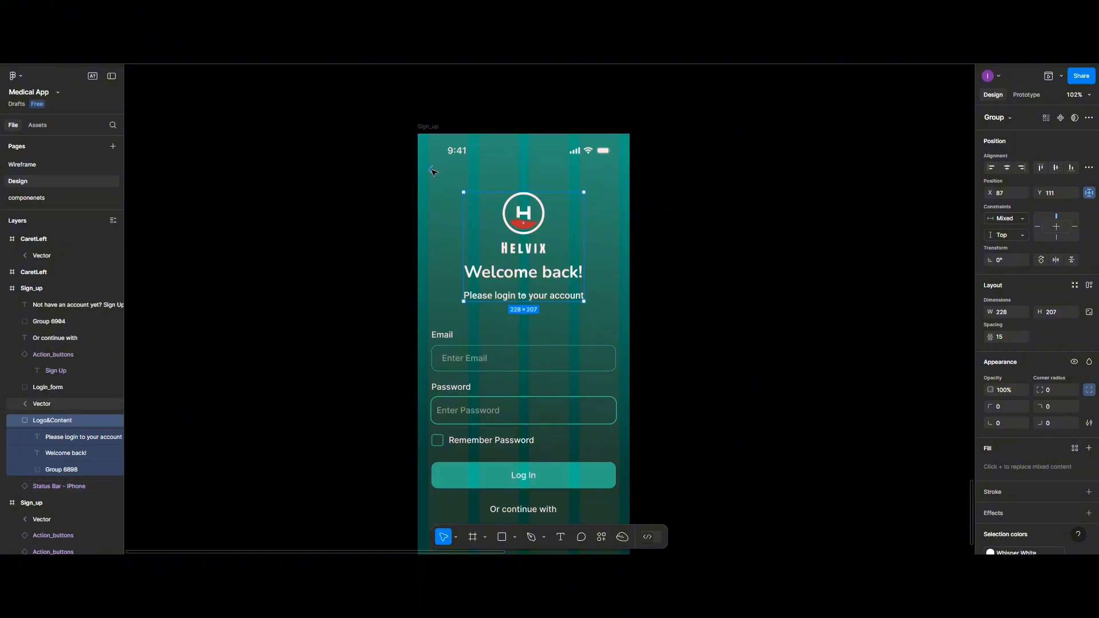
pyautogui.scroll(-4, 514, 311)
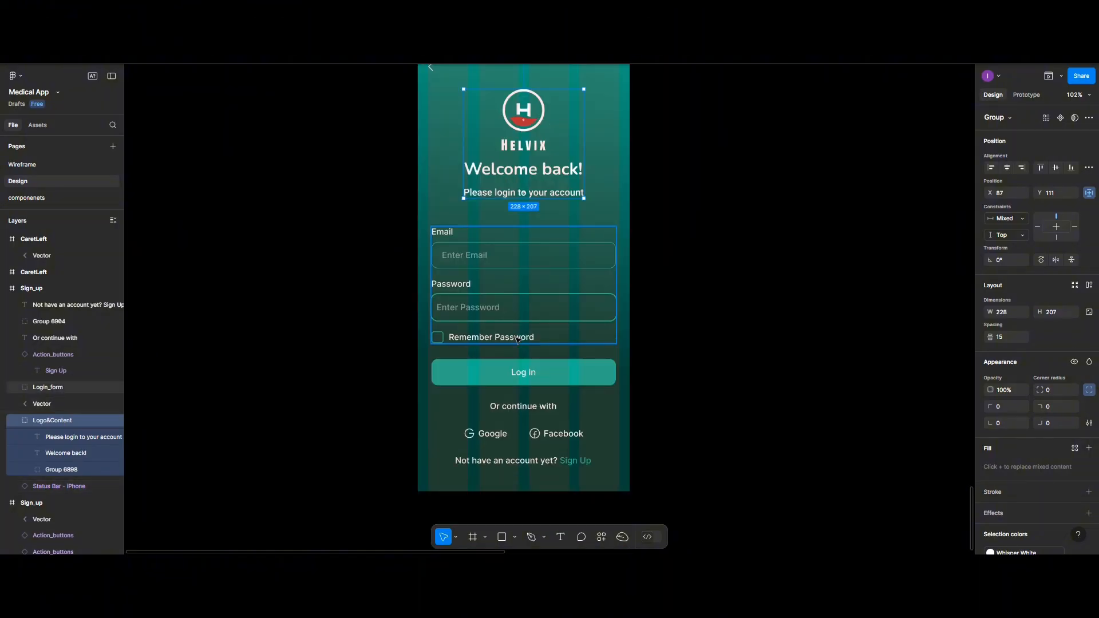
pyautogui.scroll(-3, 517, 339)
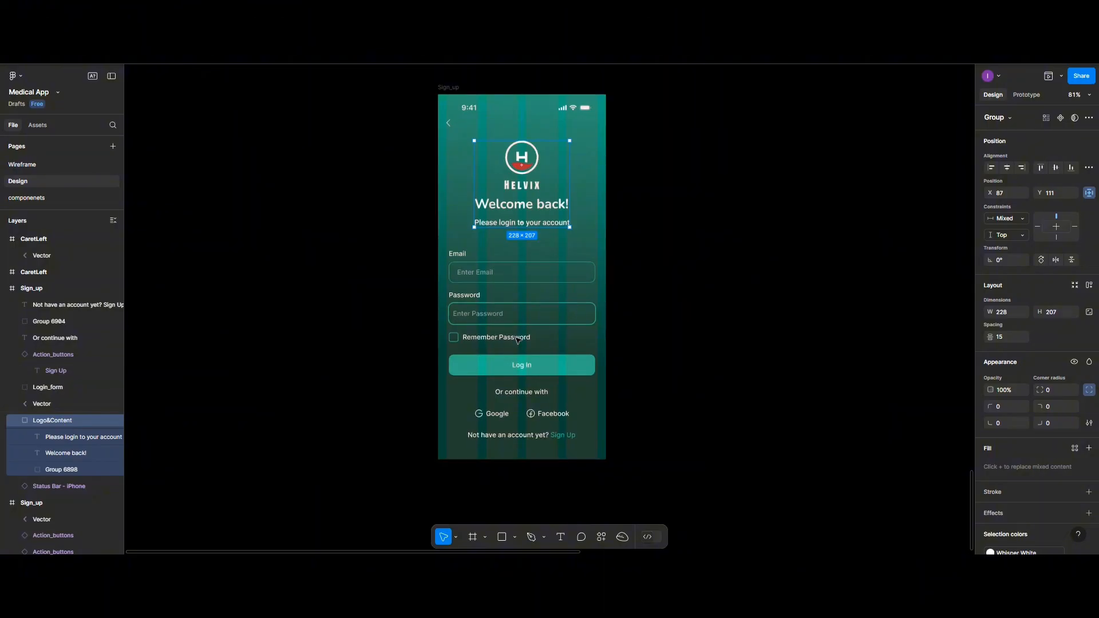
pyautogui.scroll(2, 517, 338)
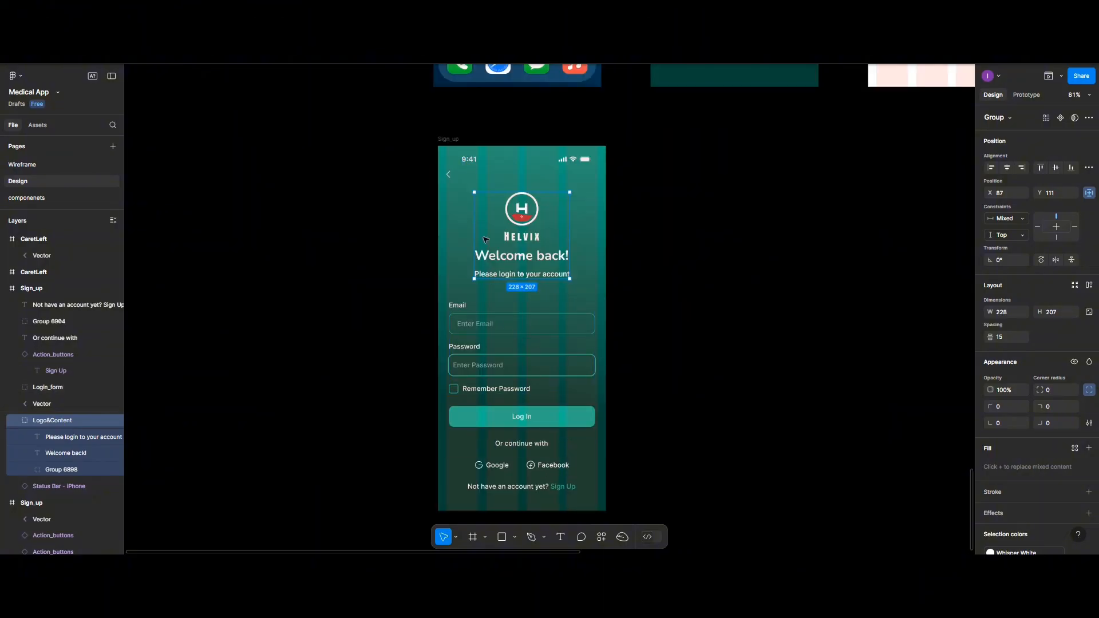
# - Preview the Sign_up frame as a prototype, then close the preview
pyautogui.click(458, 141)
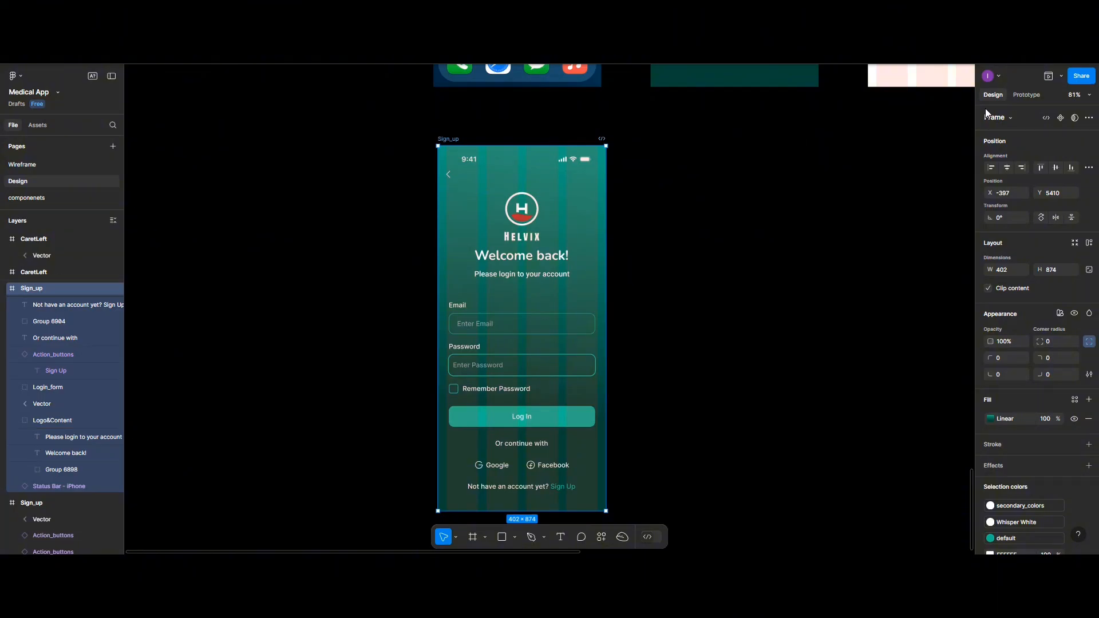
pyautogui.click(1048, 78)
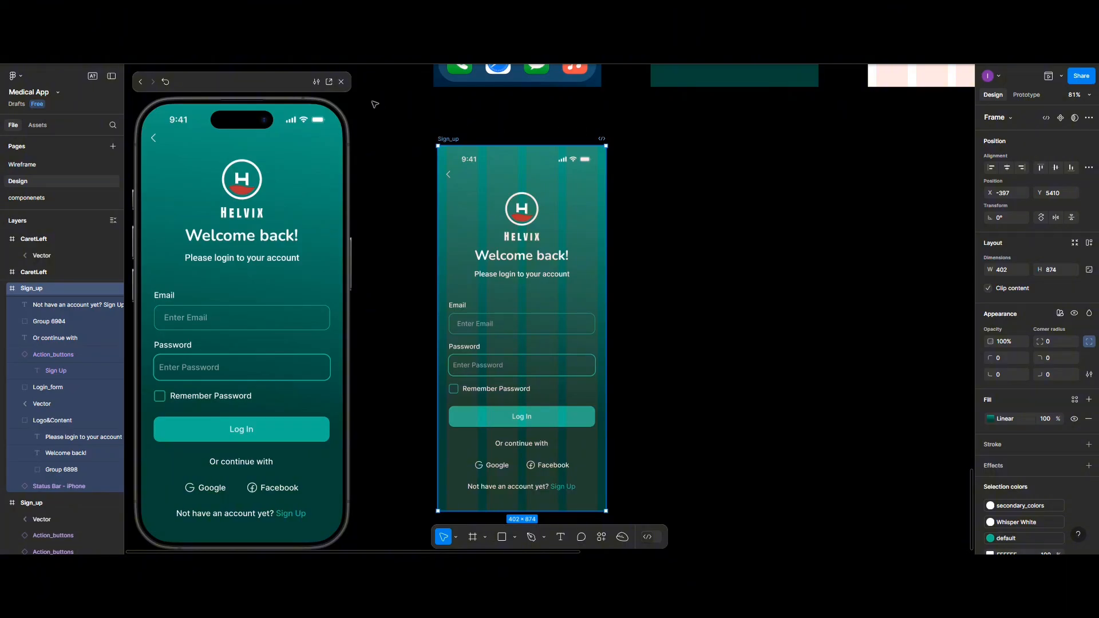
pyautogui.click(342, 82)
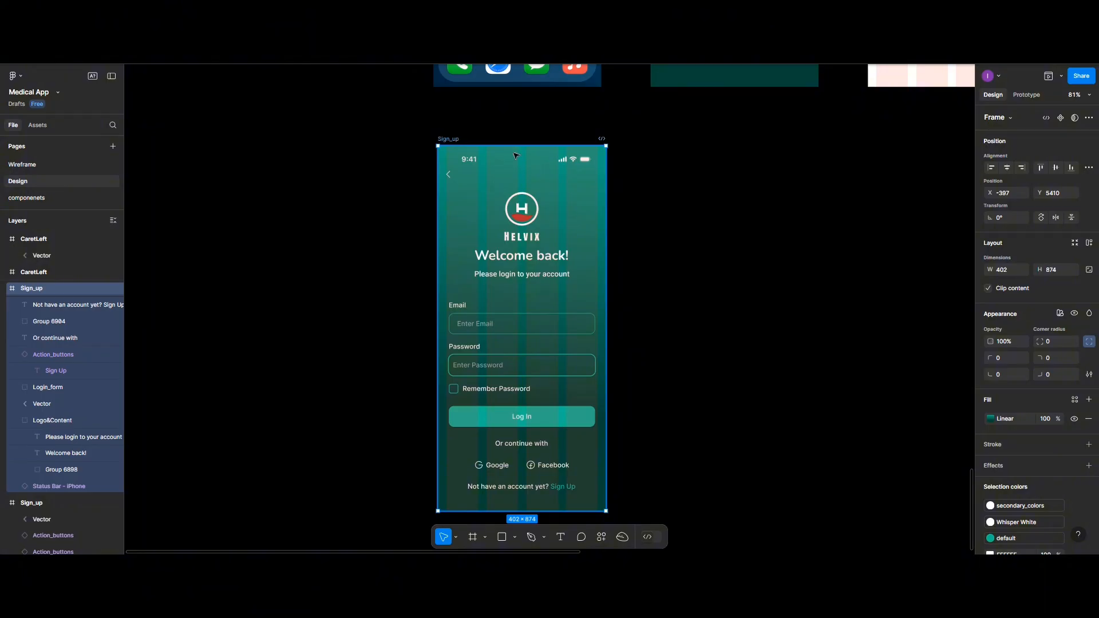
# - Duplicate the Sign_up screen, placing the copy to its right
pyautogui.keyDown('alt'); pyautogui.moveTo(515, 155); pyautogui.dragTo(701, 139); pyautogui.keyUp('alt')
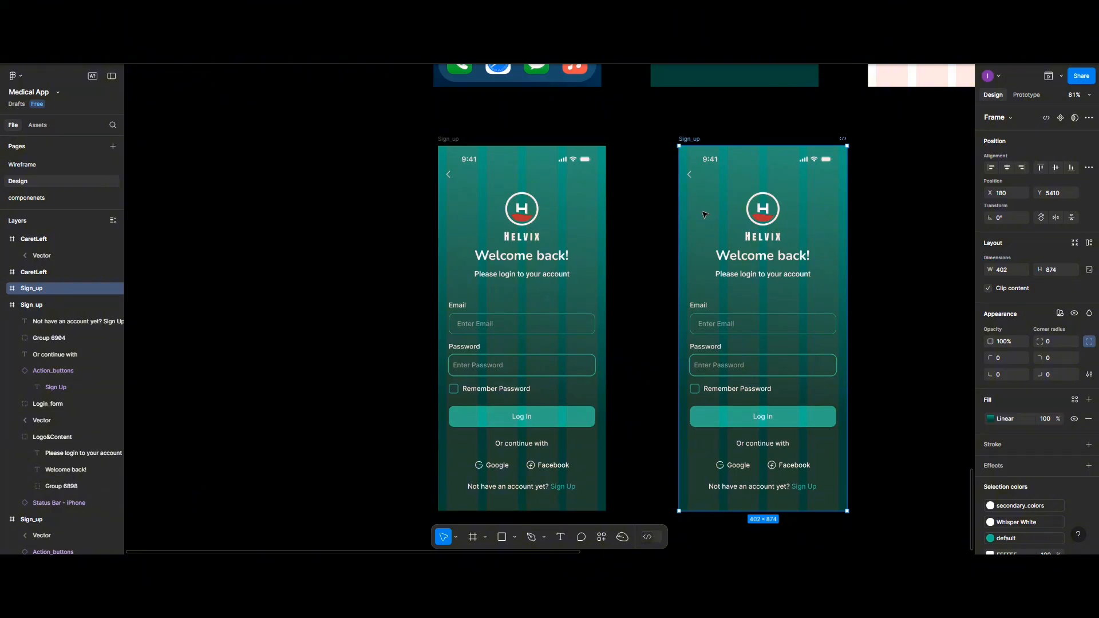
pyautogui.hscroll(3, 705, 214)
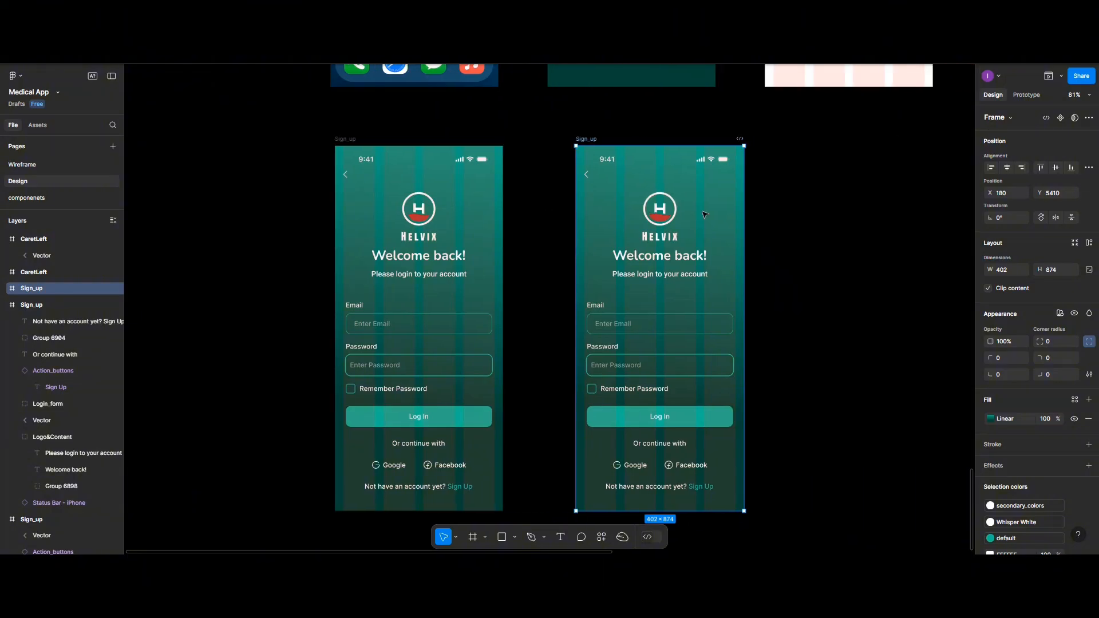
pyautogui.hscroll(3, 705, 214)
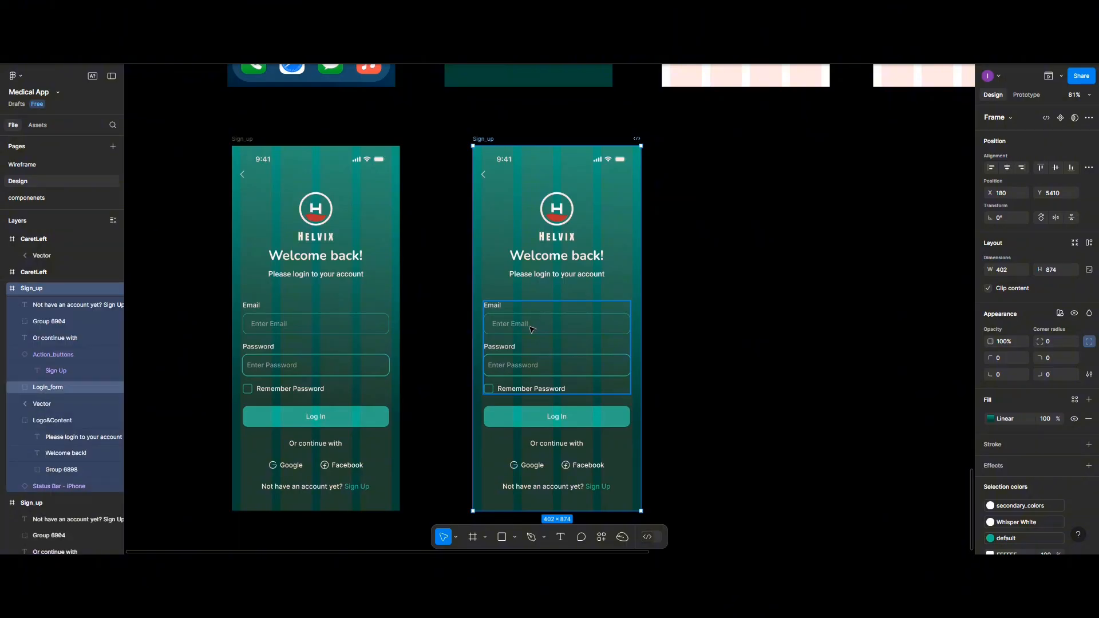
# - Replace the copy's 'Enter Email' placeholder with a sample e-mail address
pyautogui.keyDown('ctrl'); pyautogui.click(525, 327); pyautogui.keyUp('ctrl')
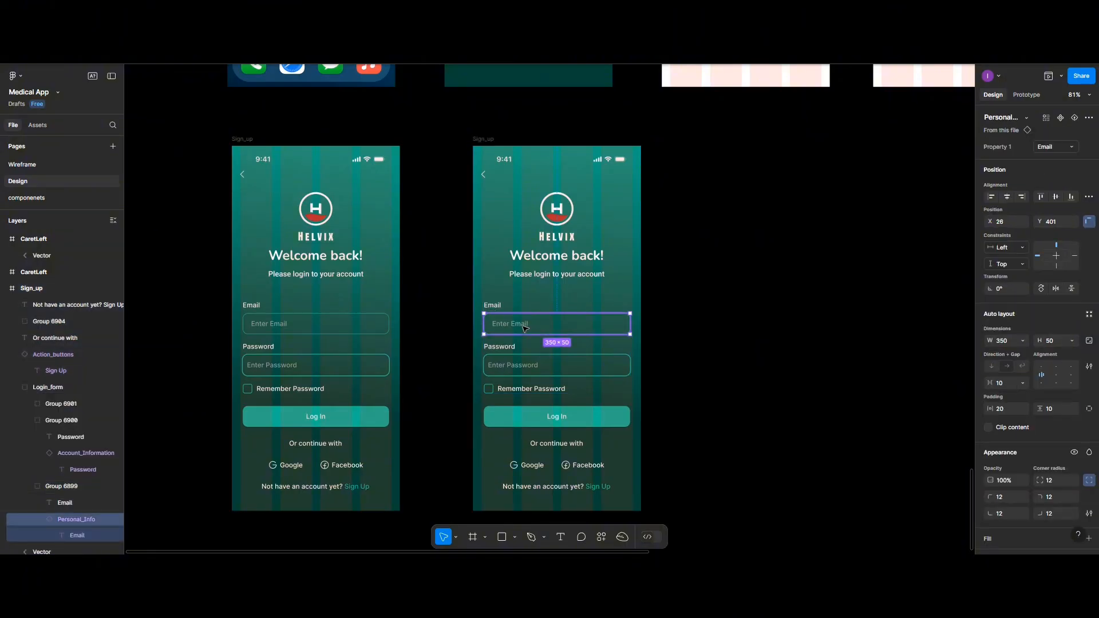
pyautogui.doubleClick(525, 327)
pyautogui.doubleClick(524, 328)
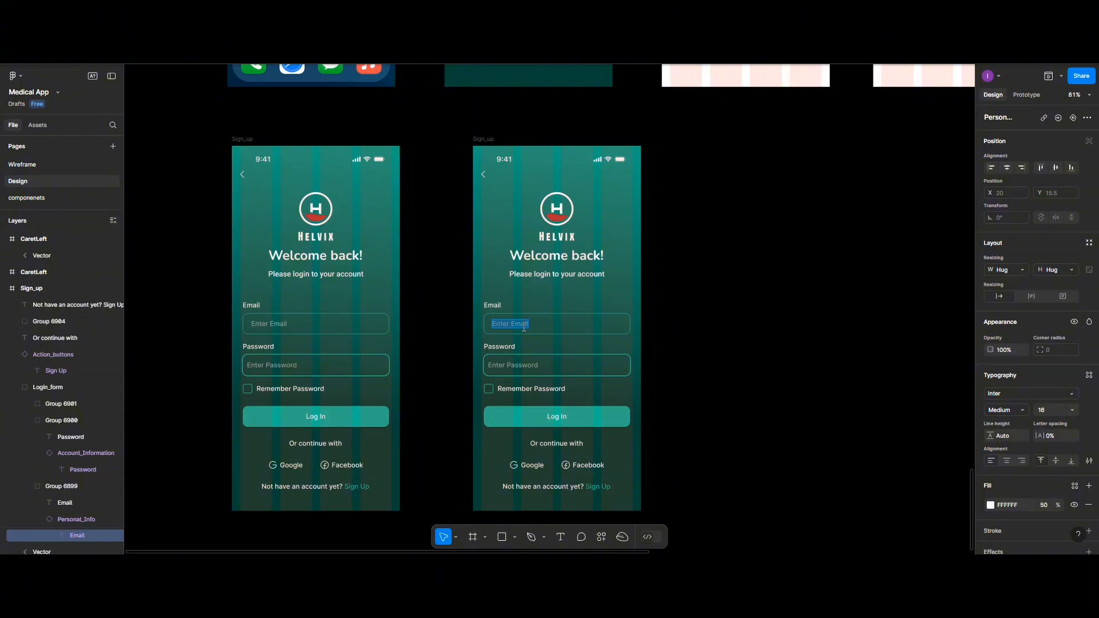
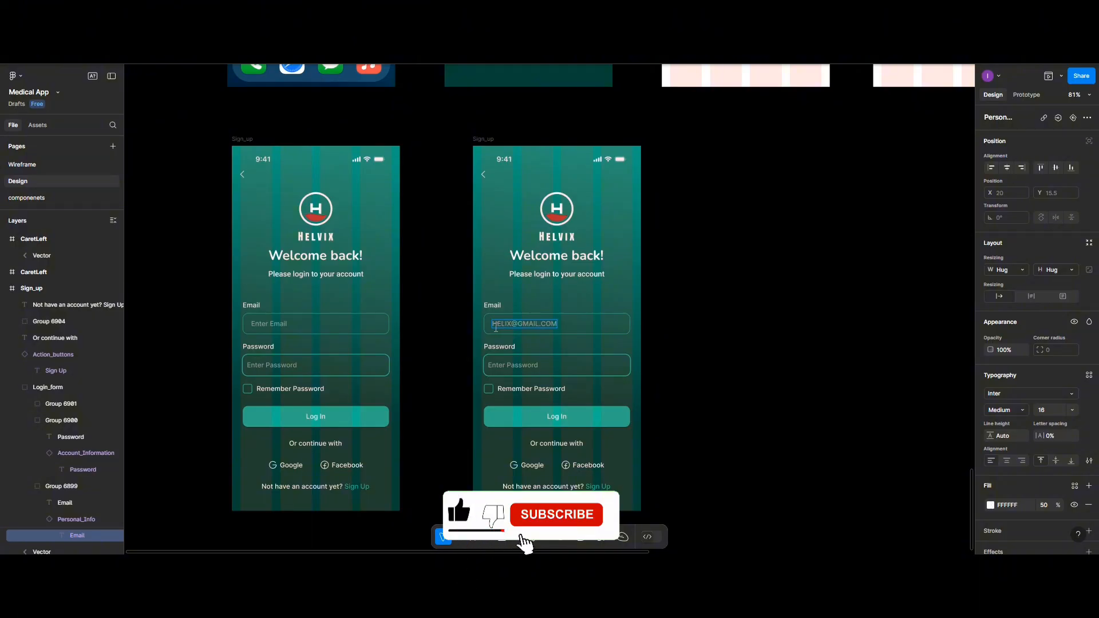
pyautogui.moveTo(496, 328); pyautogui.dragTo(555, 324)
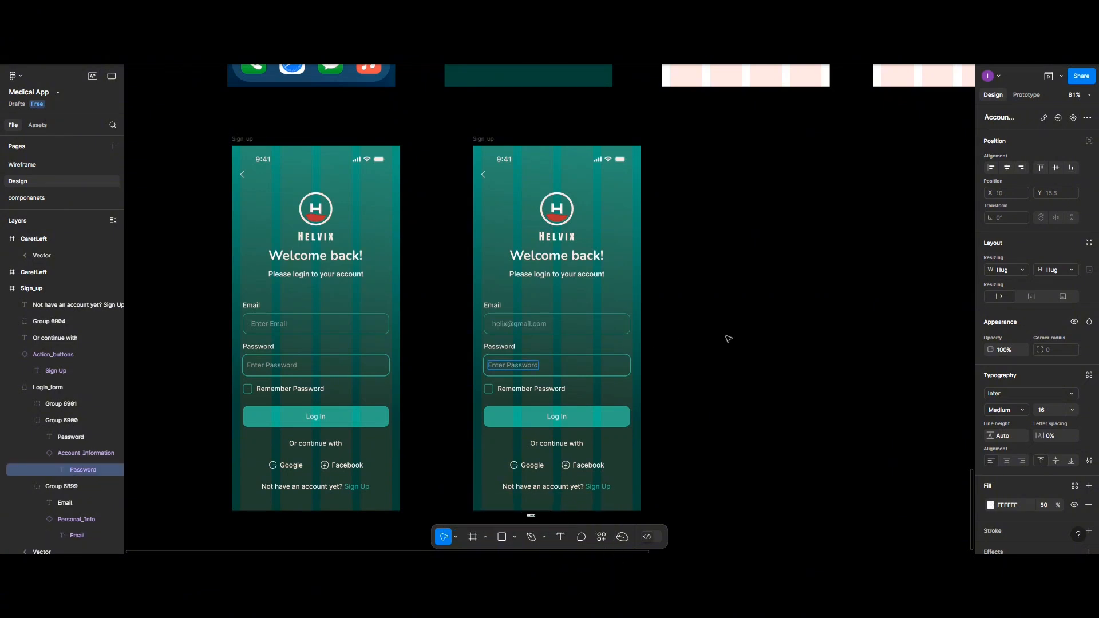
# - Ungroup the copy's login form into its separate field groups
pyautogui.click(582, 371)
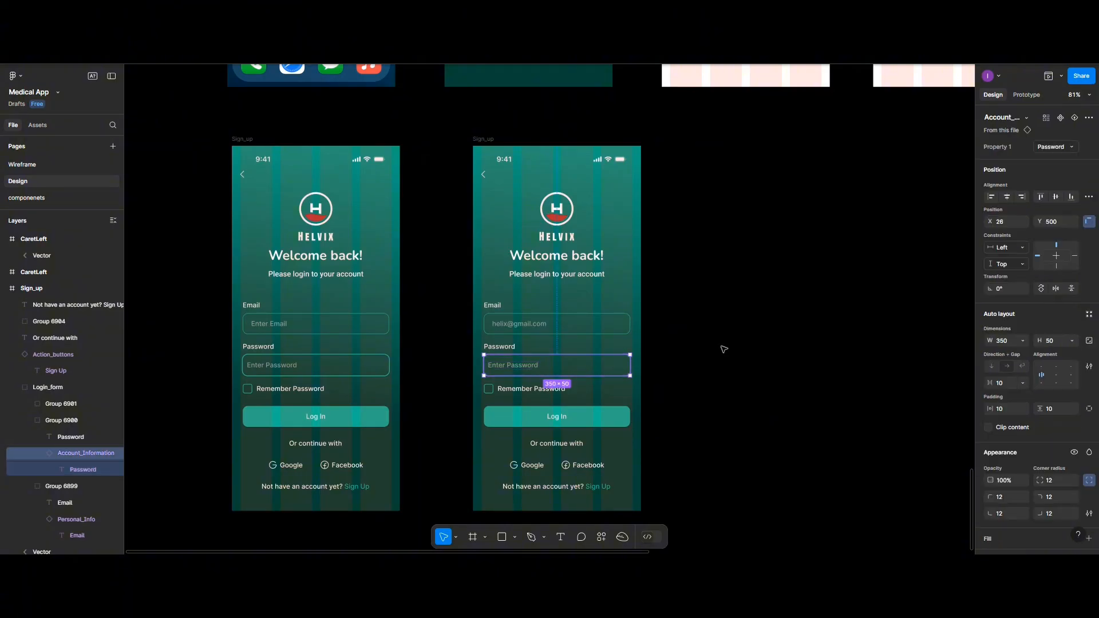
pyautogui.press('Escape')
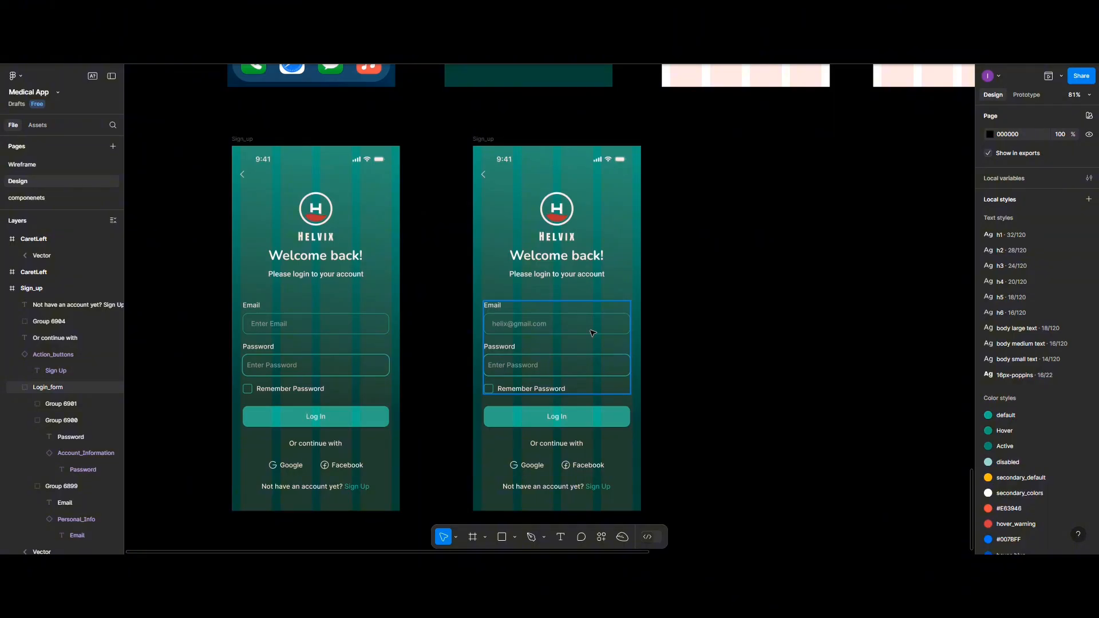
pyautogui.rightClick(593, 333)
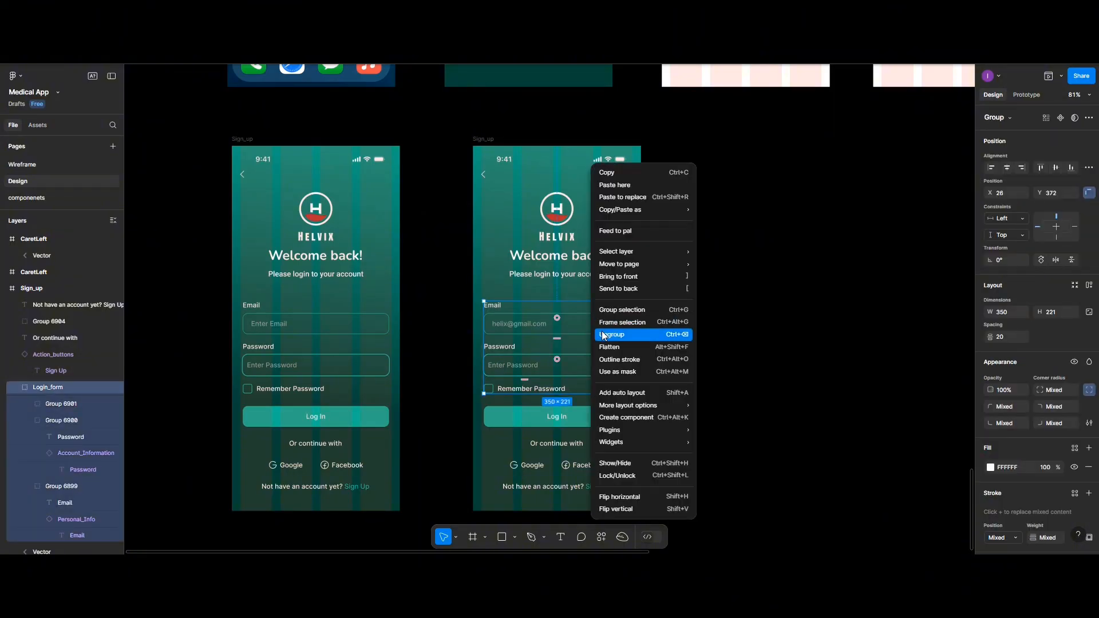
pyautogui.click(605, 334)
pyautogui.click(703, 337)
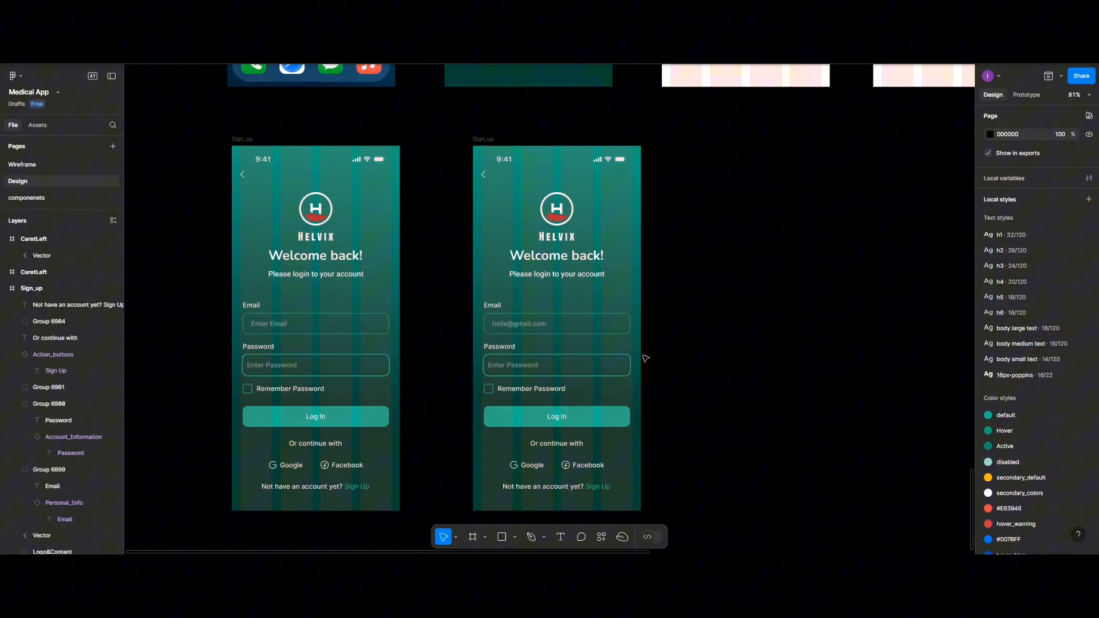
# - Ungroup the password field group and delete its old input box
pyautogui.click(609, 370)
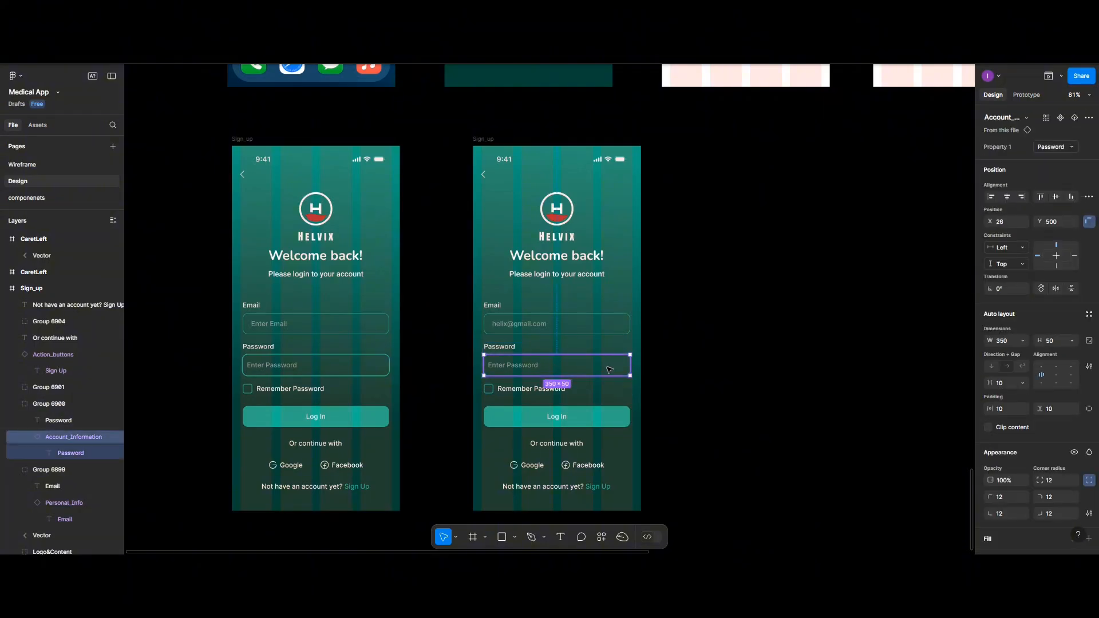
pyautogui.press('Escape')
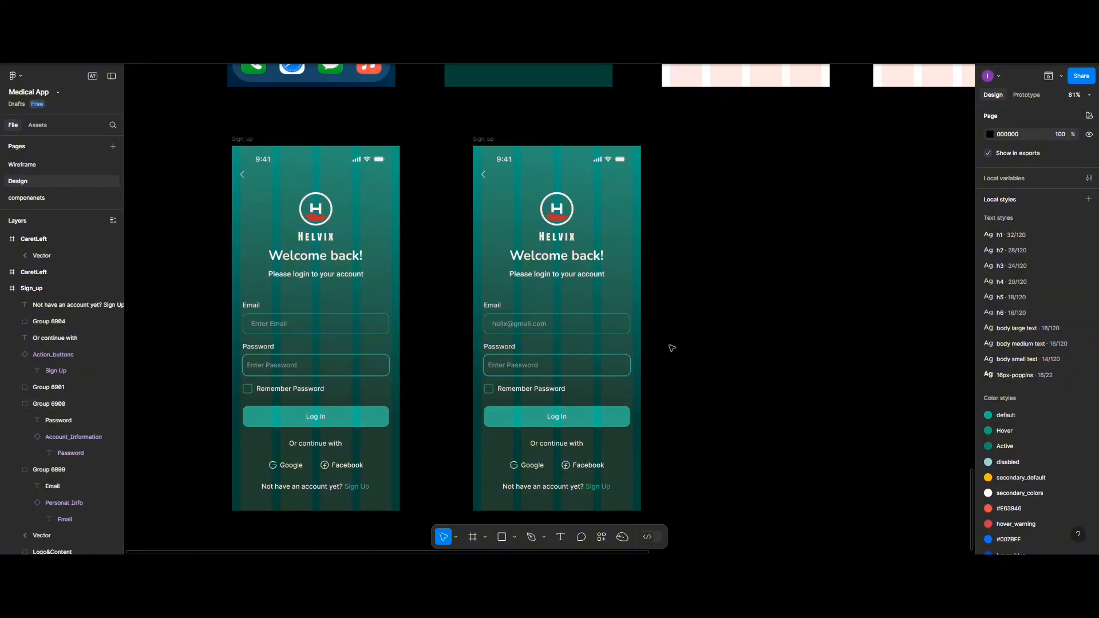
pyautogui.click(607, 357)
pyautogui.rightClick(606, 356)
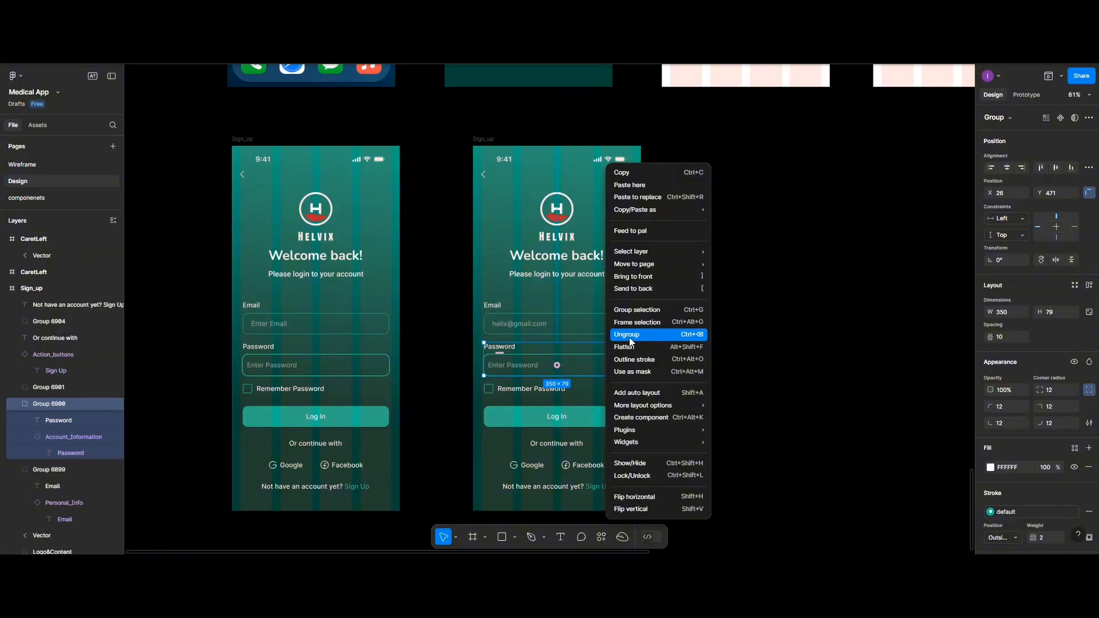
pyautogui.click(630, 338)
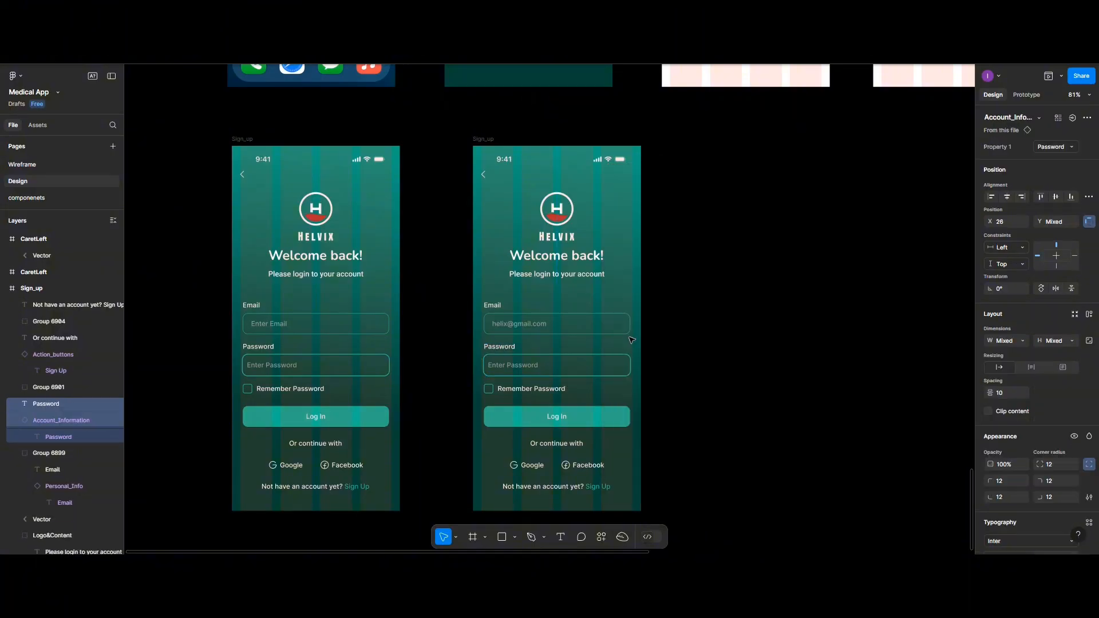
pyautogui.click(667, 372)
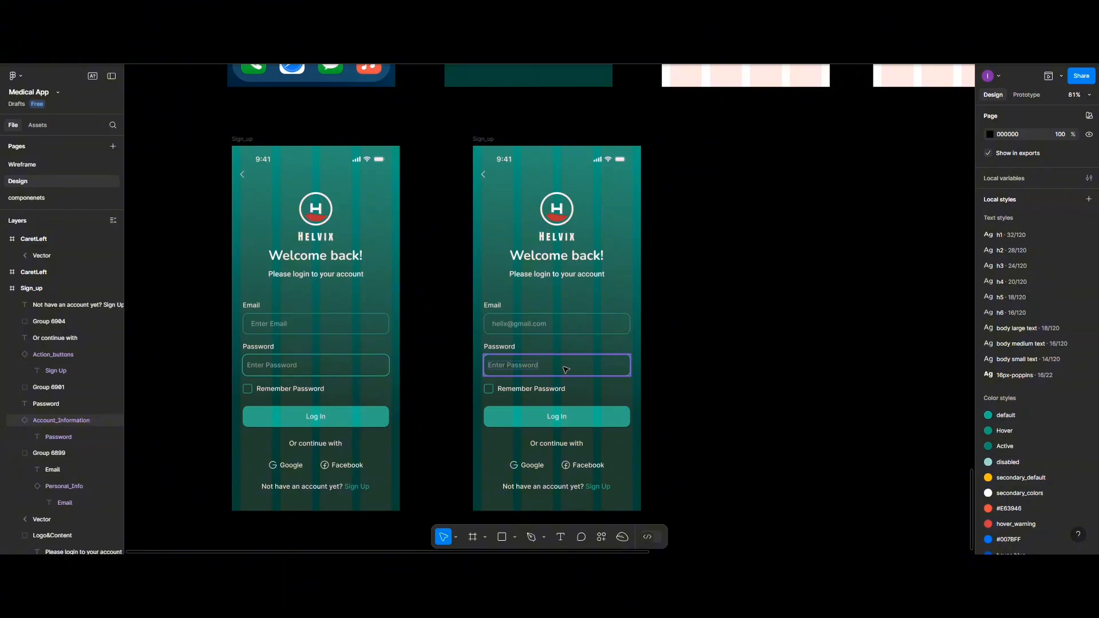
pyautogui.click(565, 369)
pyautogui.press('Delete')
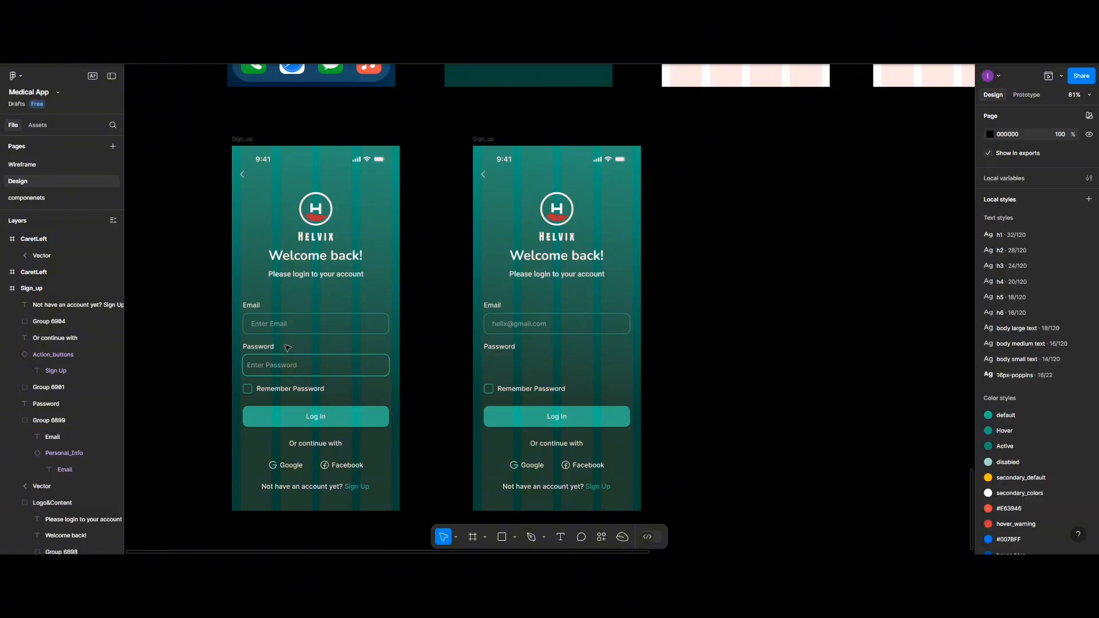
# - Insert a PasswordField component from Assets and place it under the Password label
pyautogui.click(50, 126)
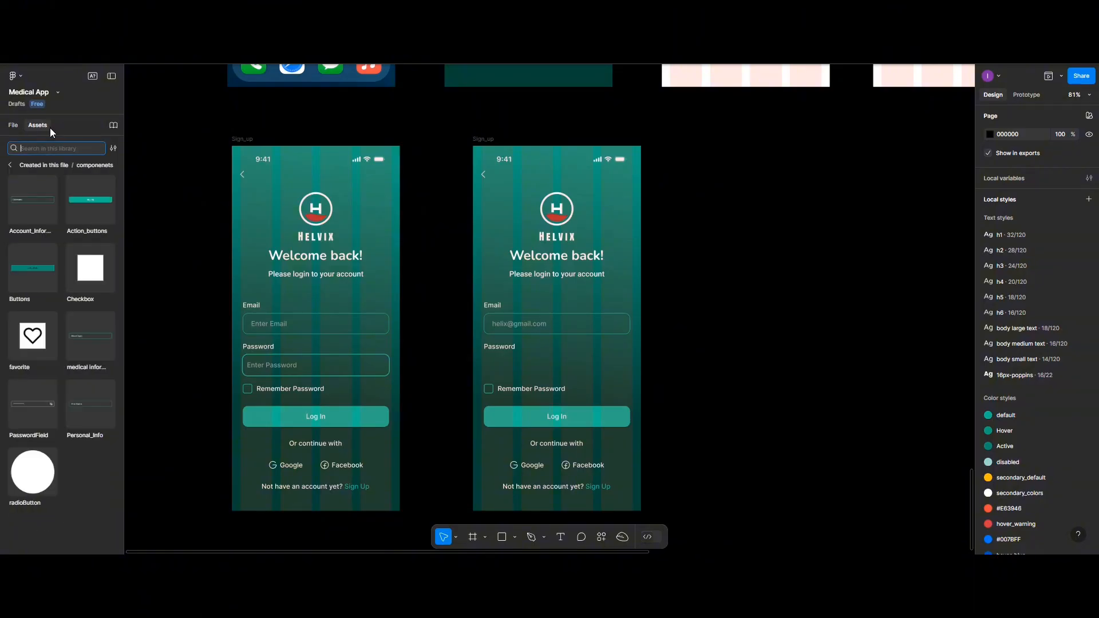
pyautogui.click(19, 408)
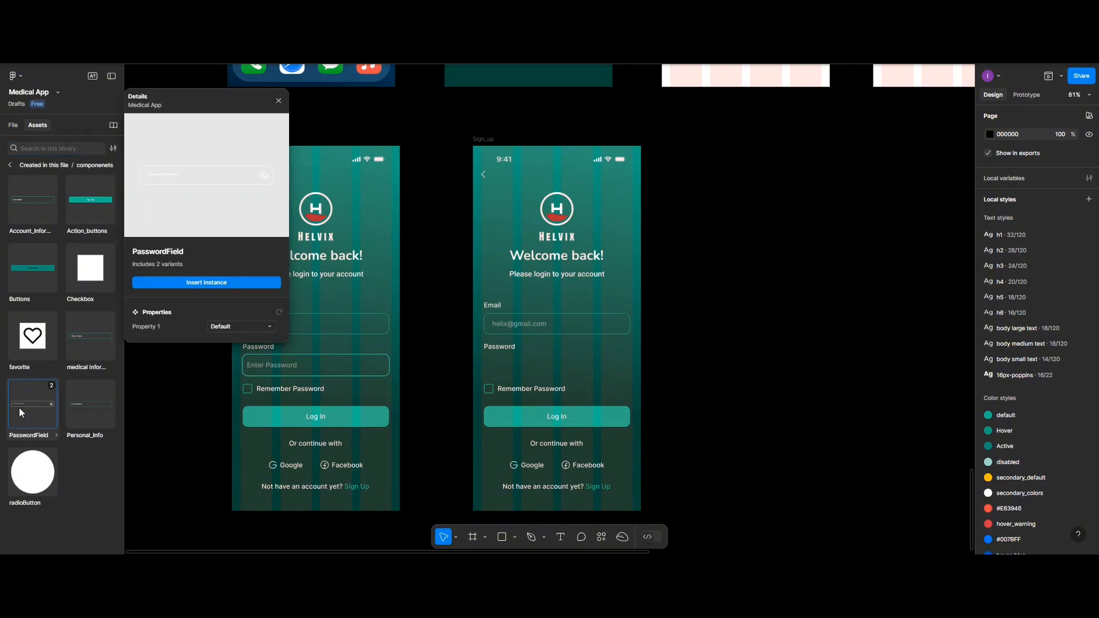
pyautogui.click(186, 281)
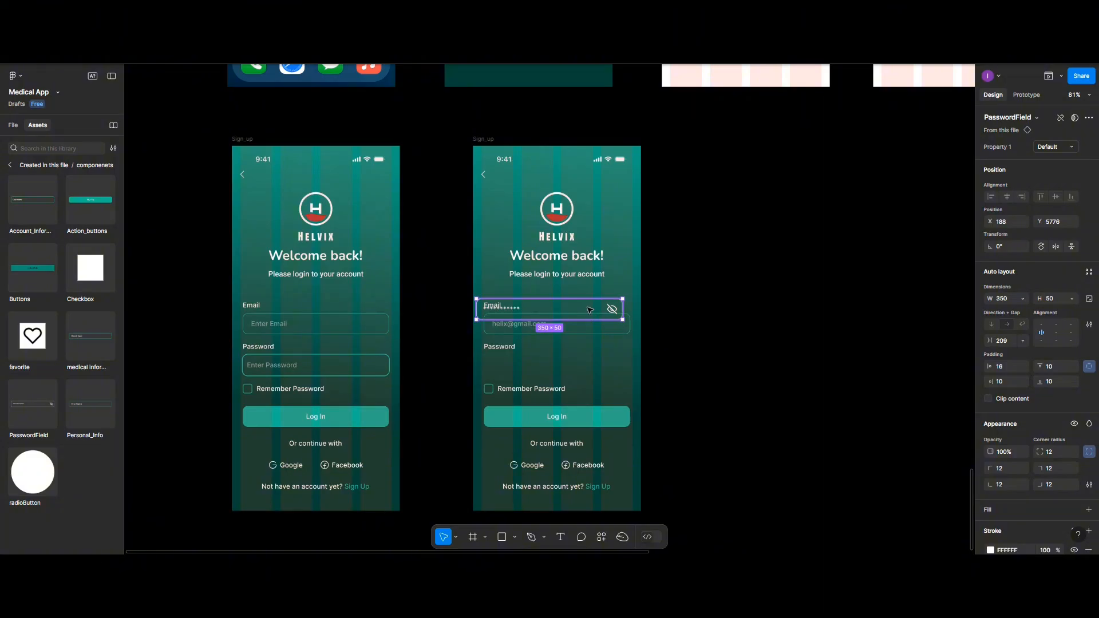
pyautogui.moveTo(590, 310); pyautogui.dragTo(590, 365)
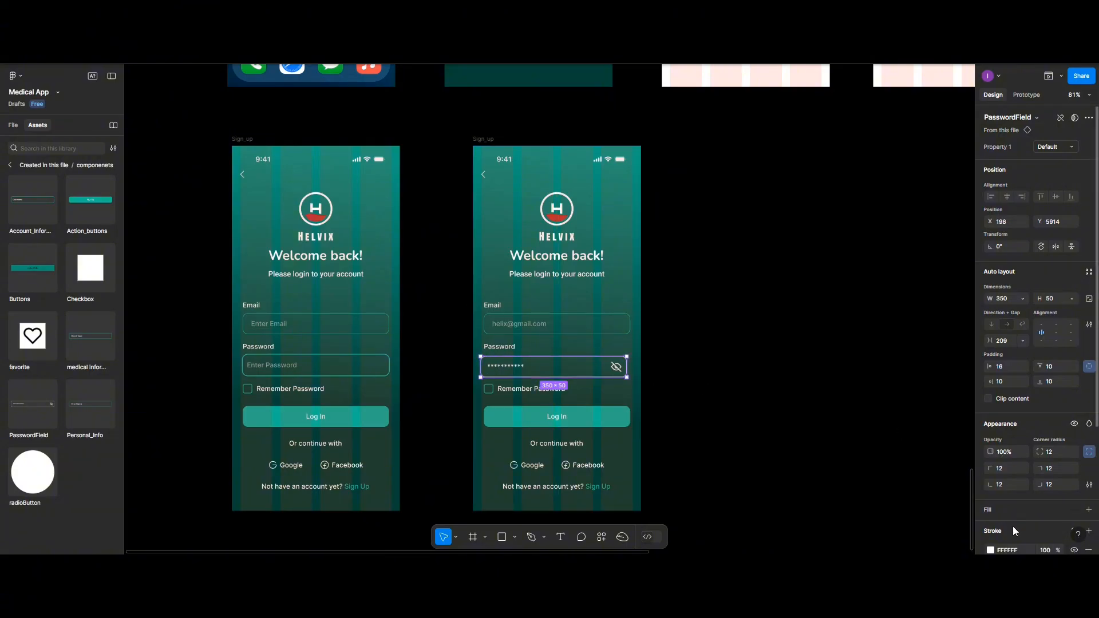
# - Set the PasswordField's stroke colour to teal 1BAF85
pyautogui.scroll(-2, 1012, 526)
pyautogui.click(990, 494)
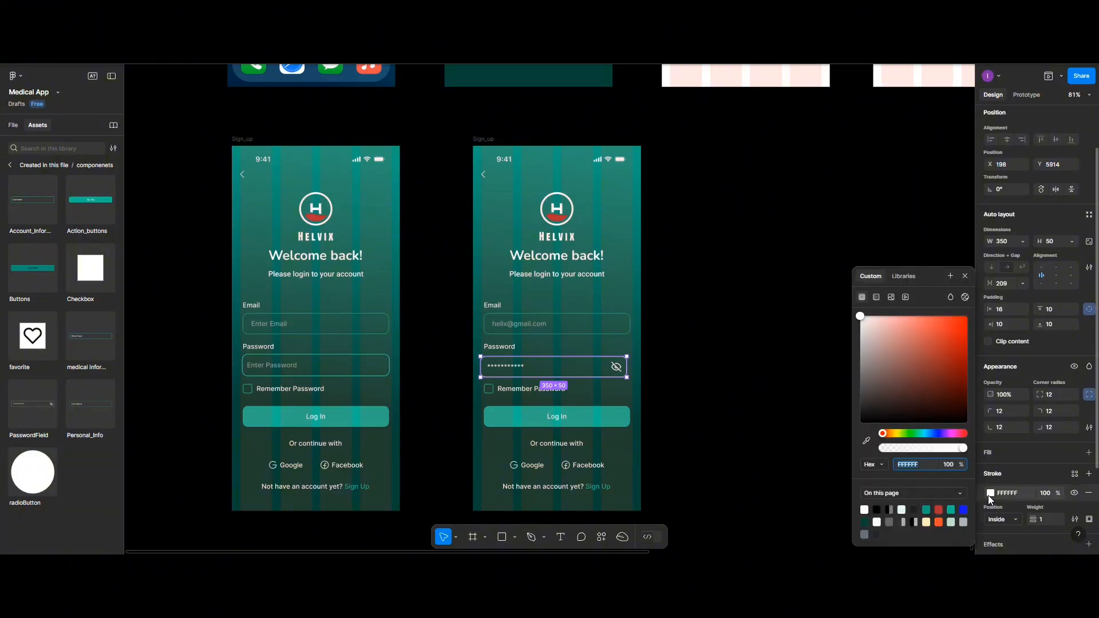
pyautogui.click(927, 507)
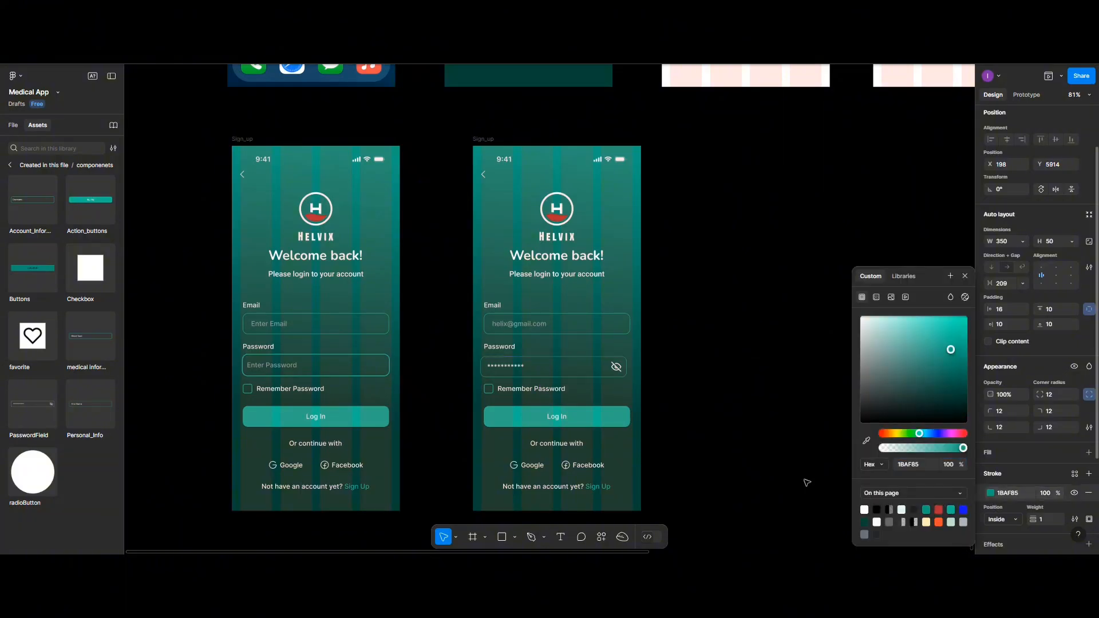
pyautogui.click(712, 407)
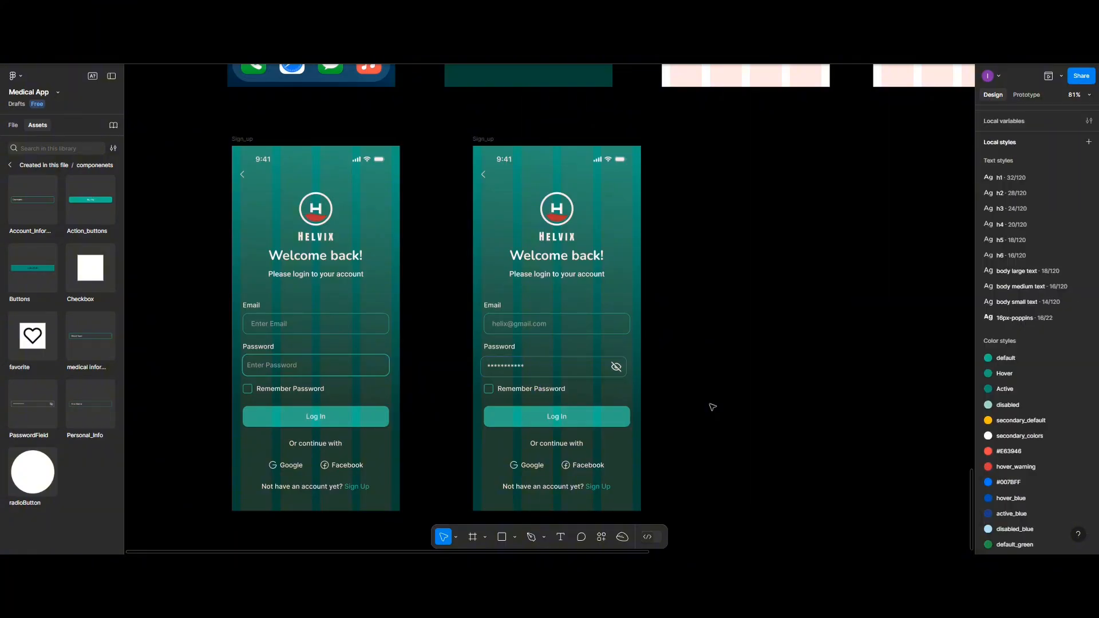
# - Left-align the PasswordField with the Password label and nudge it into place
pyautogui.click(557, 368)
pyautogui.keyDown('shift'); pyautogui.click(503, 347); pyautogui.keyUp('shift')
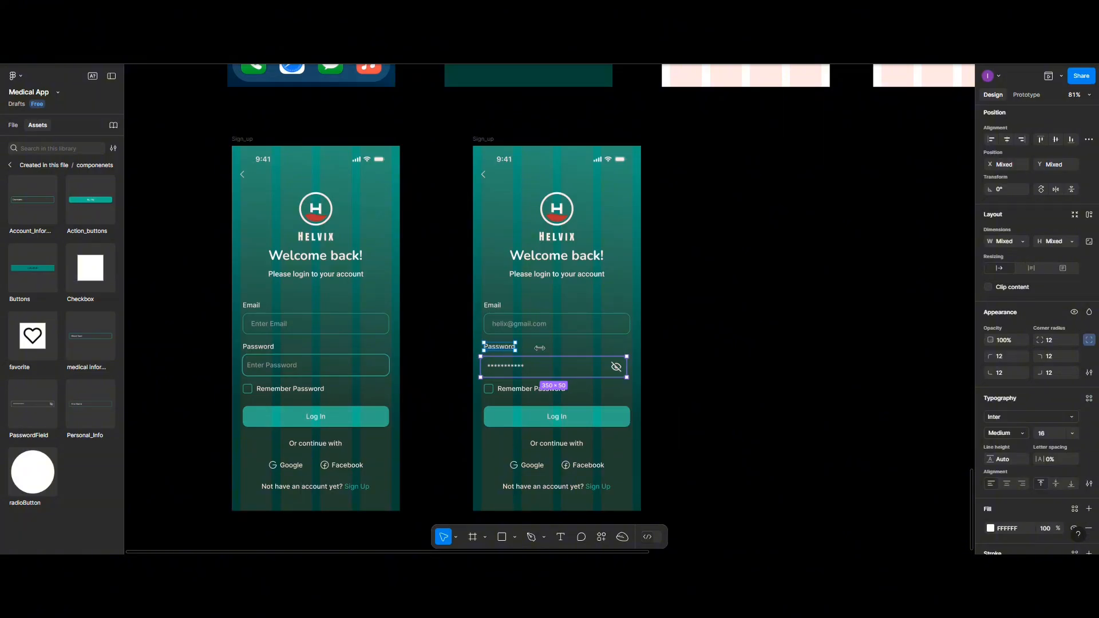
pyautogui.click(991, 140)
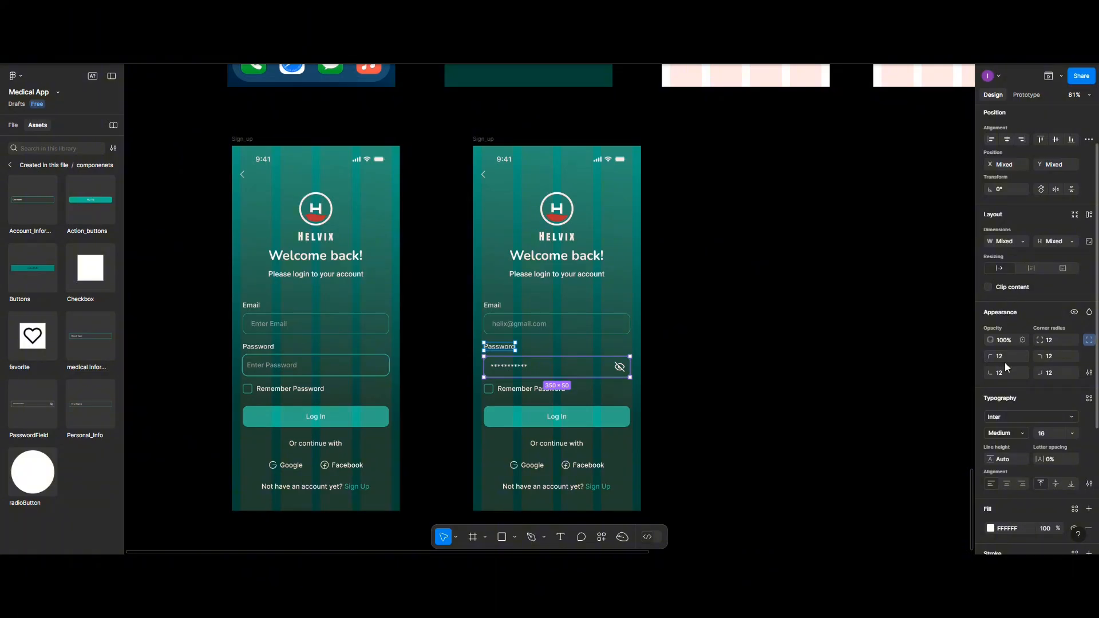
pyautogui.click(1089, 140)
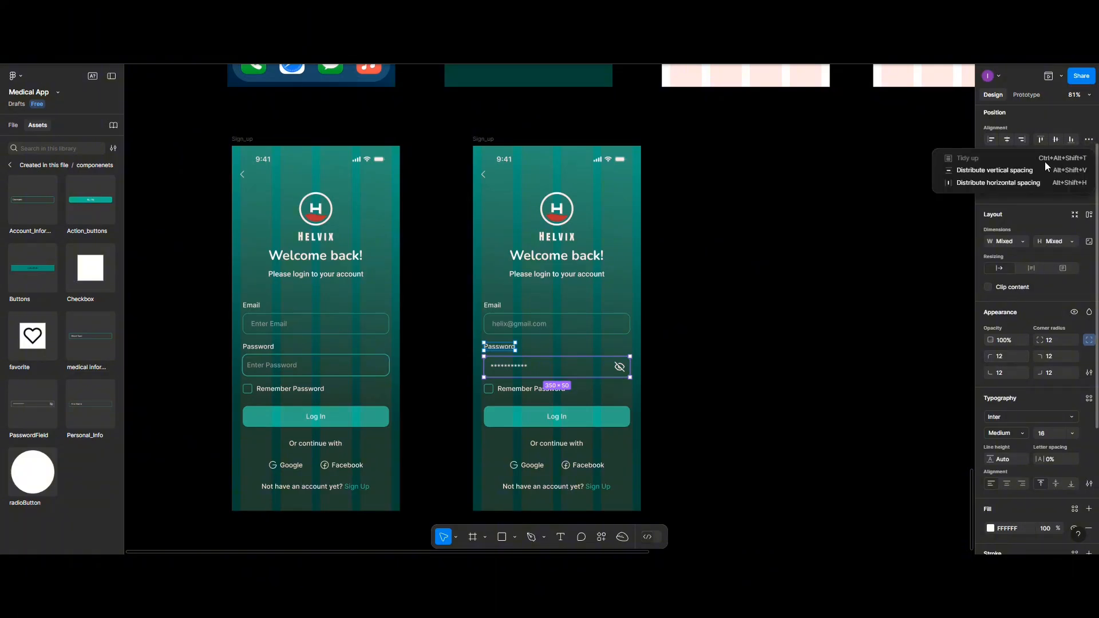
pyautogui.click(1042, 170)
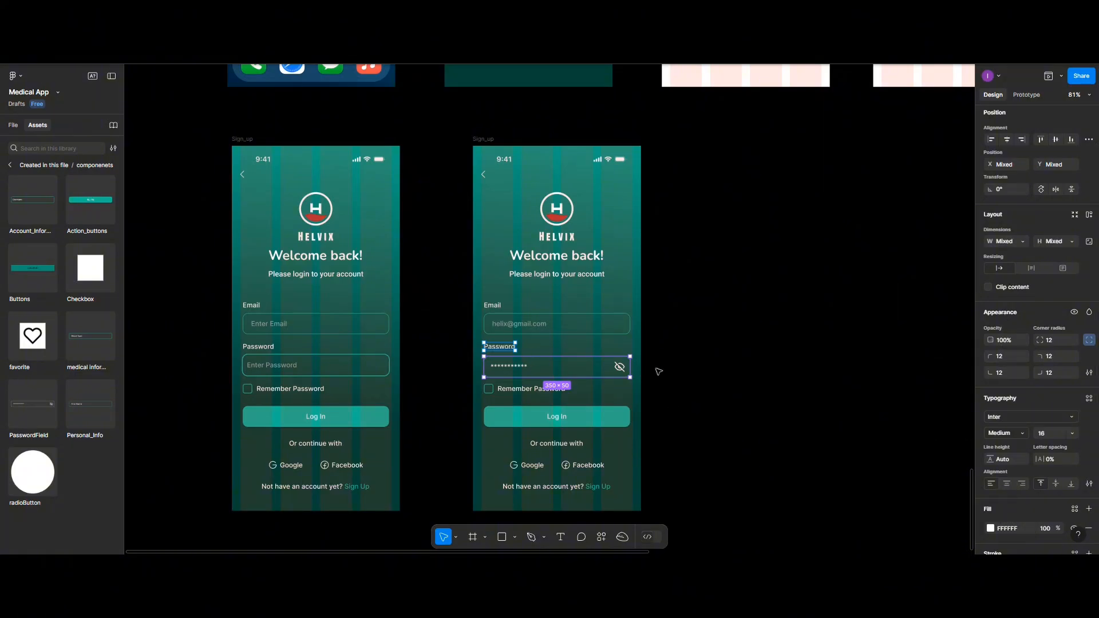
pyautogui.click(714, 346)
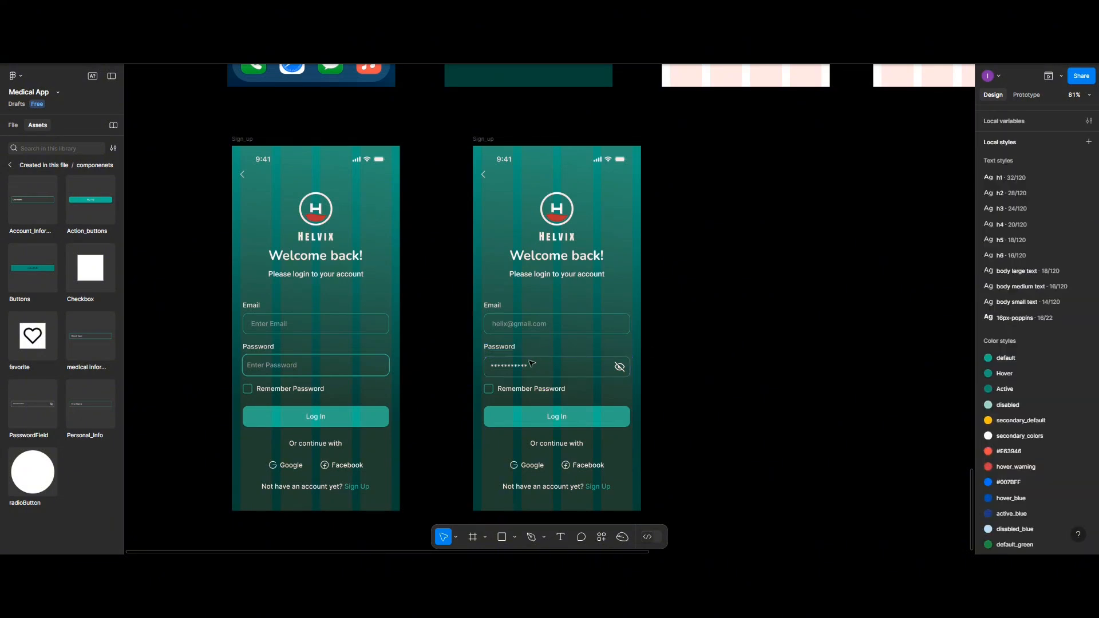
pyautogui.click(558, 369)
pyautogui.moveTo(558, 370)
pyautogui.mouseDown()
pyautogui.moveTo(509, 367)
pyautogui.moveTo(557, 368)
pyautogui.mouseUp()
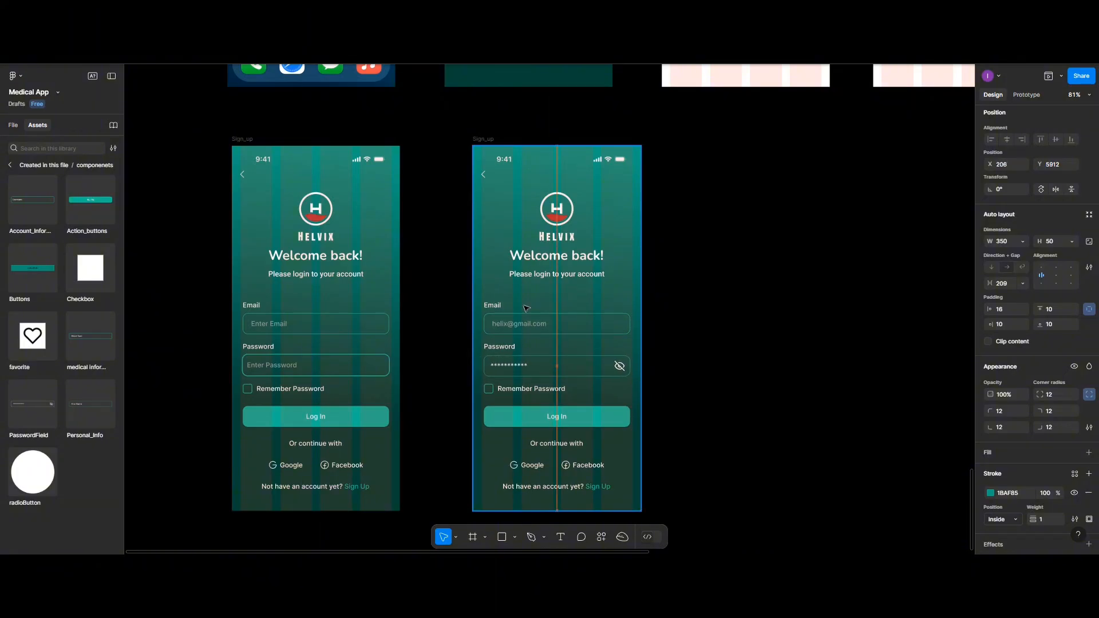
# - Rename the copied frame to Sign_in_Info and bring back the layers list
pyautogui.click(486, 140)
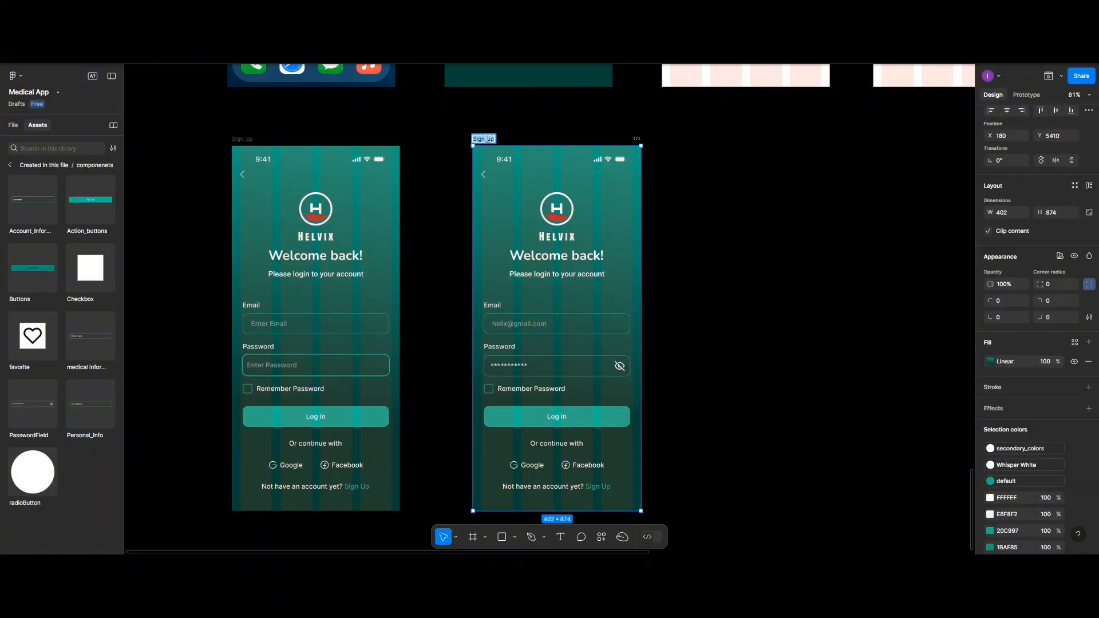
pyautogui.write('Sign')
pyautogui.press('BackSpace')
pyautogui.write('n_In_C')
pyautogui.press('BackSpace')
pyautogui.write('Info')
pyautogui.press('Return')
pyautogui.click(12, 125)
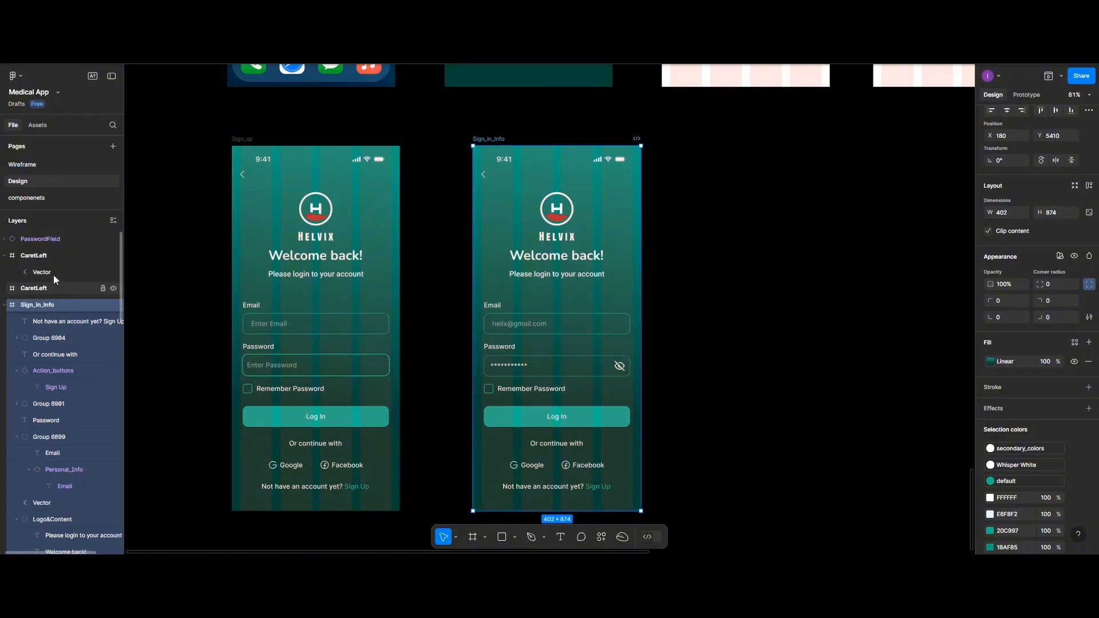
# - Move the PasswordField into Sign_in_Info and group it with its label at 10 spacing
pyautogui.click(561, 369)
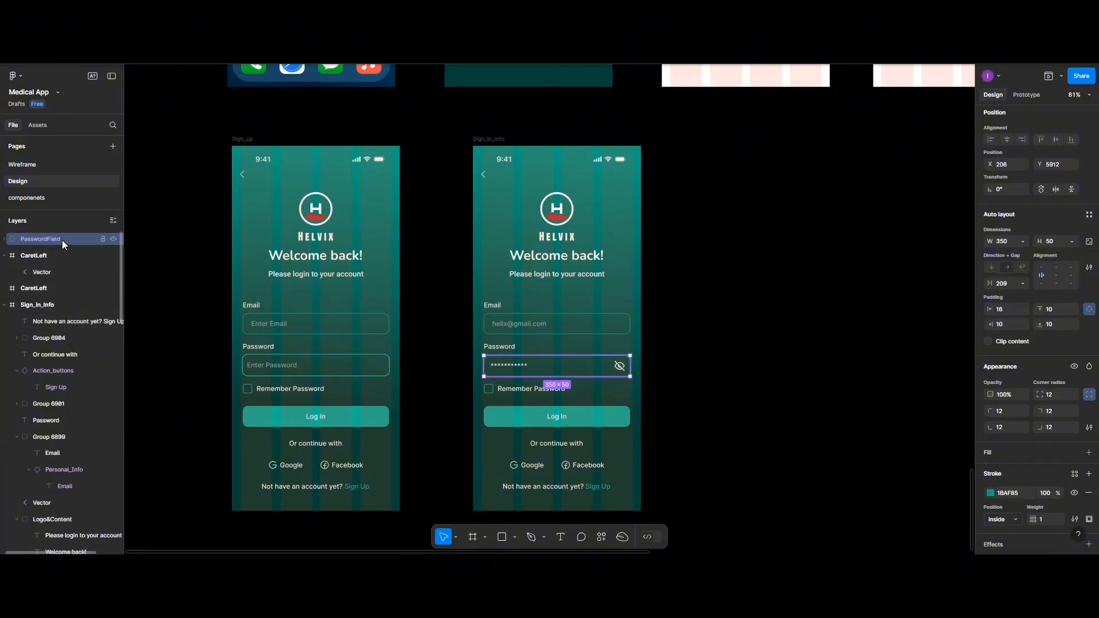
pyautogui.moveTo(62, 239); pyautogui.dragTo(62, 313)
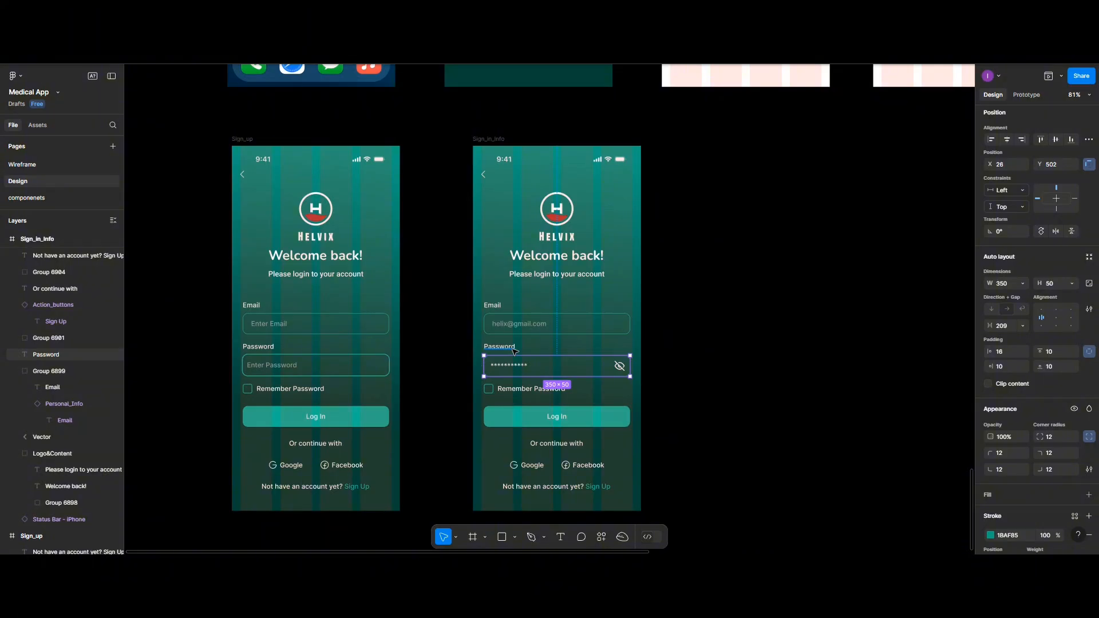
pyautogui.keyDown('shift'); pyautogui.click(514, 349); pyautogui.keyUp('shift')
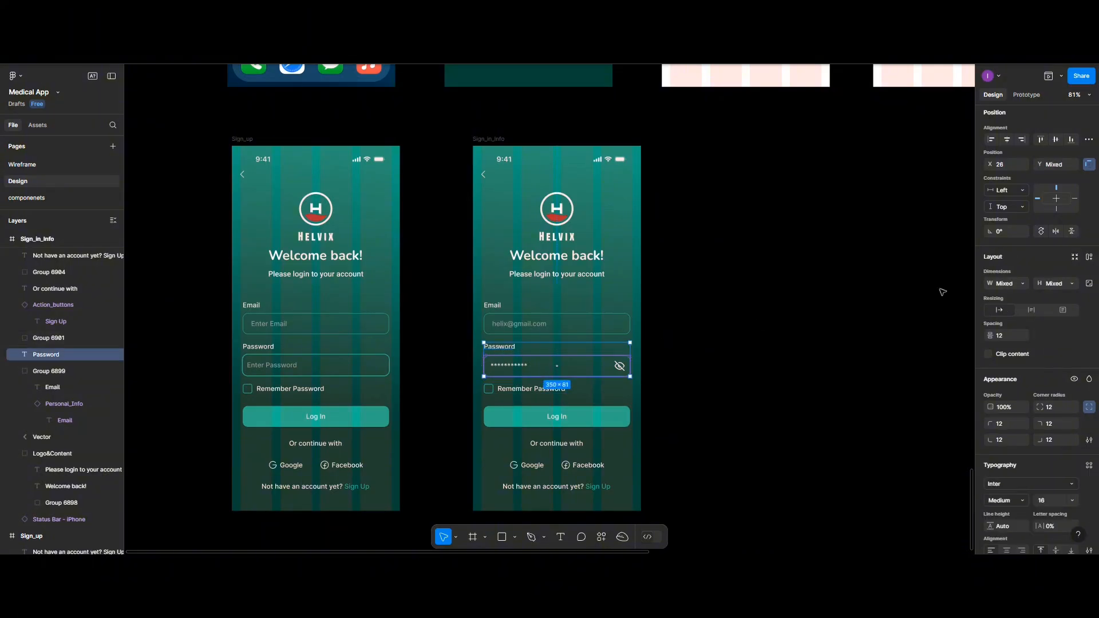
pyautogui.click(1009, 336)
pyautogui.write('10')
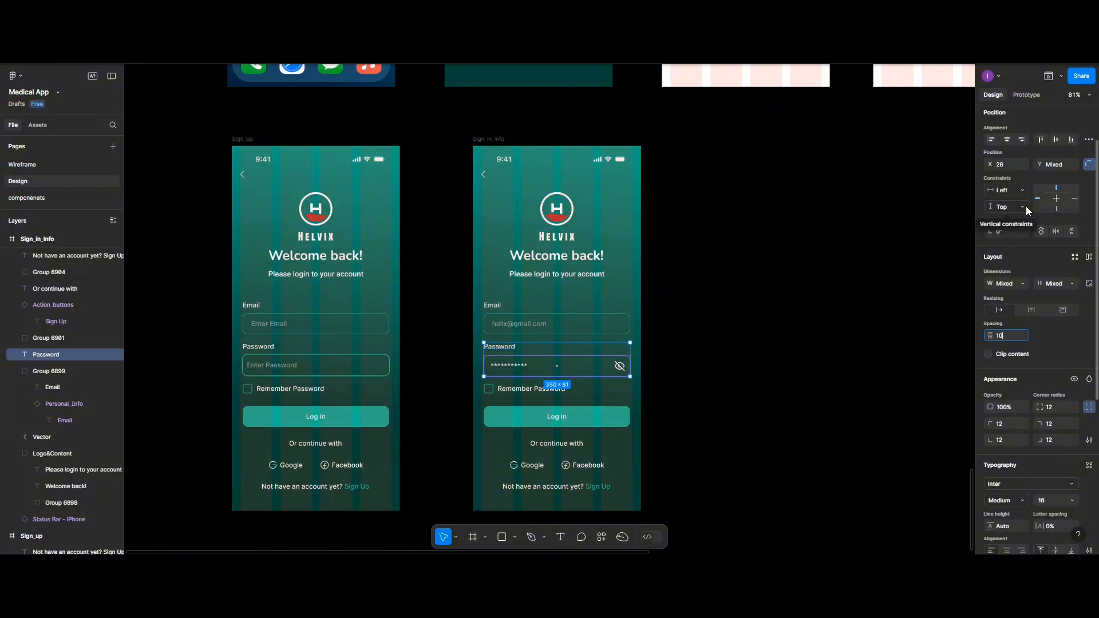
pyautogui.hotkey('ctrl', 'g')
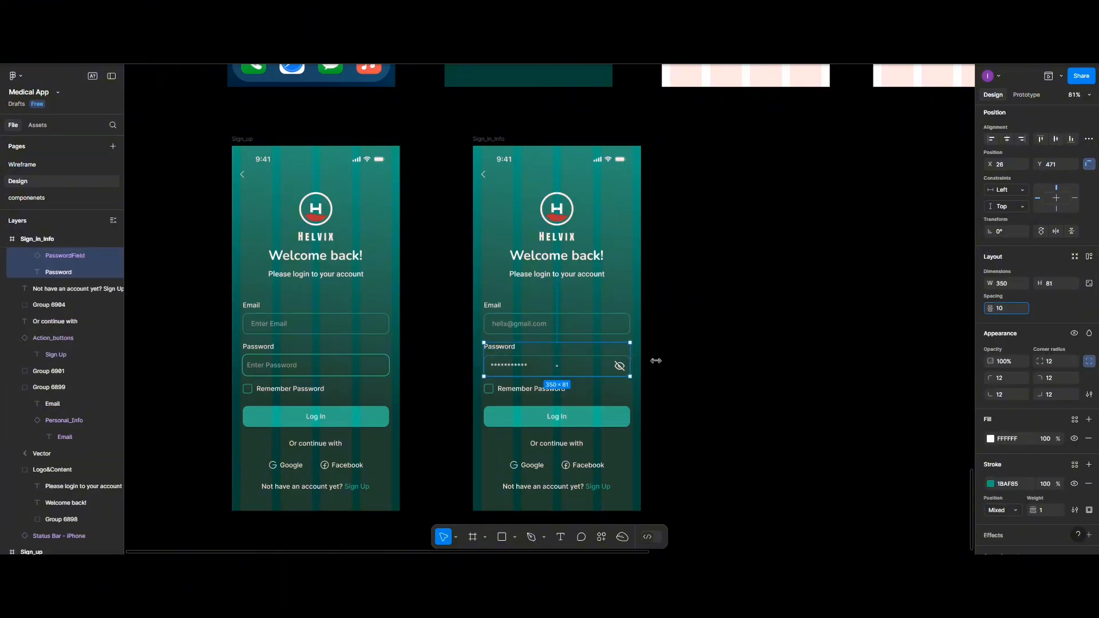
pyautogui.click(716, 356)
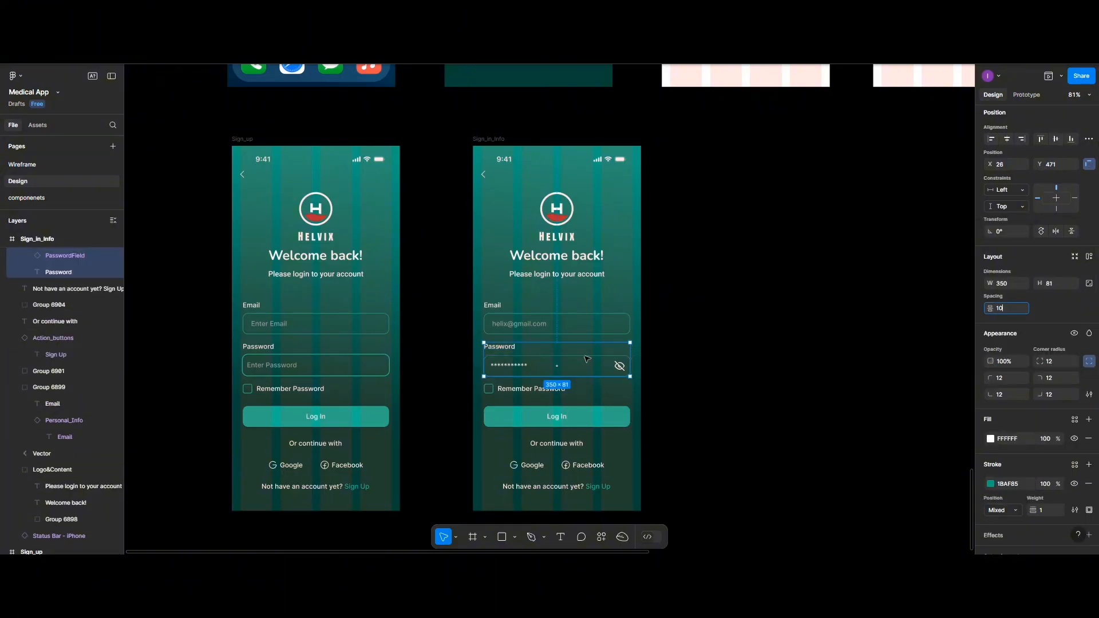
# - Centre the Email, Password, Remember Password and Log In elements horizontally together
pyautogui.click(535, 325)
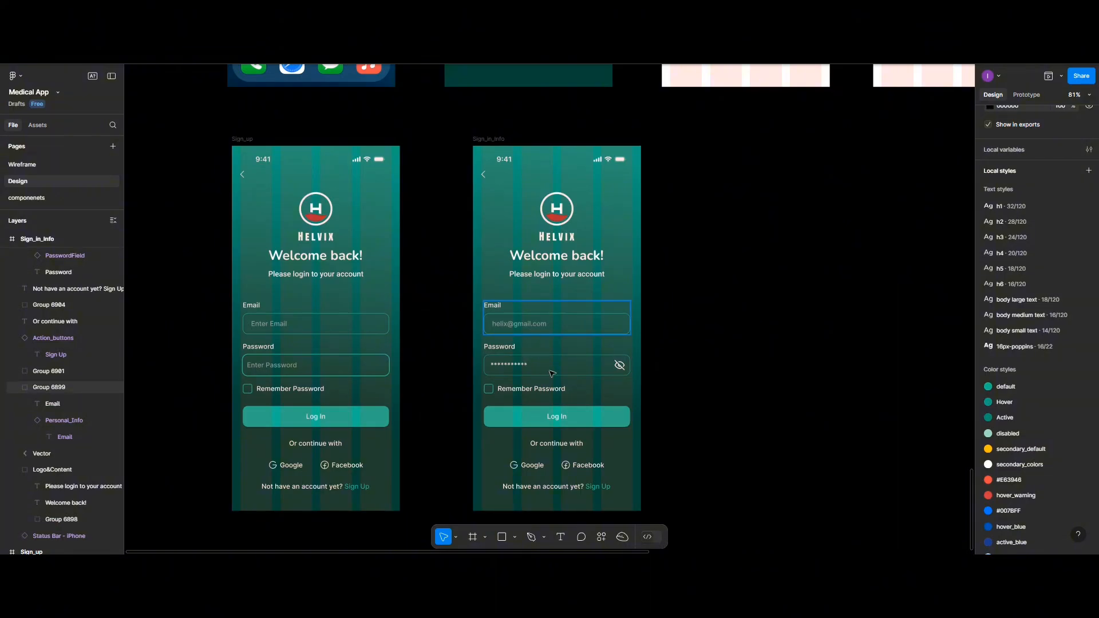
pyautogui.click(674, 324)
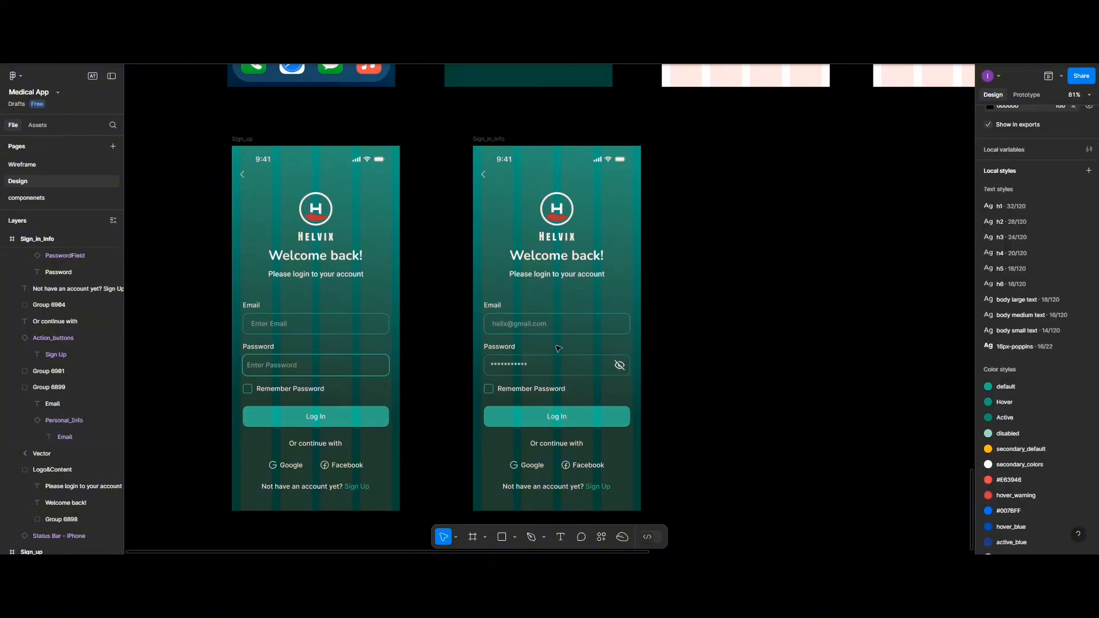
pyautogui.click(525, 364)
pyautogui.keyDown('shift'); pyautogui.click(533, 329); pyautogui.keyUp('shift')
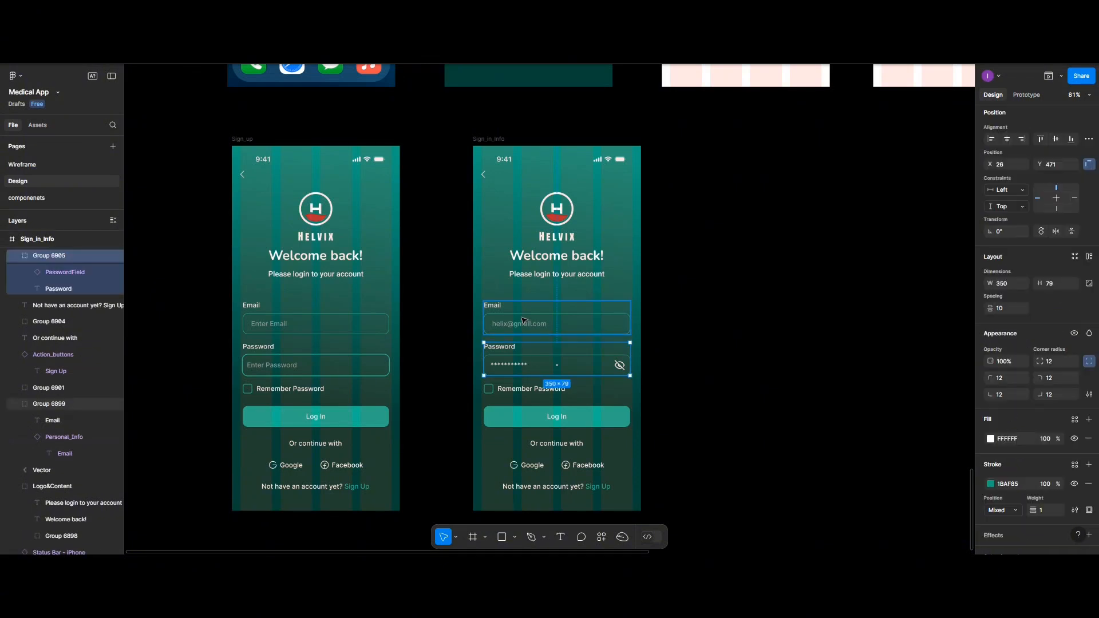
pyautogui.keyDown('shift'); pyautogui.click(526, 390); pyautogui.keyUp('shift')
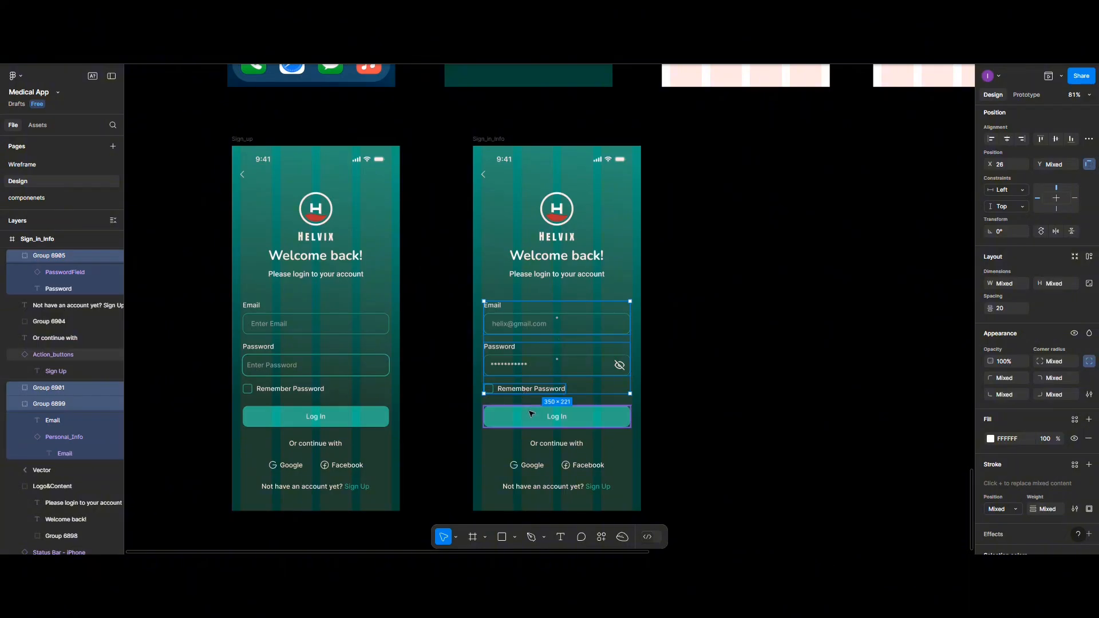
pyautogui.keyDown('shift'); pyautogui.click(531, 415); pyautogui.keyUp('shift')
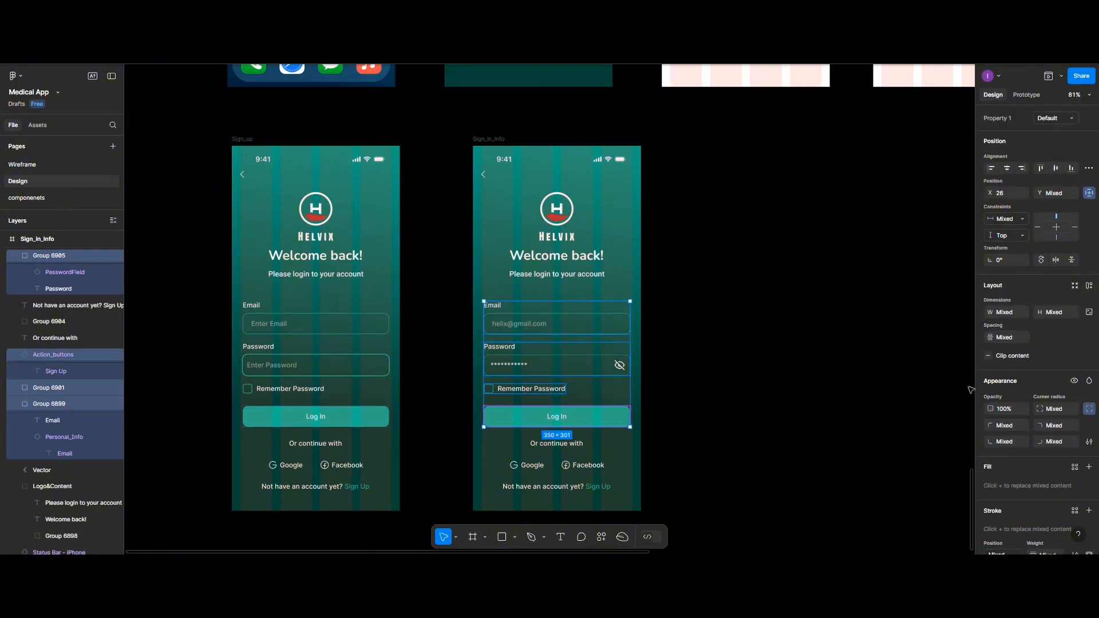
pyautogui.click(1008, 167)
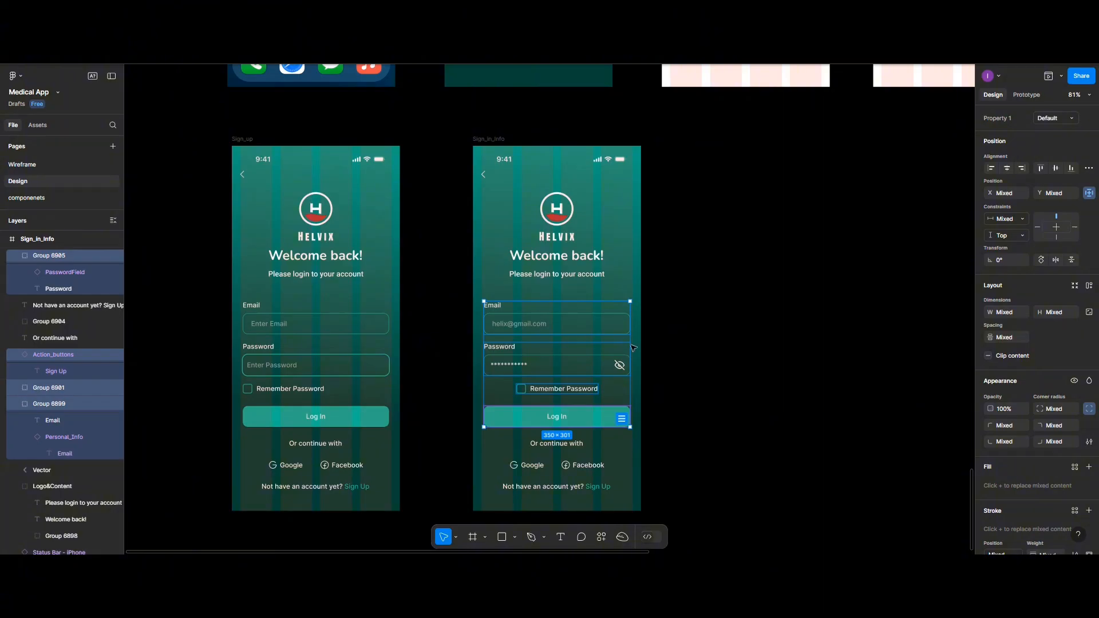
pyautogui.click(735, 357)
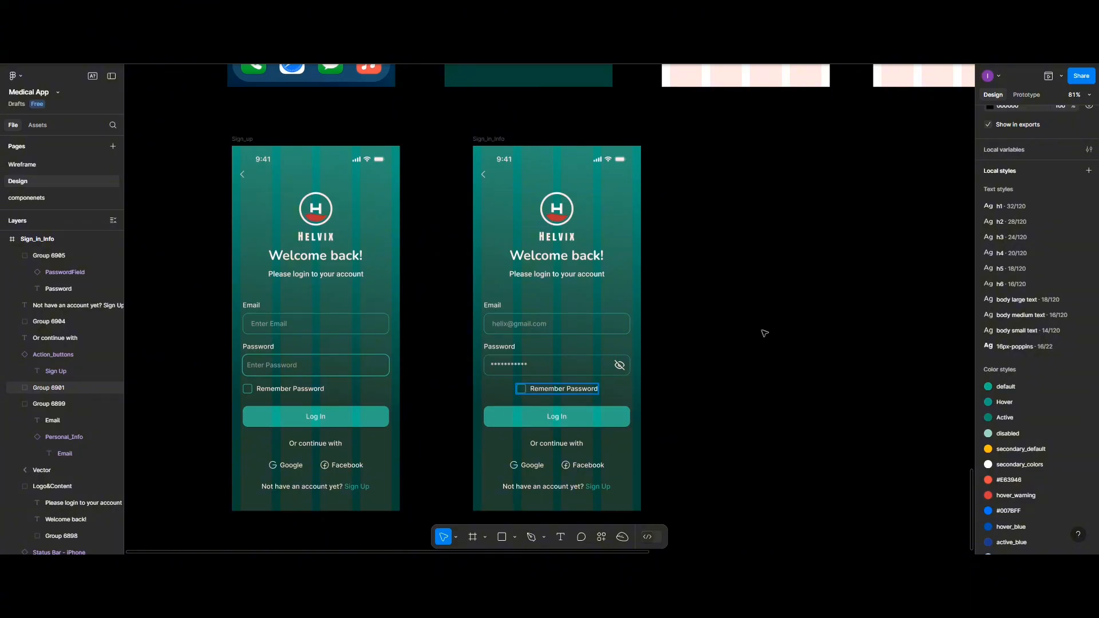
# - Align the Remember Password row left, at X 26 in line with the Email field
pyautogui.click(597, 390)
pyautogui.click(992, 139)
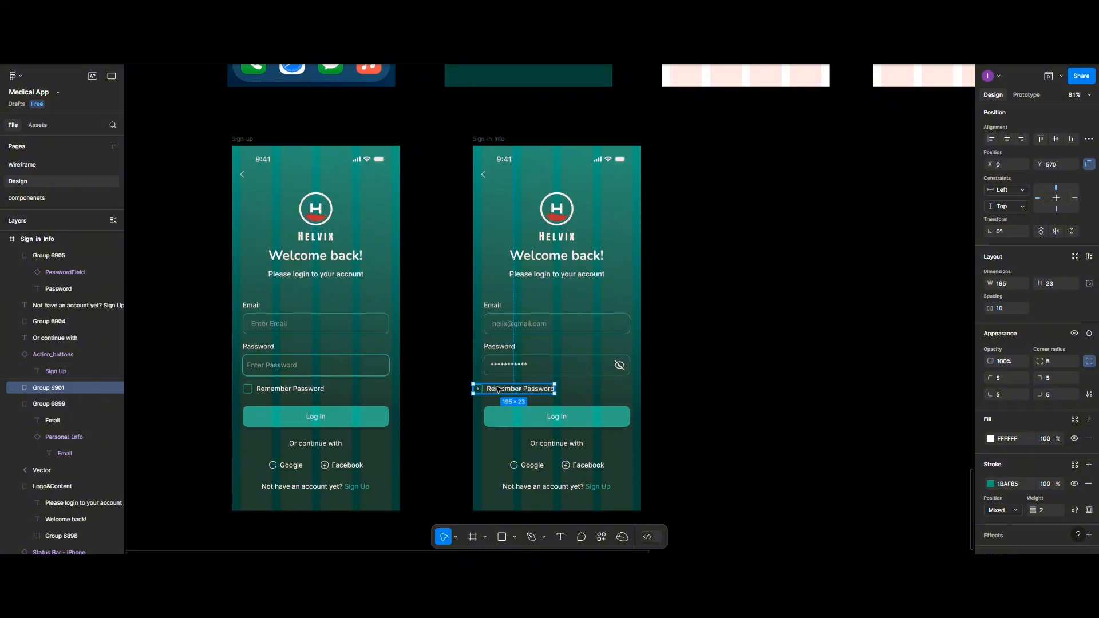
pyautogui.moveTo(498, 389); pyautogui.dragTo(509, 390)
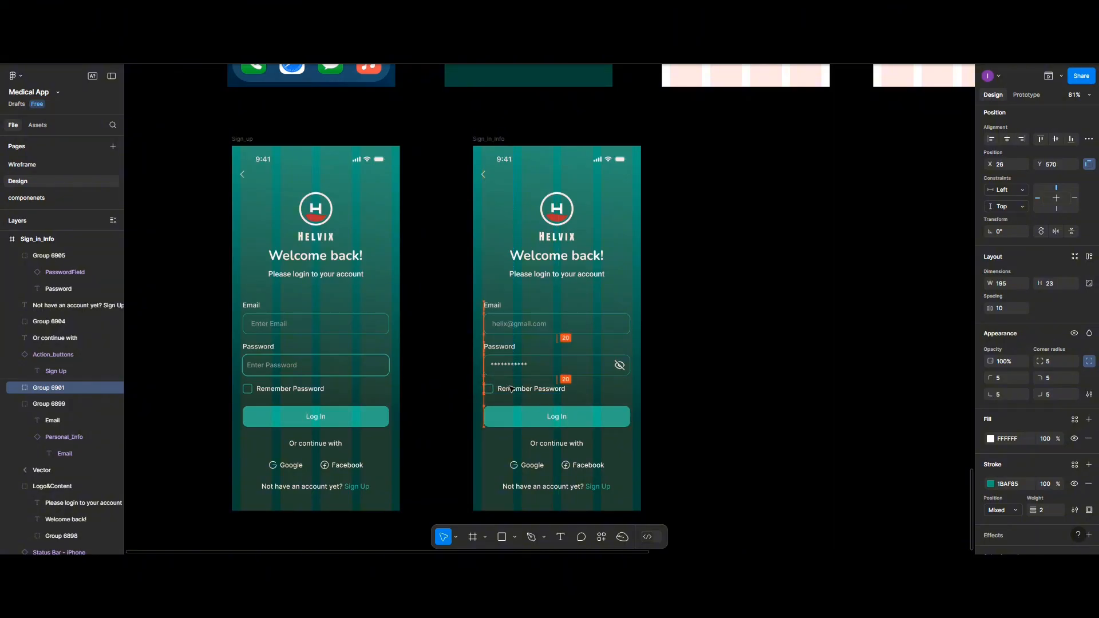
pyautogui.click(735, 389)
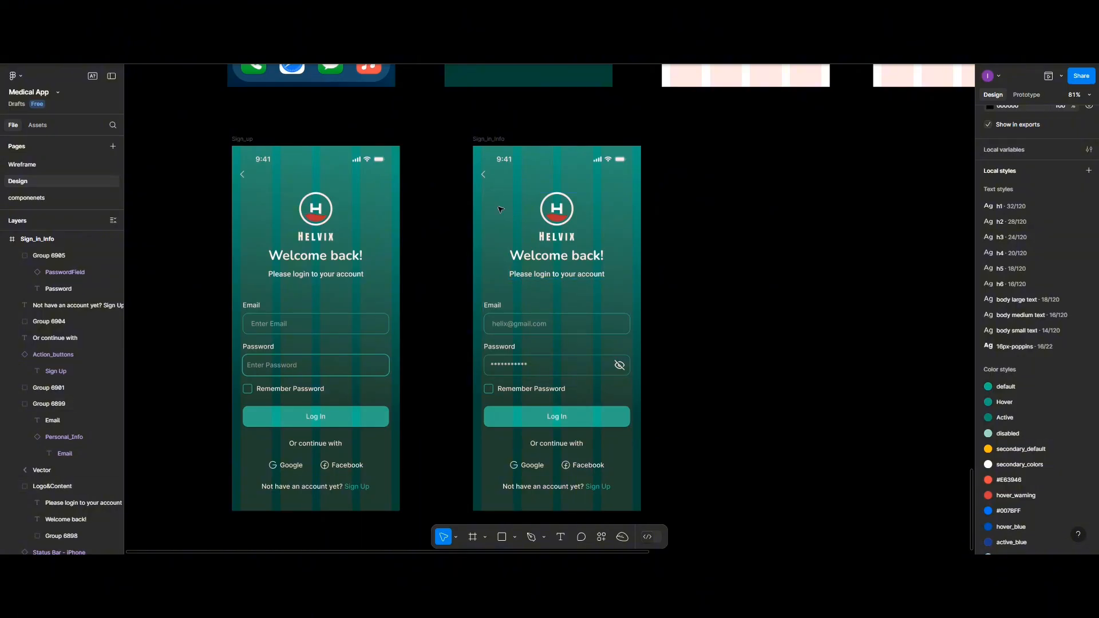
# - Duplicate the Sign_in_Info screen to the right of the original
pyautogui.click(497, 140)
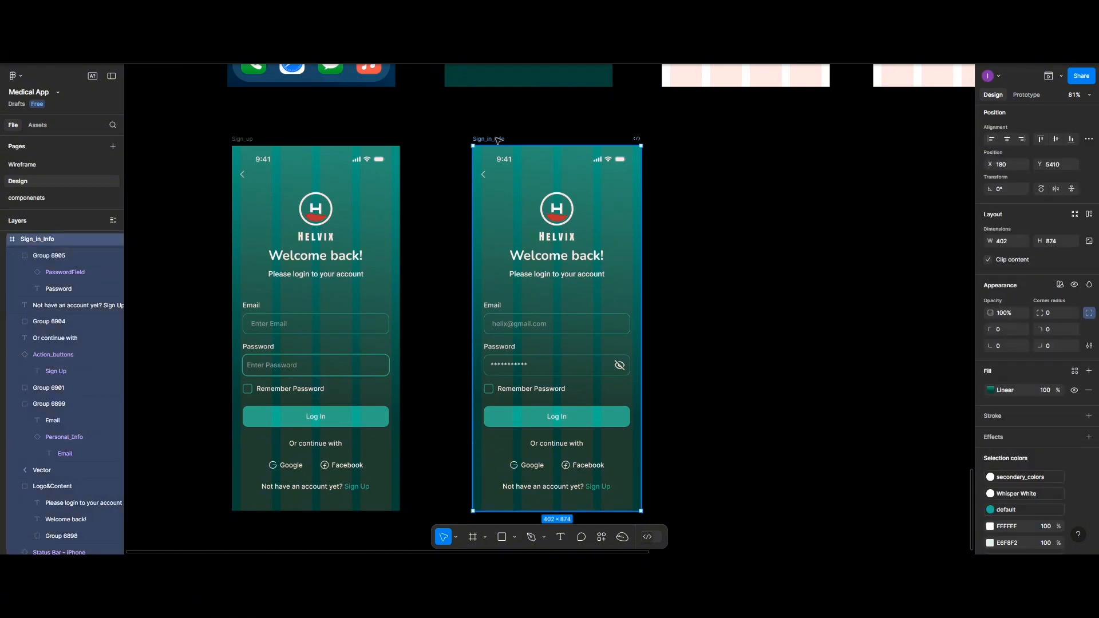
pyautogui.moveTo(498, 140); pyautogui.dragTo(719, 140)
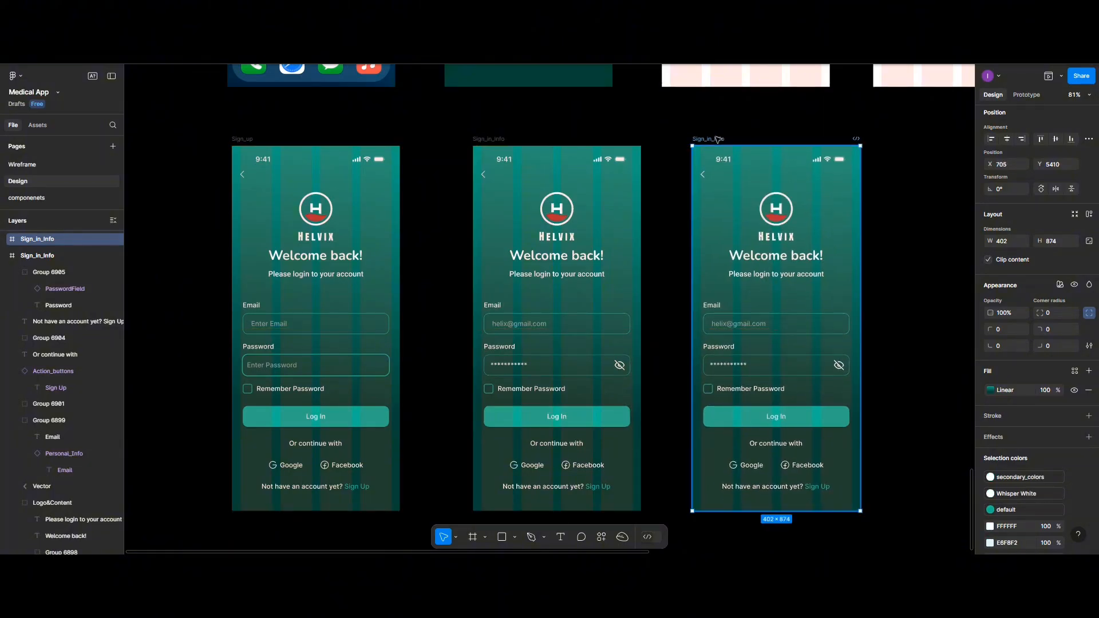
pyautogui.hscroll(-2, 719, 140)
pyautogui.hscroll(5, 719, 139)
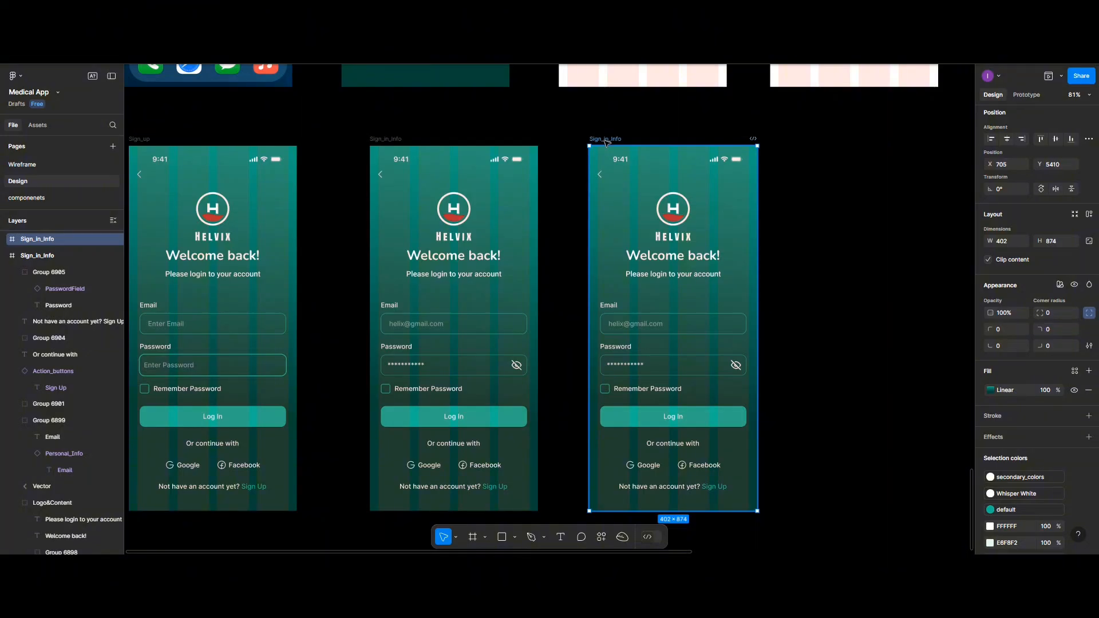
# - Rename the copied frame to Password_Validation
pyautogui.doubleClick(605, 140)
pyautogui.write('Passwor')
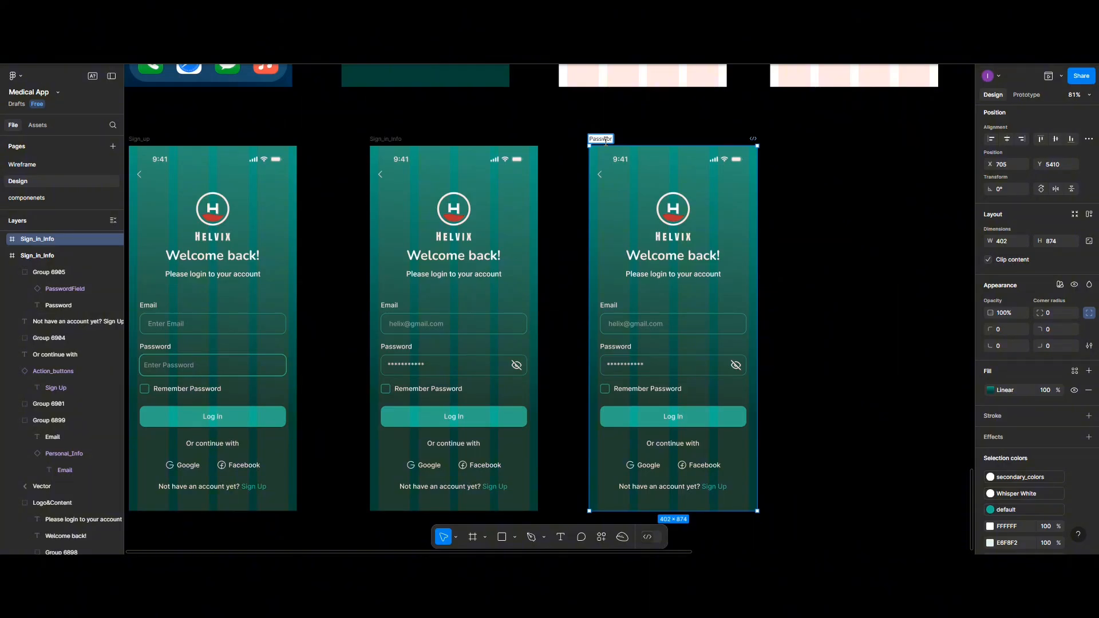
pyautogui.write('d_Validation')
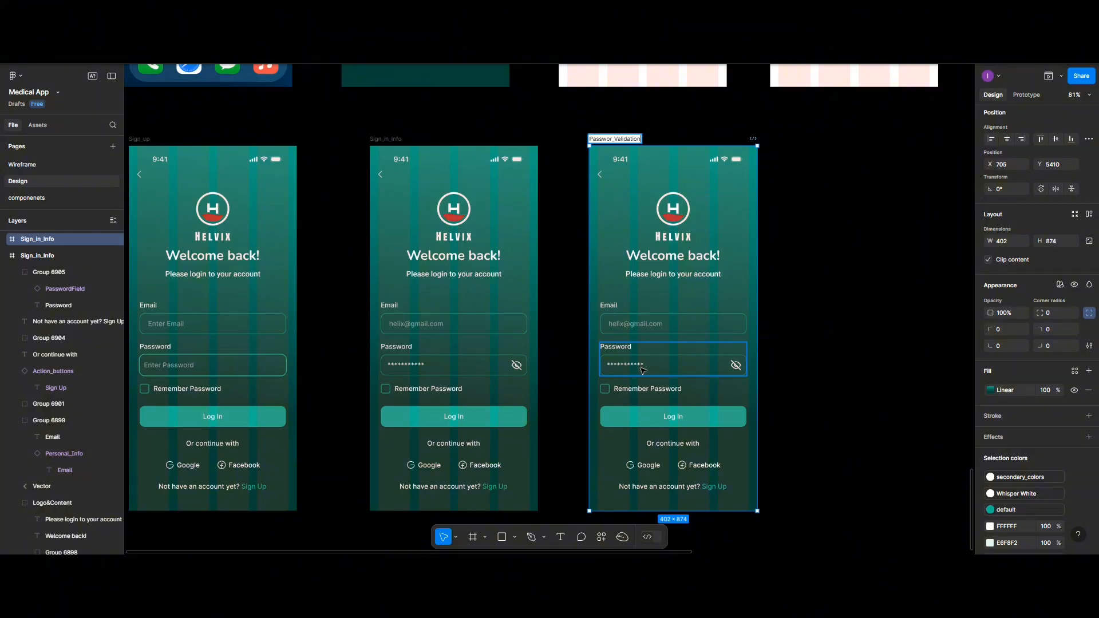
pyautogui.scroll(-2, 642, 370)
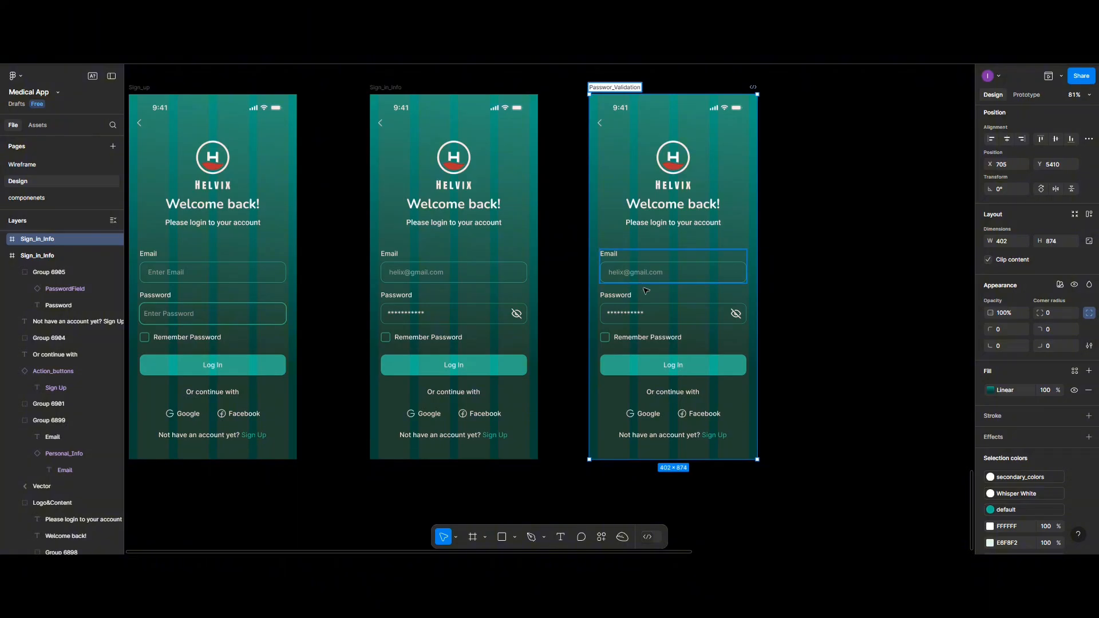
# - Move the Log In button and Remember Password row slightly lower
pyautogui.click(653, 365)
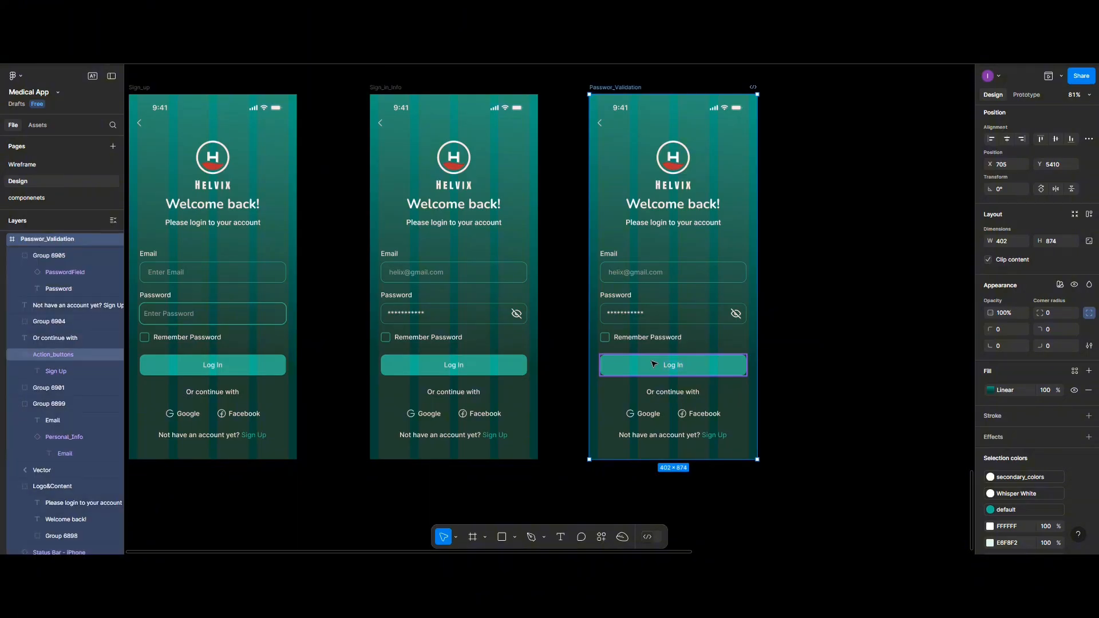
pyautogui.keyDown('shift'); pyautogui.click(622, 339); pyautogui.keyUp('shift')
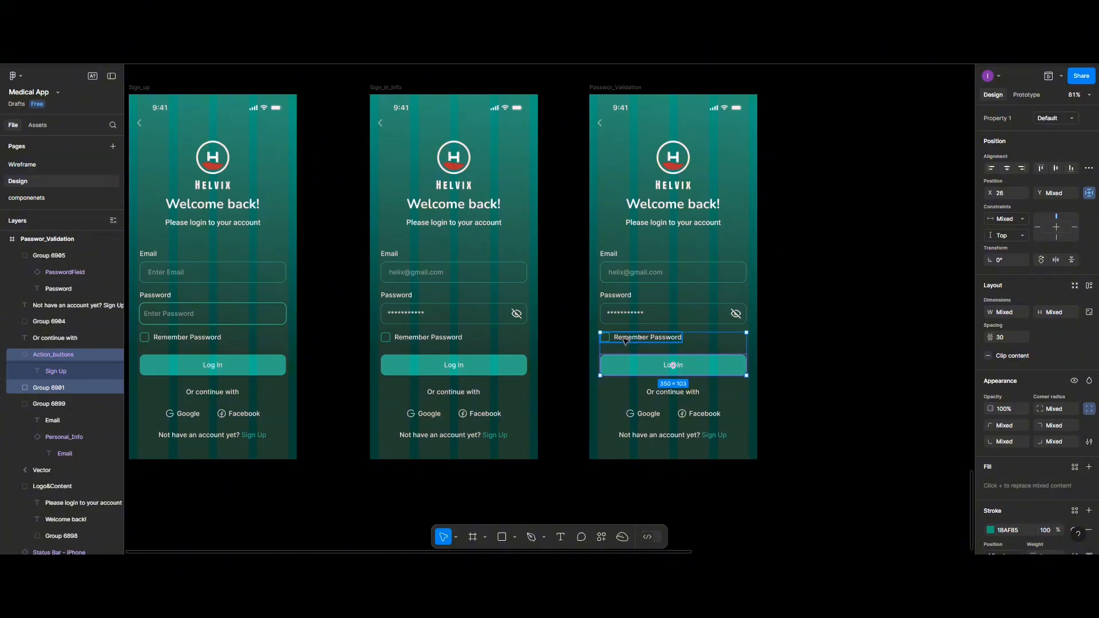
pyautogui.moveTo(624, 340); pyautogui.dragTo(624, 345)
pyautogui.click(716, 400)
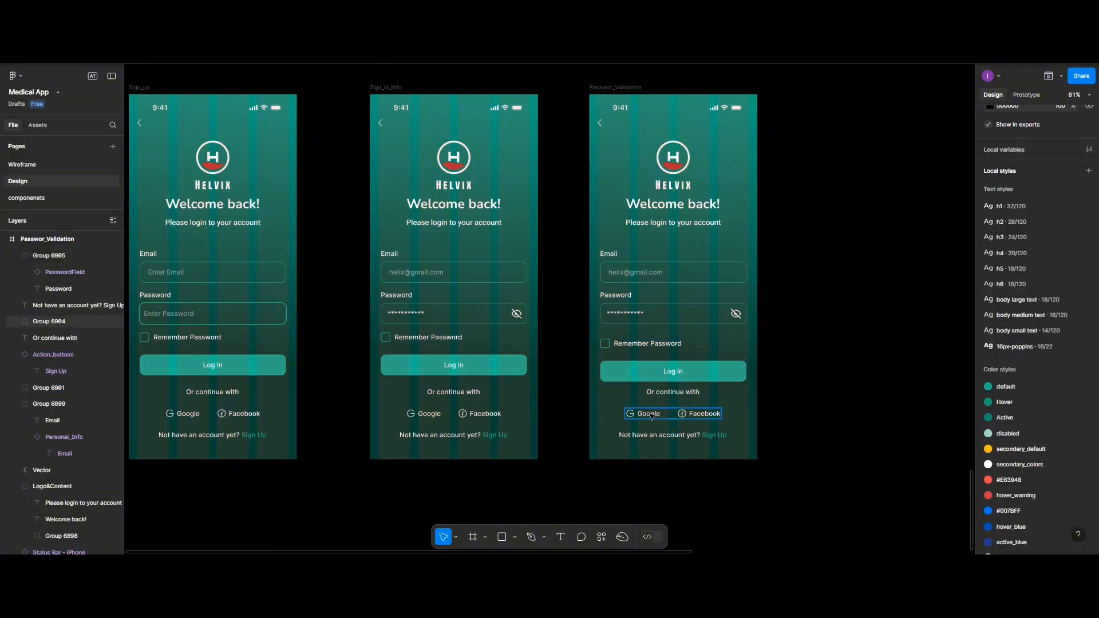
# - Add an 'invalid Password' text line under the password field
pyautogui.click(557, 537)
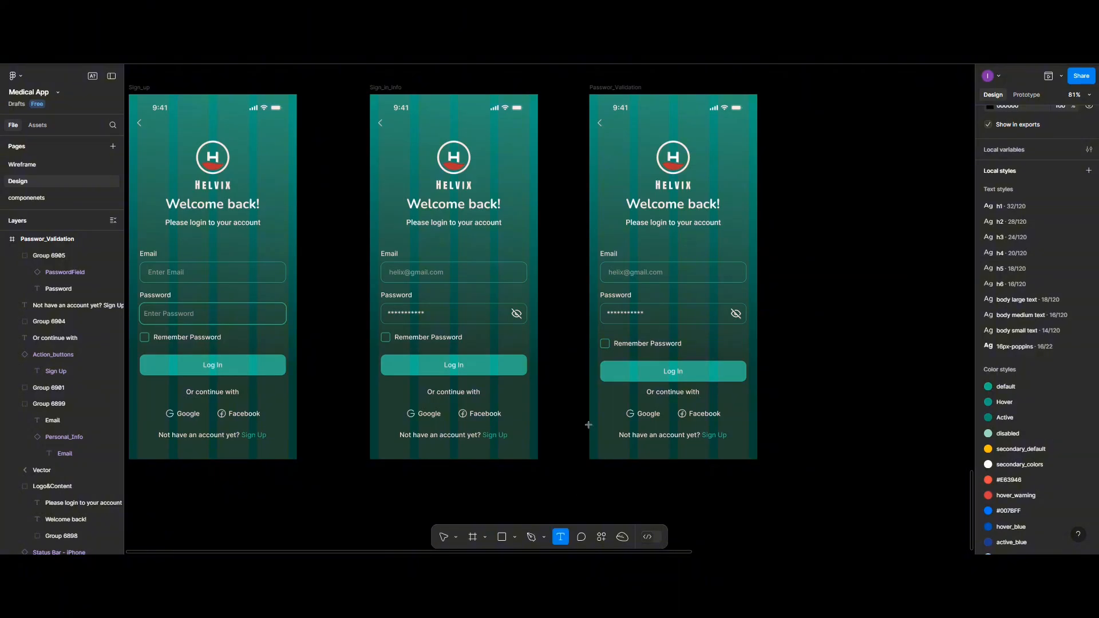
pyautogui.click(626, 331)
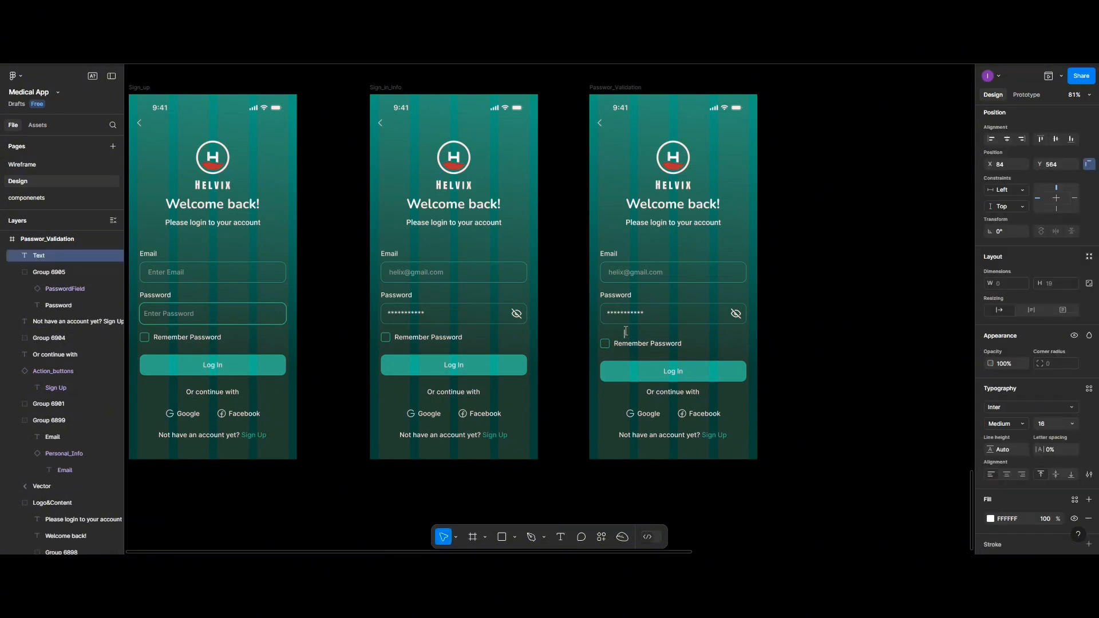
pyautogui.write('invalid Password')
pyautogui.press('Escape')
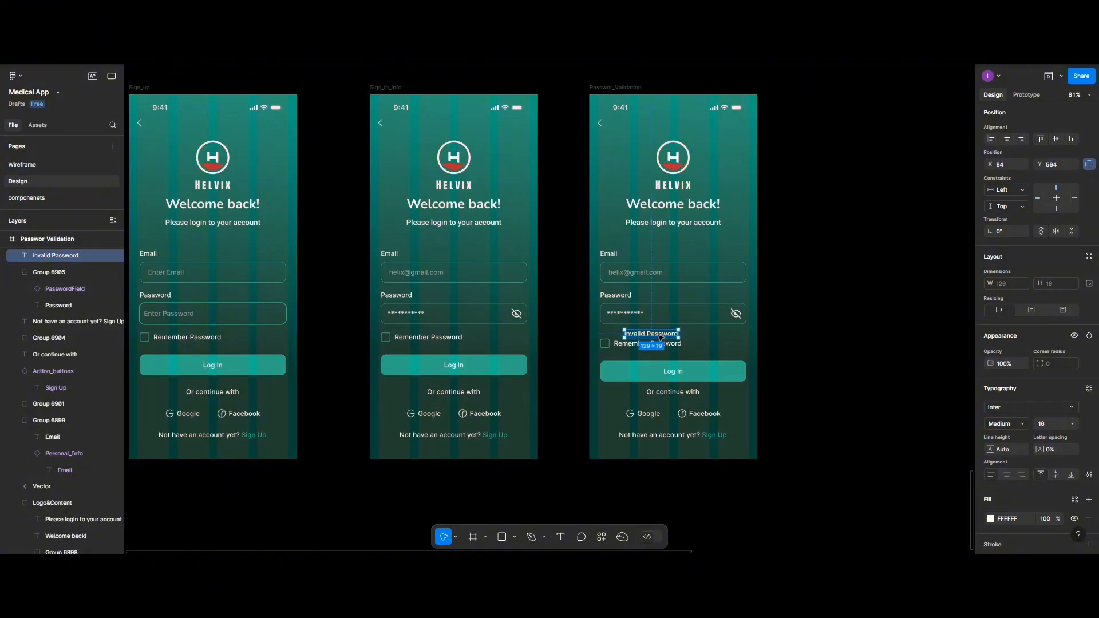
pyautogui.moveTo(660, 338); pyautogui.dragTo(644, 333)
# - Make the invalid Password text red (FF3A2F)
pyautogui.scroll(-2, 996, 507)
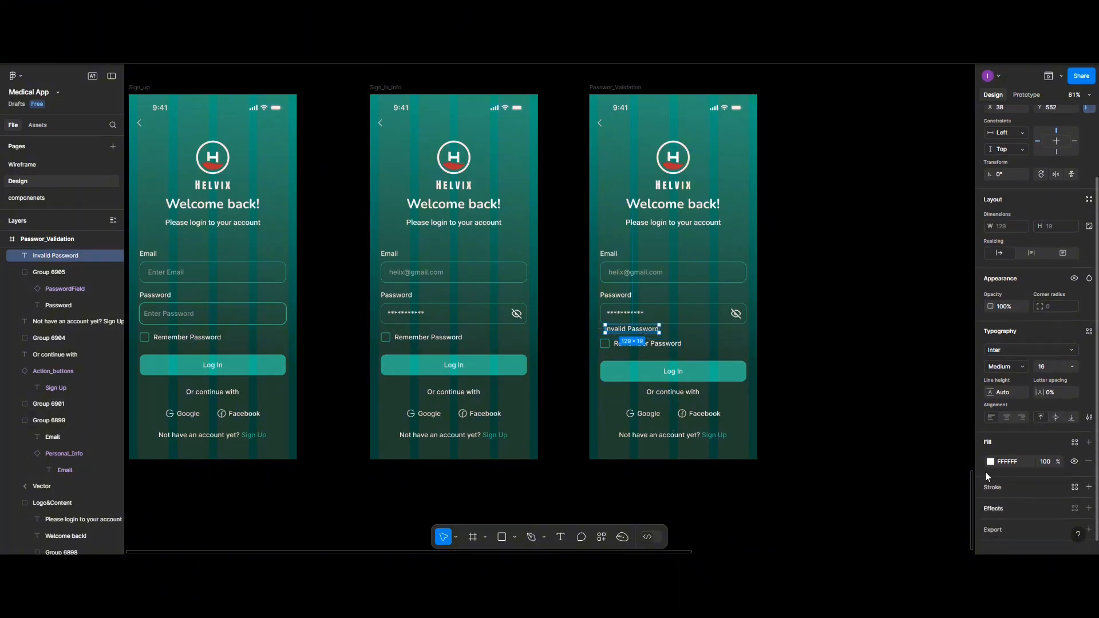
pyautogui.click(990, 461)
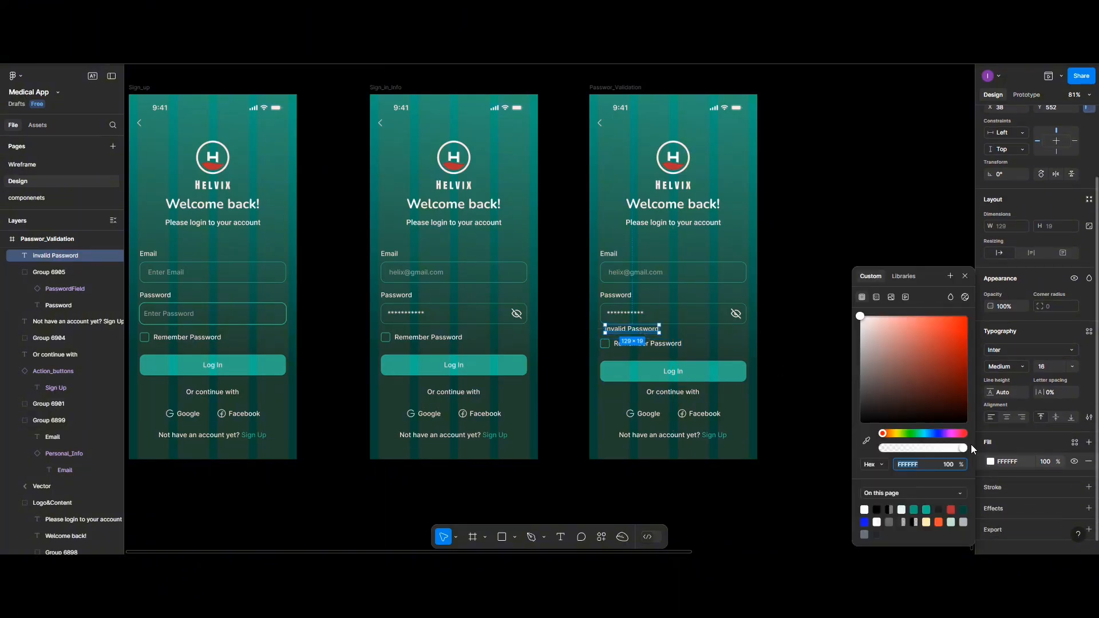
pyautogui.click(939, 521)
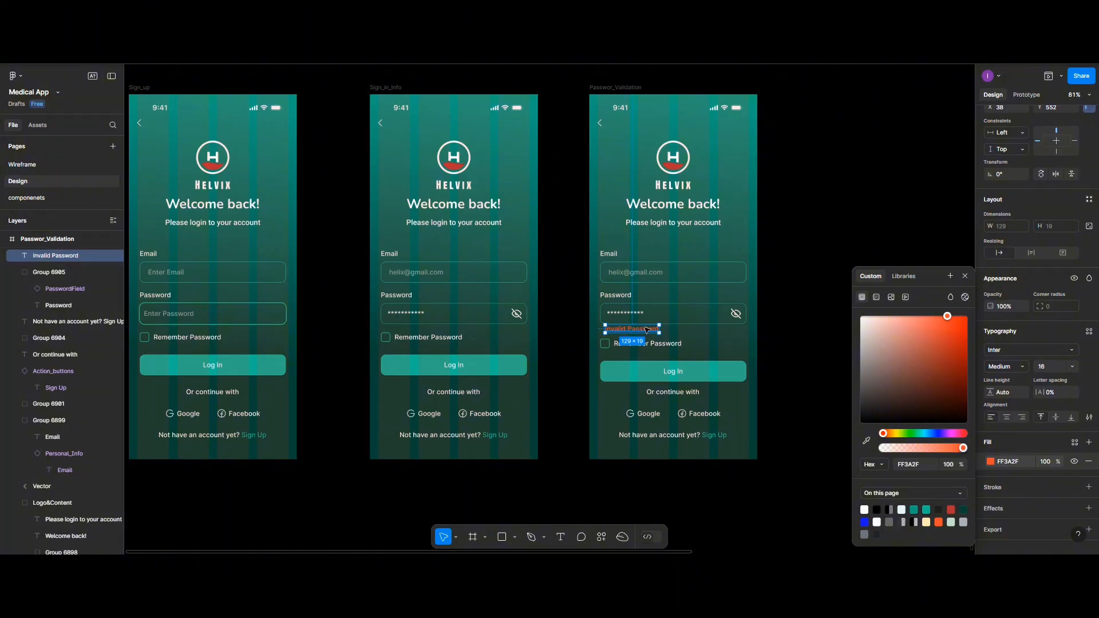
# - Give the password input field a red FF3A2F outline
pyautogui.click(664, 313)
pyautogui.click(664, 312)
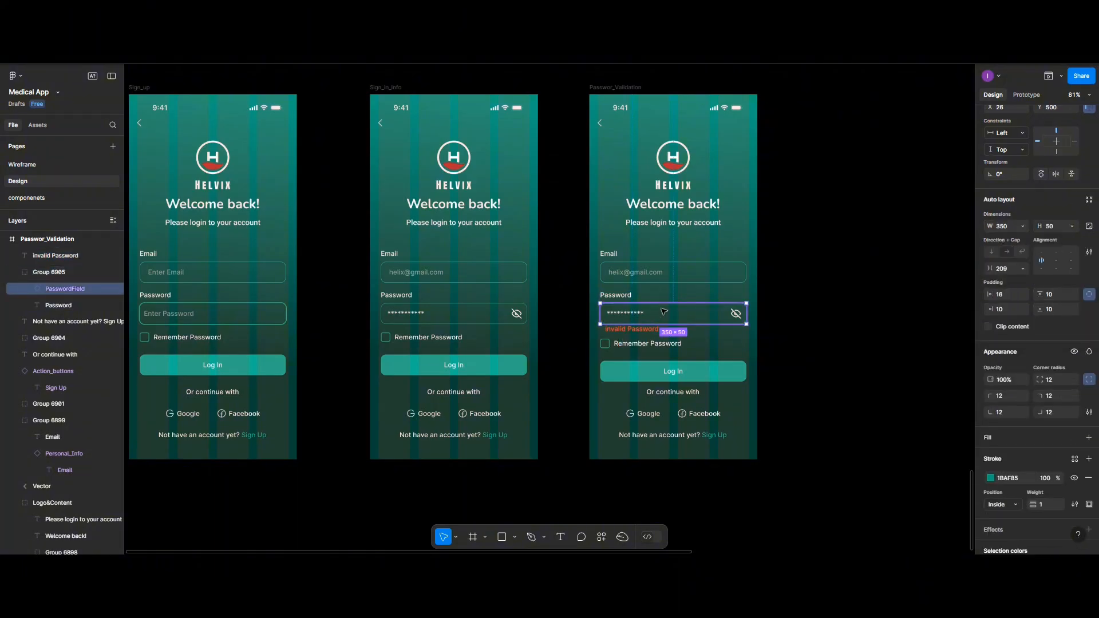
pyautogui.click(989, 479)
pyautogui.click(889, 522)
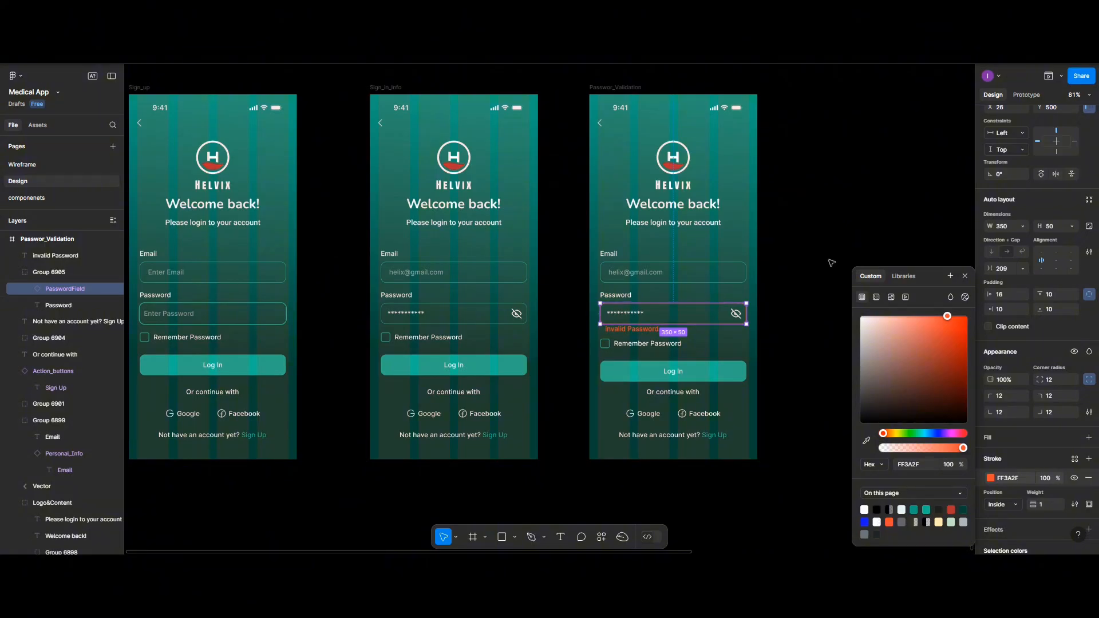
# - Nudge the invalid Password text down slightly
pyautogui.click(639, 330)
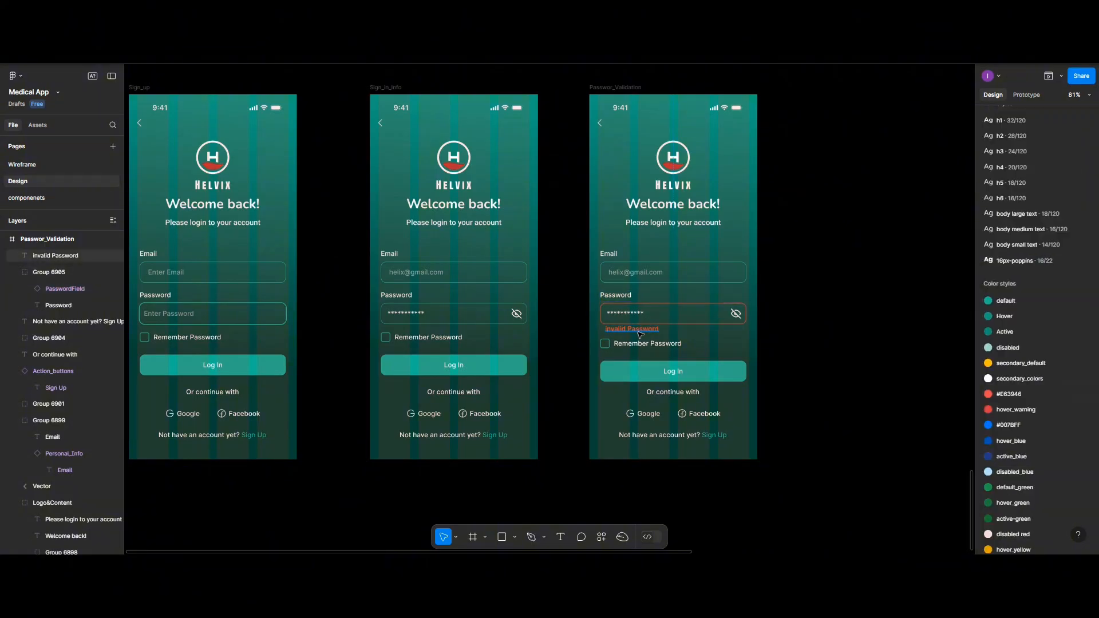
pyautogui.click(640, 334)
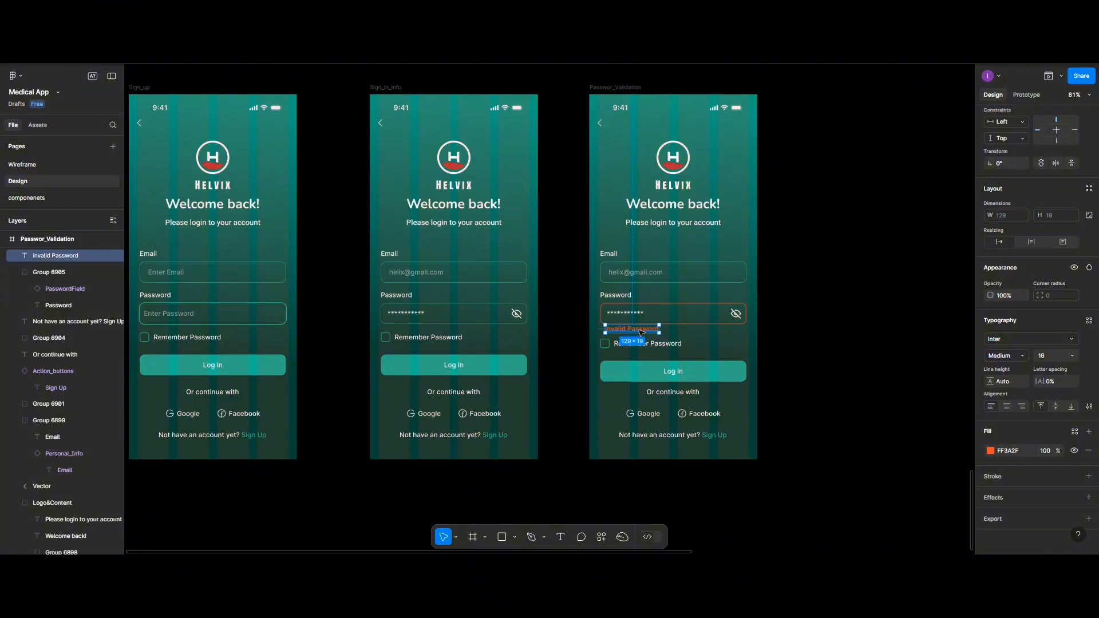
pyautogui.press('Down')
pyautogui.press('Down')
pyautogui.click(802, 313)
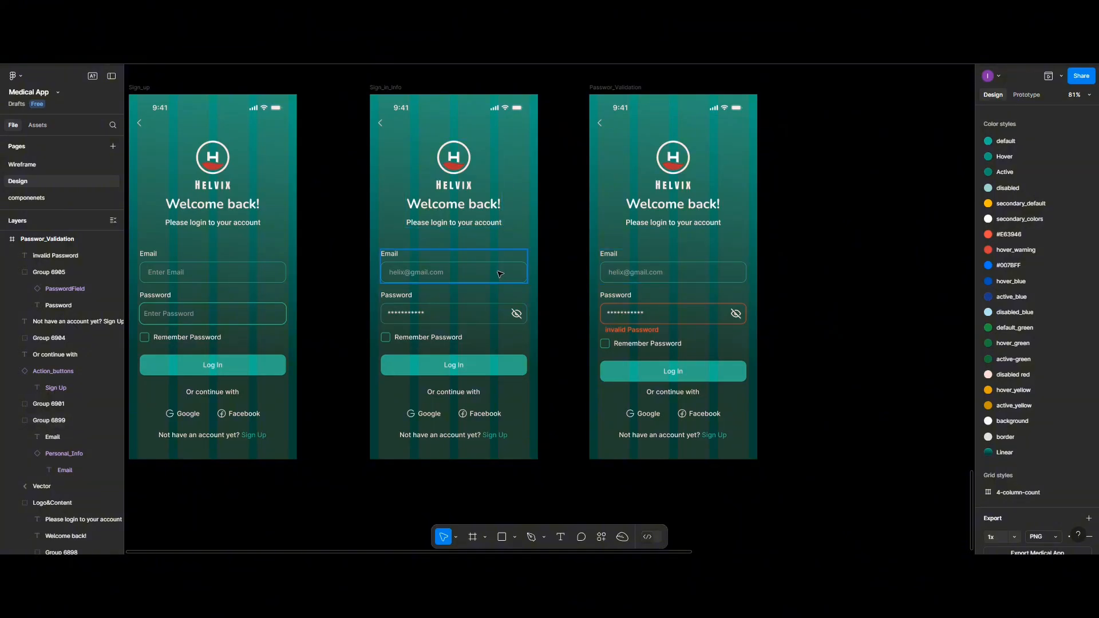
pyautogui.scroll(-3, 499, 274)
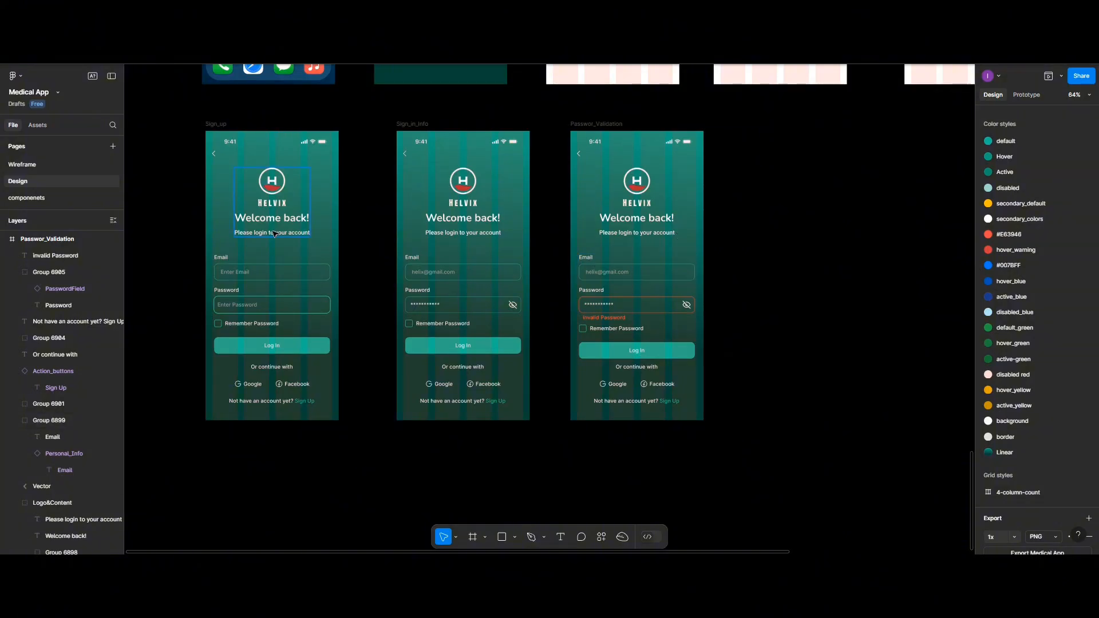
pyautogui.scroll(2, 361, 307)
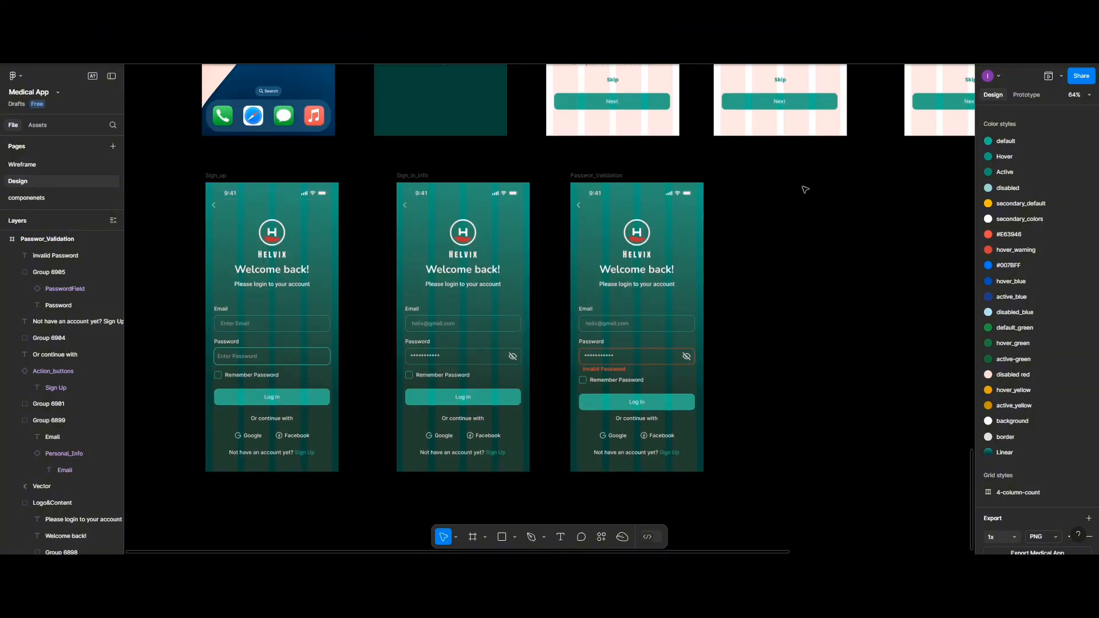
pyautogui.hscroll(-2, 805, 190)
pyautogui.hscroll(6, 806, 189)
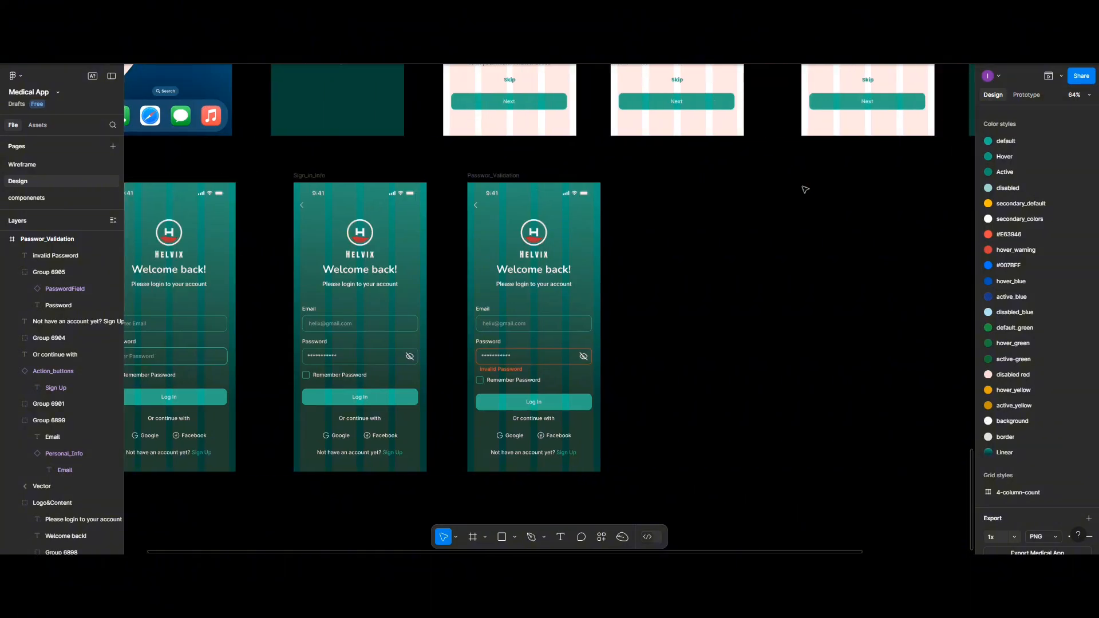
pyautogui.scroll(2, 805, 189)
pyautogui.scroll(2, 805, 190)
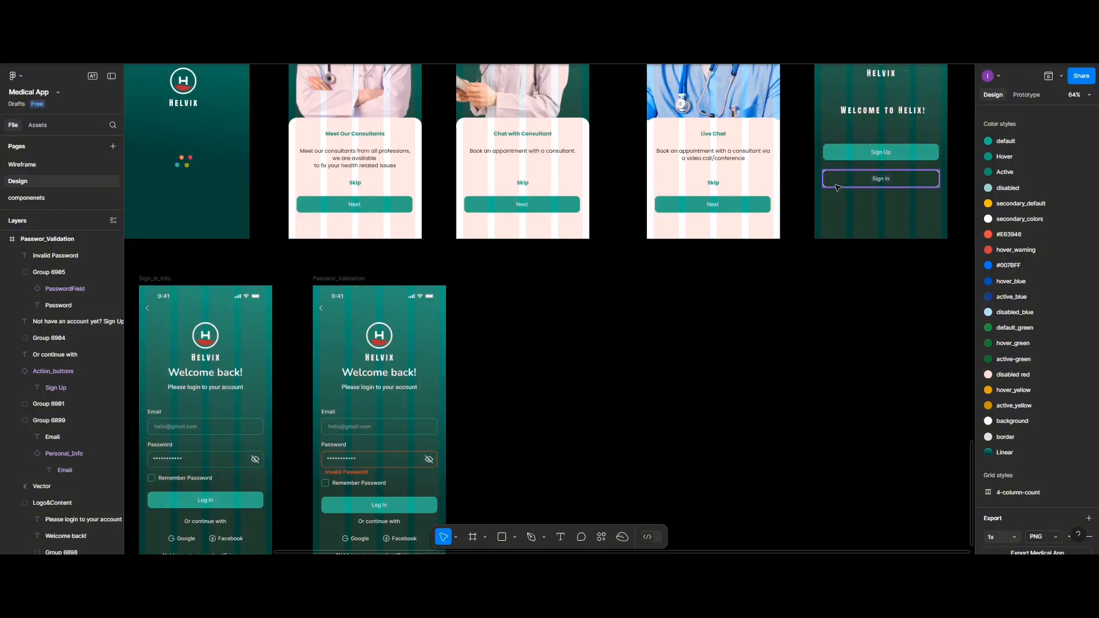
# - In Prototype mode, remove the welcome screen Sign in button's old tap-to-Sign_up interaction
pyautogui.click(1026, 95)
pyautogui.click(893, 182)
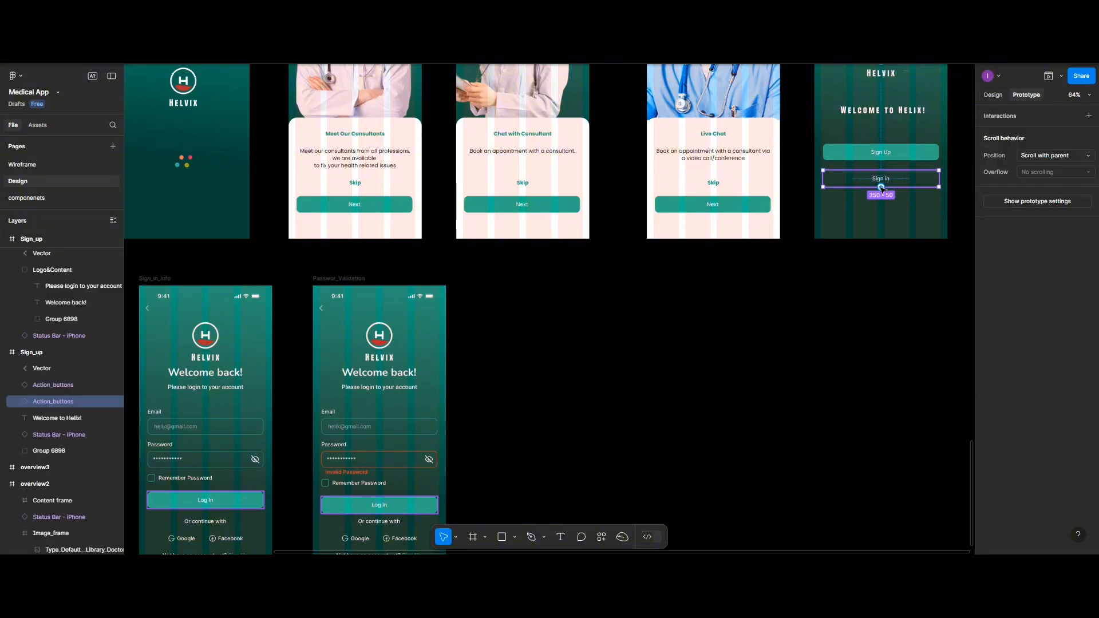
pyautogui.moveTo(874, 200); pyautogui.dragTo(147, 339)
pyautogui.click(164, 304)
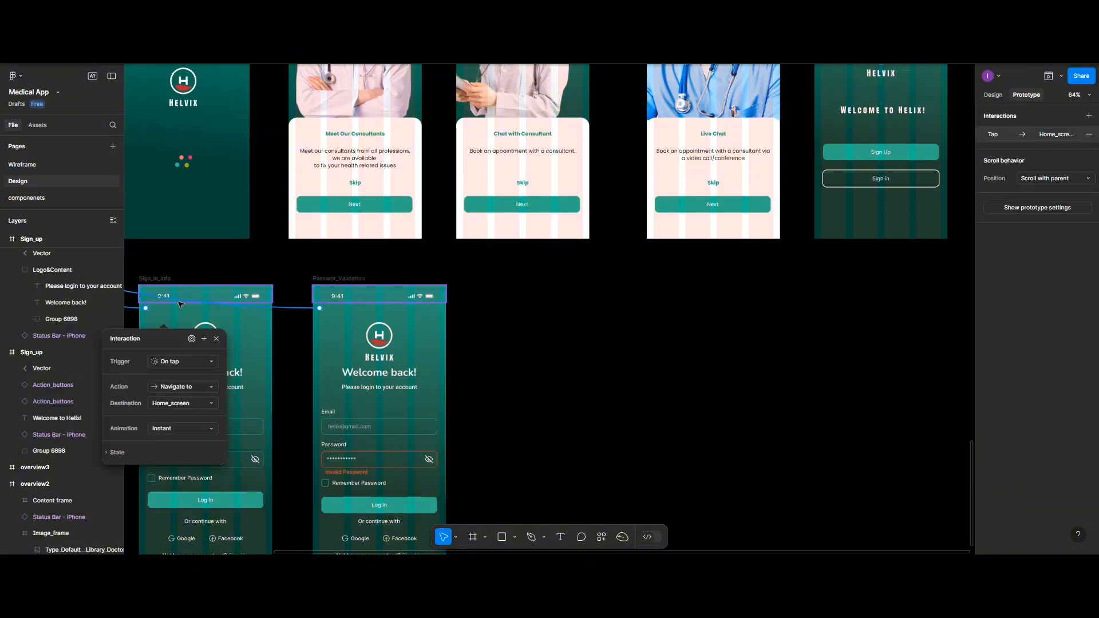
pyautogui.click(219, 337)
pyautogui.click(881, 179)
pyautogui.moveTo(886, 186)
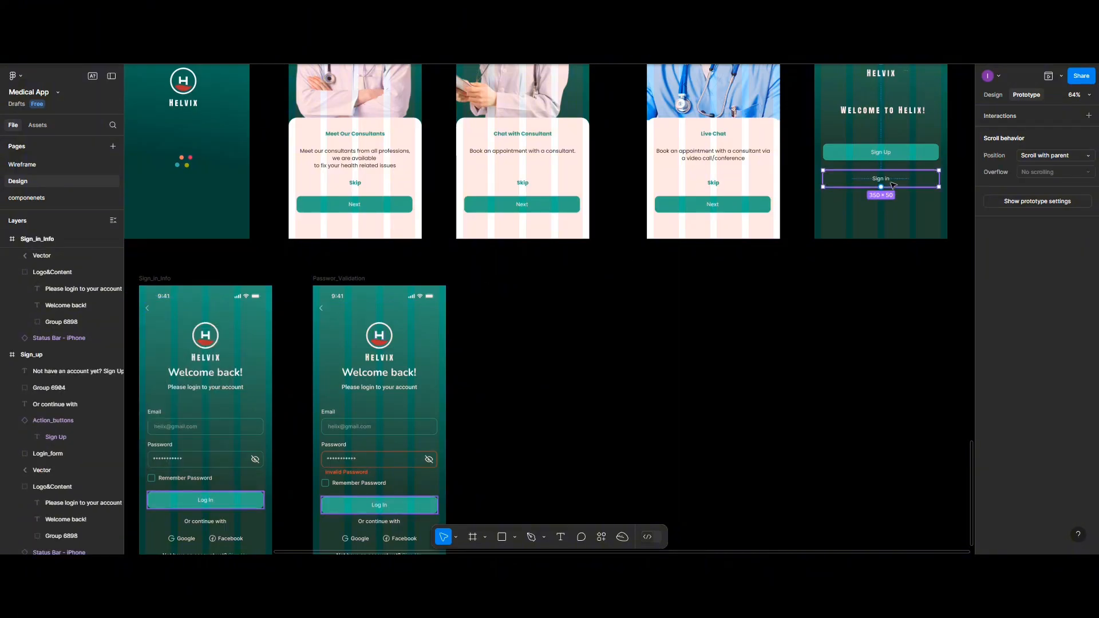
pyautogui.moveTo(881, 187); pyautogui.dragTo(167, 299)
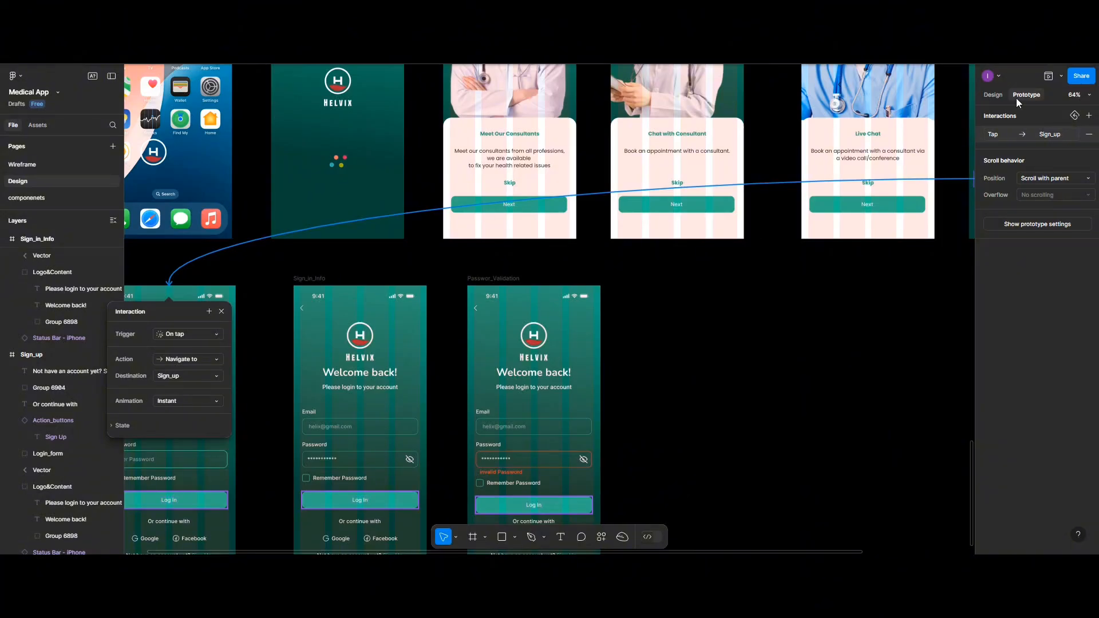
pyautogui.click(1089, 136)
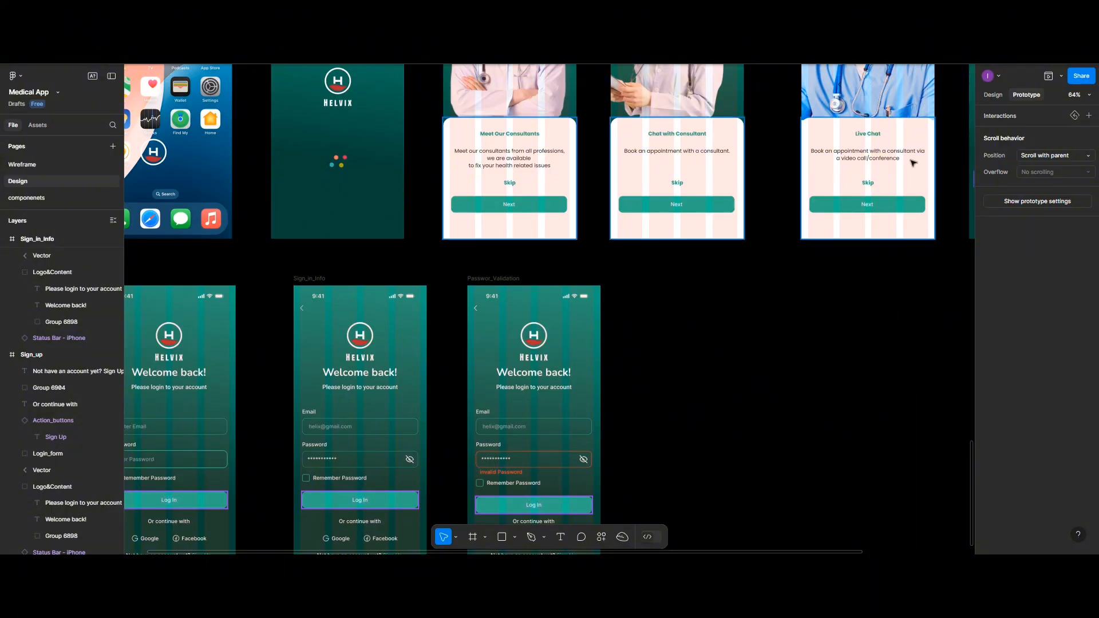
# - Link the welcome screen's second button On tap to the Sign_up screen
pyautogui.click(887, 209)
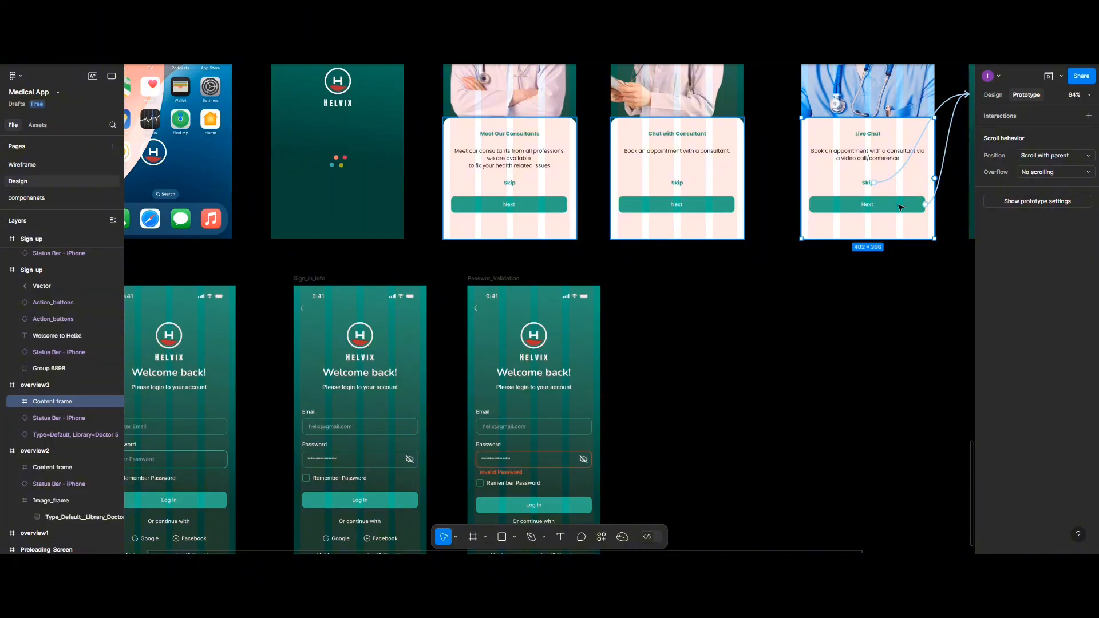
pyautogui.keyDown('ctrl'); pyautogui.scroll(-5, 900, 207); pyautogui.keyUp('ctrl')
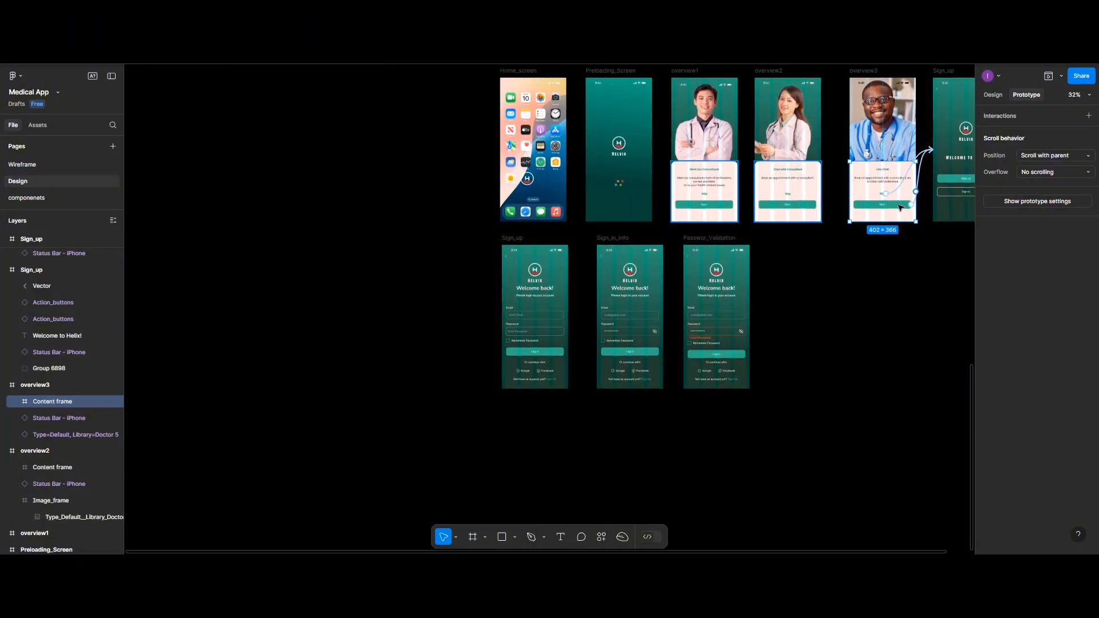
pyautogui.hscroll(3, 899, 210)
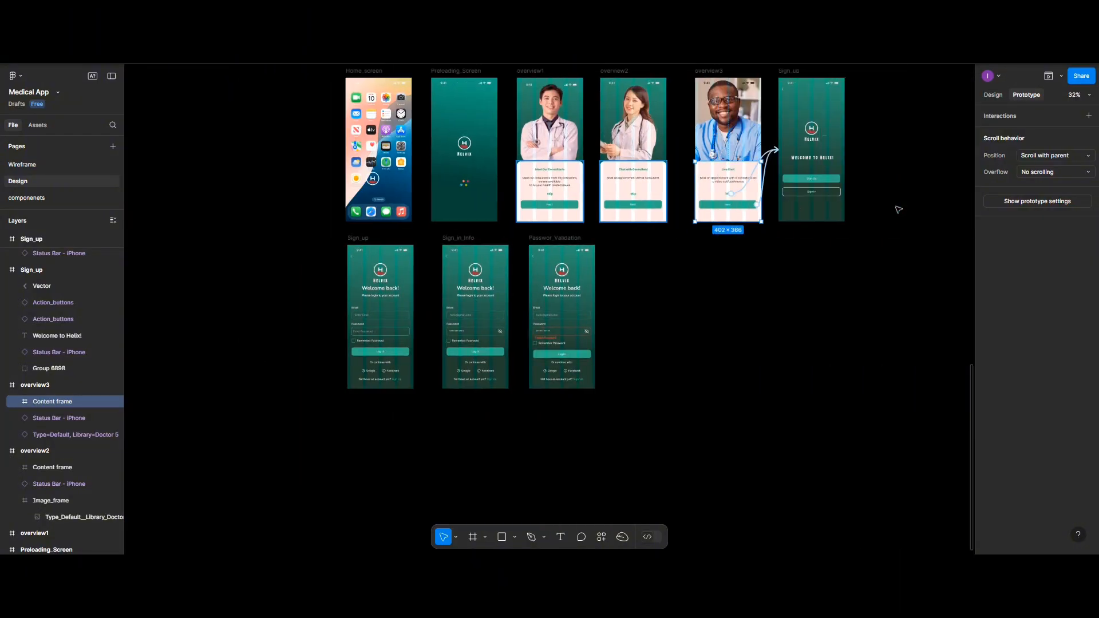
pyautogui.click(812, 192)
pyautogui.moveTo(811, 196); pyautogui.dragTo(364, 255)
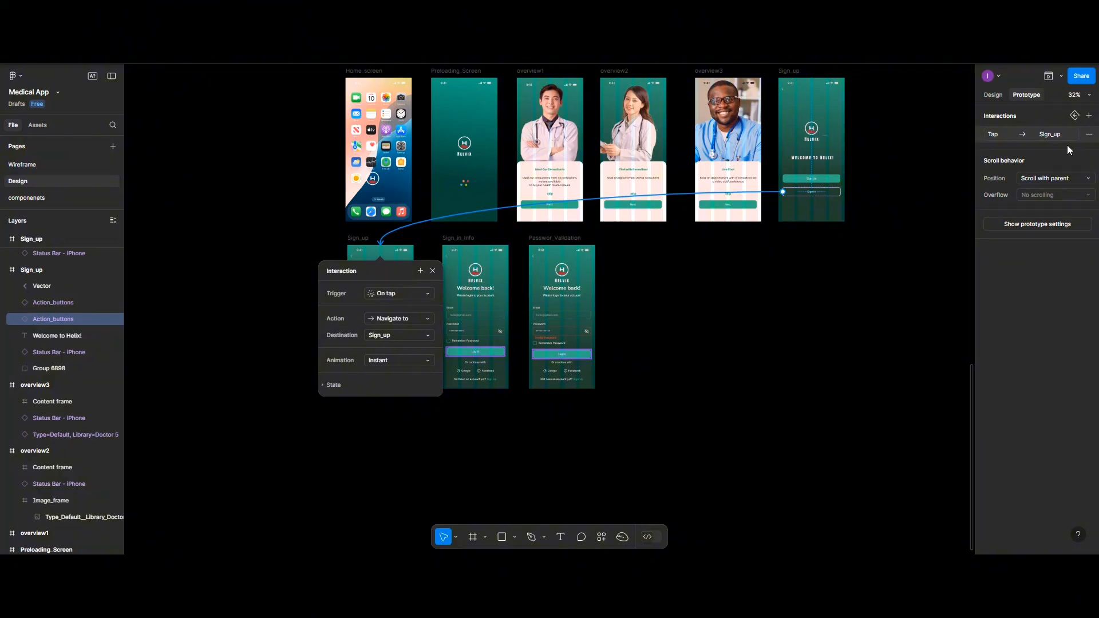
pyautogui.click(1089, 134)
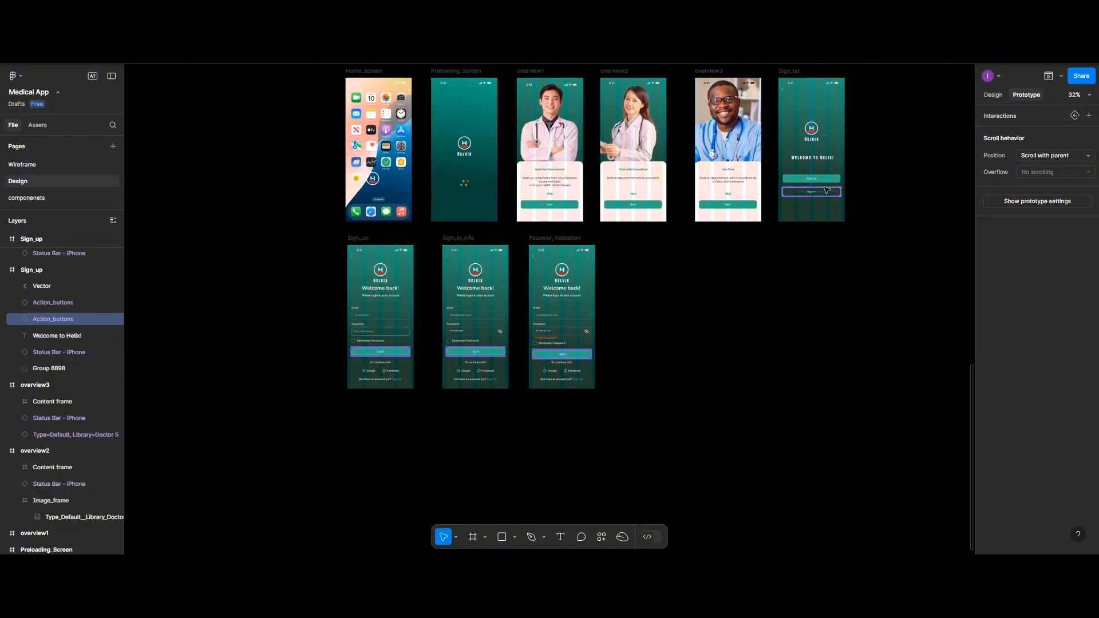
pyautogui.click(644, 330)
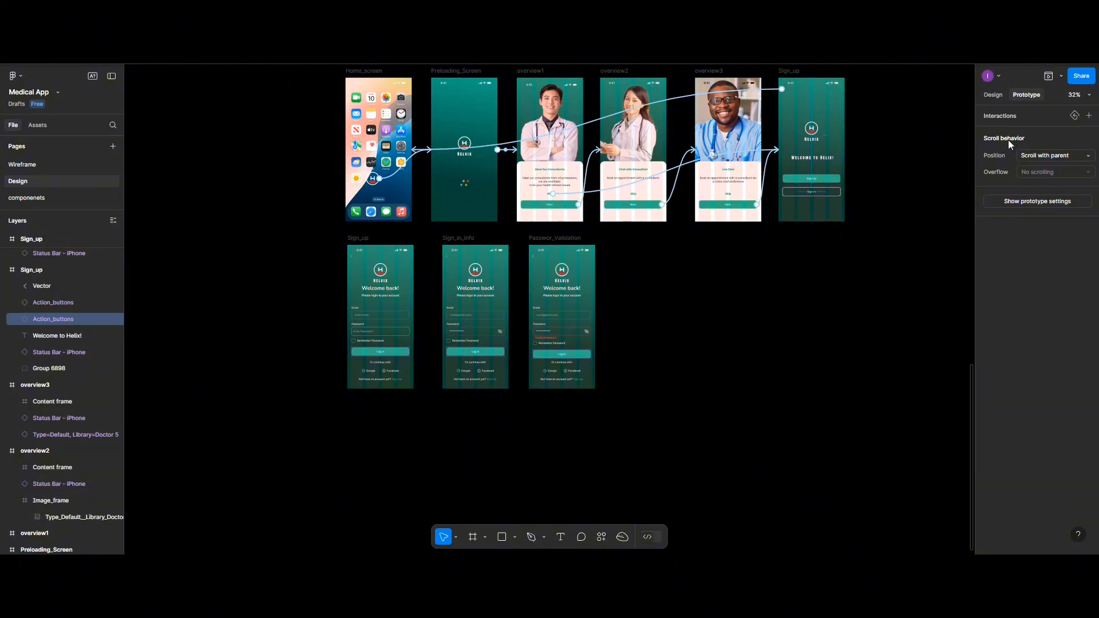
pyautogui.moveTo(841, 192); pyautogui.dragTo(390, 320)
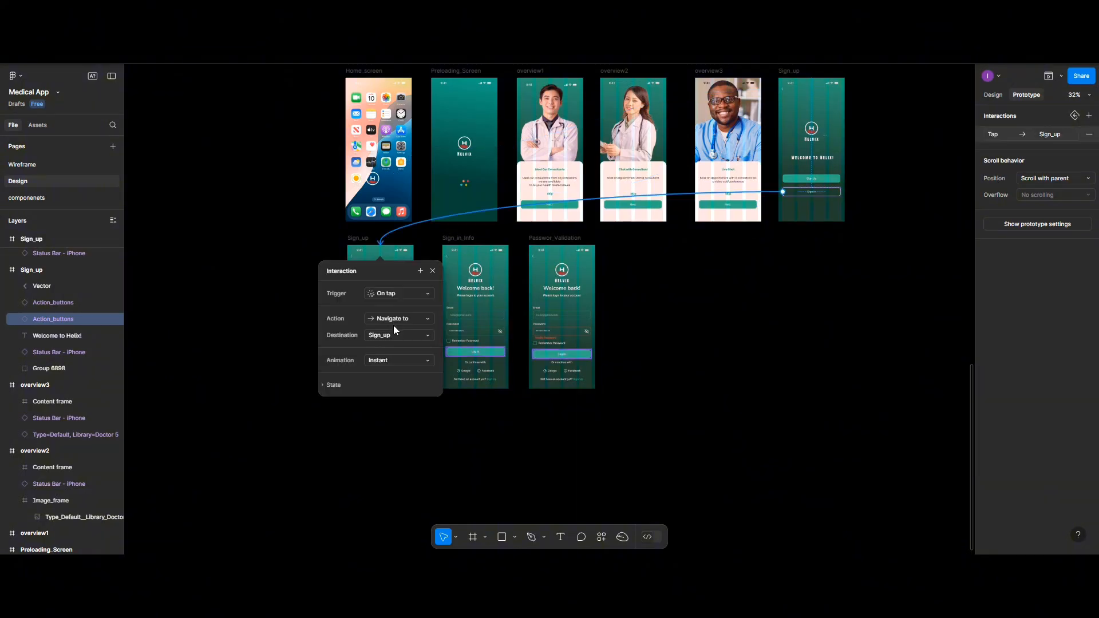
pyautogui.scroll(5, 393, 325)
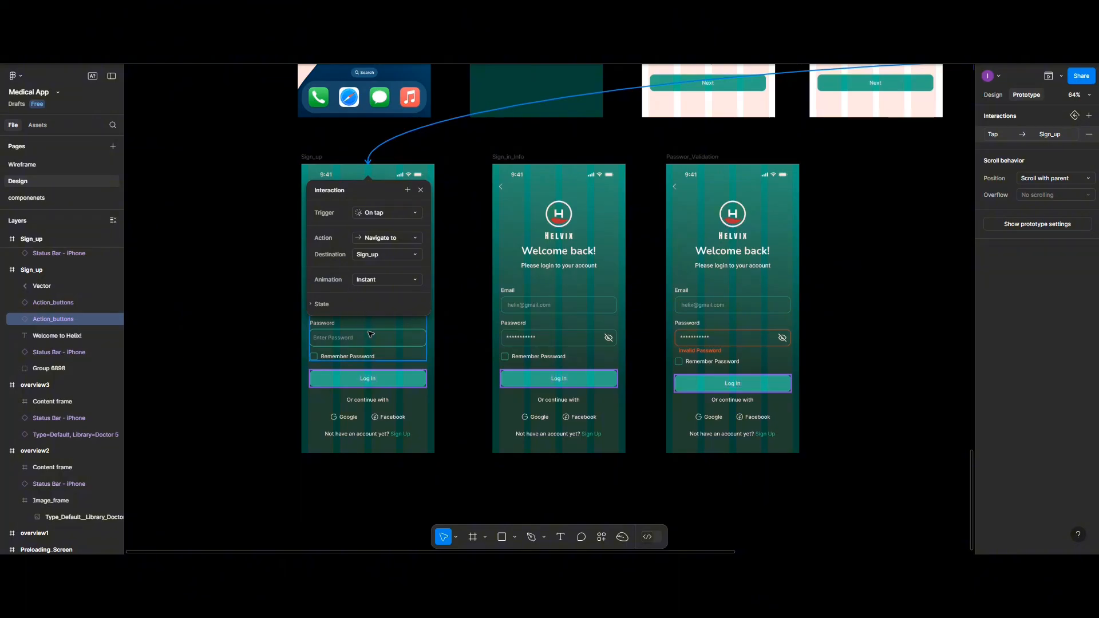
pyautogui.click(464, 254)
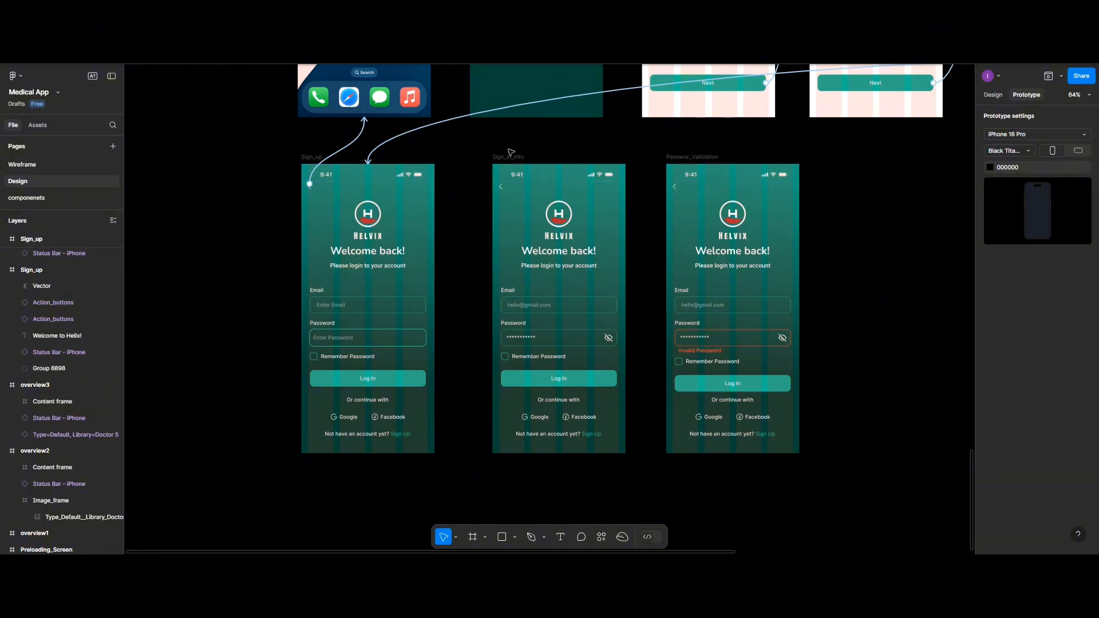
# - Shift Sign_in_Info and Passwor_Validation right and duplicate Sign_up into the gap
pyautogui.hotkey('shift', 'e')
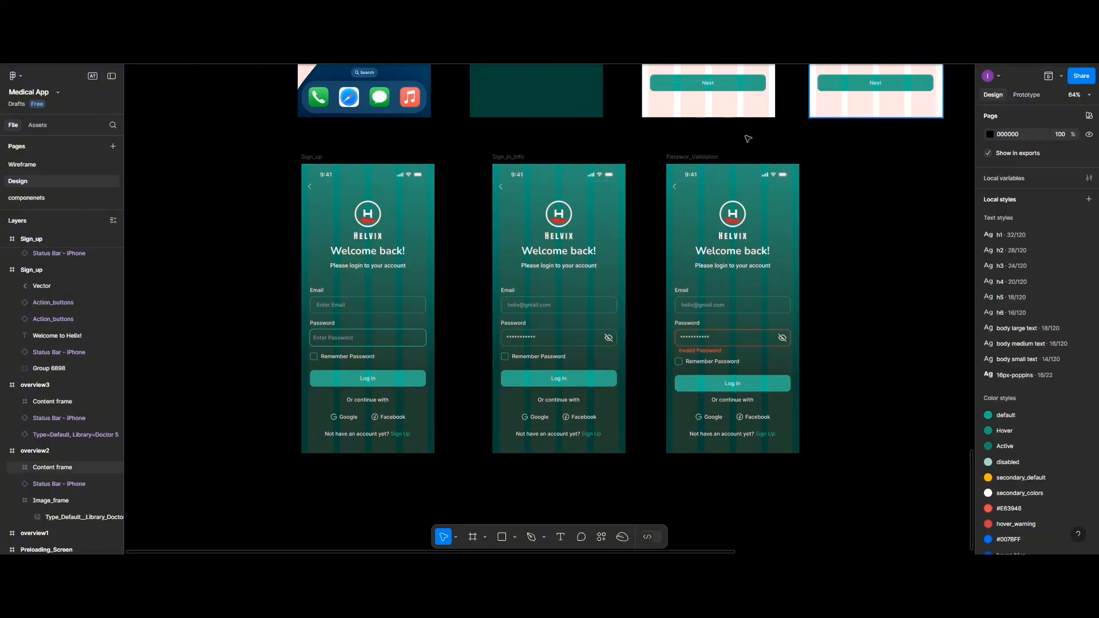
pyautogui.click(515, 159)
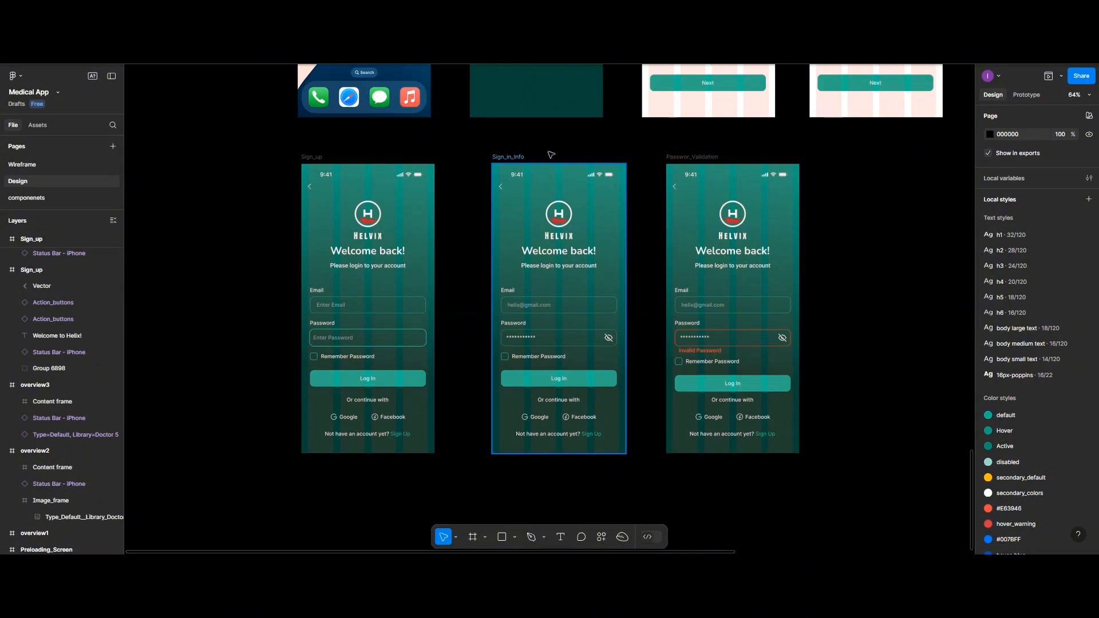
pyautogui.keyDown('shift'); pyautogui.click(686, 160); pyautogui.keyUp('shift')
pyautogui.moveTo(685, 160); pyautogui.dragTo(804, 162)
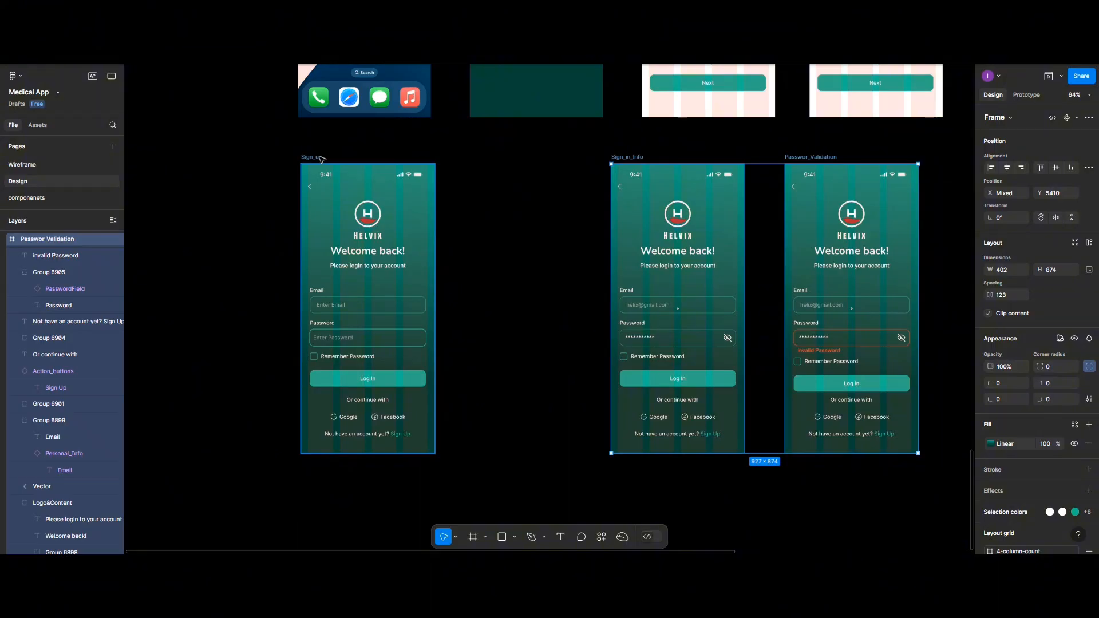
pyautogui.moveTo(322, 159); pyautogui.dragTo(481, 157)
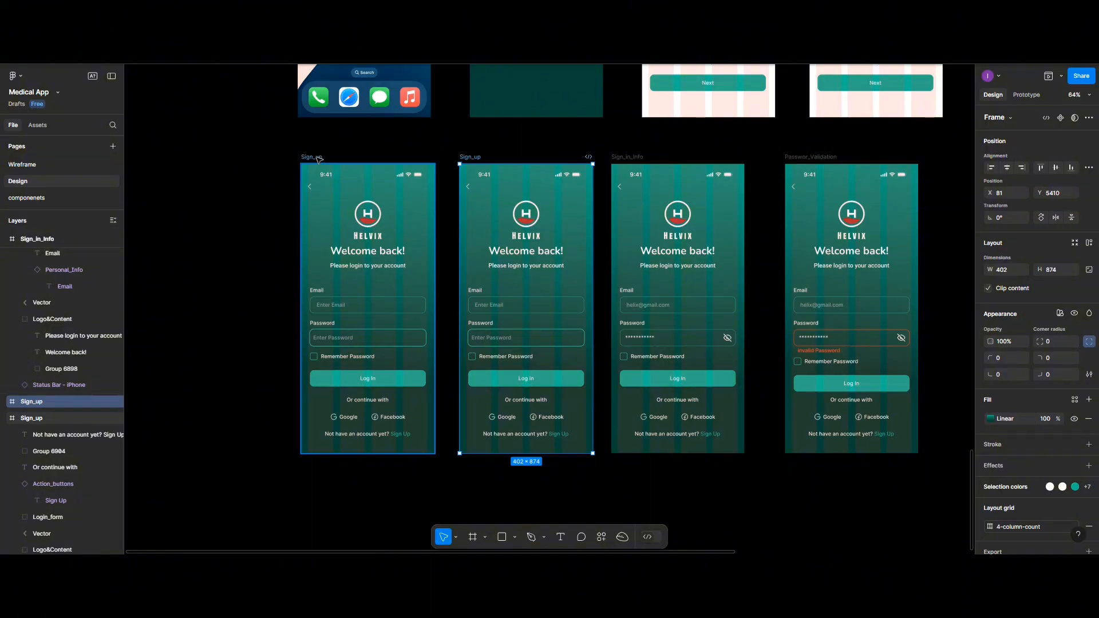
# - Distribute the four login screens horizontally with equal 85 spacing
pyautogui.keyDown('shift'); pyautogui.click(319, 157); pyautogui.keyUp('shift')
pyautogui.keyDown('shift'); pyautogui.click(628, 157); pyautogui.keyUp('shift')
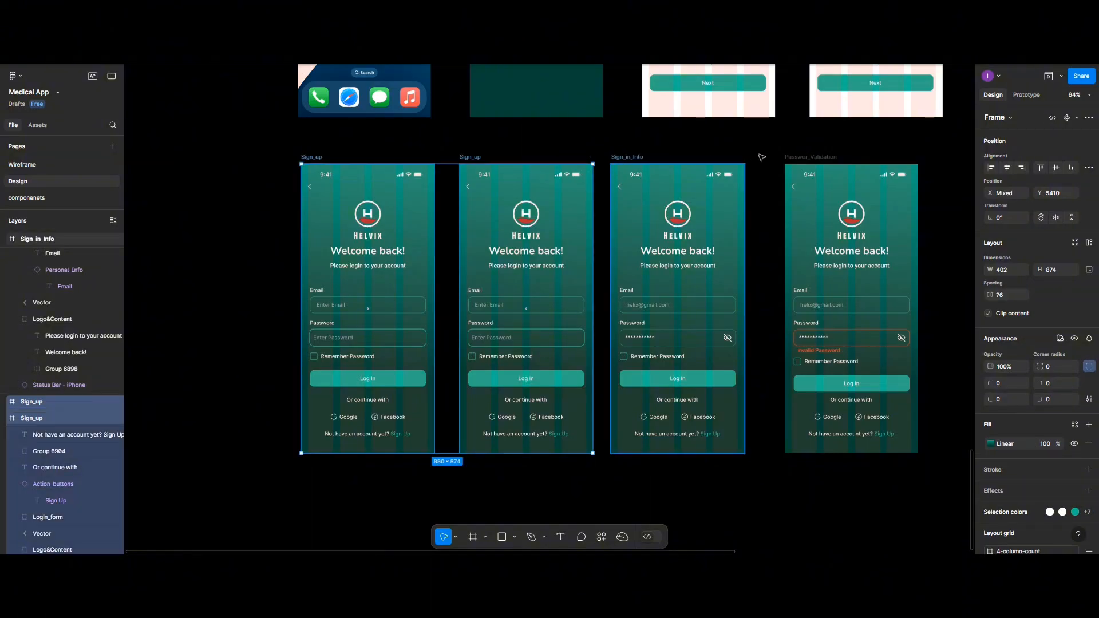
pyautogui.keyDown('shift'); pyautogui.click(801, 159); pyautogui.keyUp('shift')
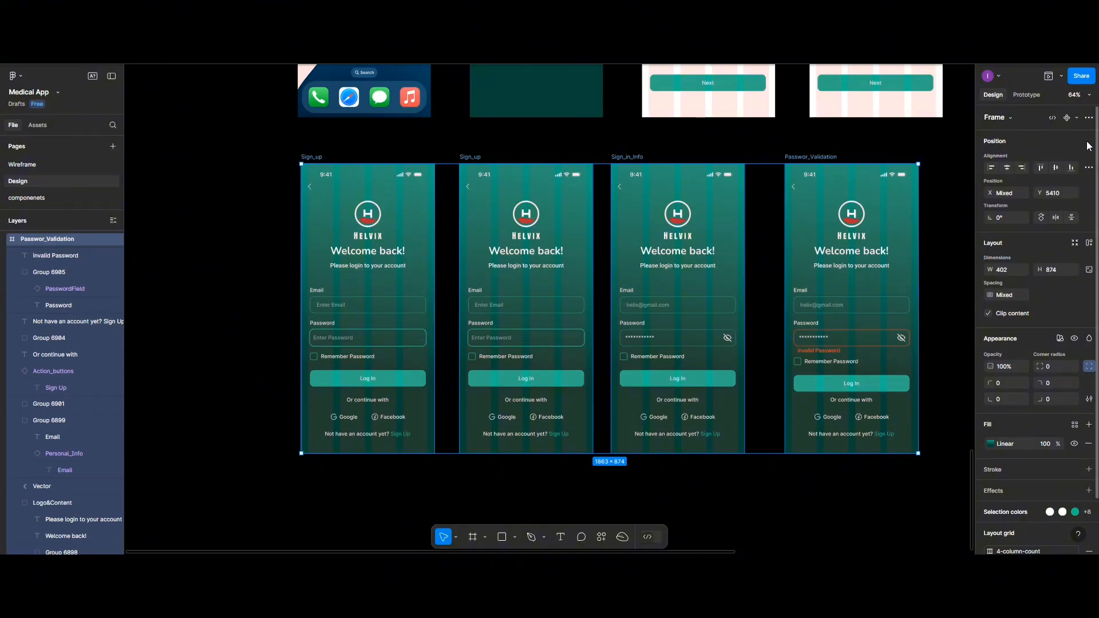
pyautogui.click(1089, 167)
pyautogui.click(1053, 209)
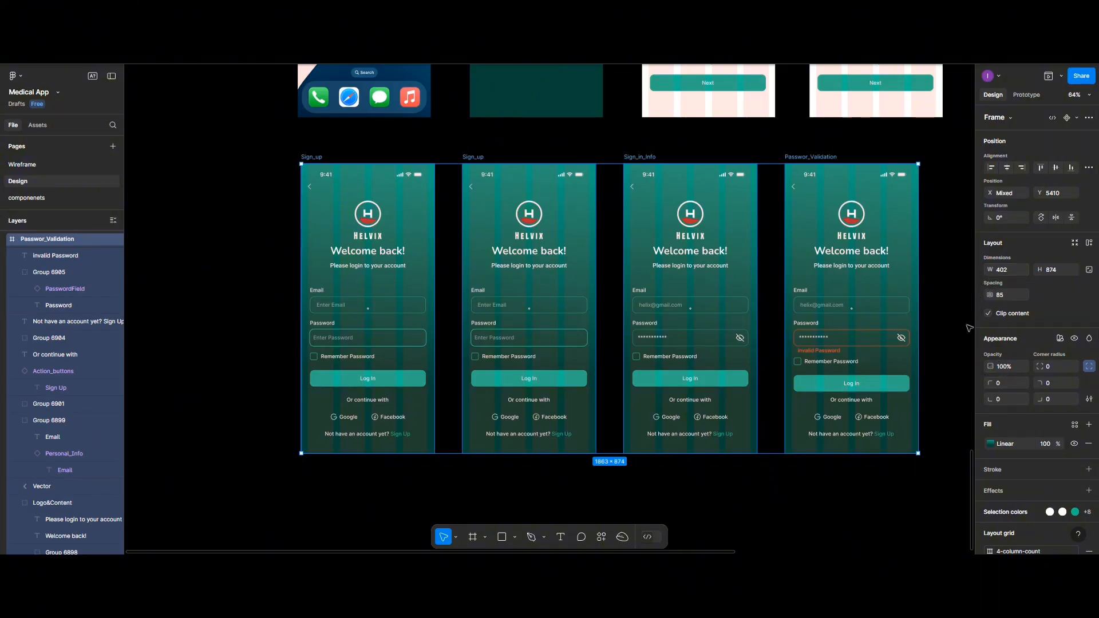
pyautogui.scroll(-2, 1000, 366)
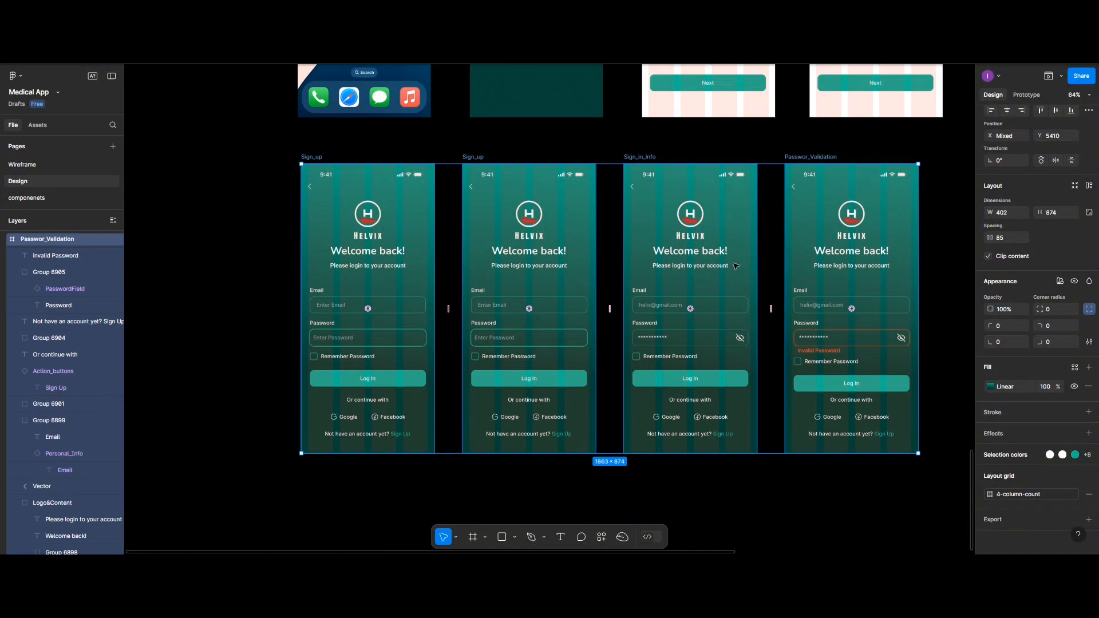
# - Rename the second Sign_up copy's frame to Alert
pyautogui.click(478, 326)
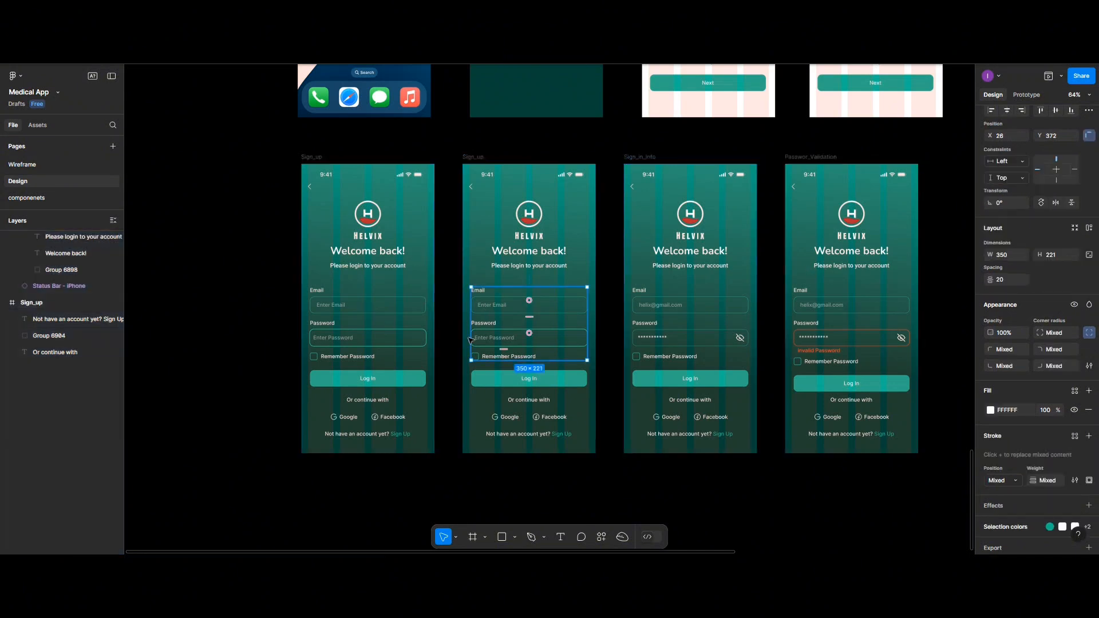
pyautogui.click(402, 468)
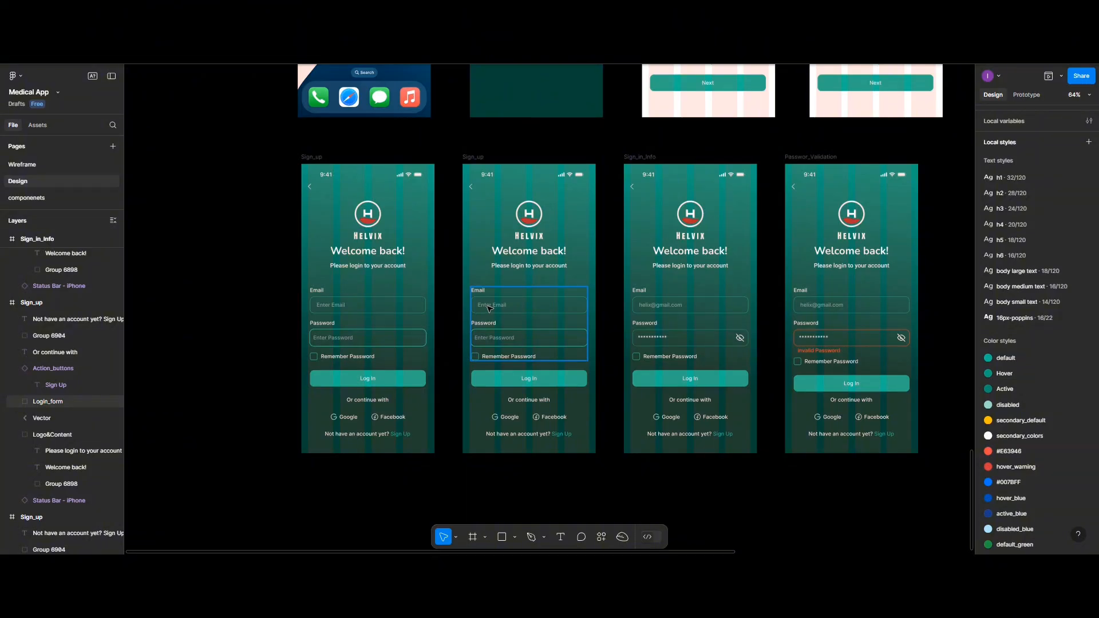
pyautogui.scroll(5, 487, 326)
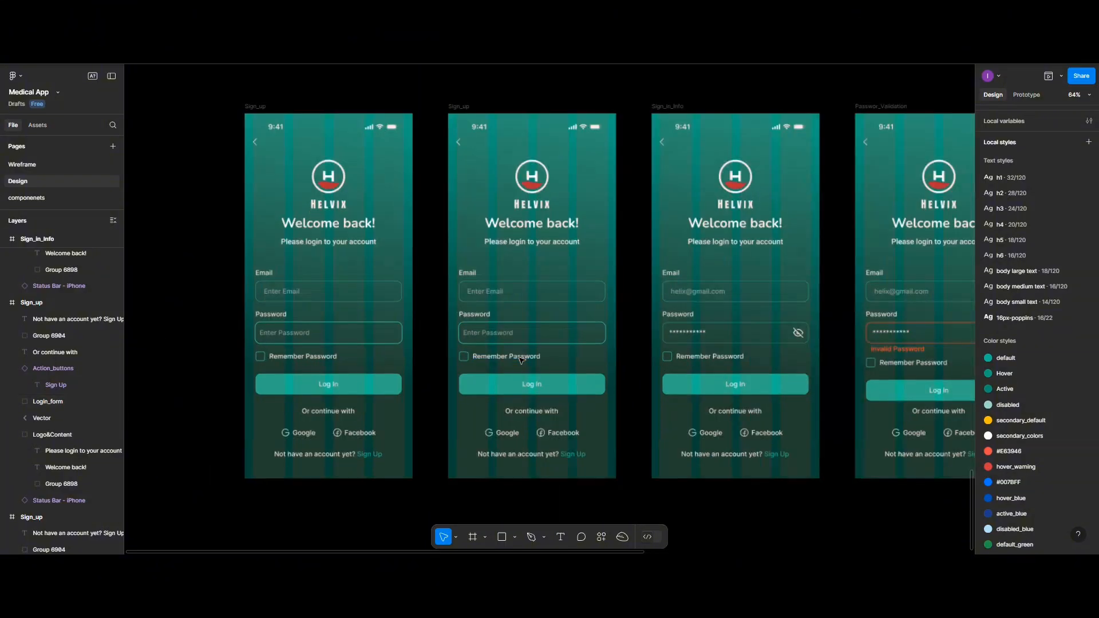
pyautogui.scroll(2, 511, 272)
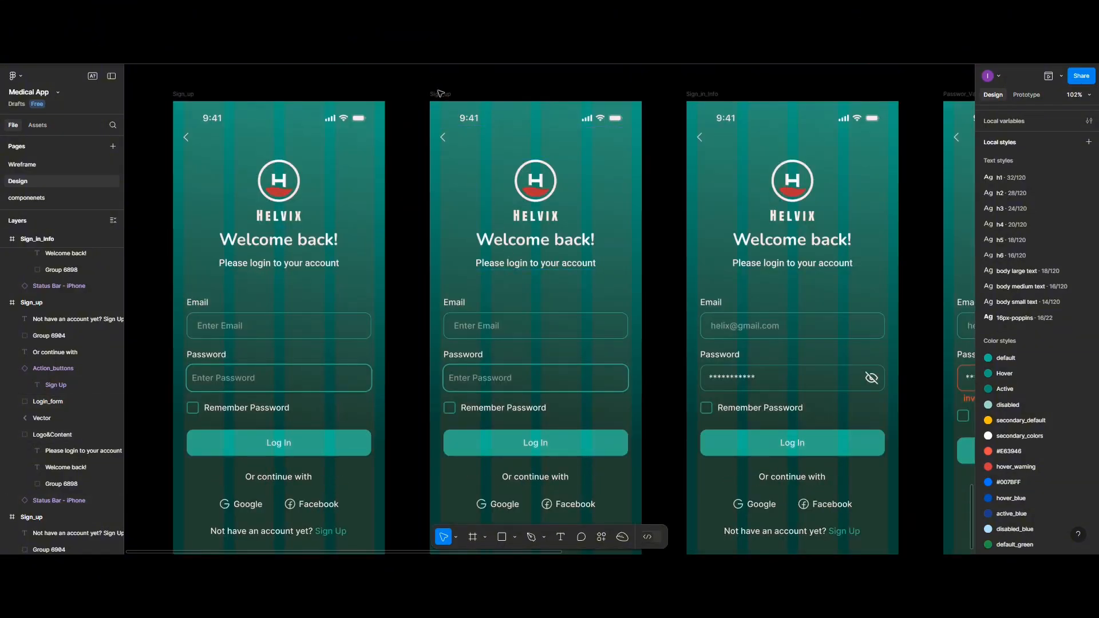
pyautogui.click(442, 95)
pyautogui.click(443, 95)
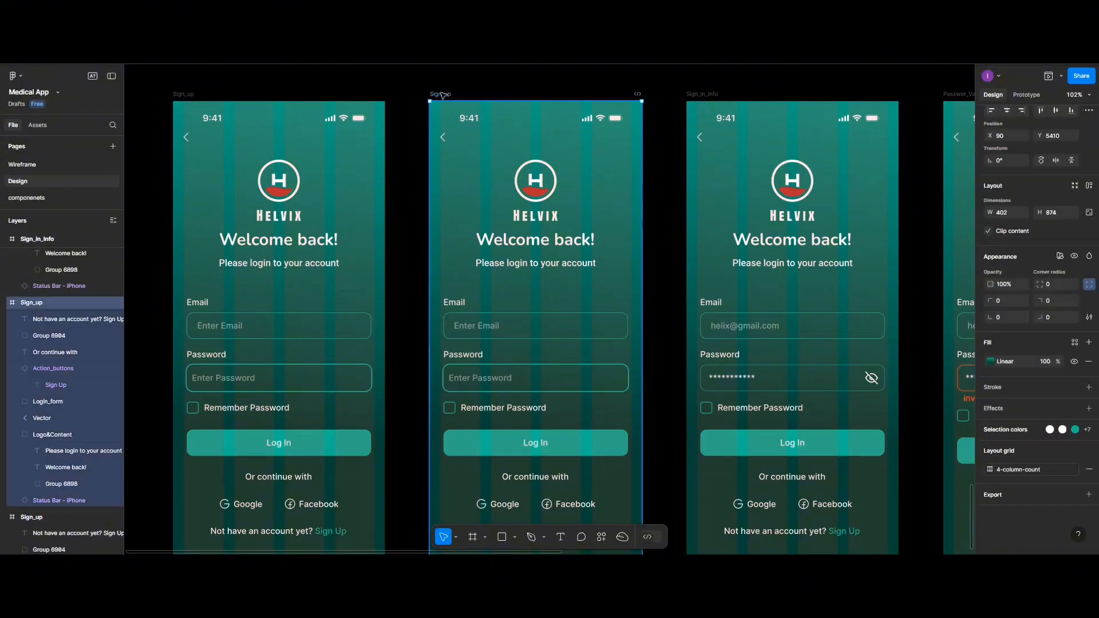
pyautogui.write('Aler')
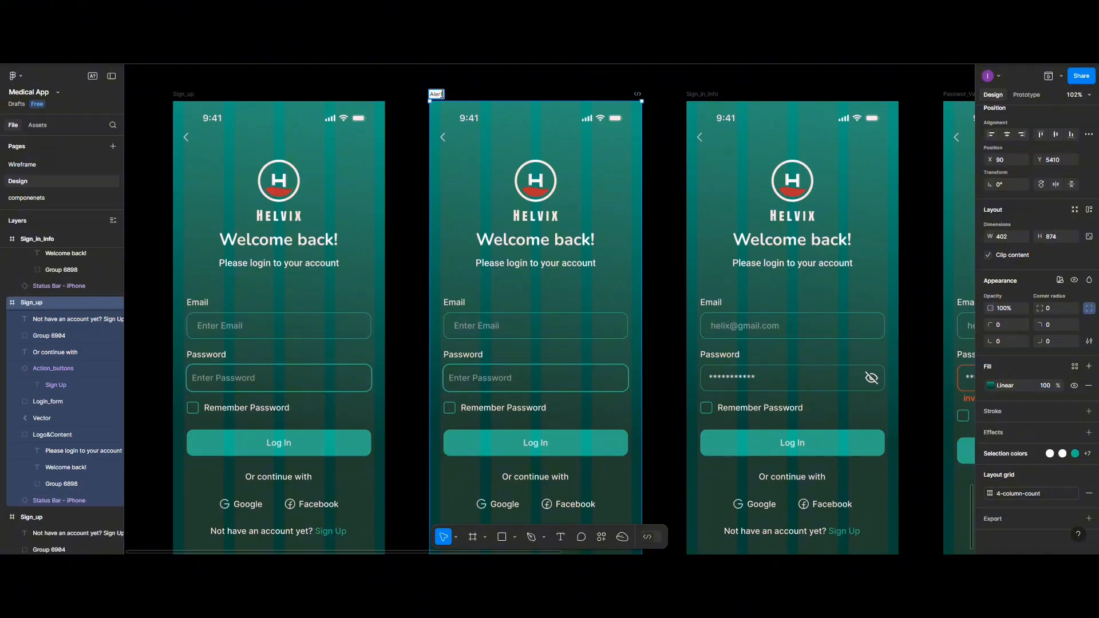
pyautogui.write('t')
pyautogui.press('Return')
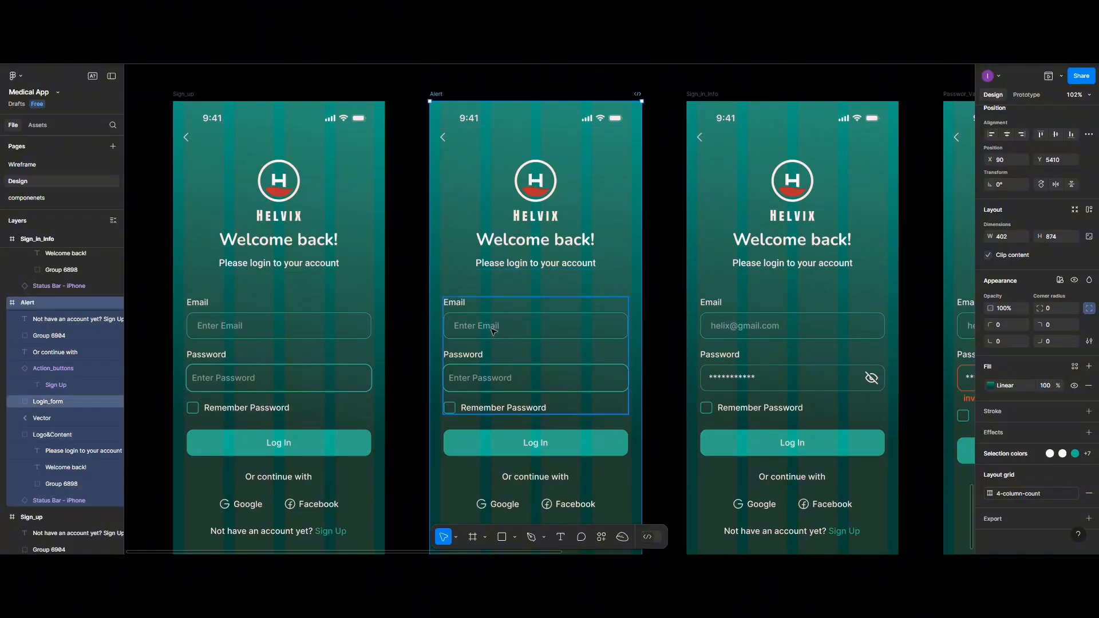
# - Change the Alert email placeholder to 'Enter a valid email/username'
pyautogui.keyDown('ctrl'); pyautogui.click(493, 330); pyautogui.keyUp('ctrl')
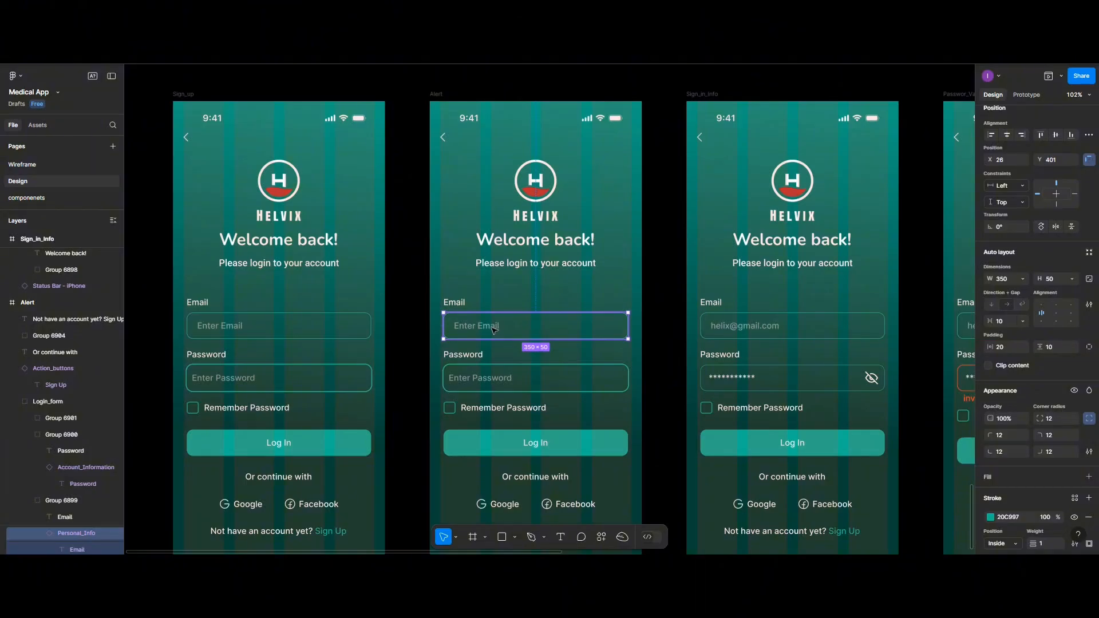
pyautogui.doubleClick(493, 330)
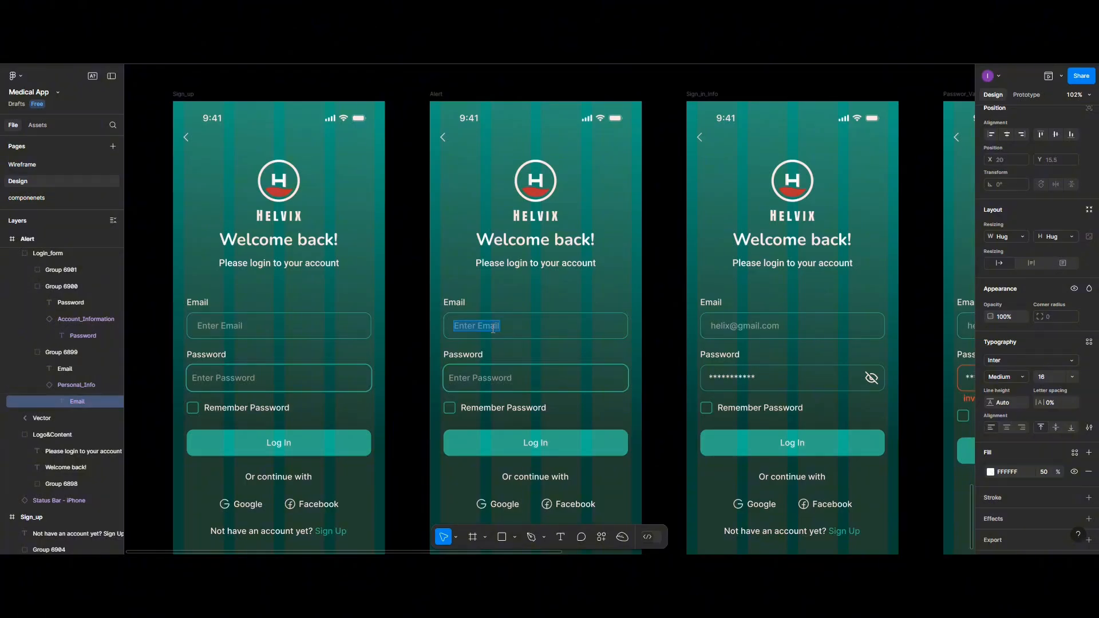
pyautogui.write('Pleaase')
pyautogui.press('BackSpace')
pyautogui.press('BackSpace')
pyautogui.press('BackSpace')
pyautogui.press('BackSpace')
pyautogui.press('BackSpace')
pyautogui.write('Enter a valid email/username')
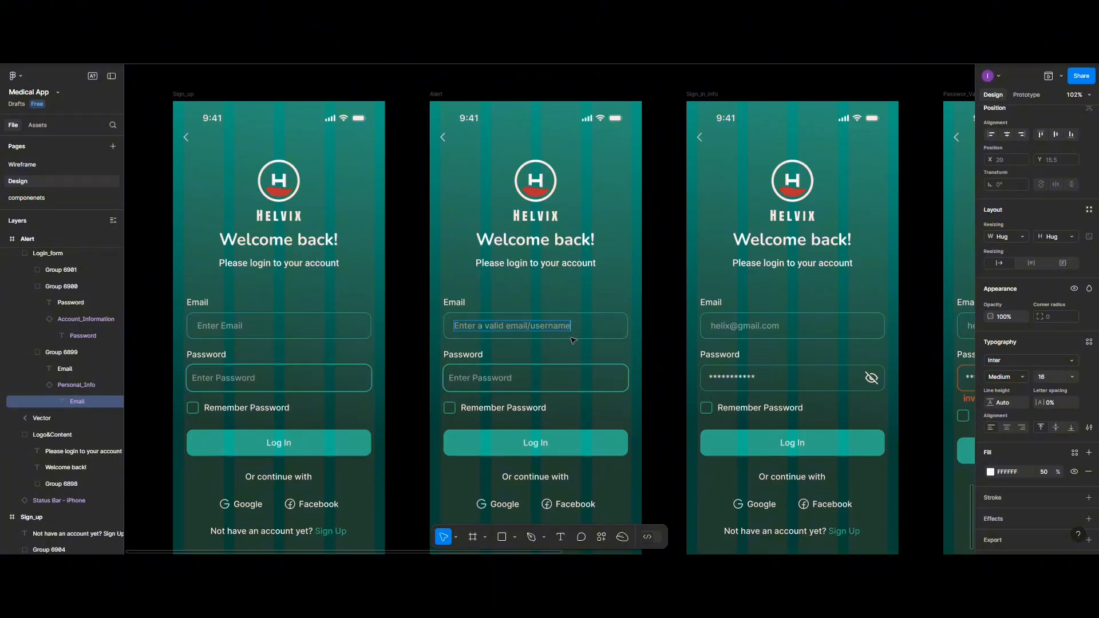
# - Change the Alert password placeholder to 'enter a valid password'
pyautogui.click(493, 383)
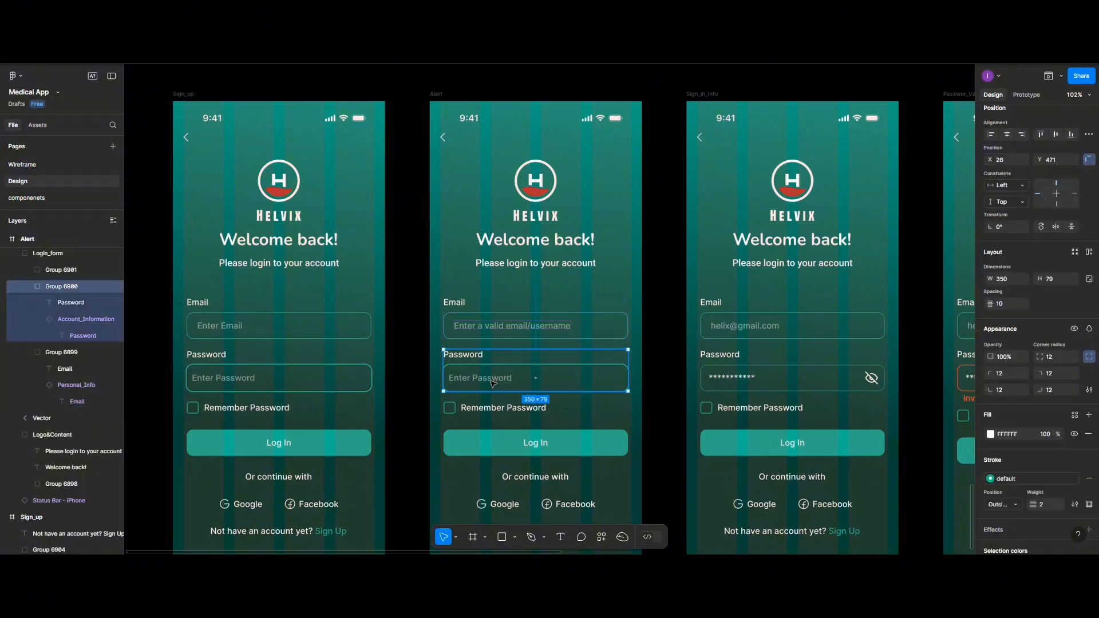
pyautogui.doubleClick(492, 383)
pyautogui.doubleClick(493, 380)
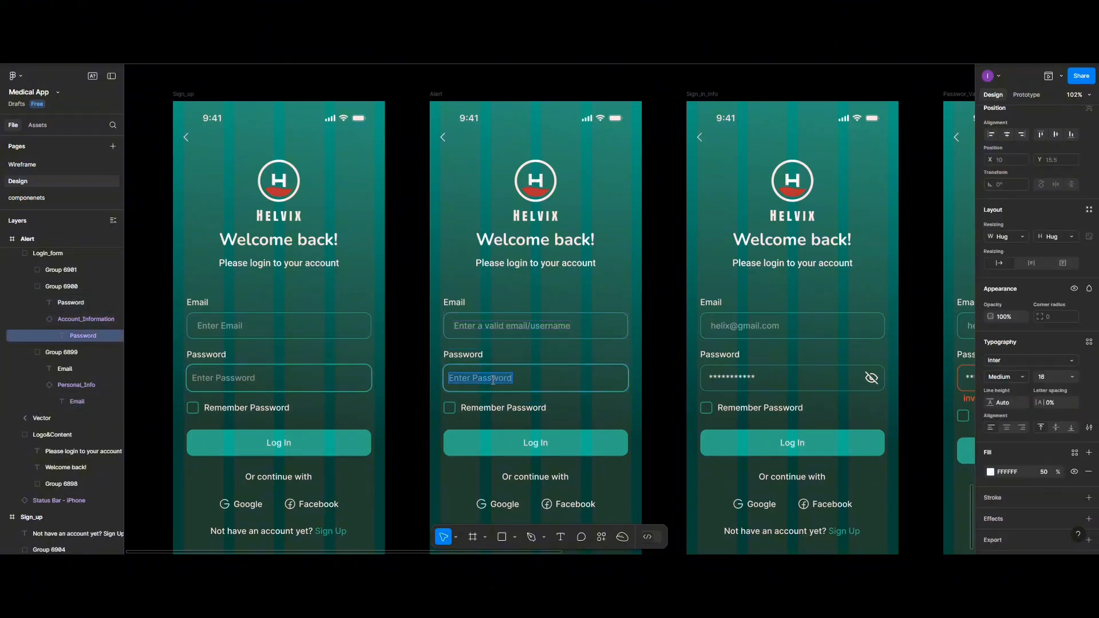
pyautogui.write('enter a valid password')
pyautogui.click(585, 340)
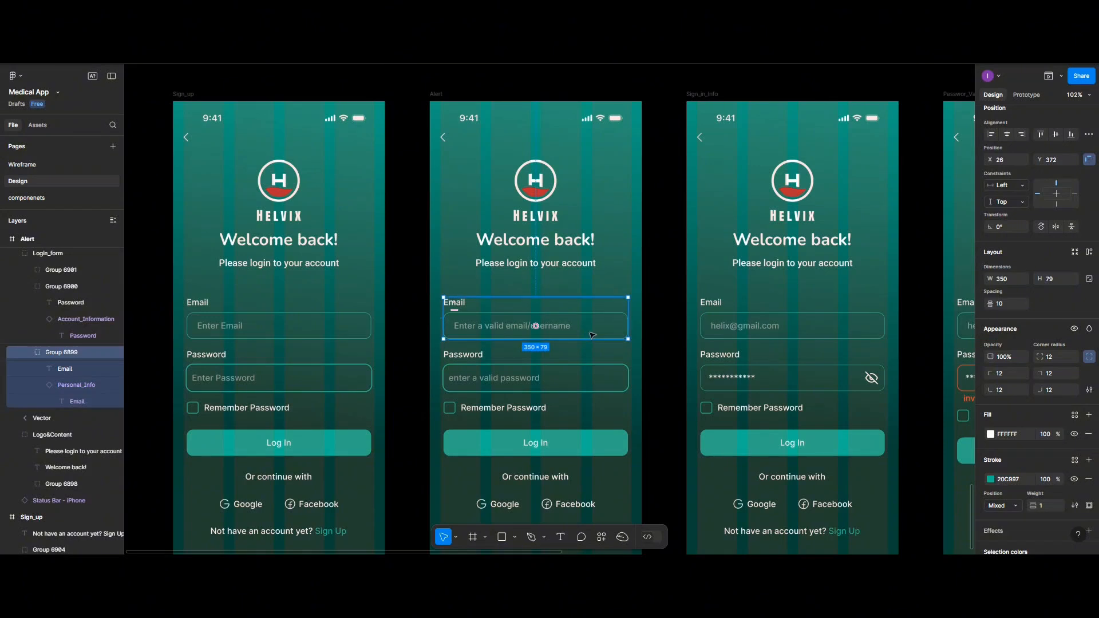
pyautogui.doubleClick(592, 335)
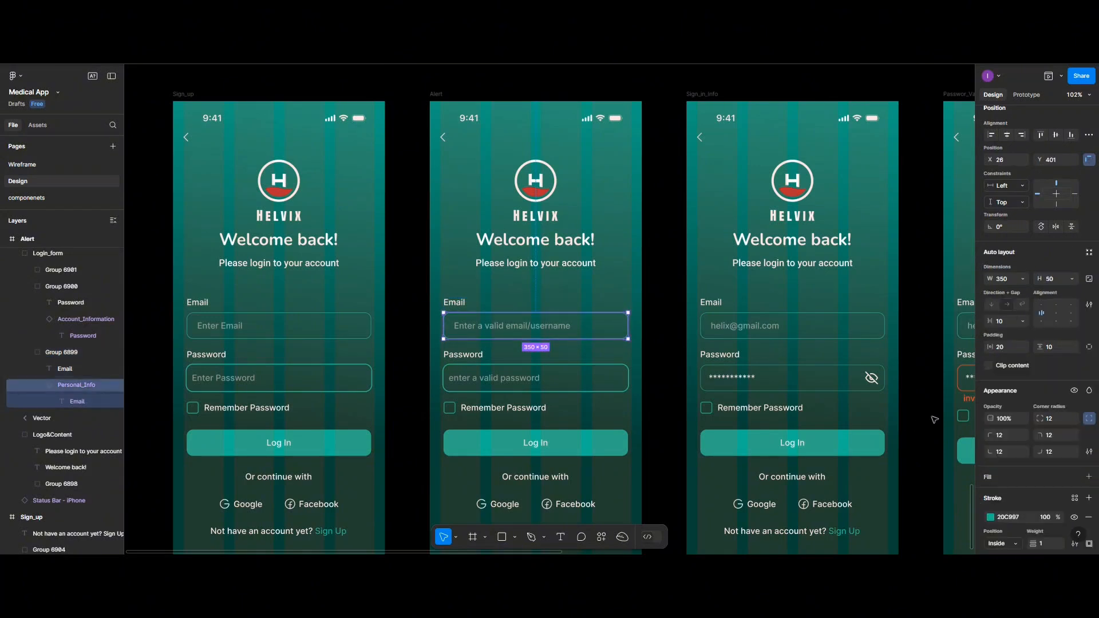
# - Outline the Alert email box in FF3A2F and the password box in #E63946
pyautogui.click(991, 517)
pyautogui.click(889, 522)
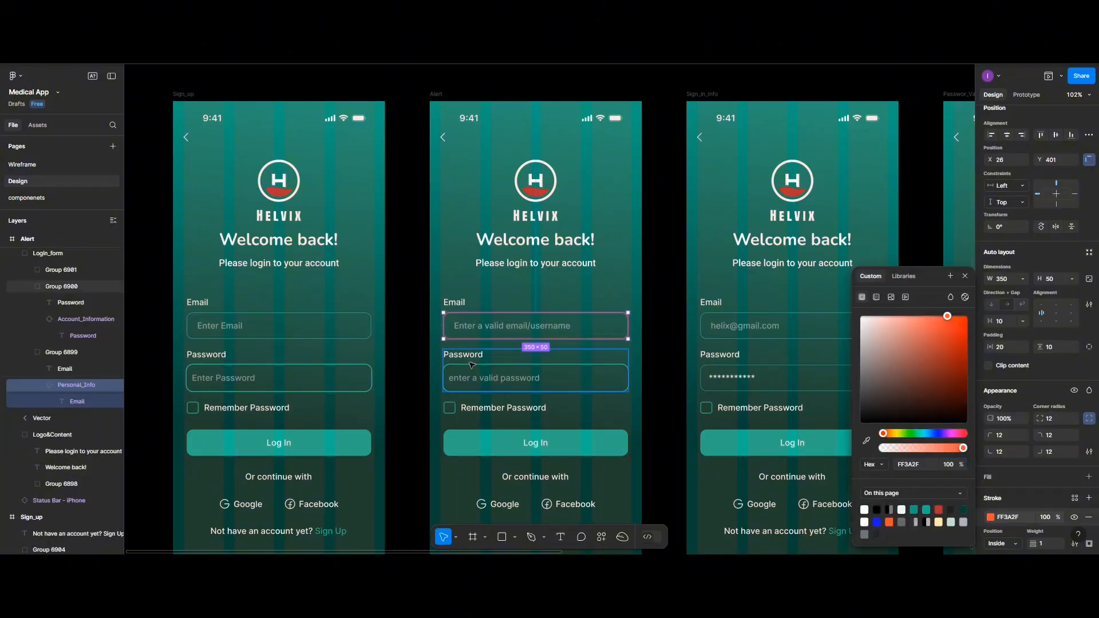
pyautogui.click(484, 387)
pyautogui.doubleClick(485, 387)
pyautogui.doubleClick(484, 386)
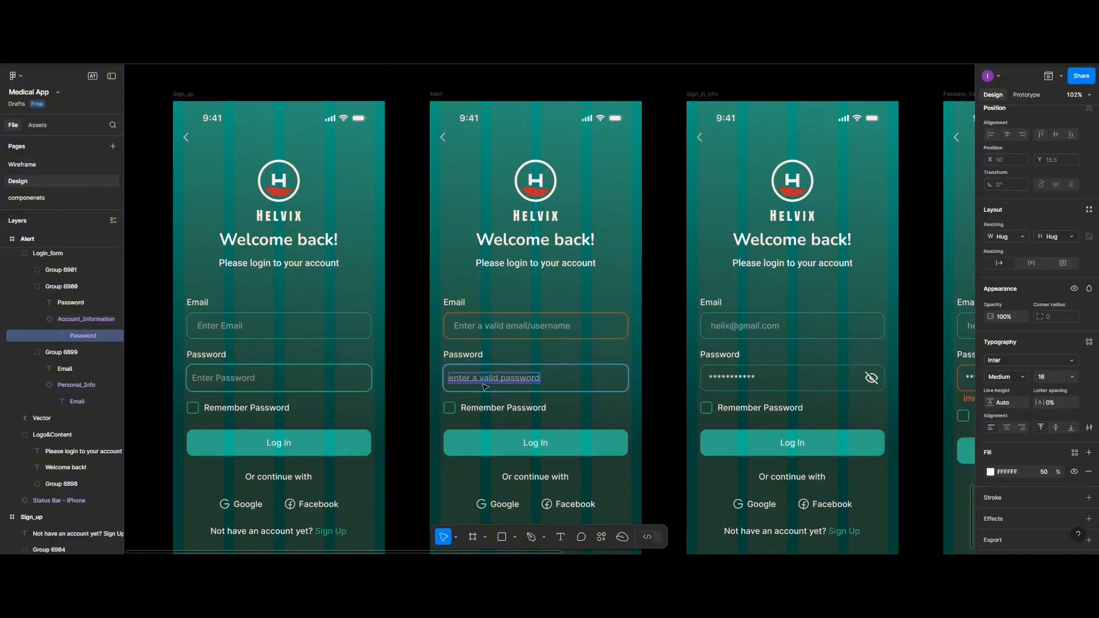
pyautogui.press('Escape')
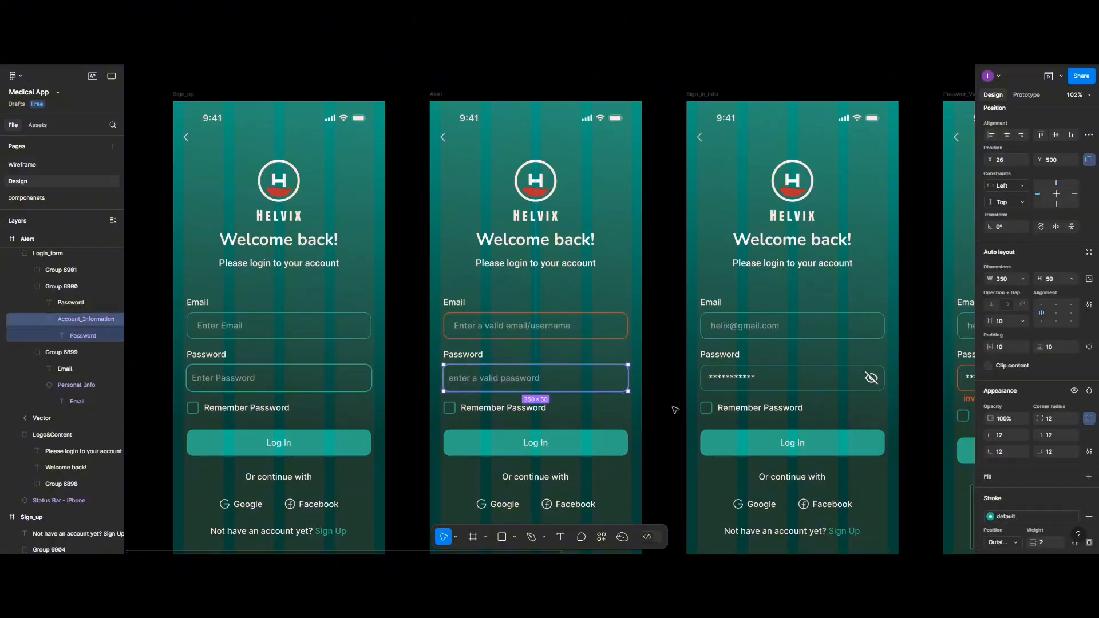
pyautogui.scroll(-2, 997, 513)
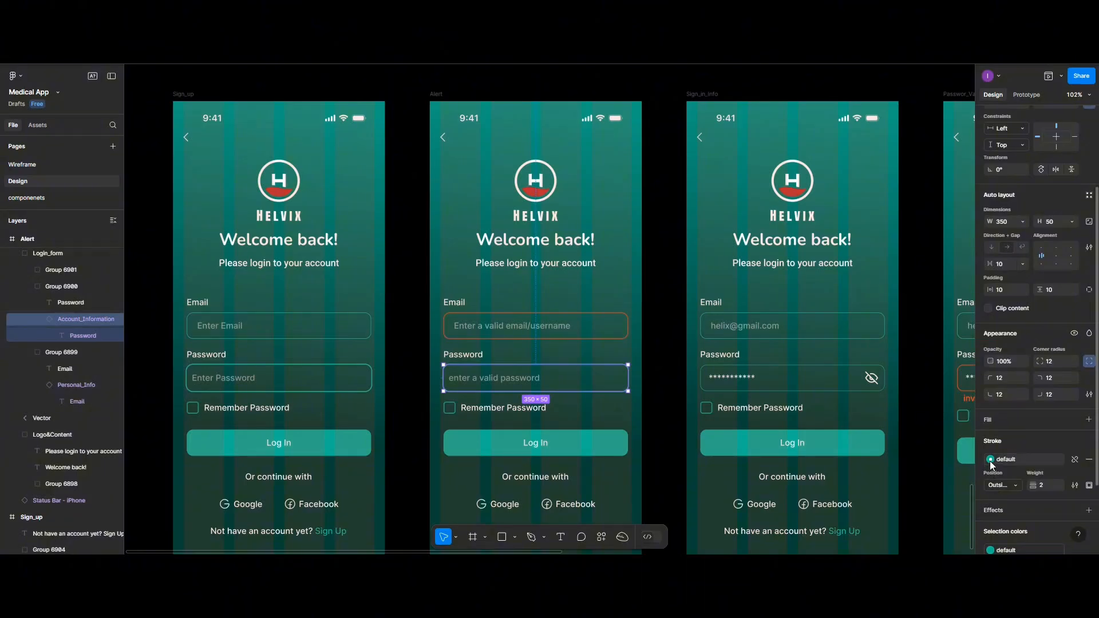
pyautogui.scroll(-2, 992, 465)
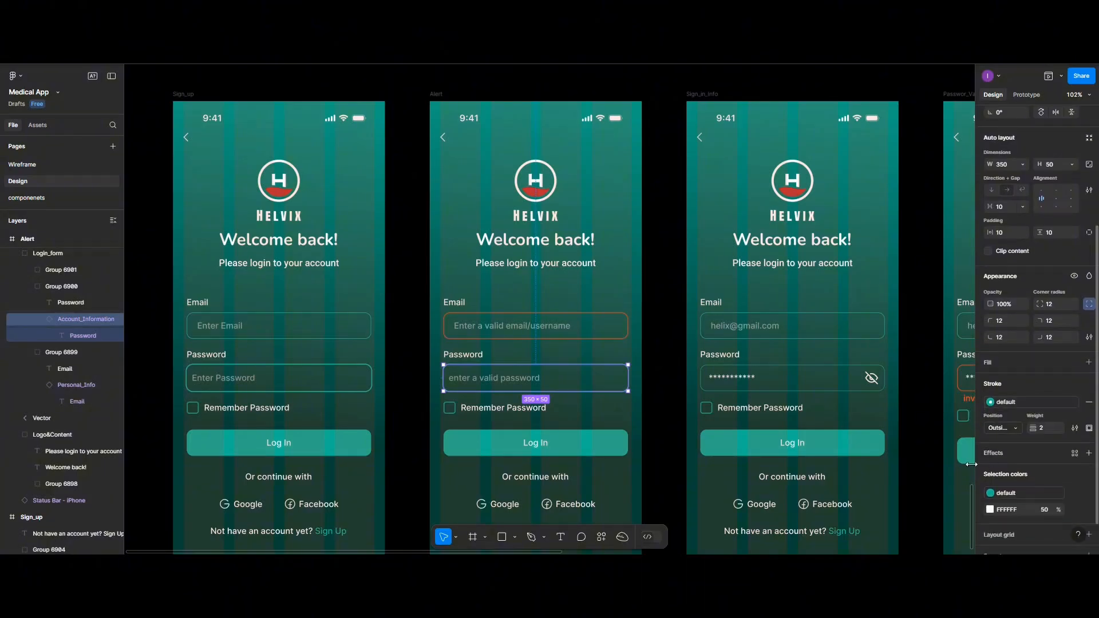
pyautogui.click(991, 493)
pyautogui.click(871, 505)
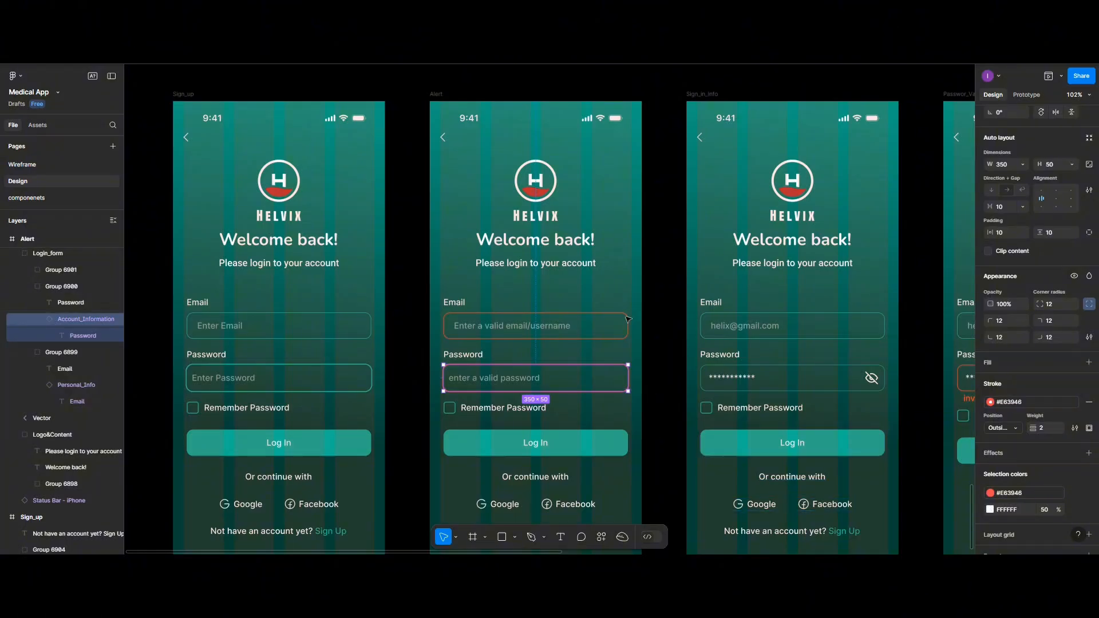
pyautogui.click(655, 366)
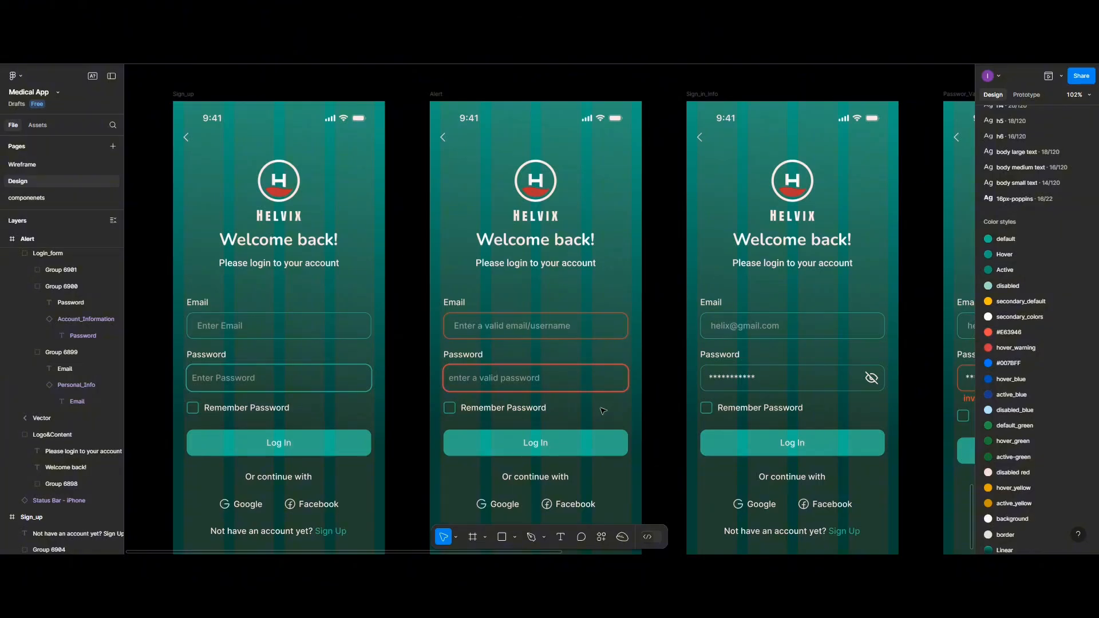
# - In Prototype mode, link Sign_up's Log In button to the Alert screen
pyautogui.scroll(-5, 603, 409)
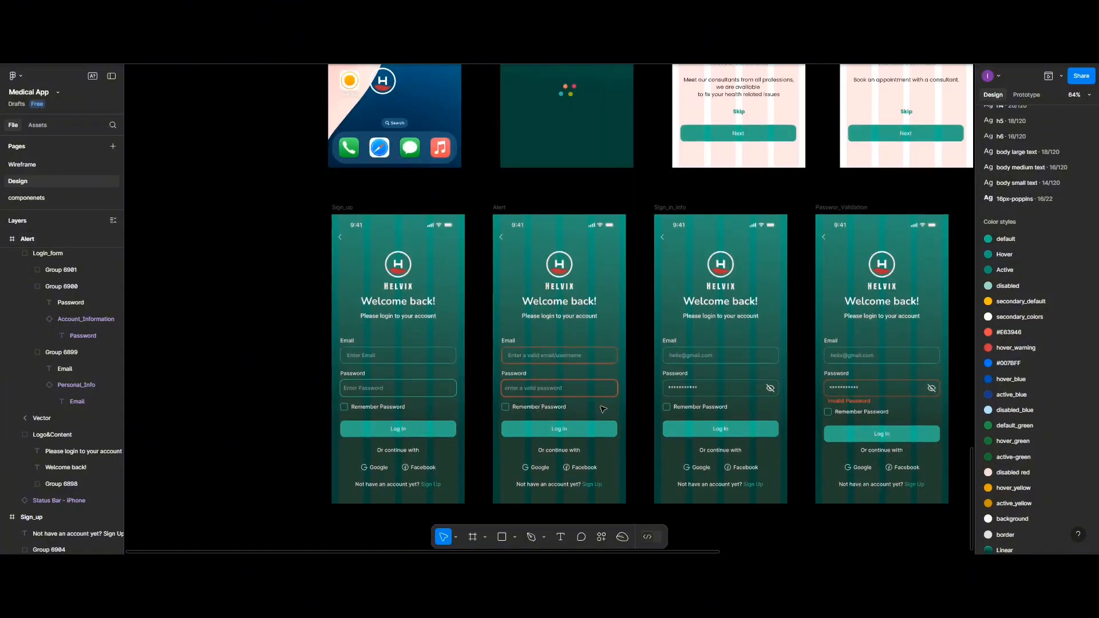
pyautogui.hscroll(4, 612, 348)
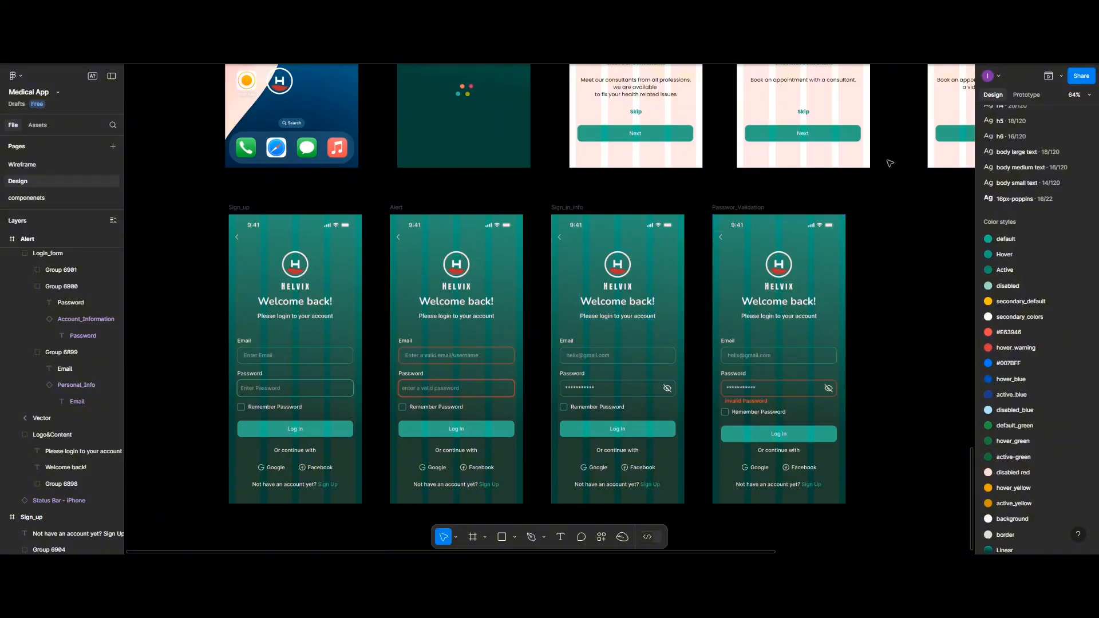
pyautogui.click(1024, 96)
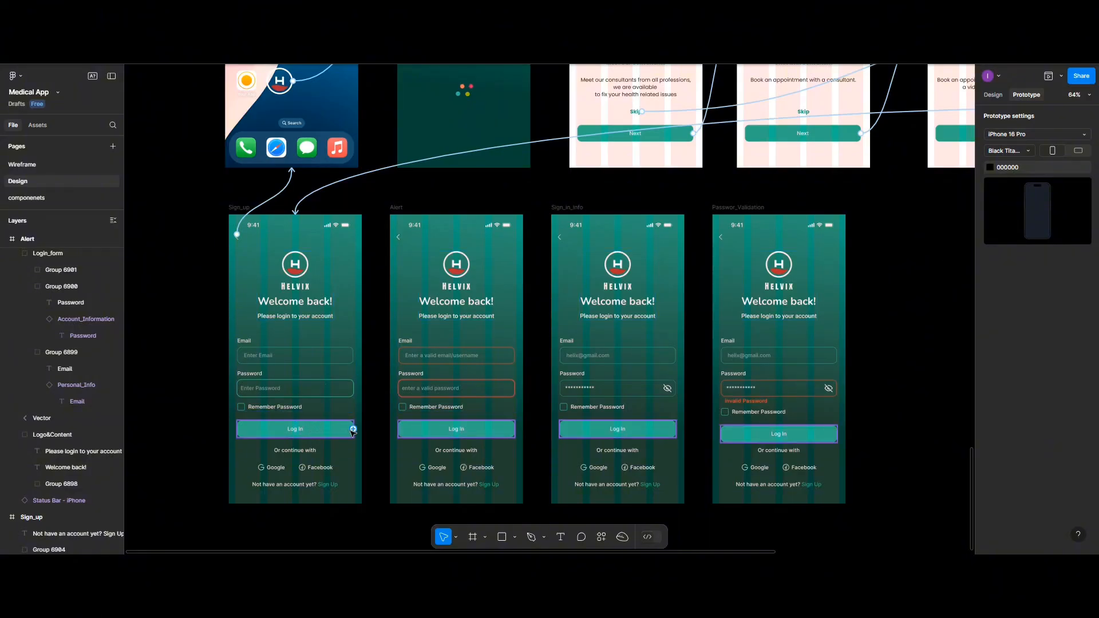
pyautogui.moveTo(353, 429); pyautogui.dragTo(400, 397)
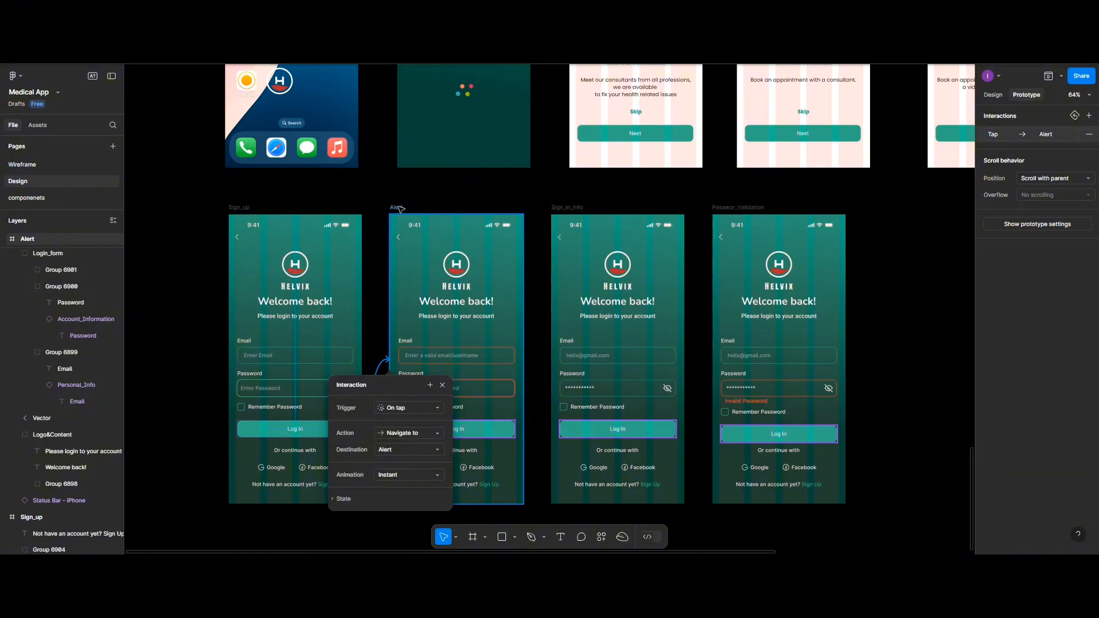
pyautogui.click(442, 359)
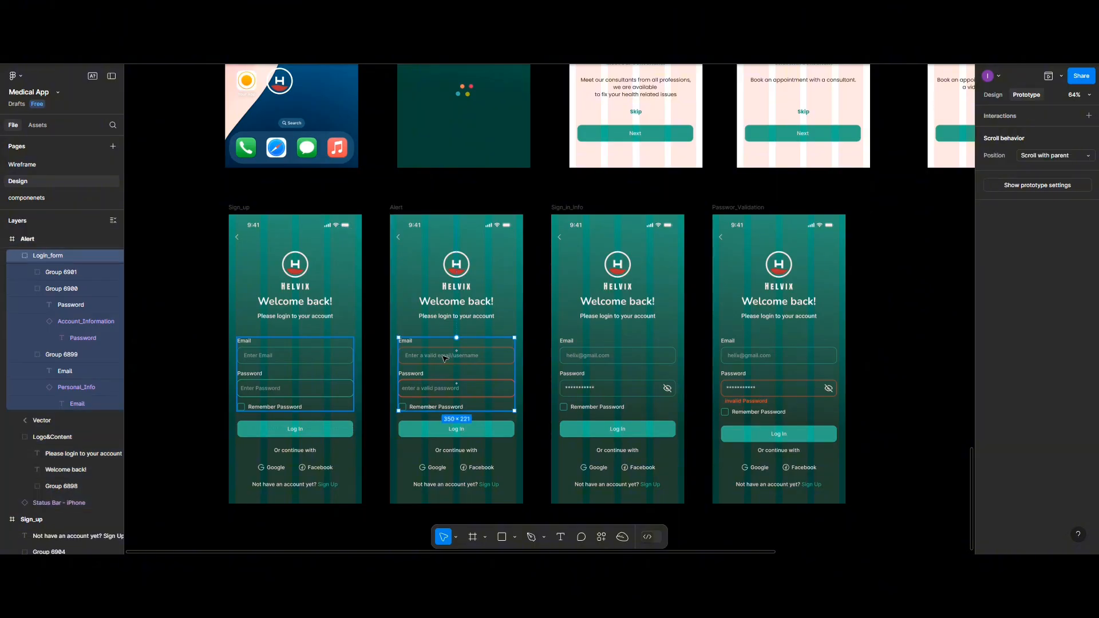
pyautogui.doubleClick(445, 358)
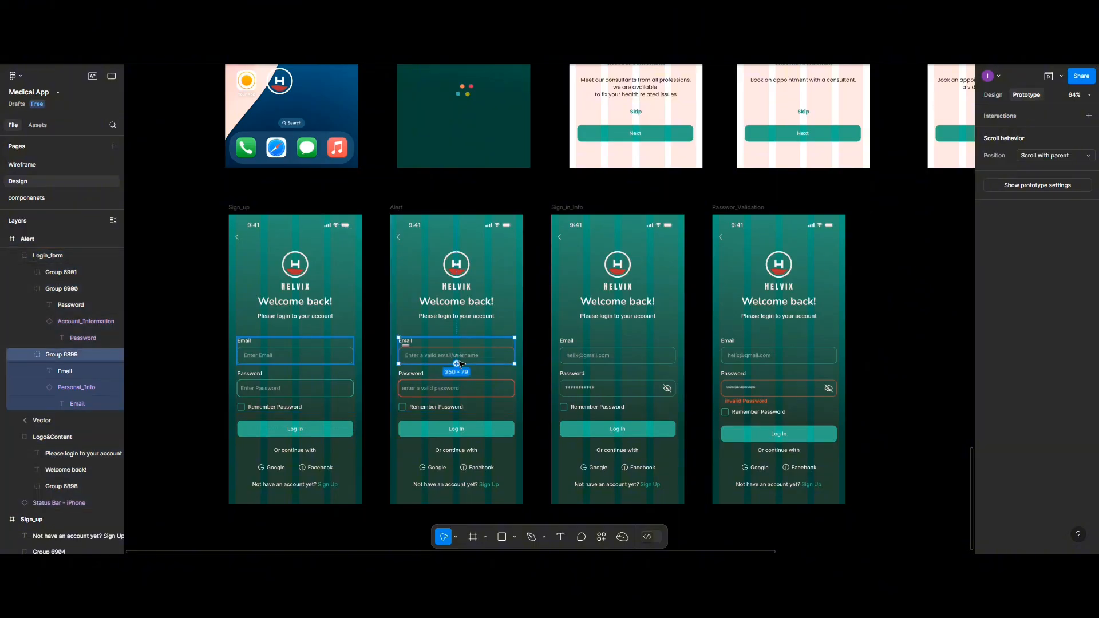
pyautogui.click(488, 355)
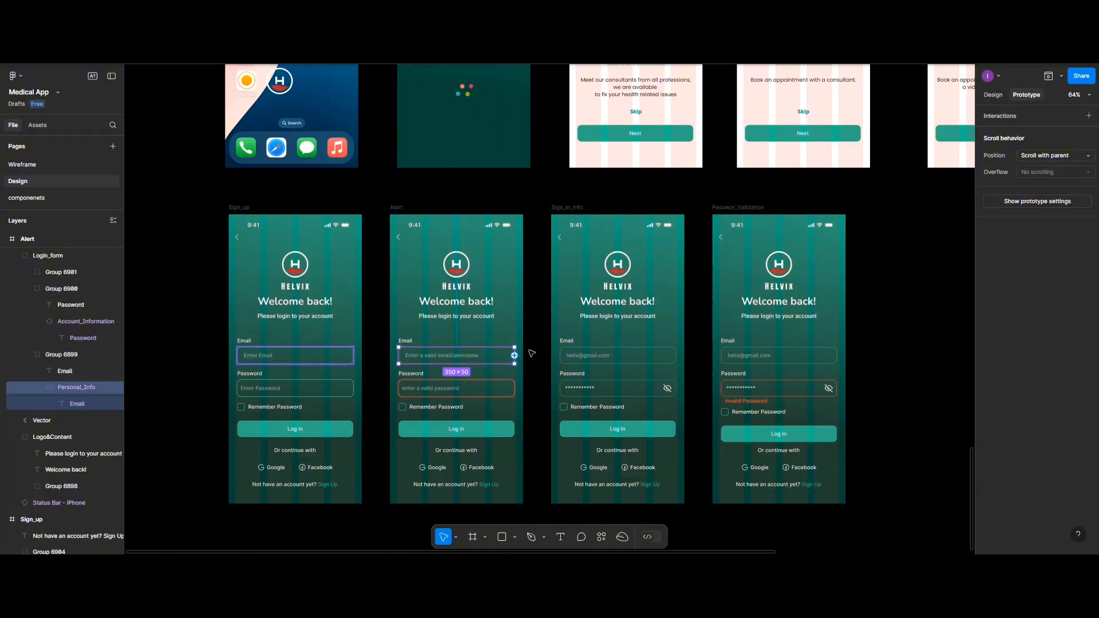
pyautogui.moveTo(515, 355); pyautogui.dragTo(606, 350)
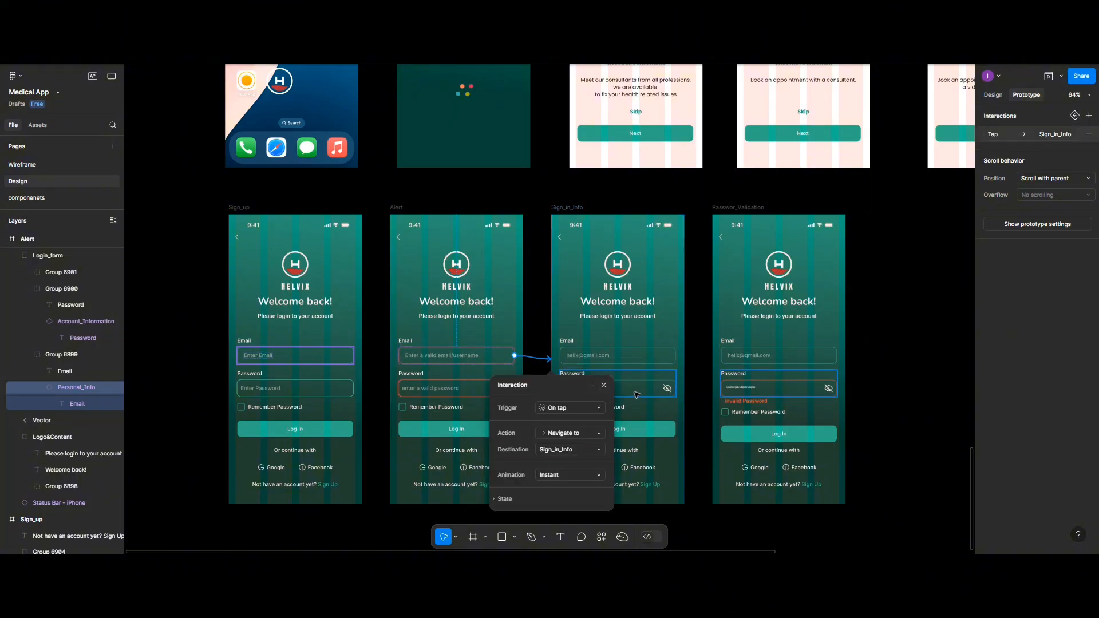
# - Link Sign_in_Info's Log In button to the Passwor_Validation screen
pyautogui.click(668, 433)
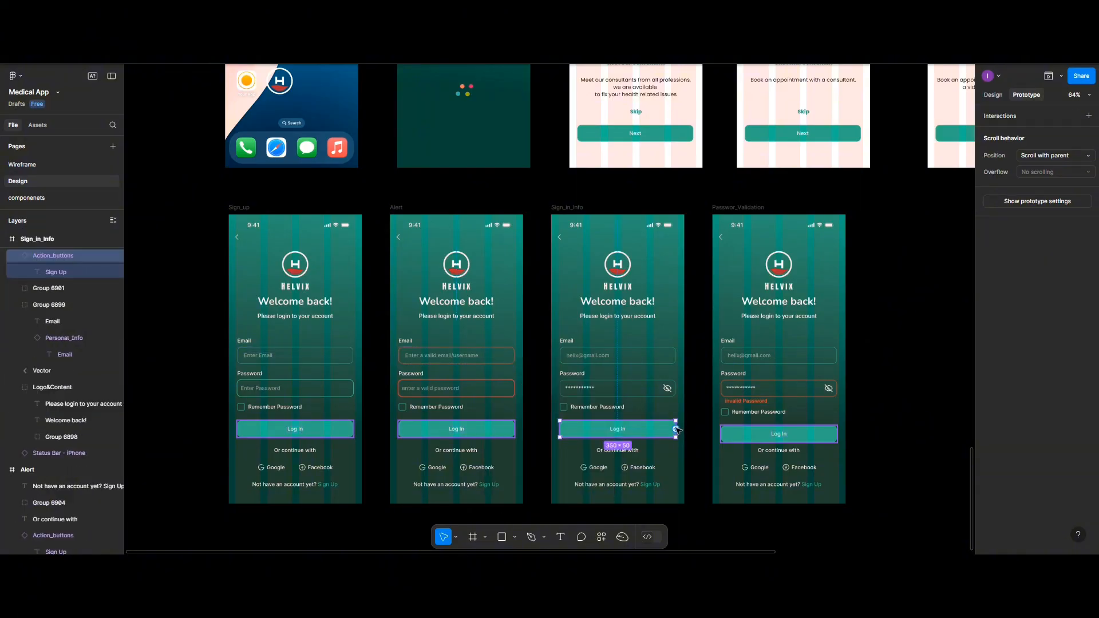
pyautogui.moveTo(676, 429); pyautogui.dragTo(730, 360)
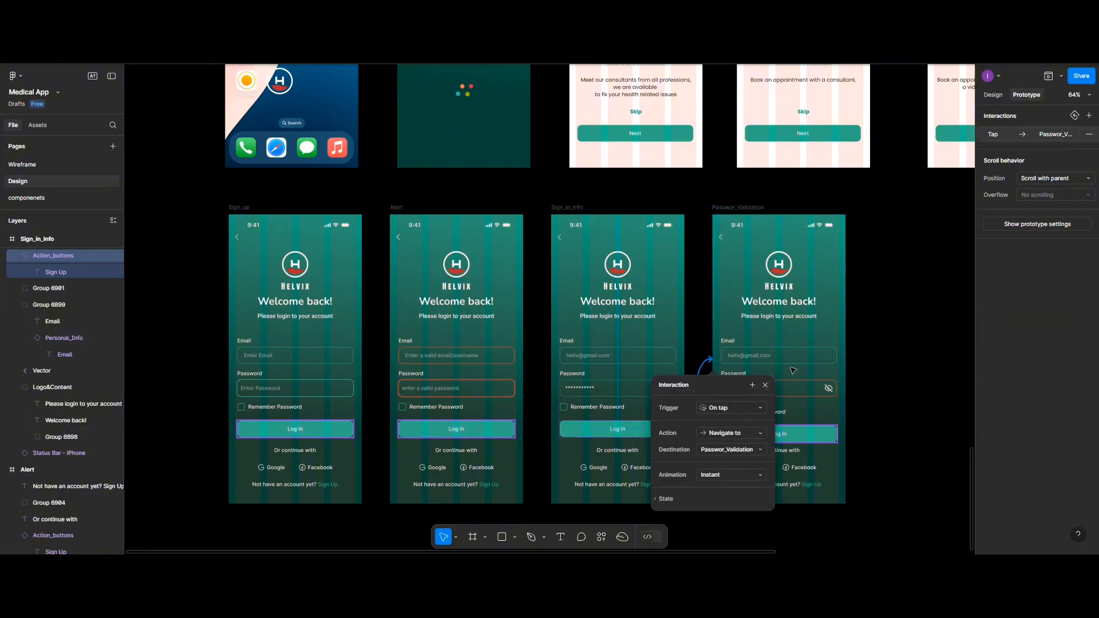
pyautogui.scroll(2, 793, 370)
pyautogui.scroll(-1, 794, 370)
pyautogui.hscroll(-1, 794, 370)
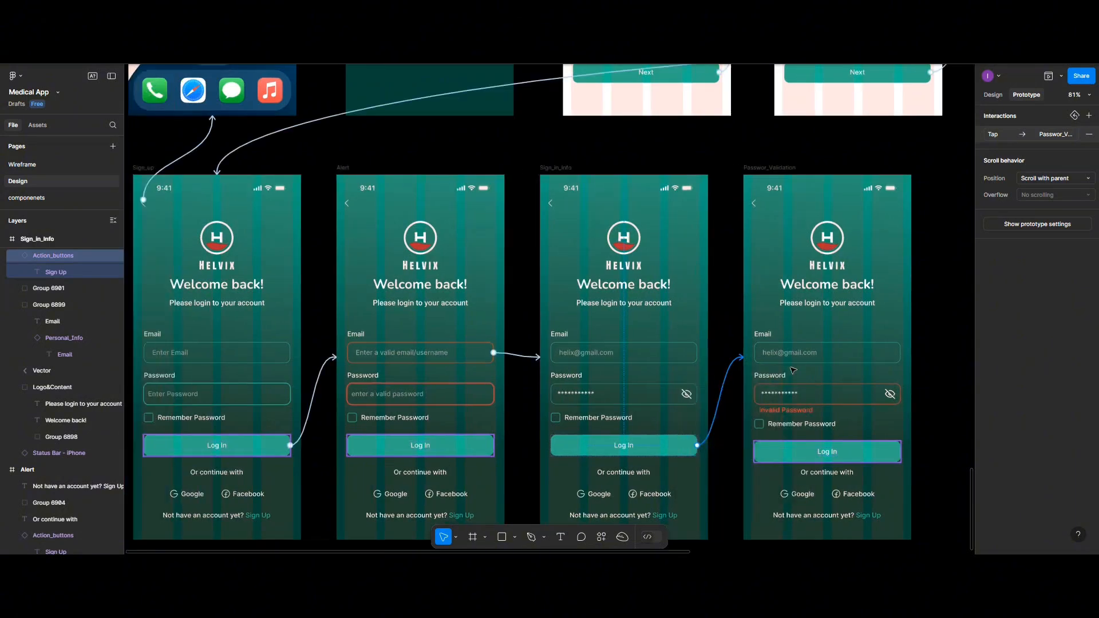
pyautogui.hscroll(3, 794, 370)
pyautogui.hscroll(1, 793, 370)
pyautogui.click(993, 96)
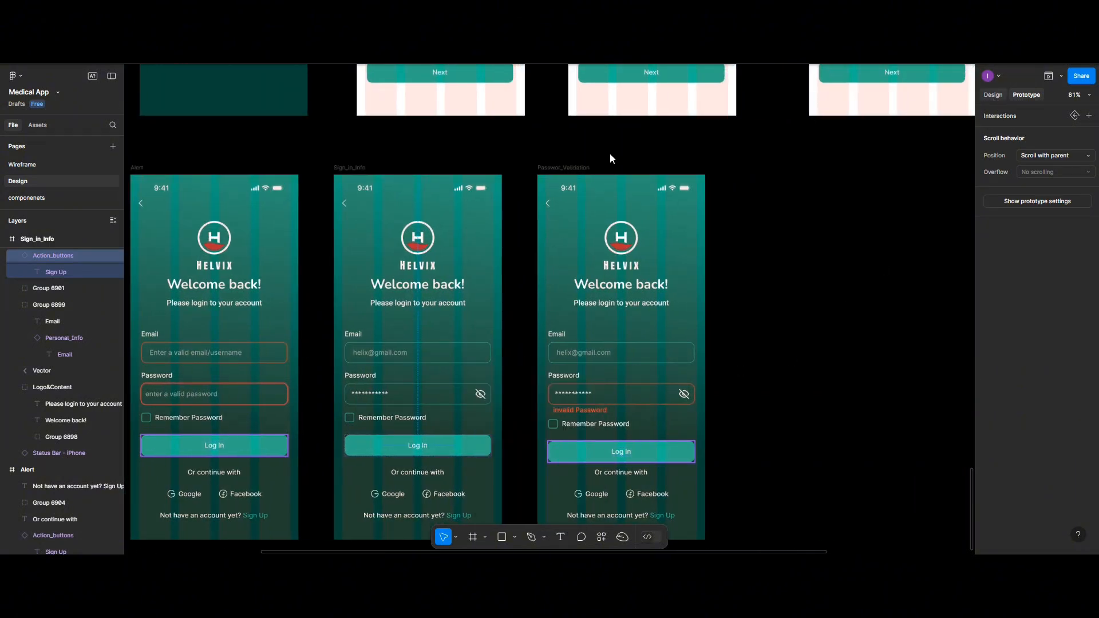
# - Duplicate Sign_in_Info to the right of Passwor_Validation and rename it Correct_inf
pyautogui.click(351, 169)
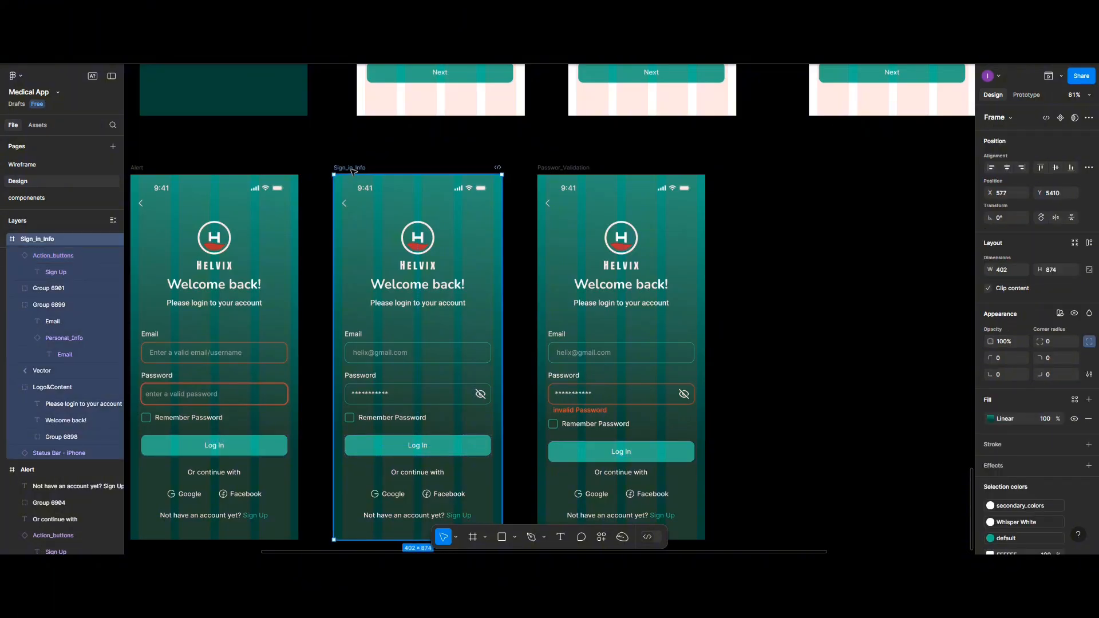
pyautogui.moveTo(487, 204); pyautogui.dragTo(781, 170)
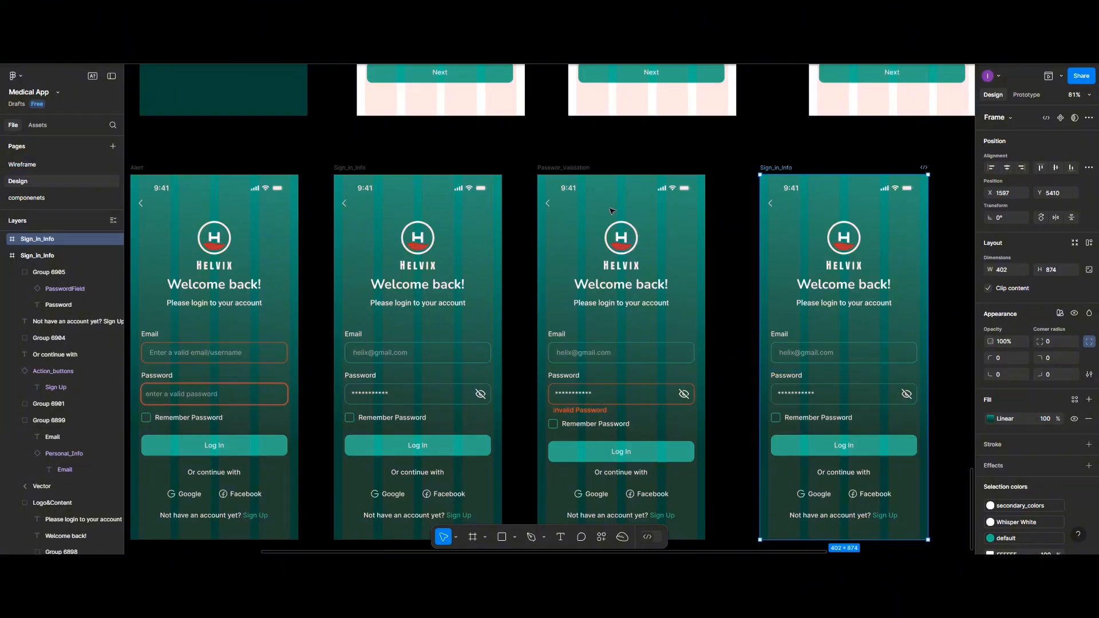
pyautogui.doubleClick(774, 168)
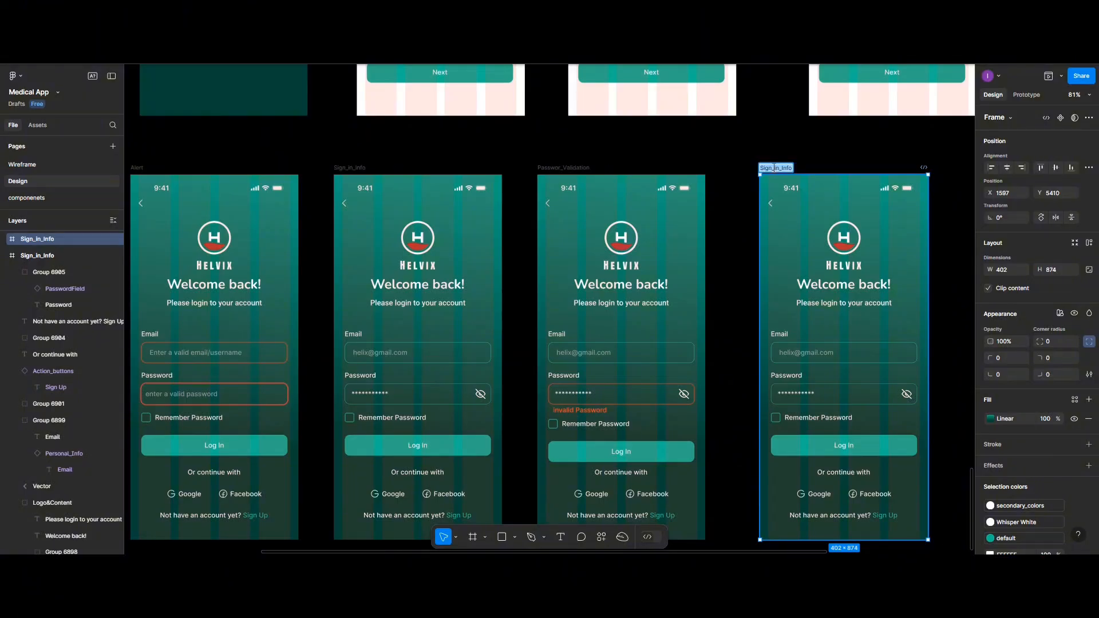
pyautogui.write('Correct_')
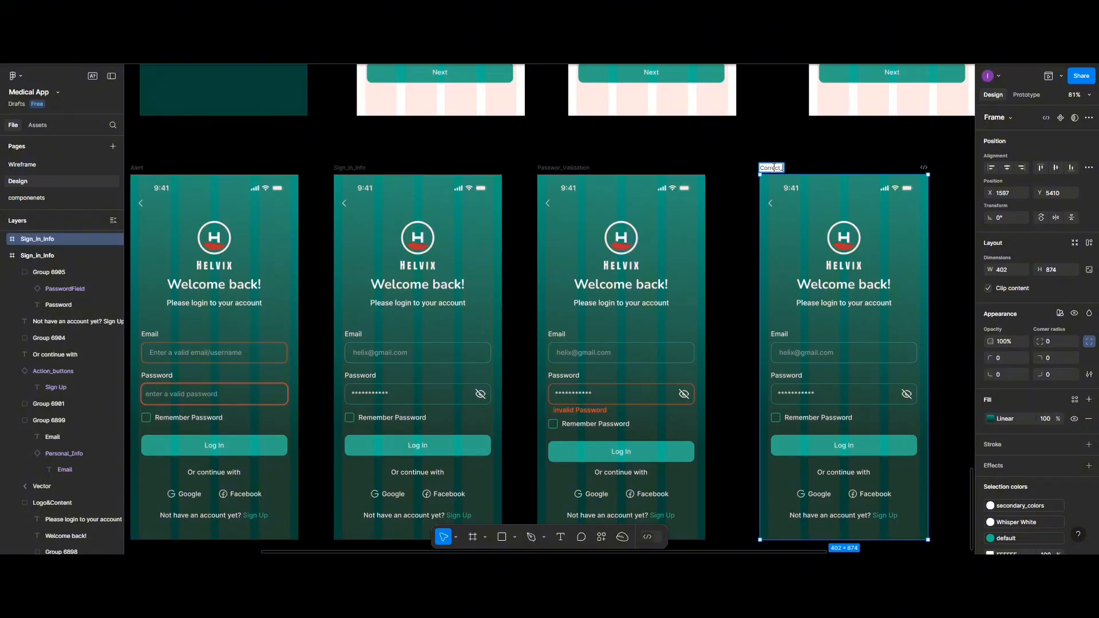
pyautogui.write('inf')
# - Confirm the new screen name Correct_inf and delete its copied link to Passwor_Validation
pyautogui.click(878, 171)
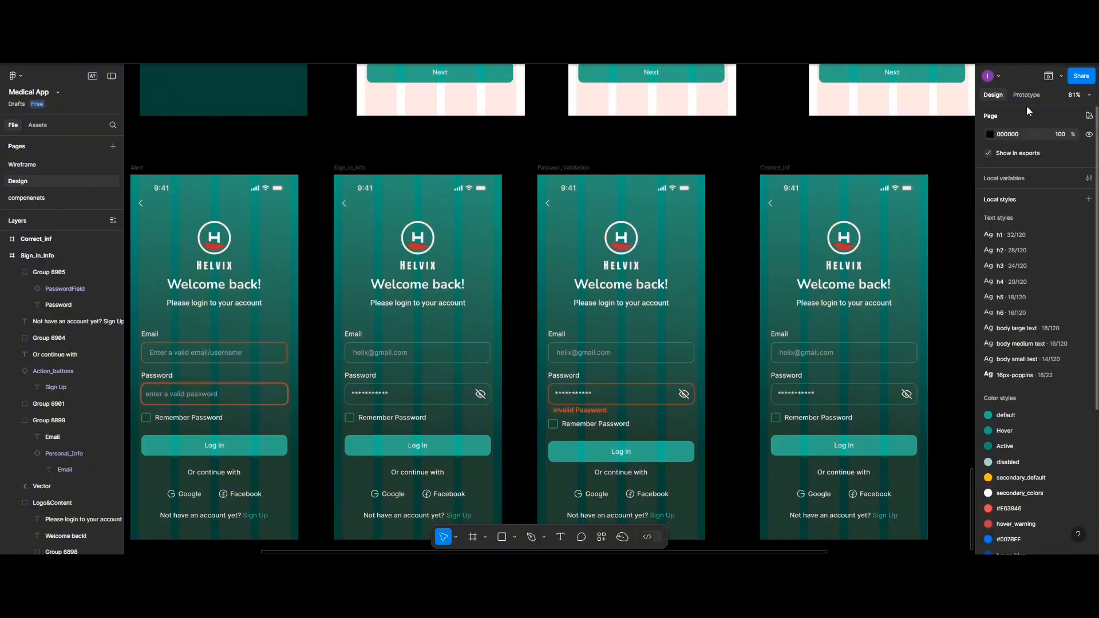
pyautogui.click(1027, 95)
pyautogui.click(785, 171)
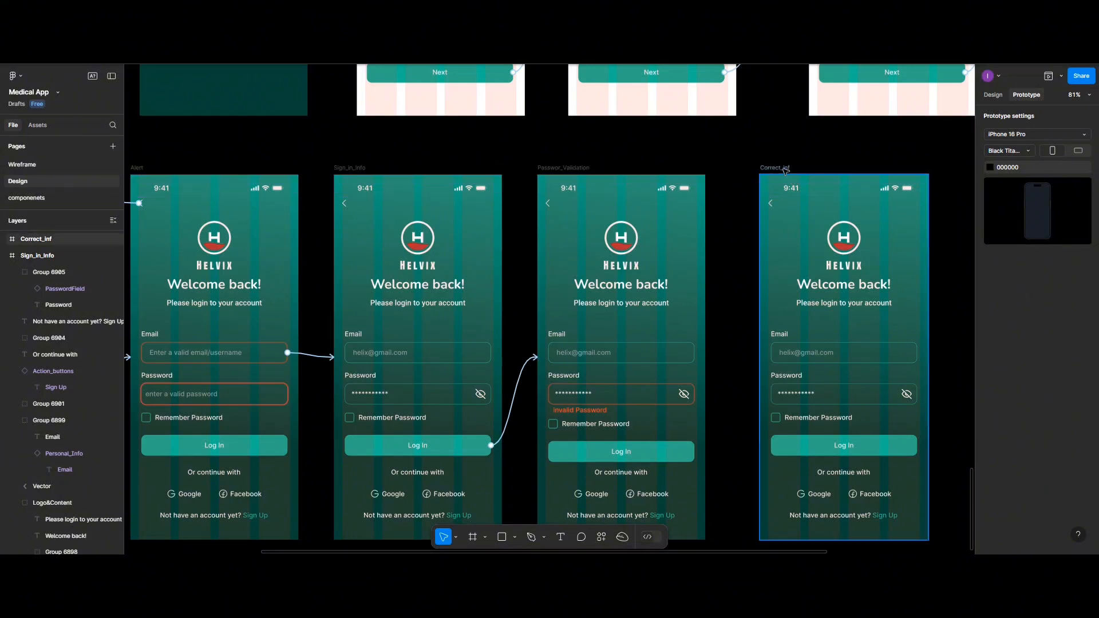
pyautogui.click(749, 424)
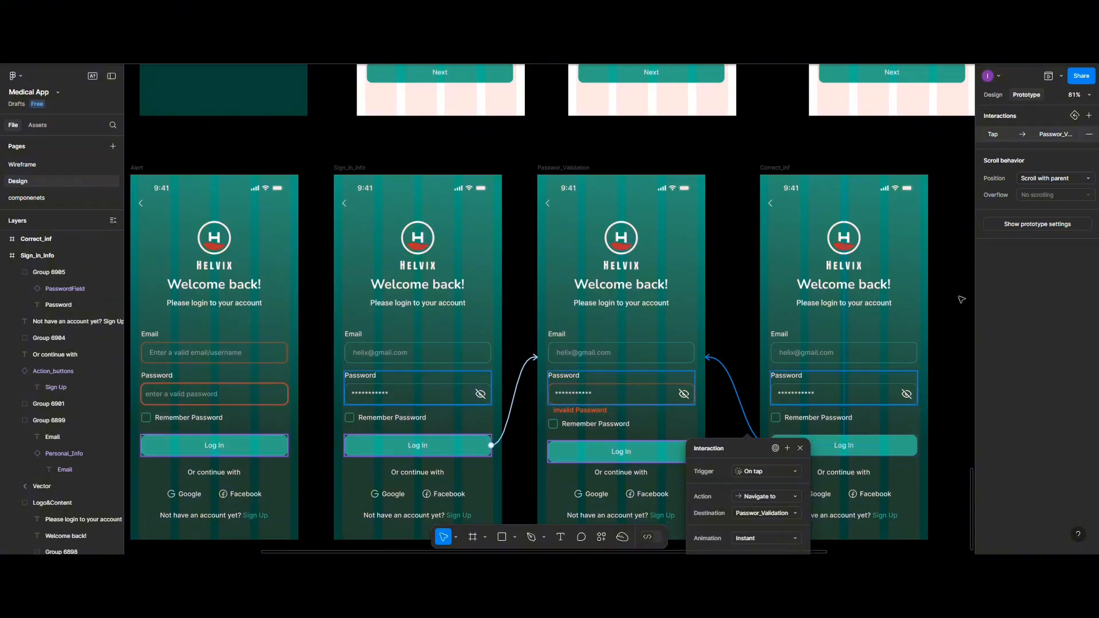
pyautogui.click(1090, 135)
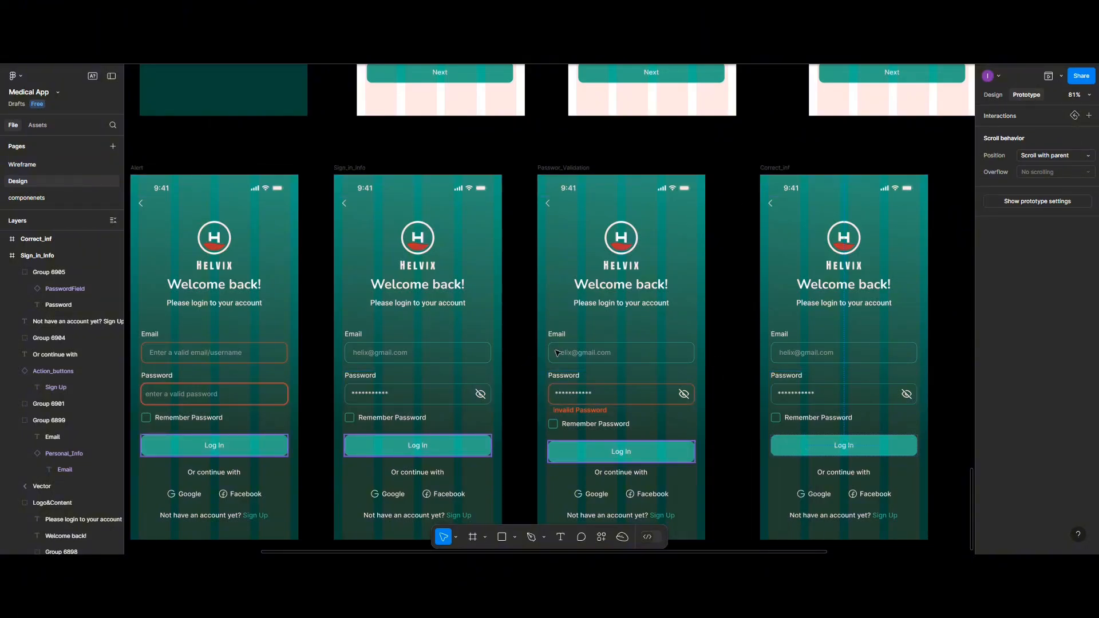
# - Link Passwor_Validation's Log In button to the Correct_inf screen
pyautogui.click(476, 442)
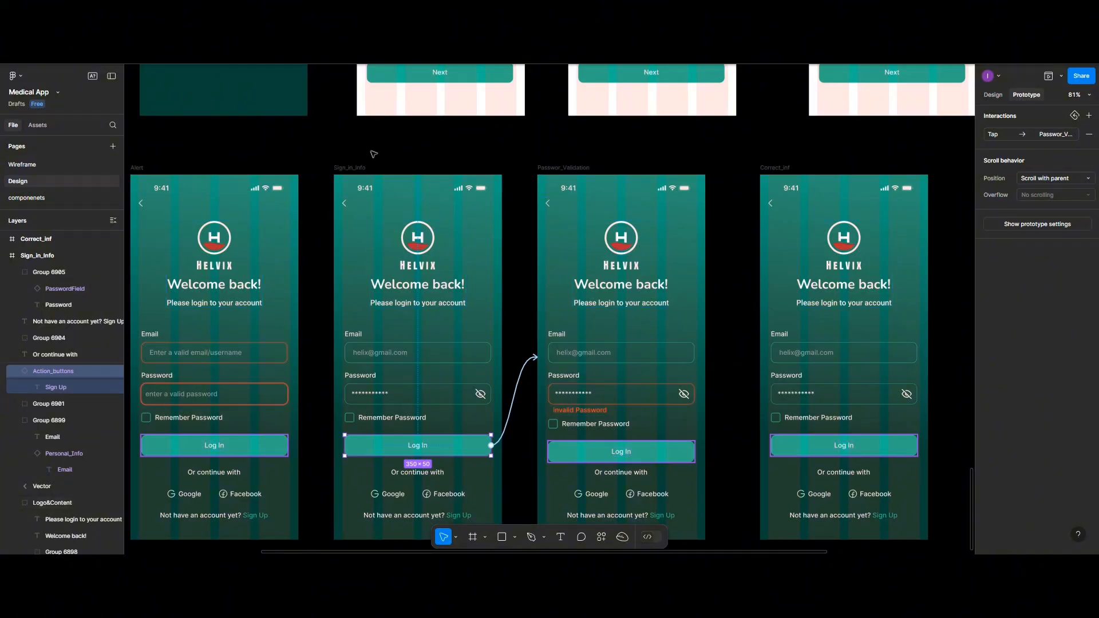
pyautogui.click(355, 168)
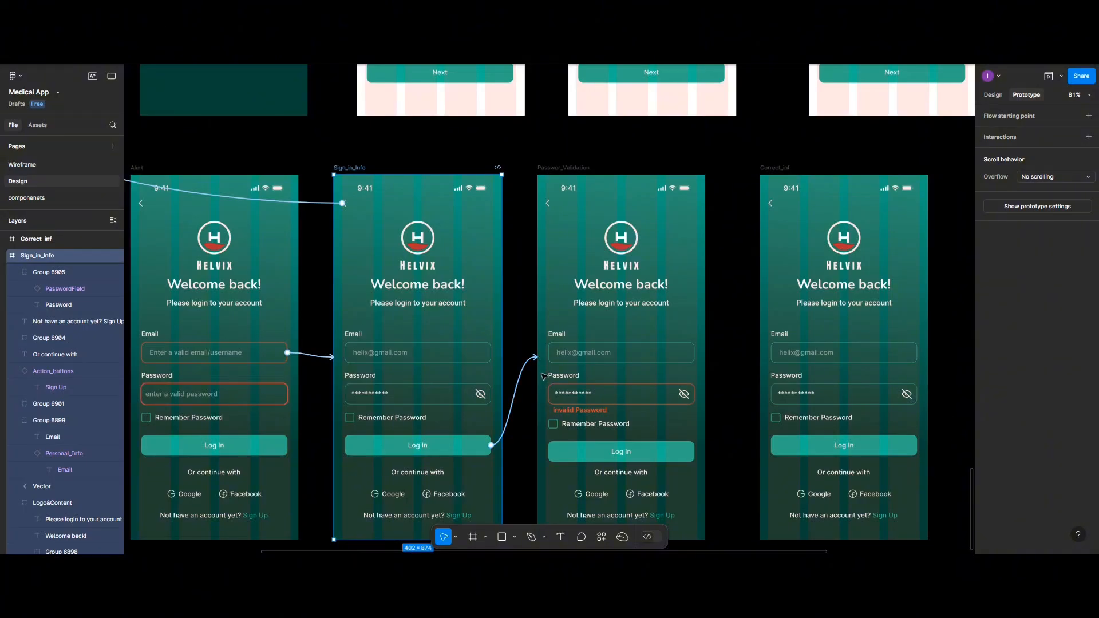
pyautogui.click(693, 458)
pyautogui.moveTo(694, 451); pyautogui.dragTo(771, 376)
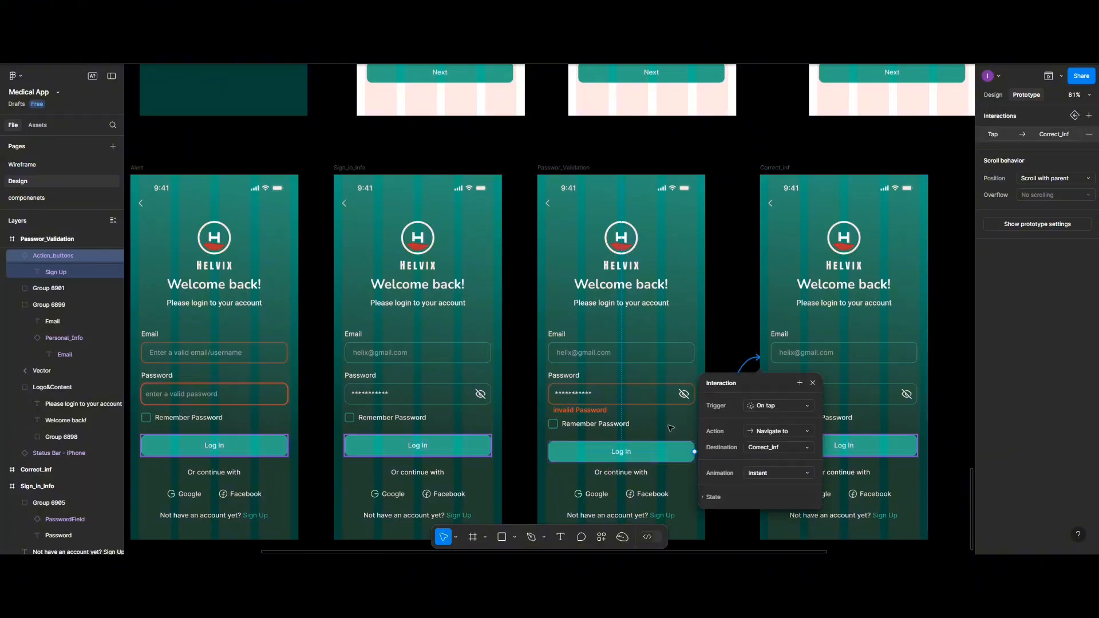
pyautogui.click(877, 452)
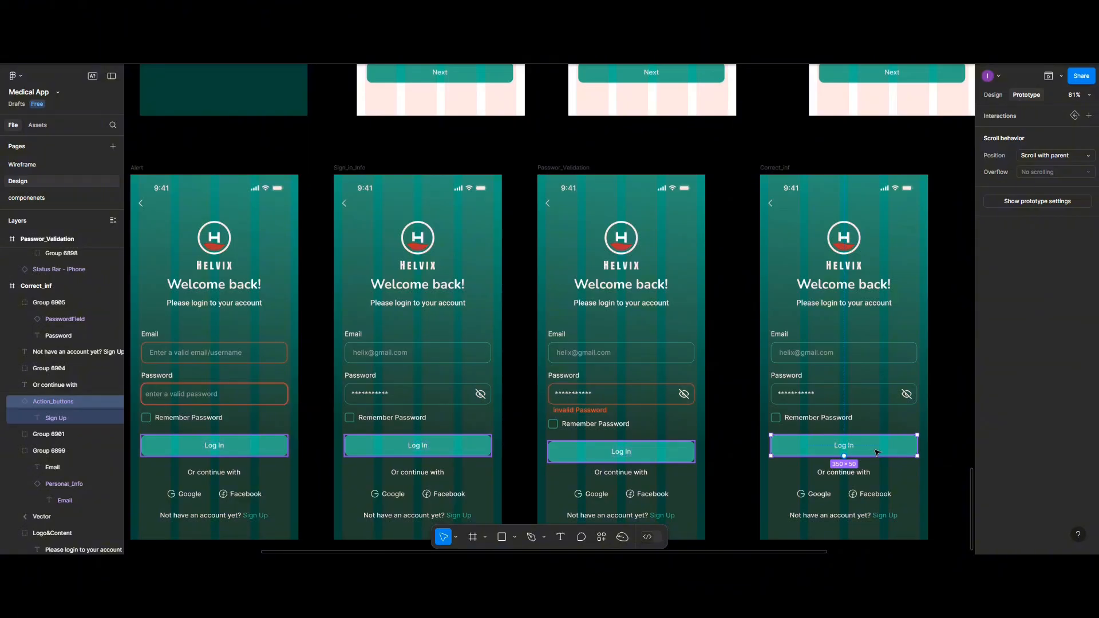
# - Delete the Home_screen links from the back arrows on Passwor_Validation, Correct_inf, Sign_in_Info and Alert
pyautogui.click(547, 204)
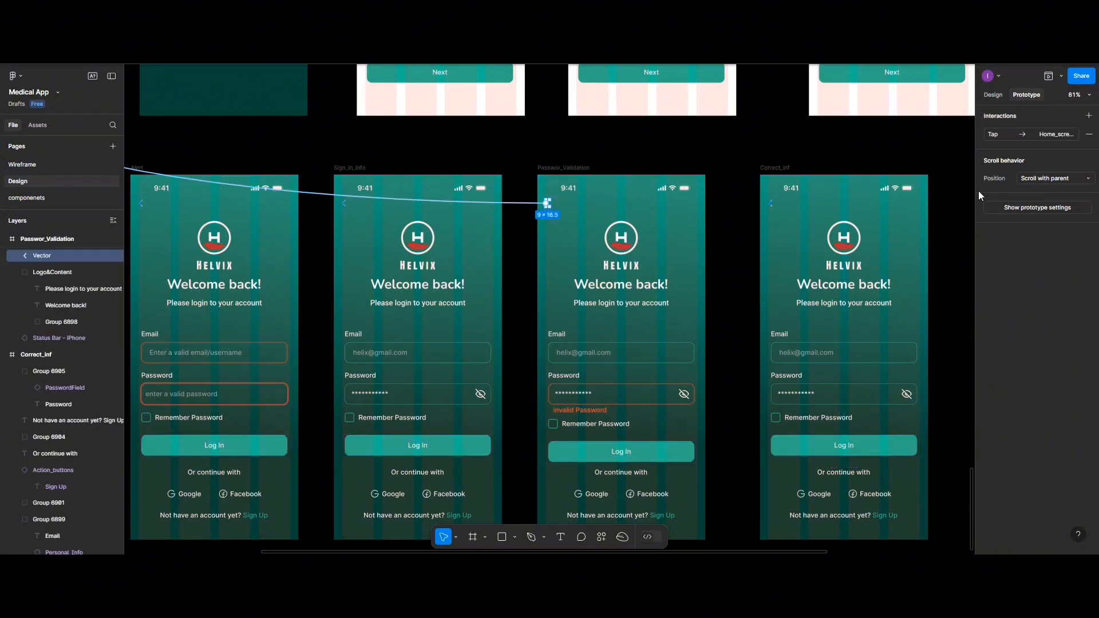
pyautogui.click(1089, 134)
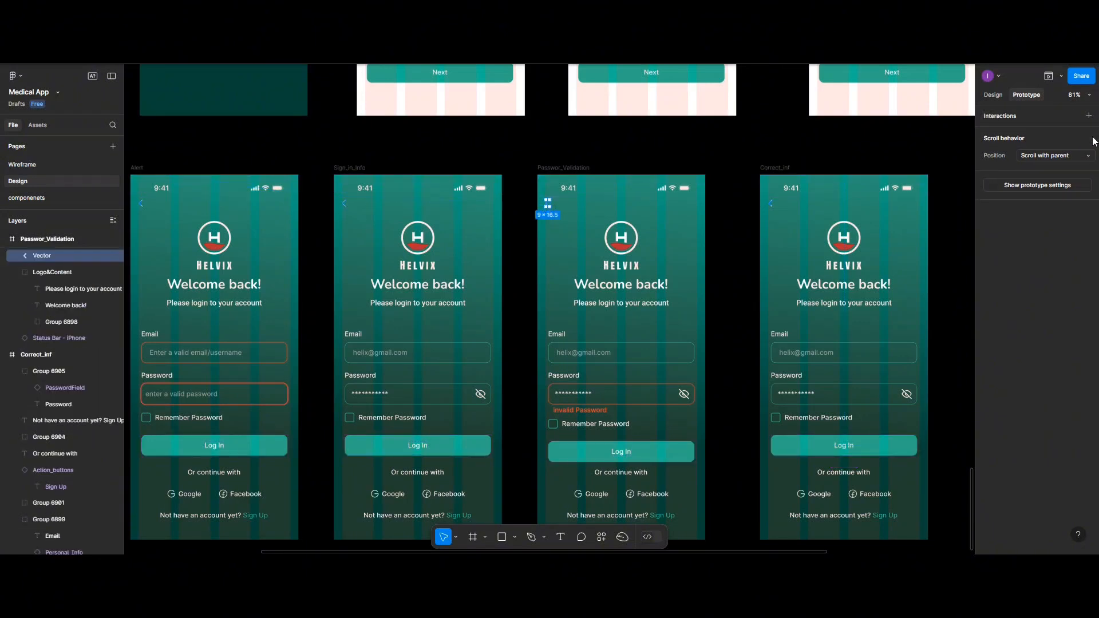
pyautogui.click(771, 204)
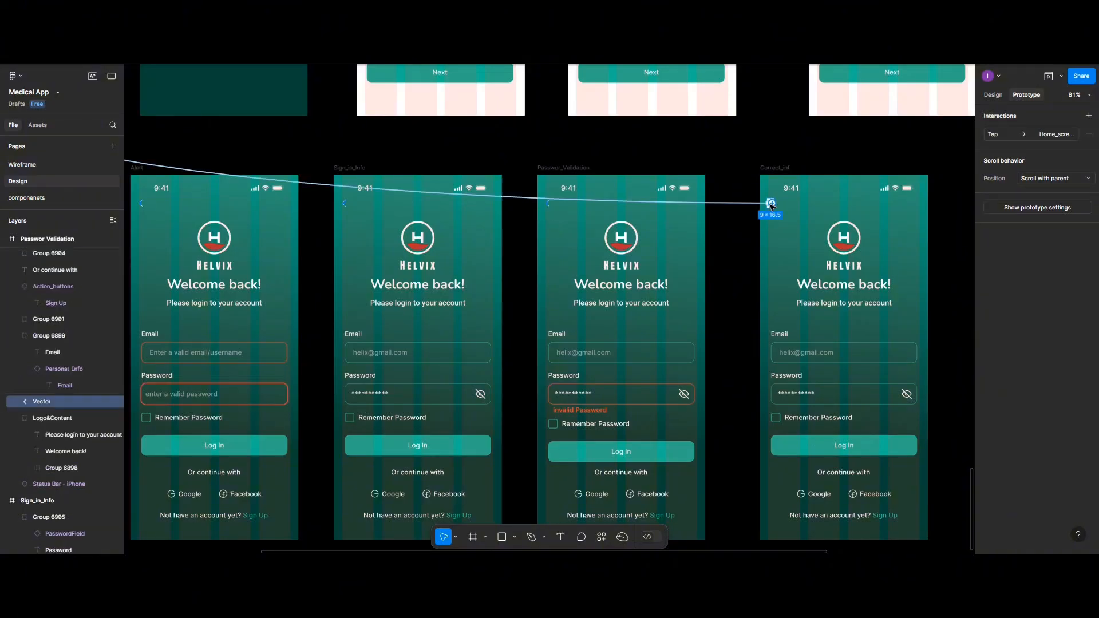
pyautogui.click(1090, 135)
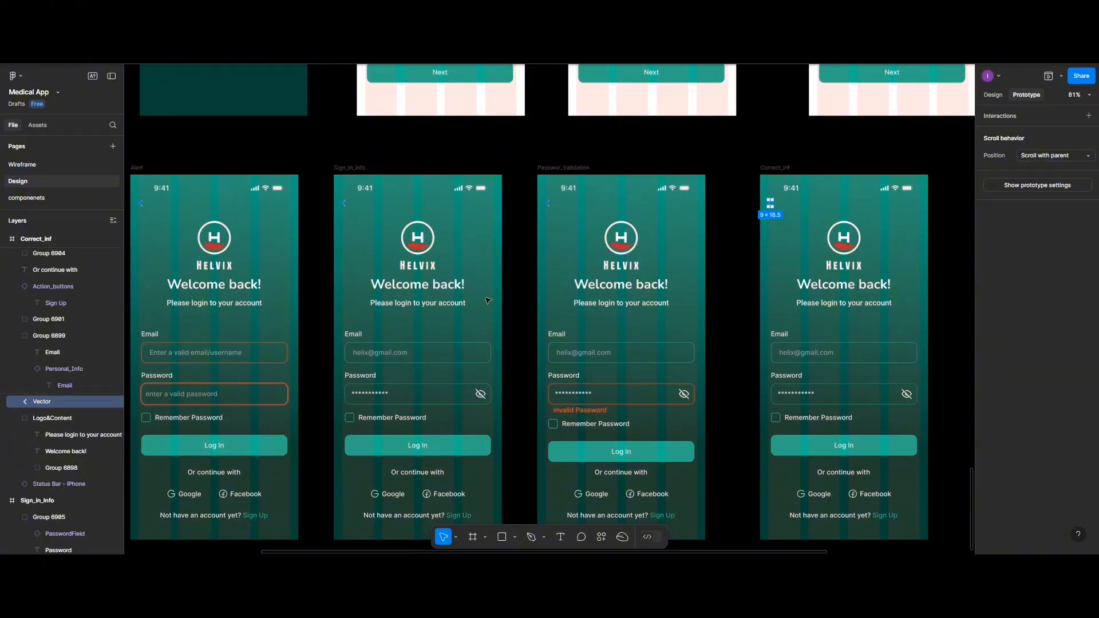
pyautogui.hscroll(-5, 487, 300)
pyautogui.press('Escape')
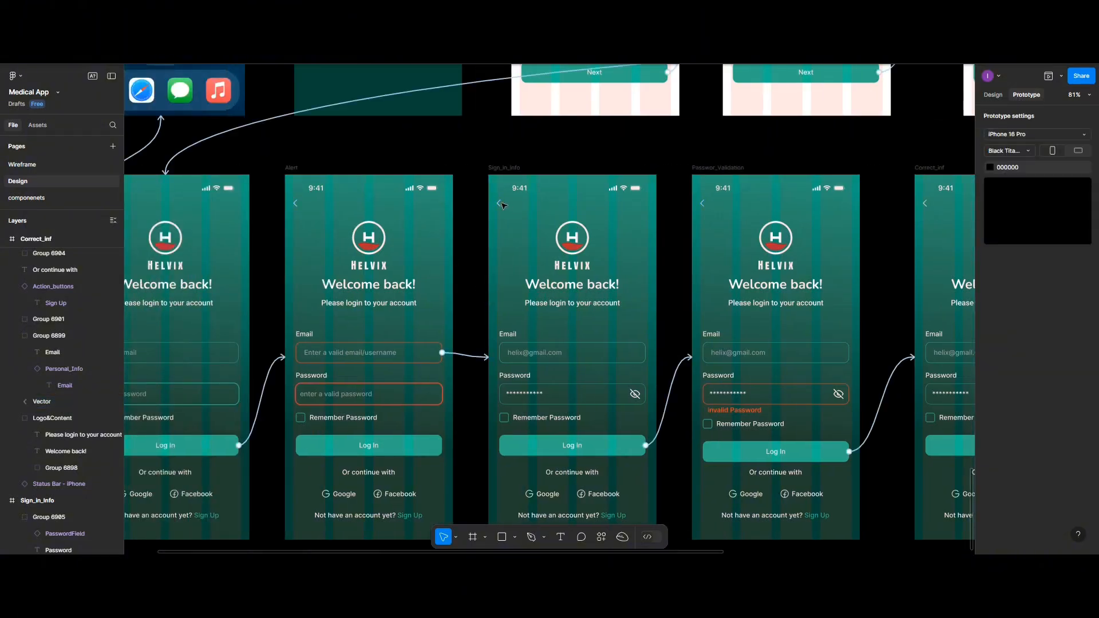
pyautogui.click(498, 204)
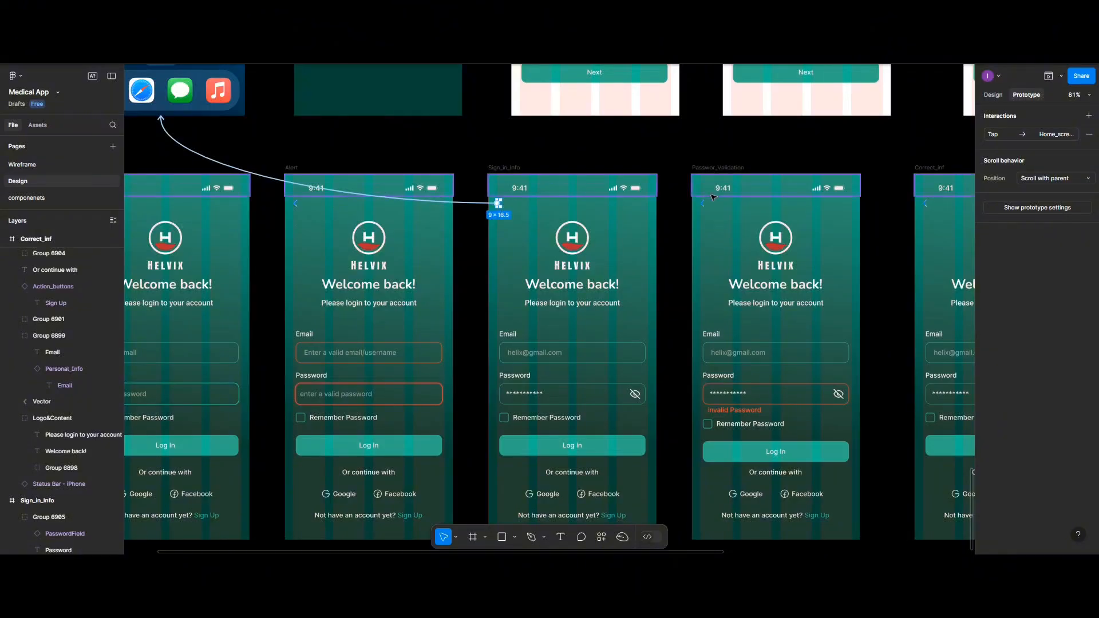
pyautogui.click(1089, 134)
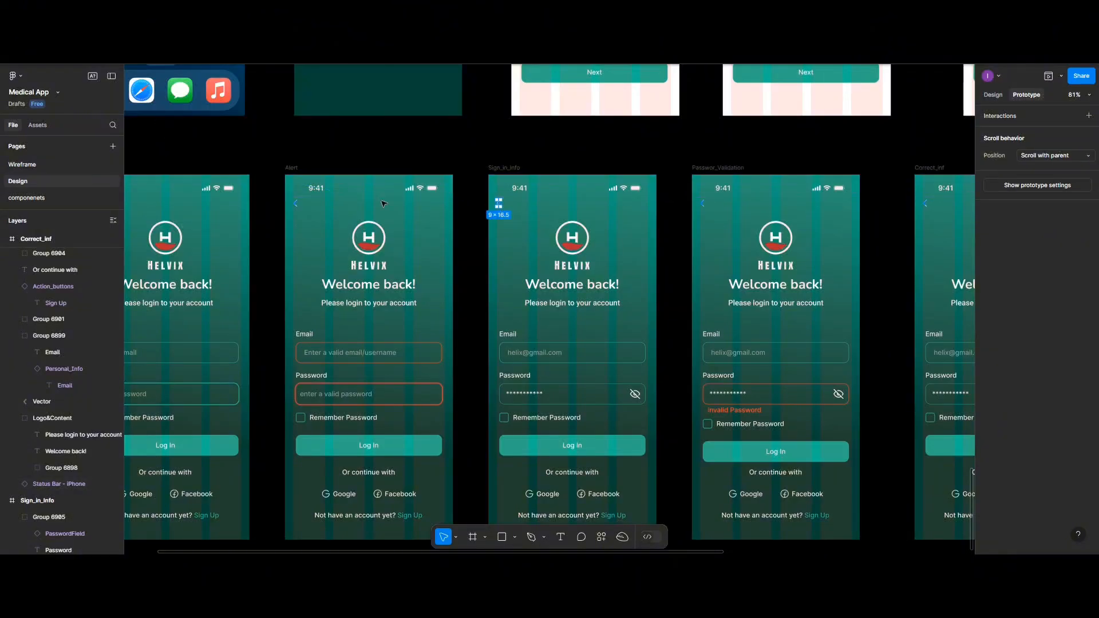
pyautogui.press('Escape')
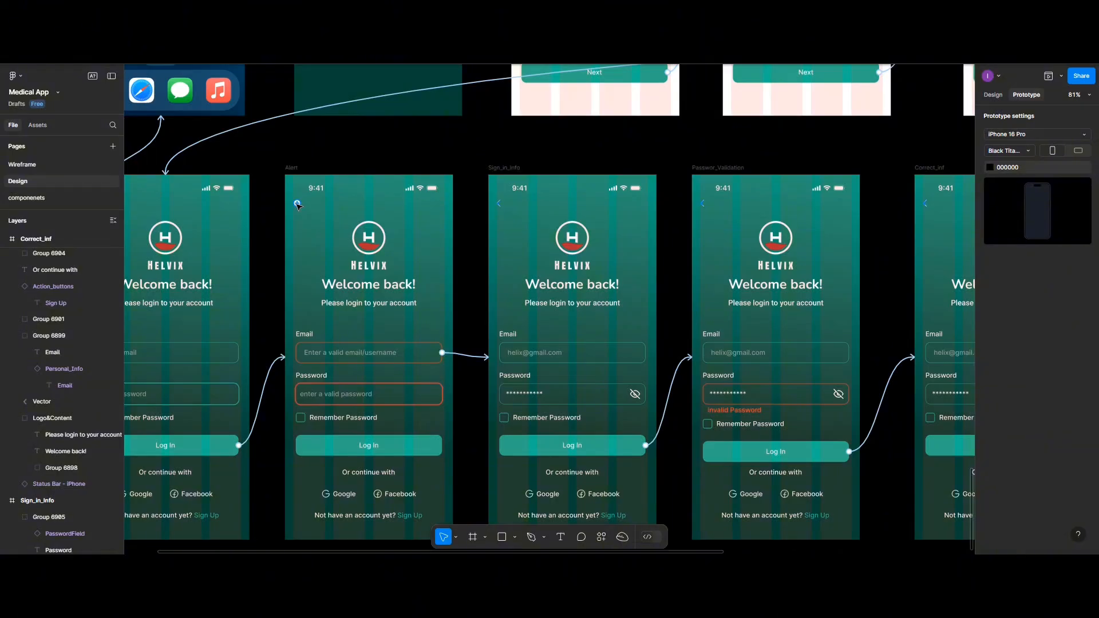
pyautogui.click(295, 203)
pyautogui.click(1089, 134)
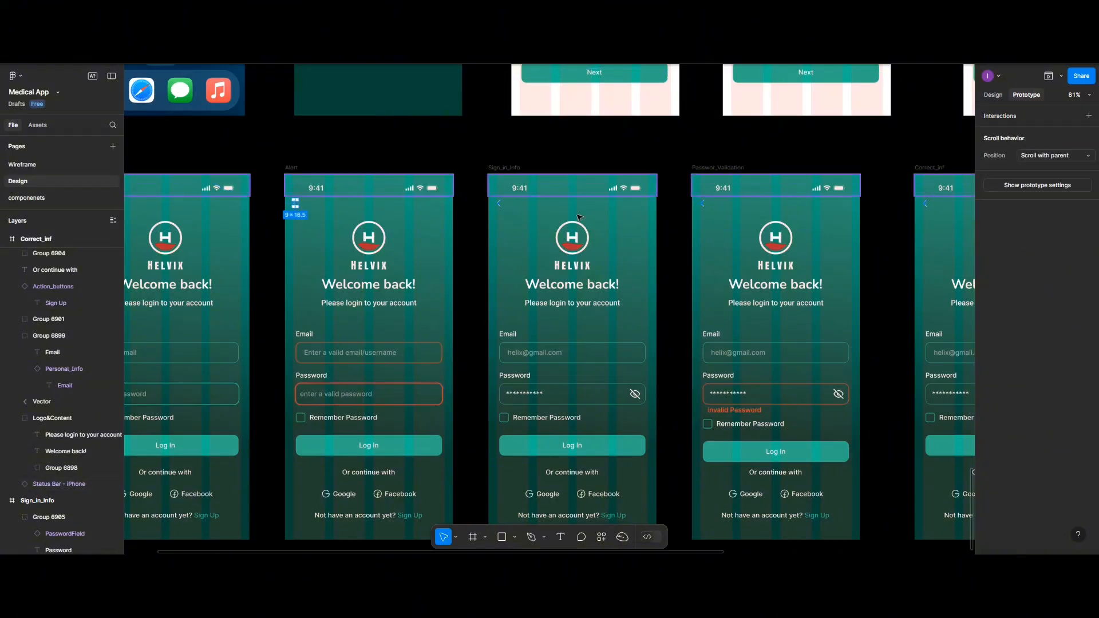
# - Link back arrows: Alert→Sign_up, Sign_in_Info→Alert, Passwor_Validation→Sign_in_Info, Correct_inf→Passwor_Validation
pyautogui.hscroll(-3, 342, 250)
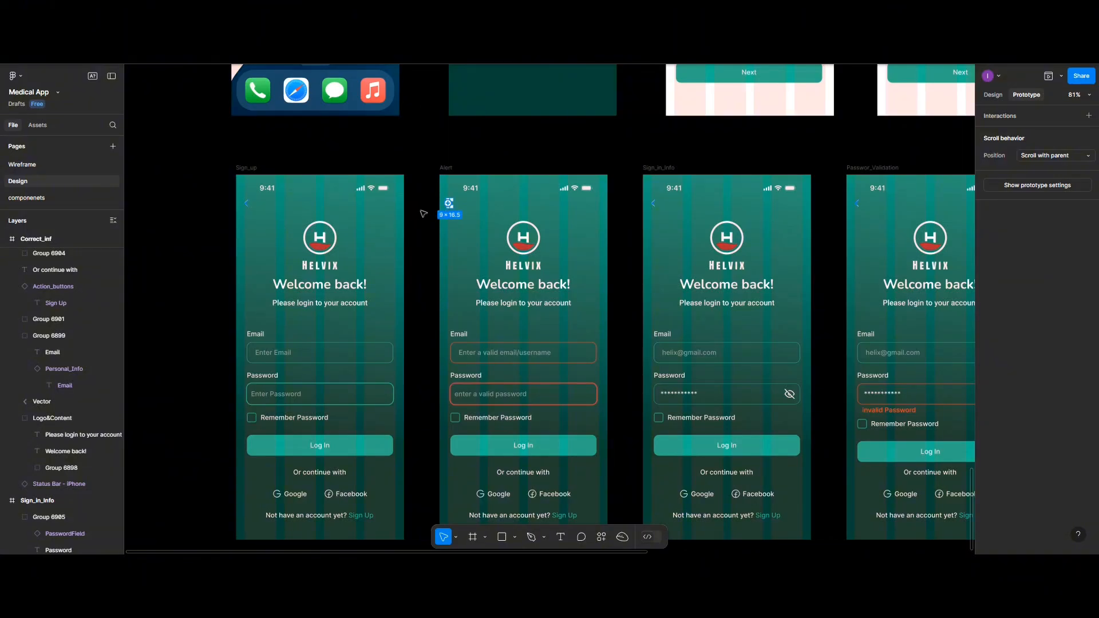
pyautogui.moveTo(452, 204); pyautogui.dragTo(410, 222)
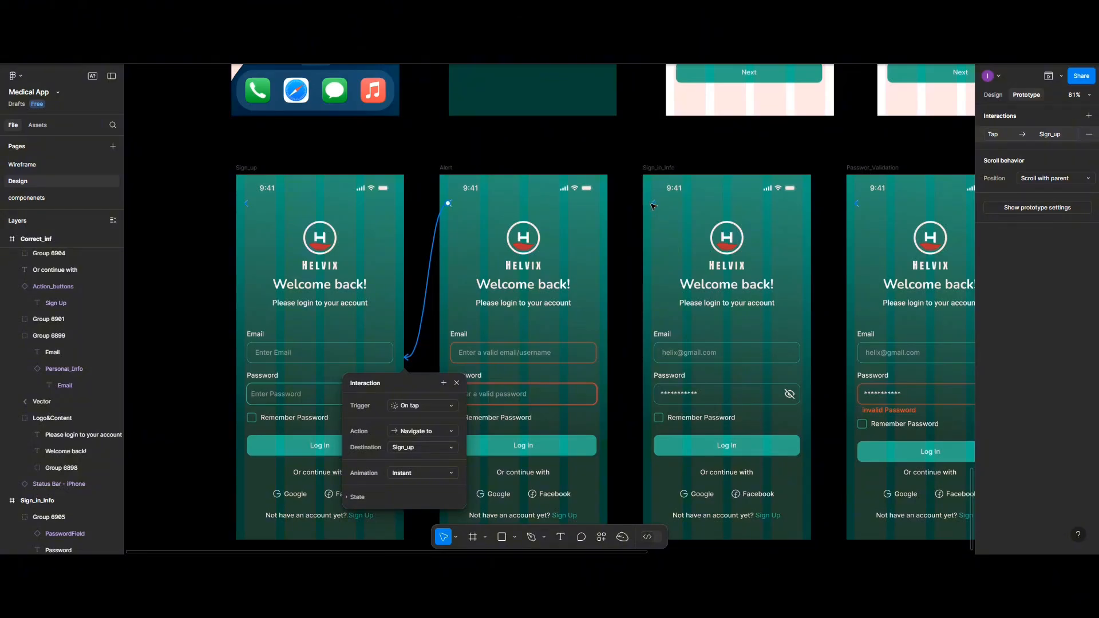
pyautogui.click(653, 205)
pyautogui.moveTo(654, 205); pyautogui.dragTo(595, 221)
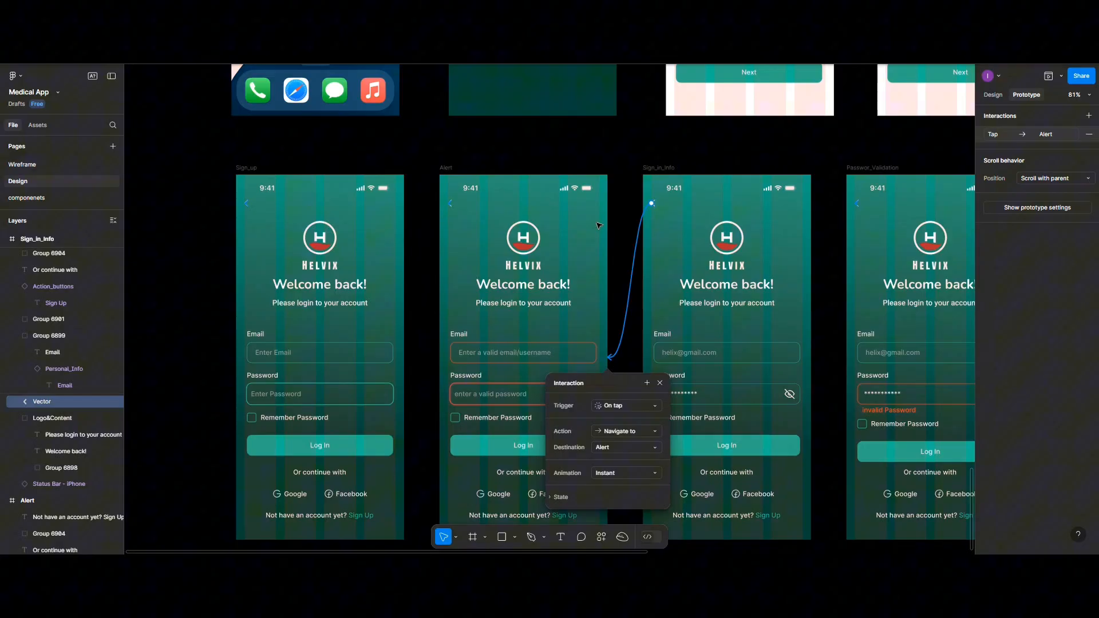
pyautogui.click(858, 206)
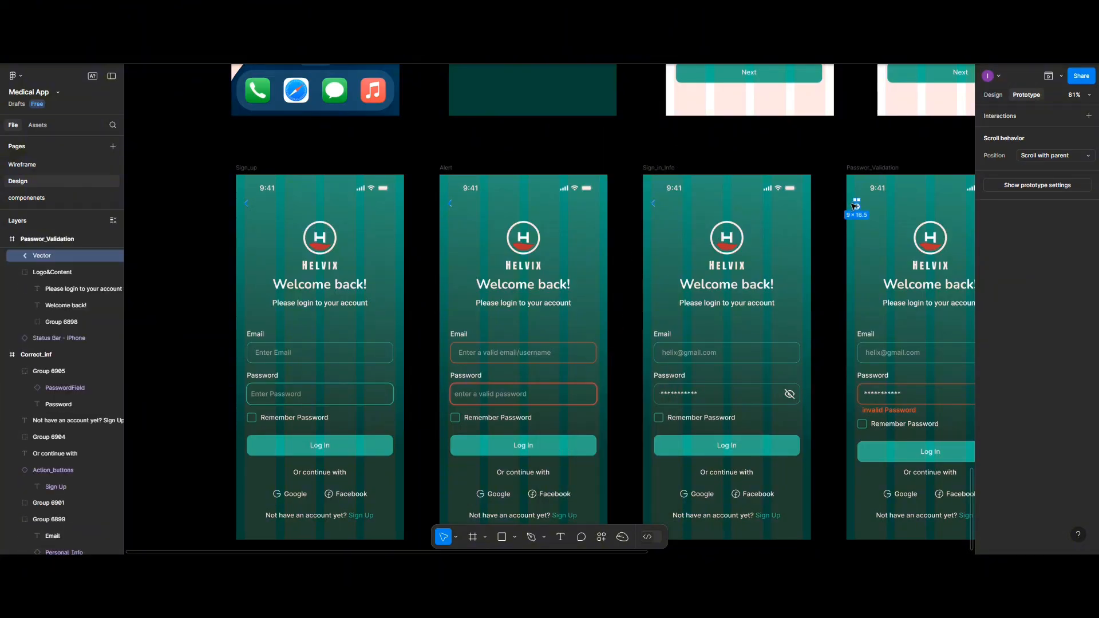
pyautogui.moveTo(857, 205); pyautogui.dragTo(797, 225)
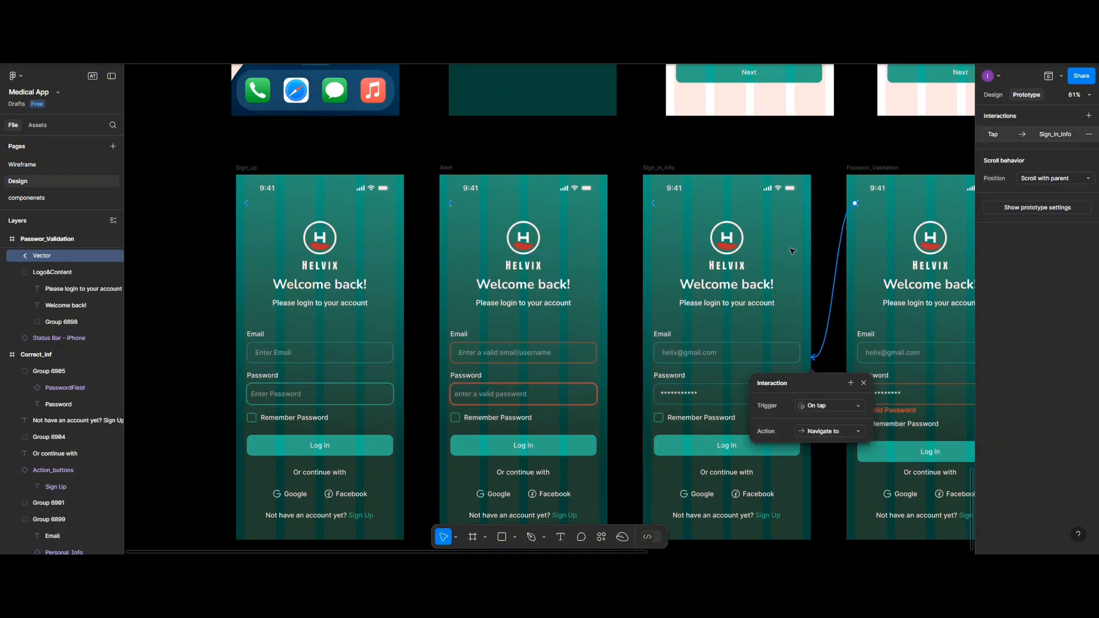
pyautogui.hscroll(-4, 794, 310)
pyautogui.hscroll(15, 795, 310)
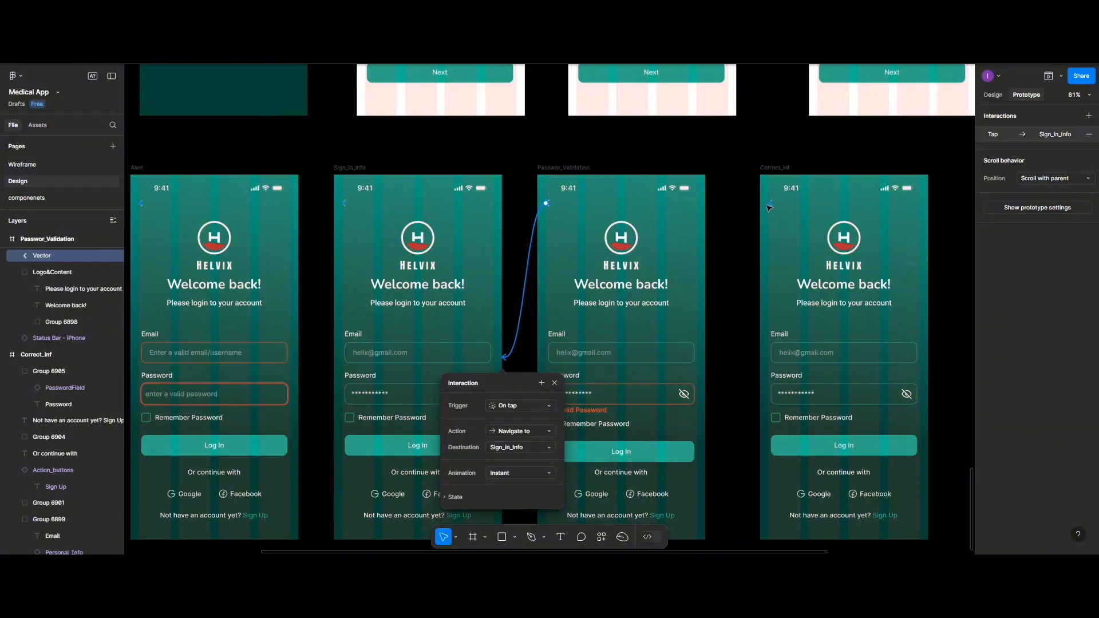
pyautogui.click(773, 207)
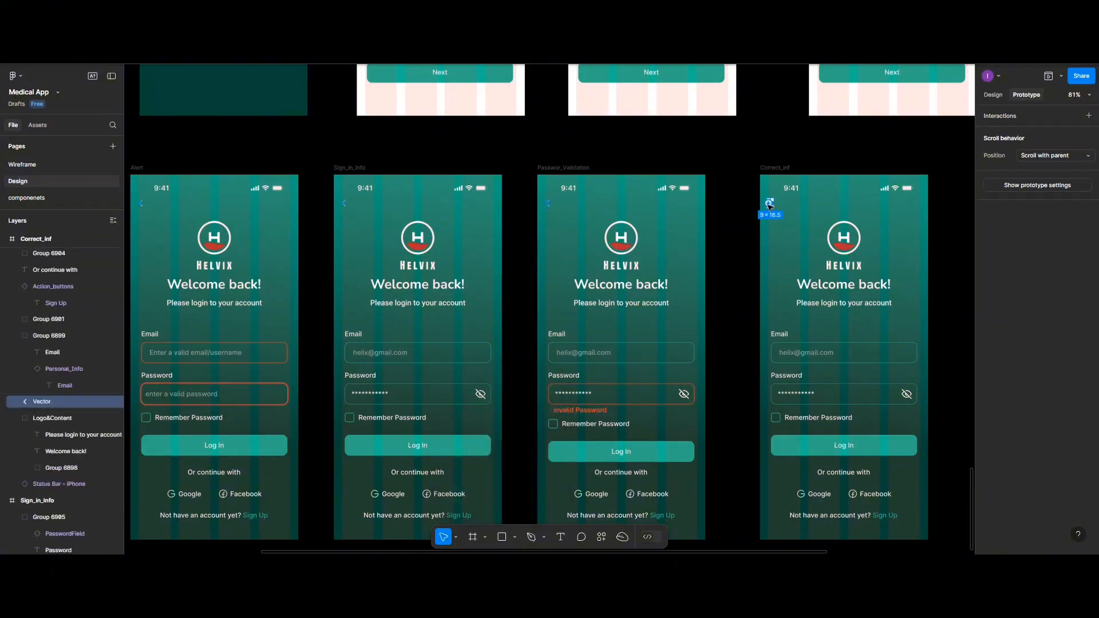
pyautogui.moveTo(769, 204); pyautogui.dragTo(703, 232)
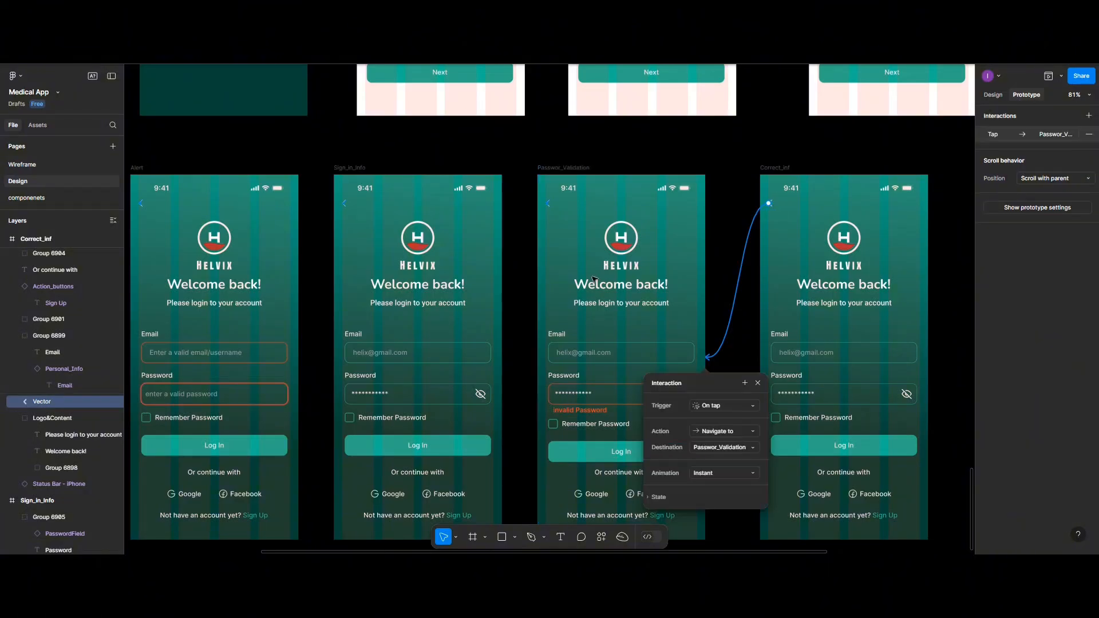
pyautogui.press('Escape')
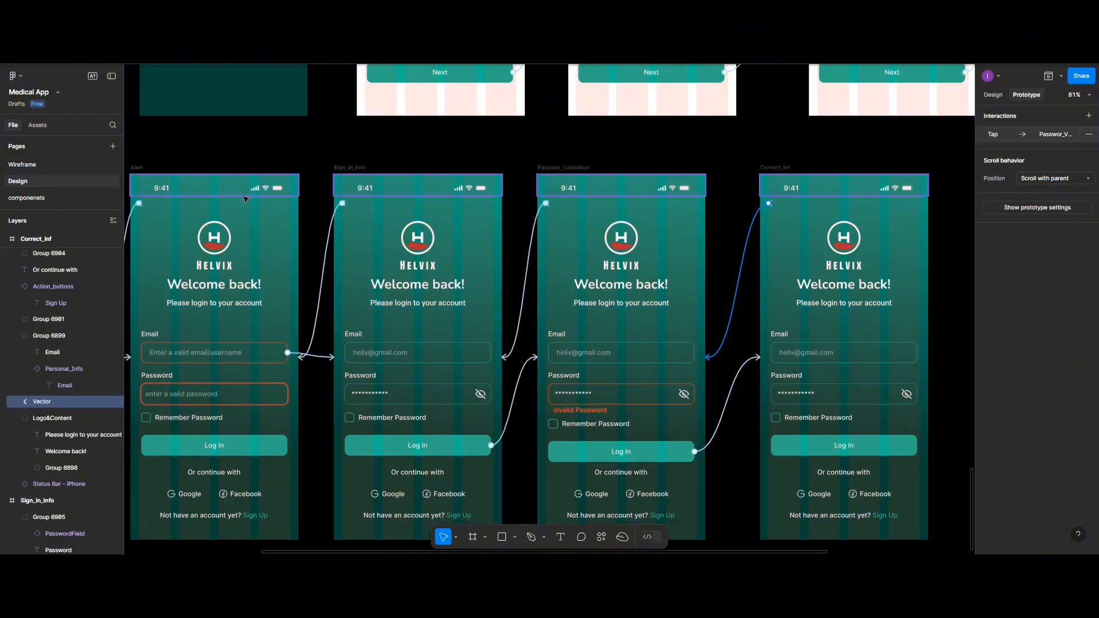
pyautogui.hscroll(-5, 247, 198)
pyautogui.hscroll(-7, 246, 199)
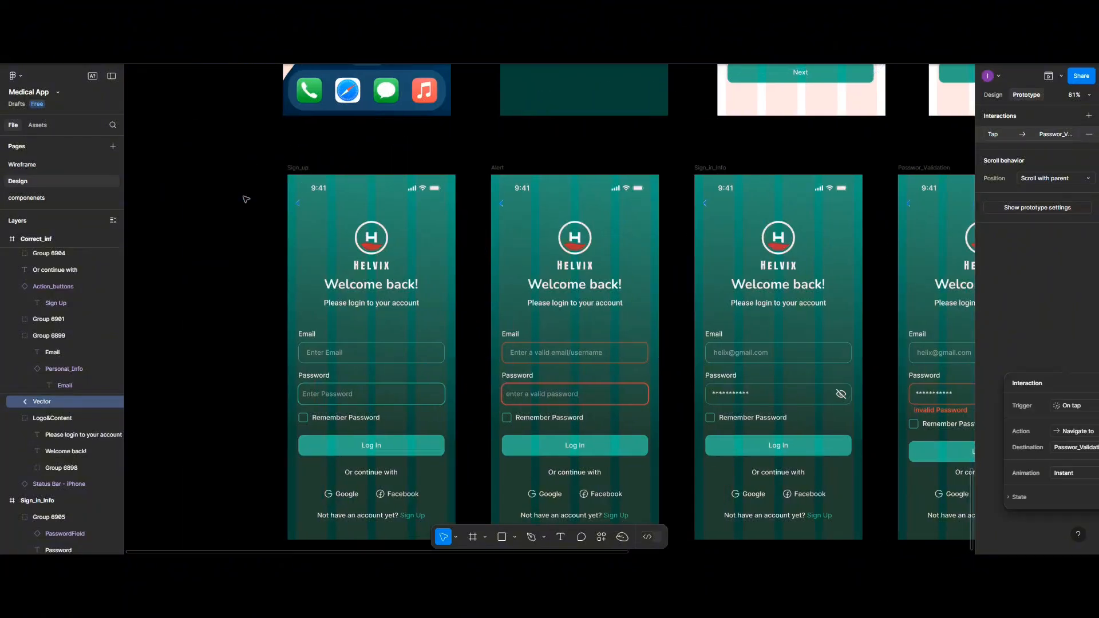
# - Preview from Sign_up and tap through Alert, Sign_in_Info and Password_Validation to Correct_inf
pyautogui.click(293, 169)
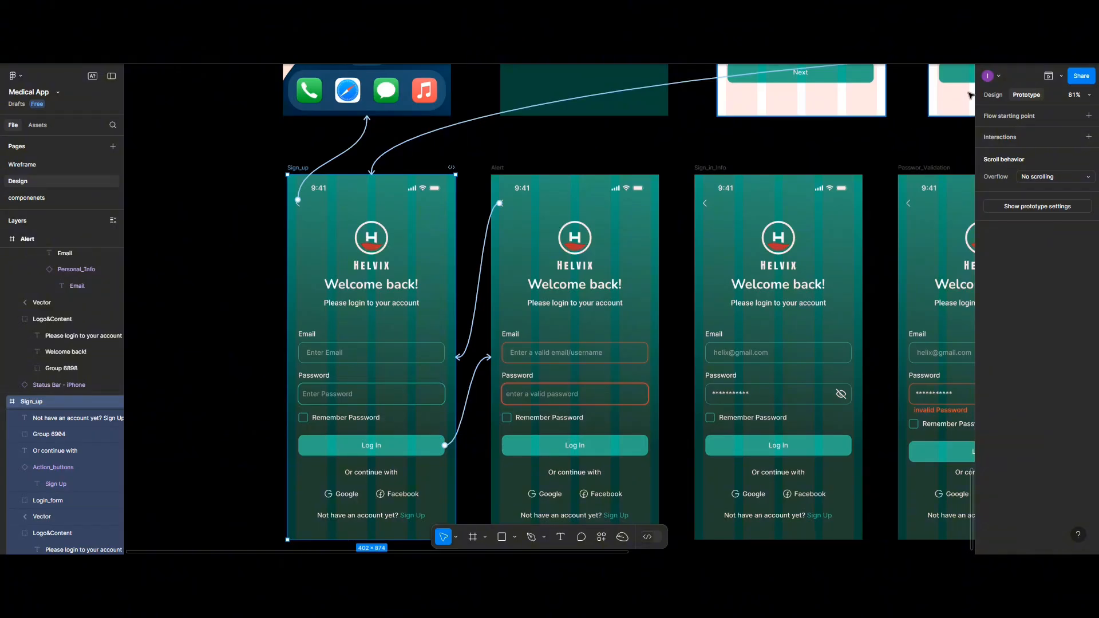
pyautogui.click(1049, 77)
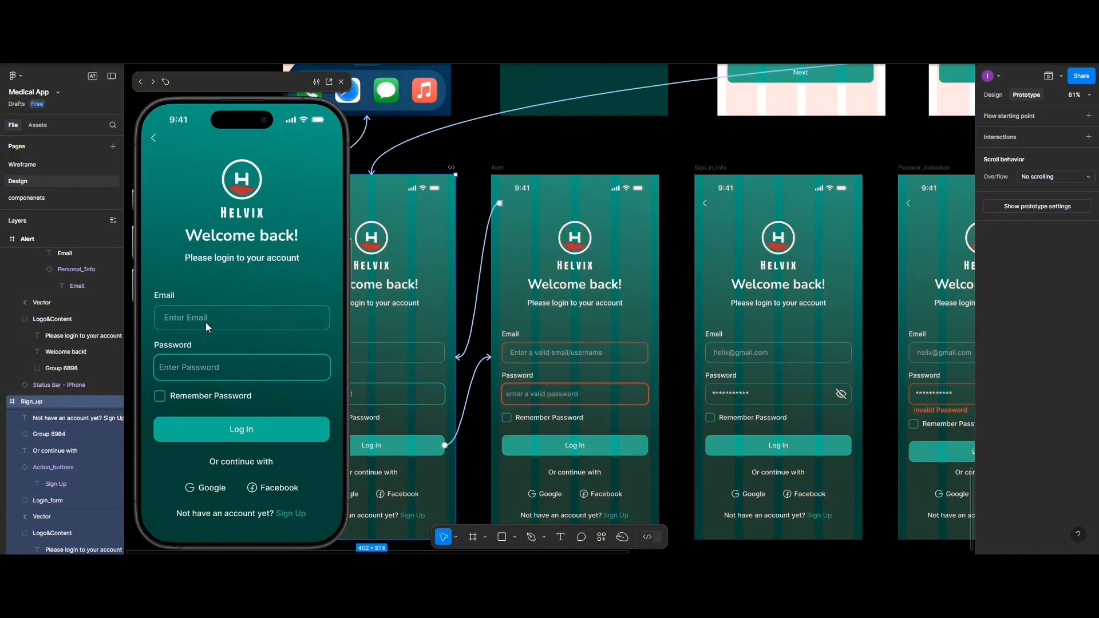
pyautogui.click(221, 432)
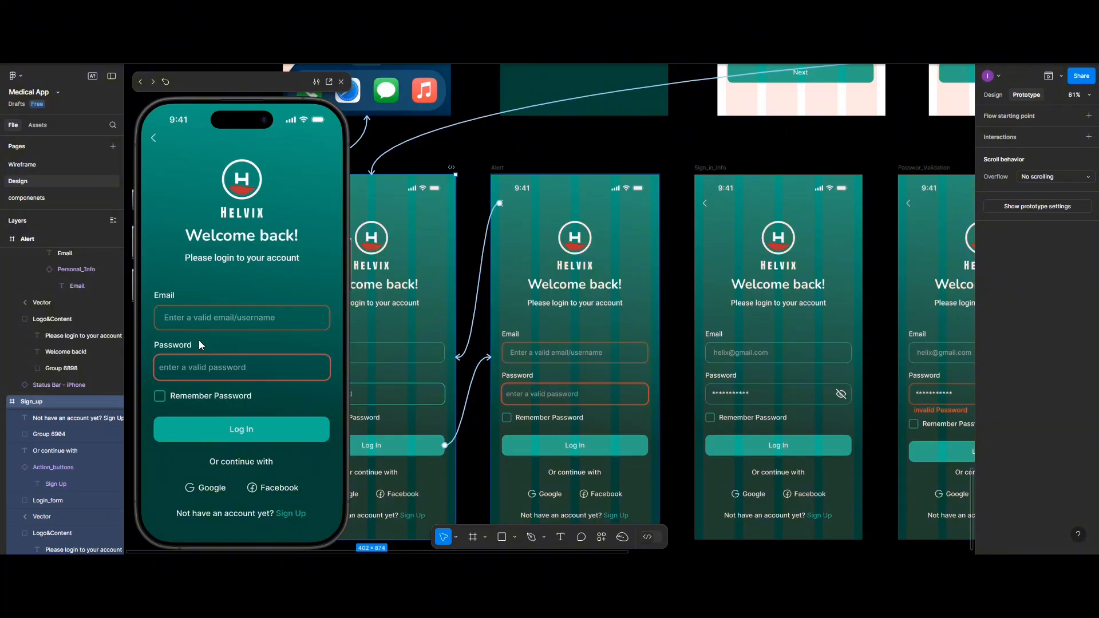
pyautogui.click(232, 321)
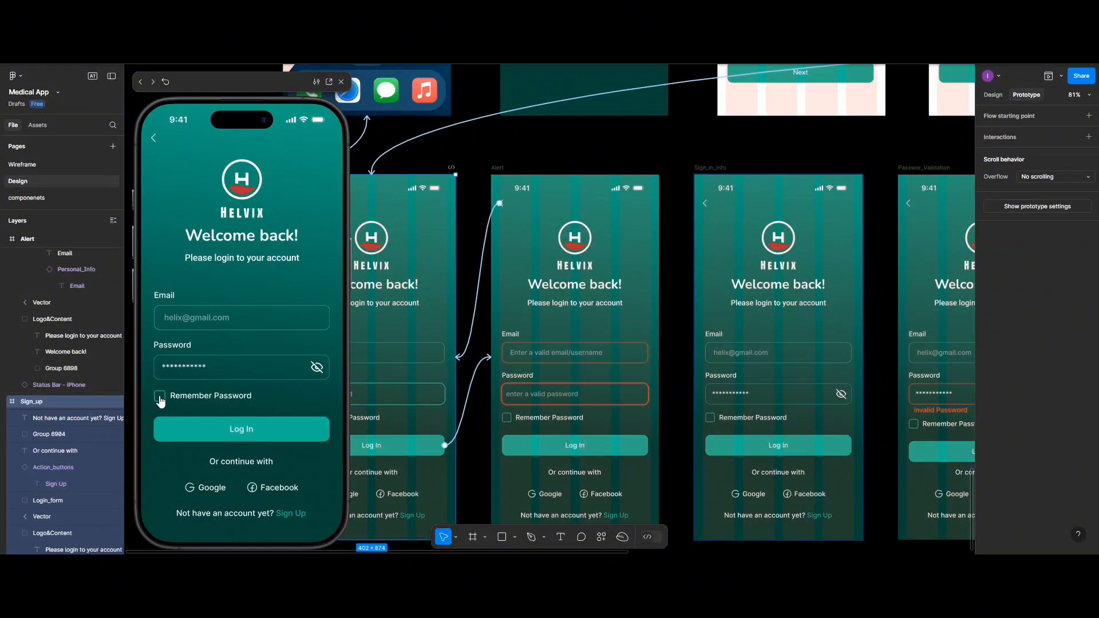
pyautogui.click(198, 431)
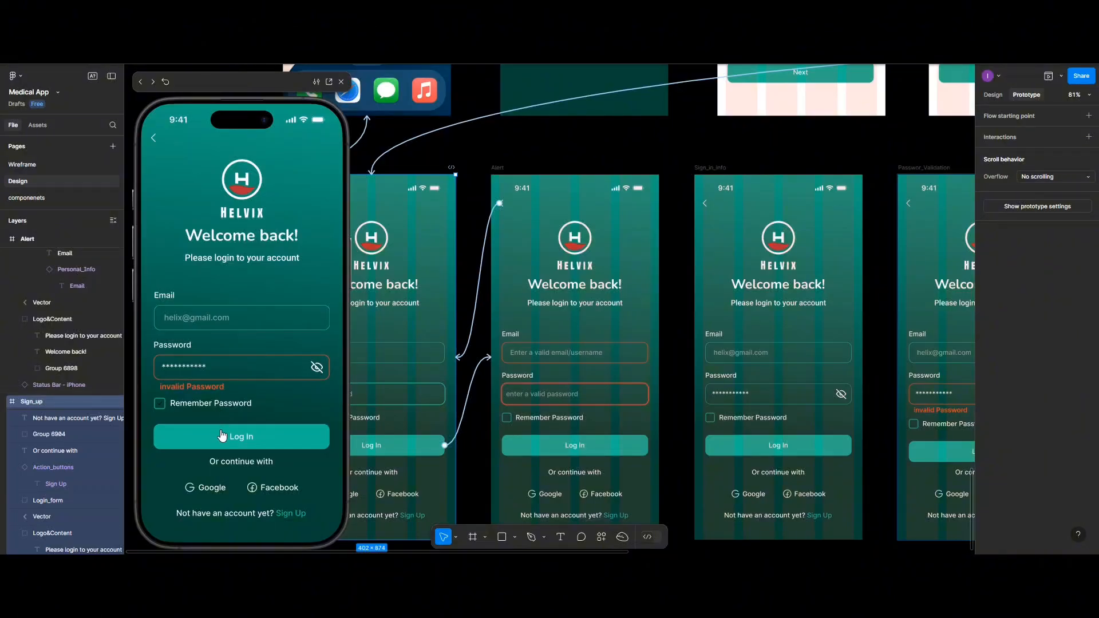
pyautogui.click(222, 435)
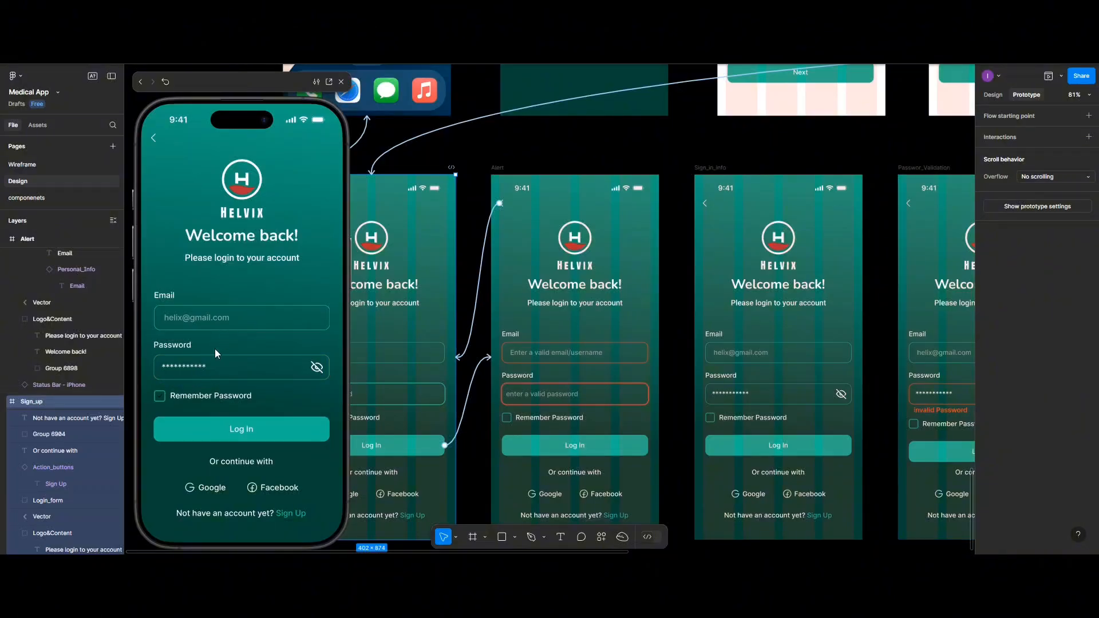
pyautogui.click(236, 432)
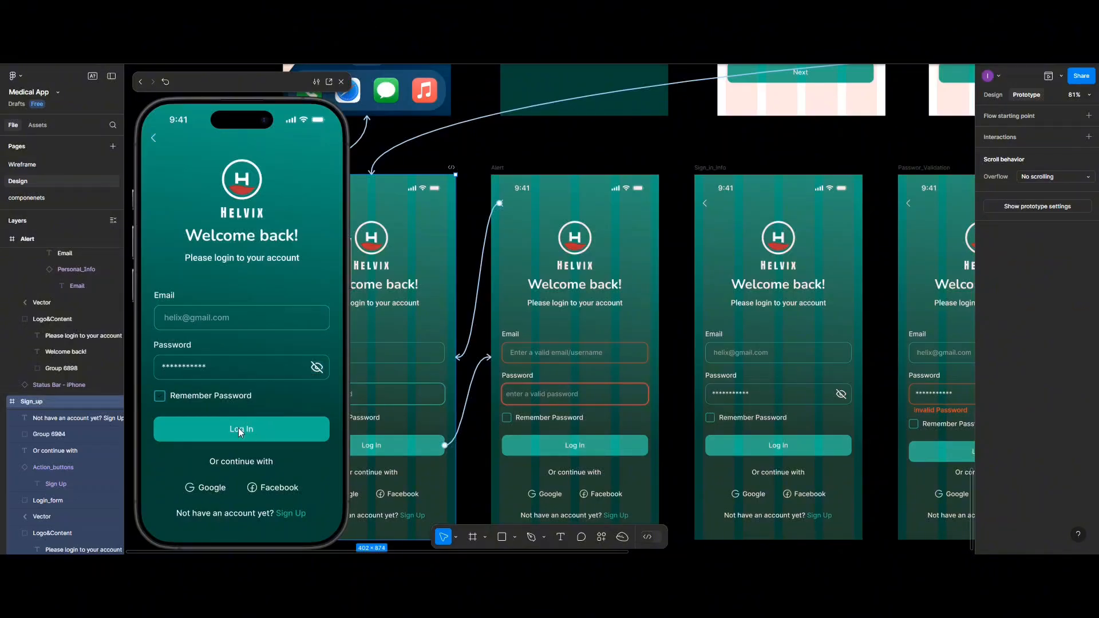